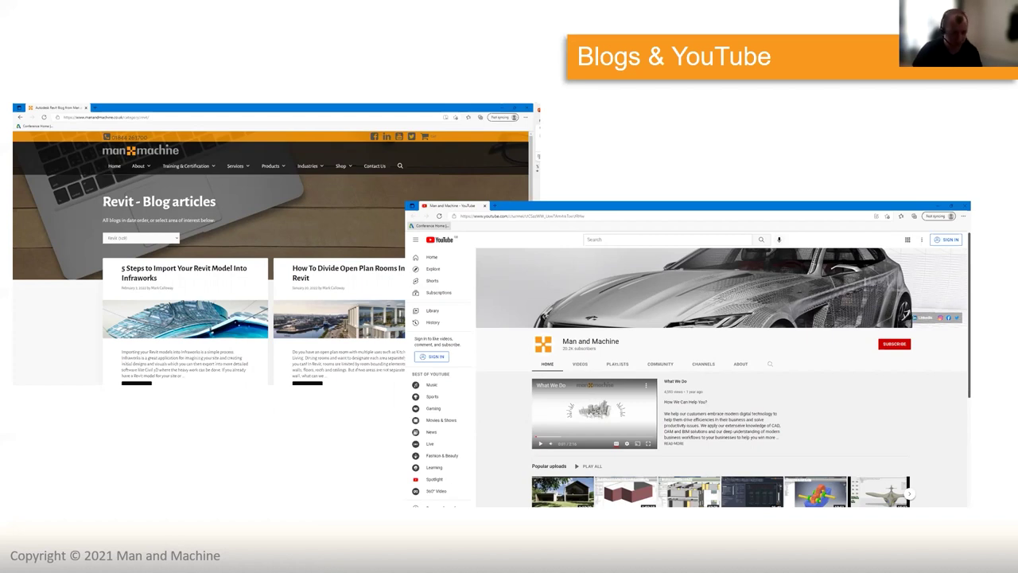
# Step: Switch to Revit and create a new project from the Architectural Template
pyautogui.hotkey('alt', 'Tab')
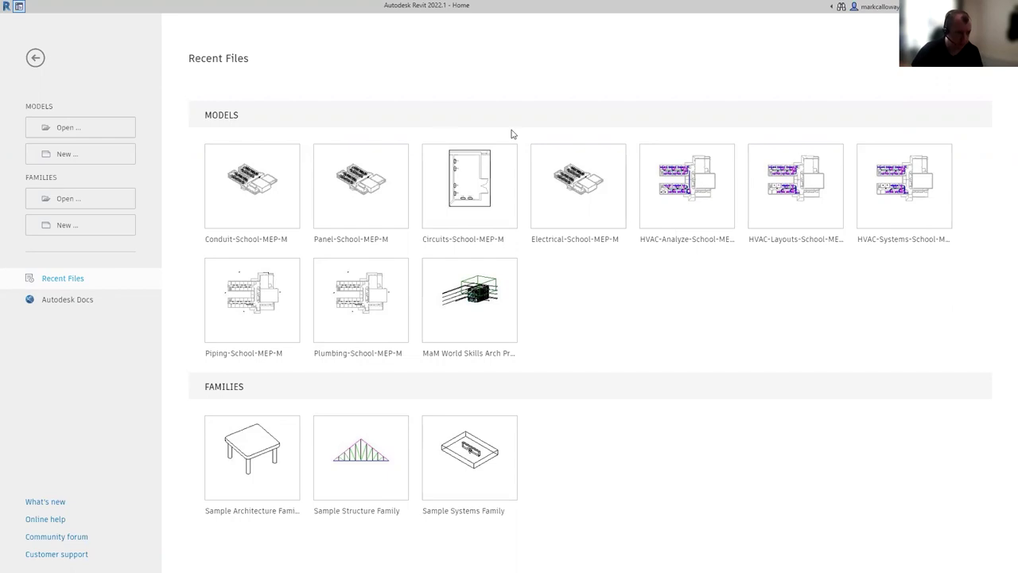
pyautogui.click(95, 154)
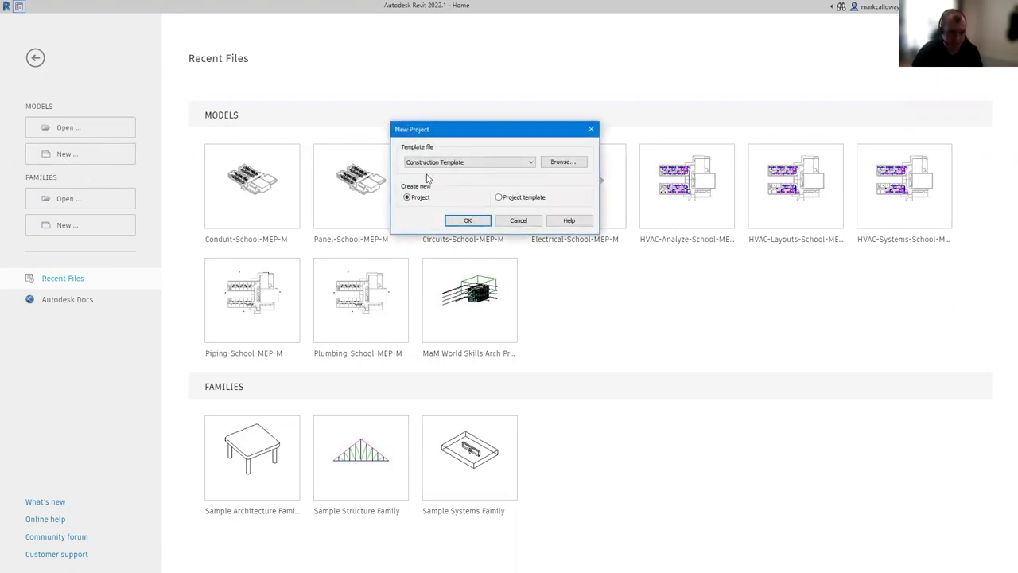
pyautogui.click(480, 165)
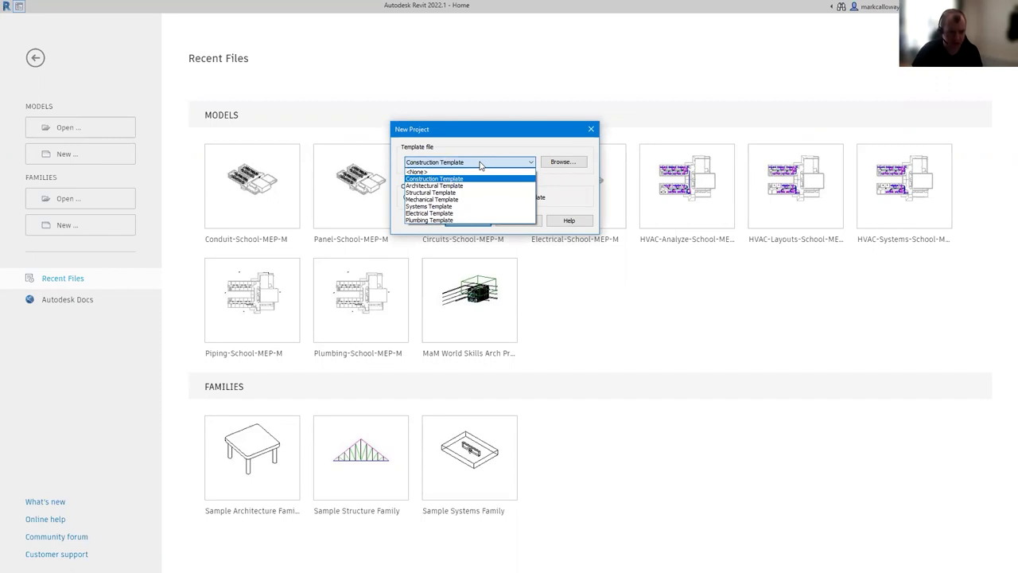
pyautogui.click(459, 186)
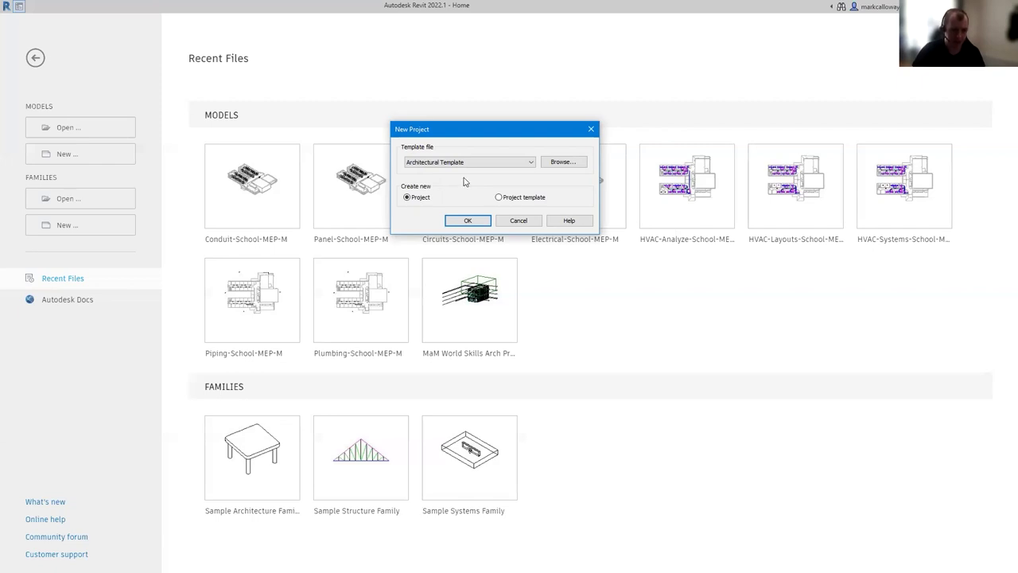
pyautogui.click(467, 220)
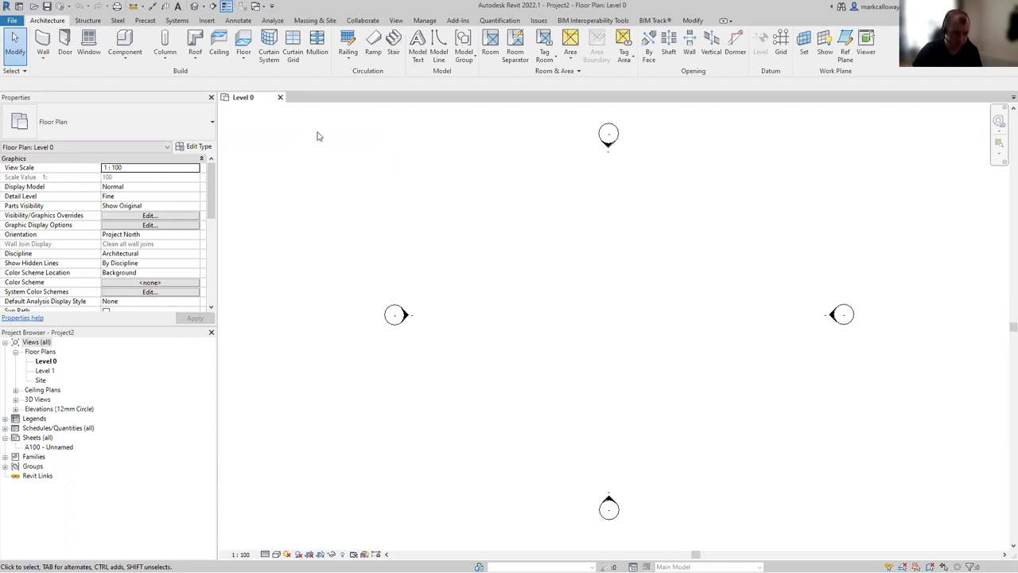
# Step: Draw a closed rectangle of Wall-Ext_102Bwk-75Ins-100LBlk-12P walls on Level 0, about 15.8 m by 6.9 m inside, between the elevation markers
pyautogui.click(258, 101)
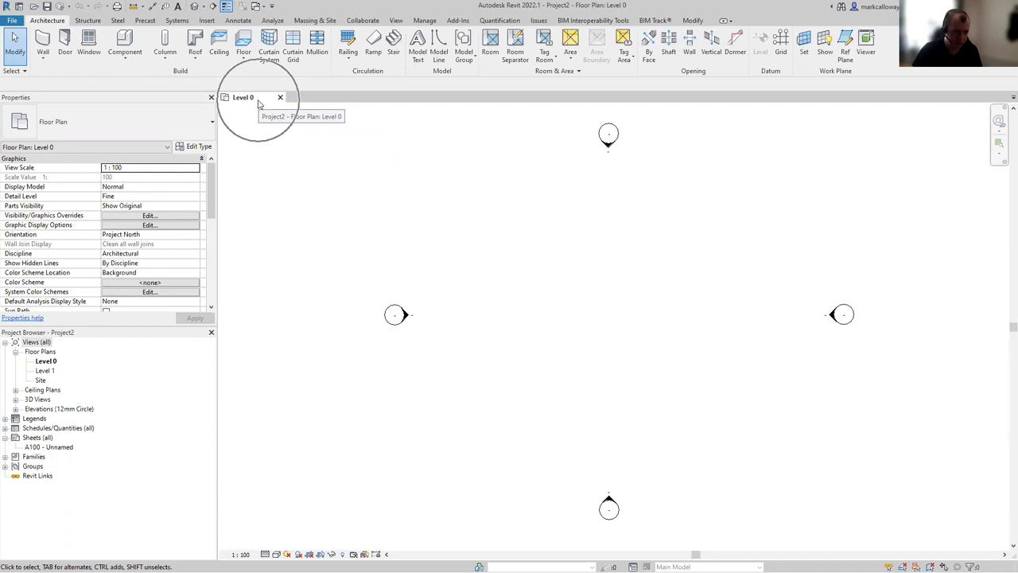
pyautogui.click(46, 41)
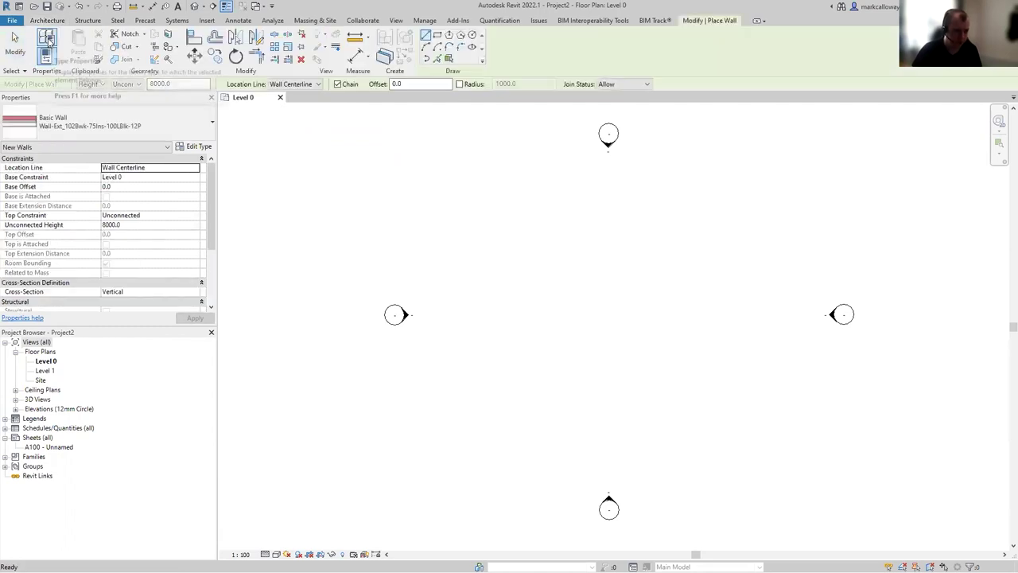
pyautogui.click(194, 139)
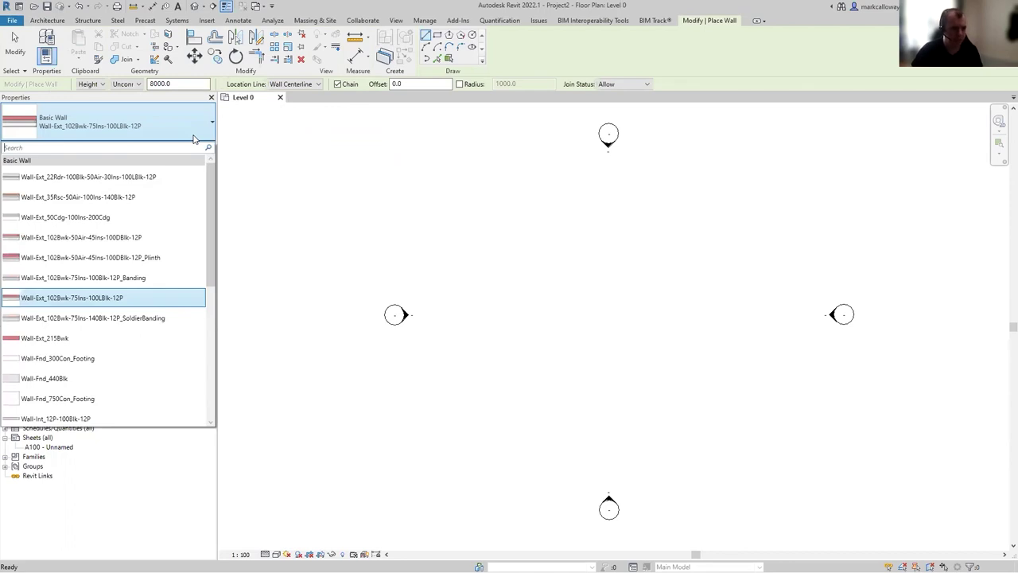
pyautogui.click(192, 140)
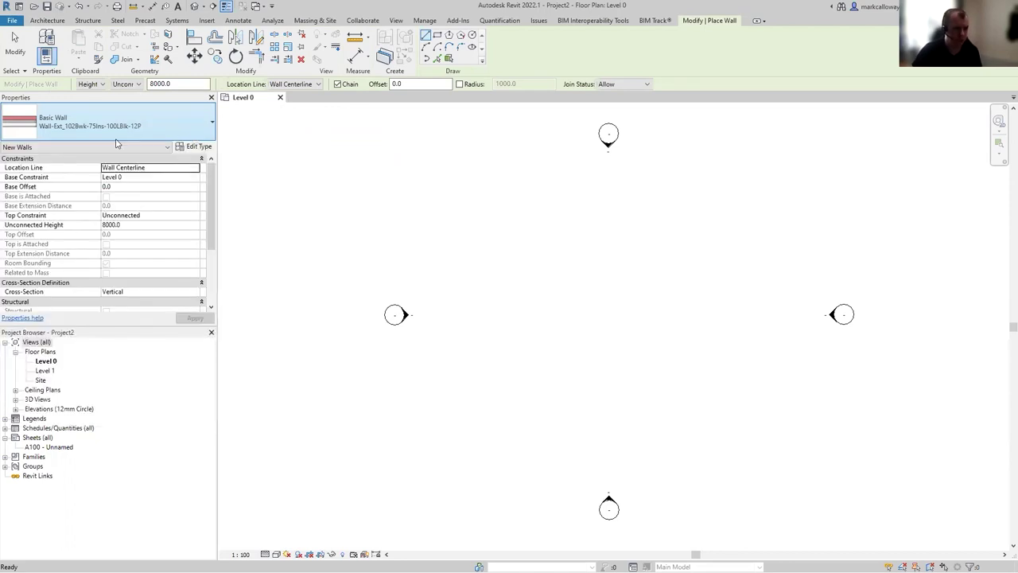
pyautogui.click(466, 331)
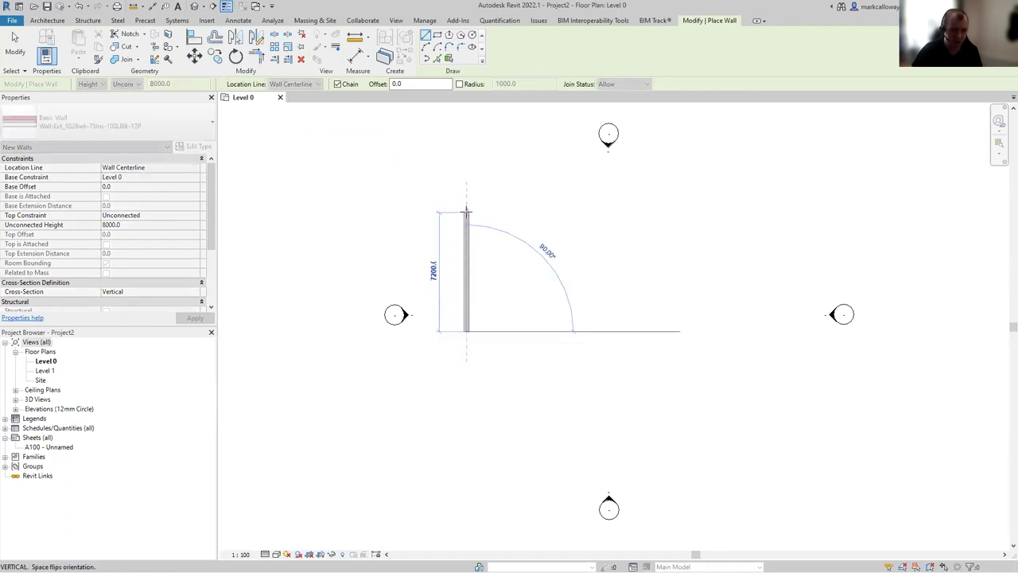
pyautogui.click(466, 212)
pyautogui.click(732, 211)
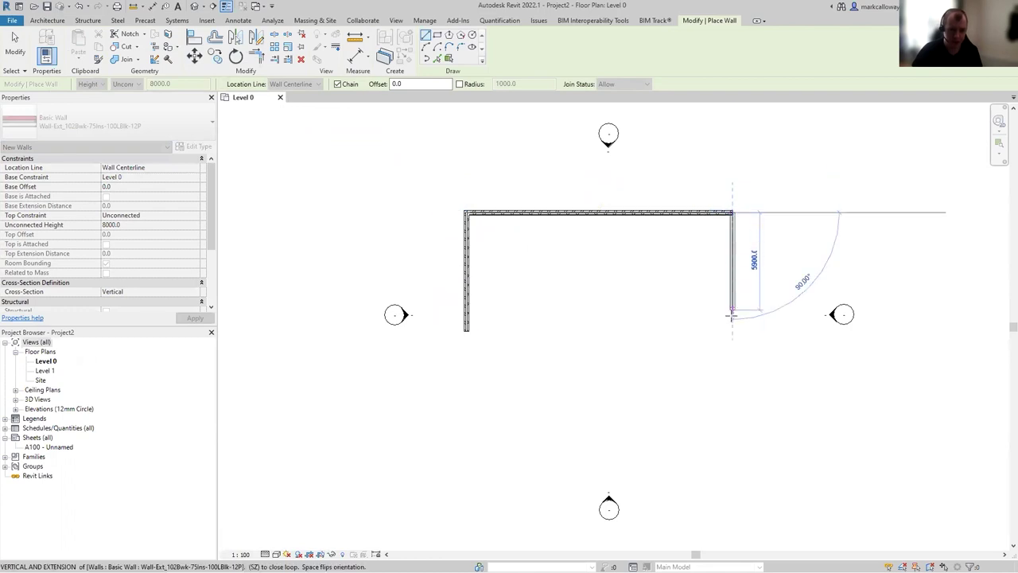
pyautogui.click(732, 331)
pyautogui.click(468, 331)
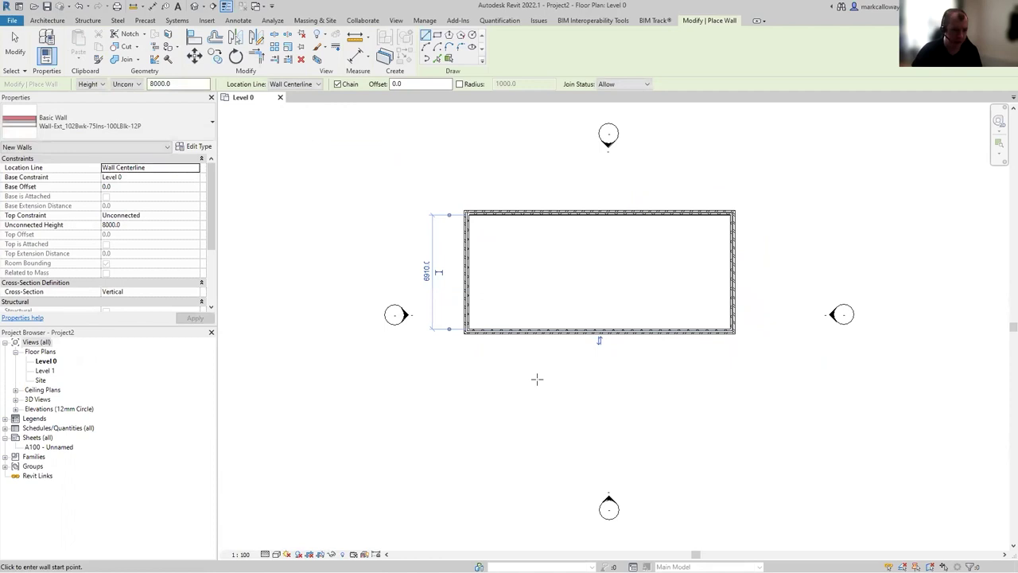
pyautogui.press('Escape')
pyautogui.press('Escape')
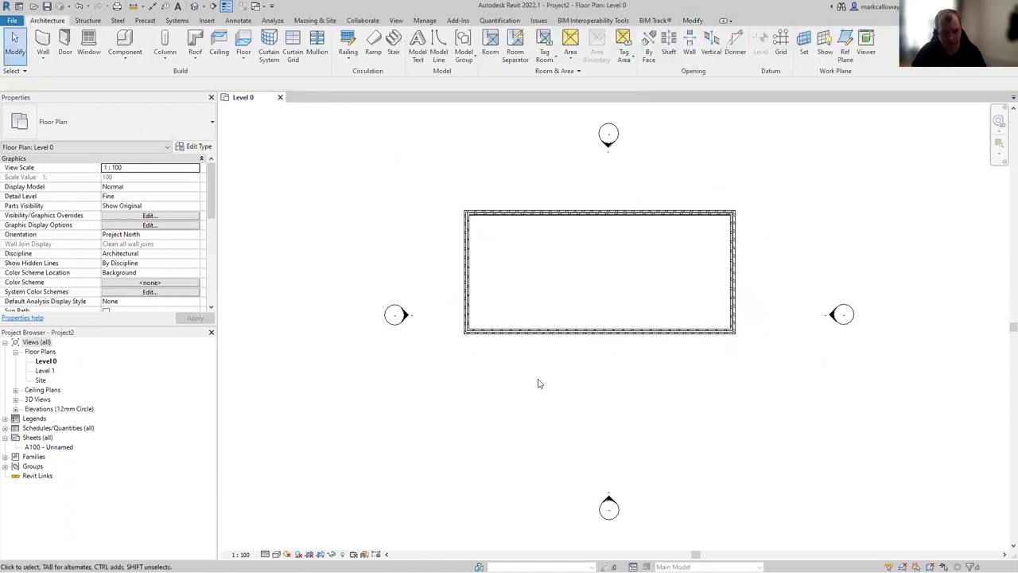
# Step: Move the south wall so the inside distance to the north wall is 10000 mm
pyautogui.click(531, 332)
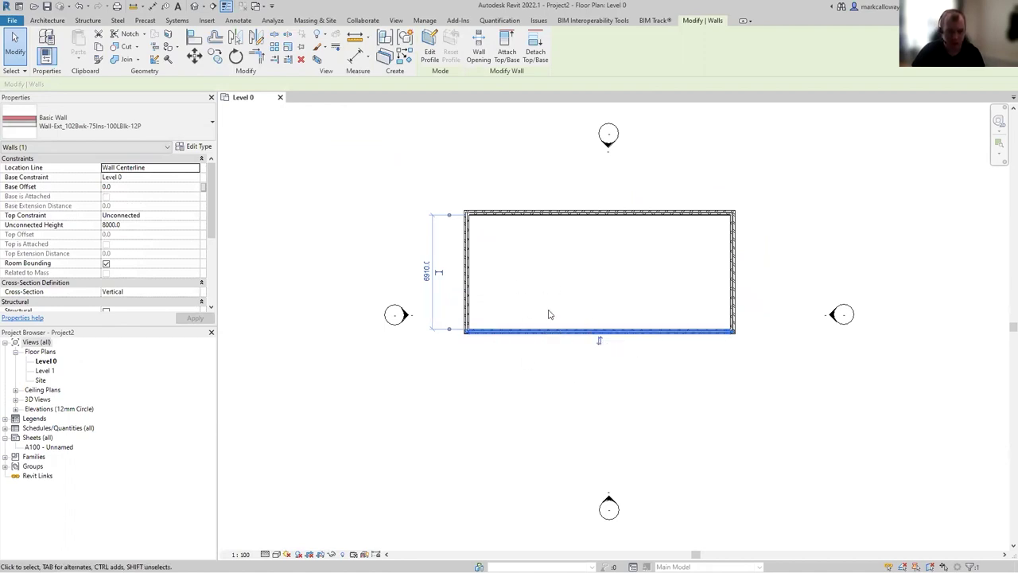
pyautogui.click(426, 279)
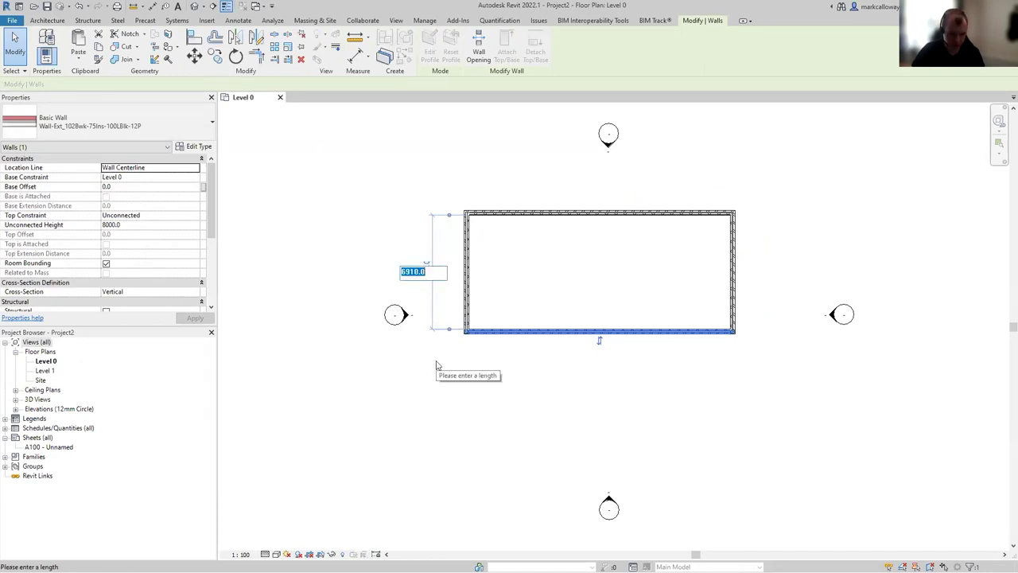
pyautogui.write('10000')
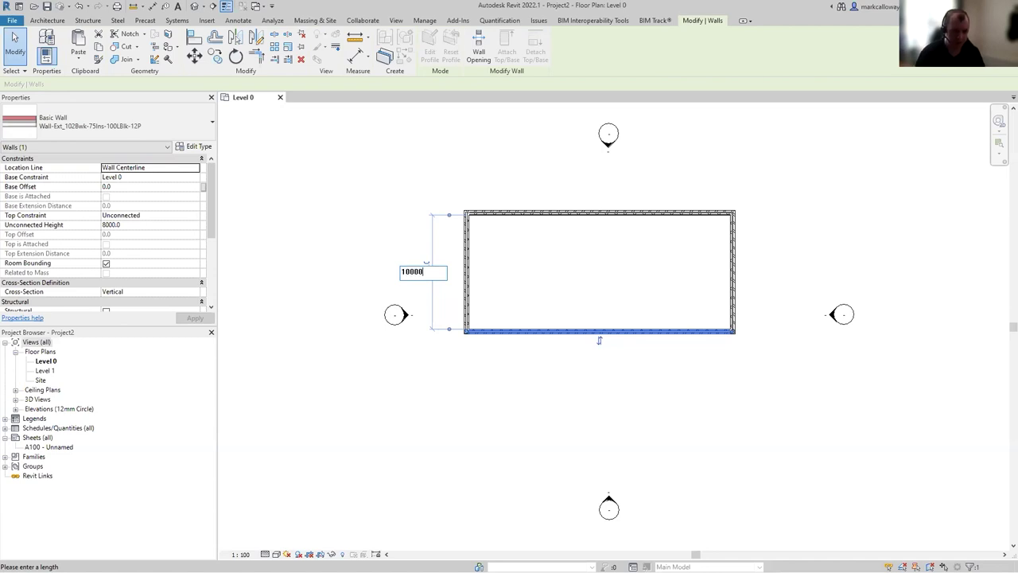
pyautogui.press('Return')
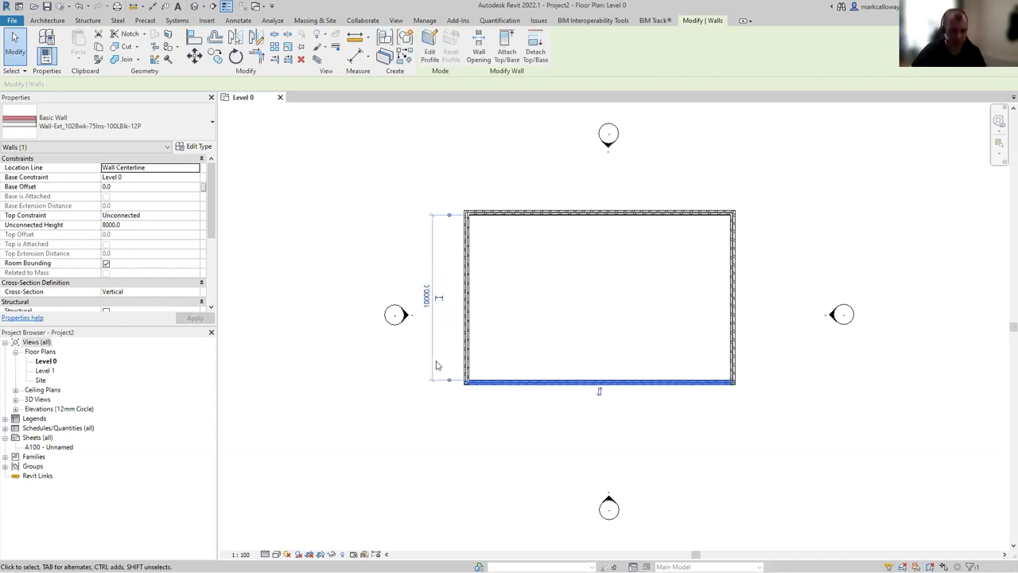
pyautogui.click(545, 304)
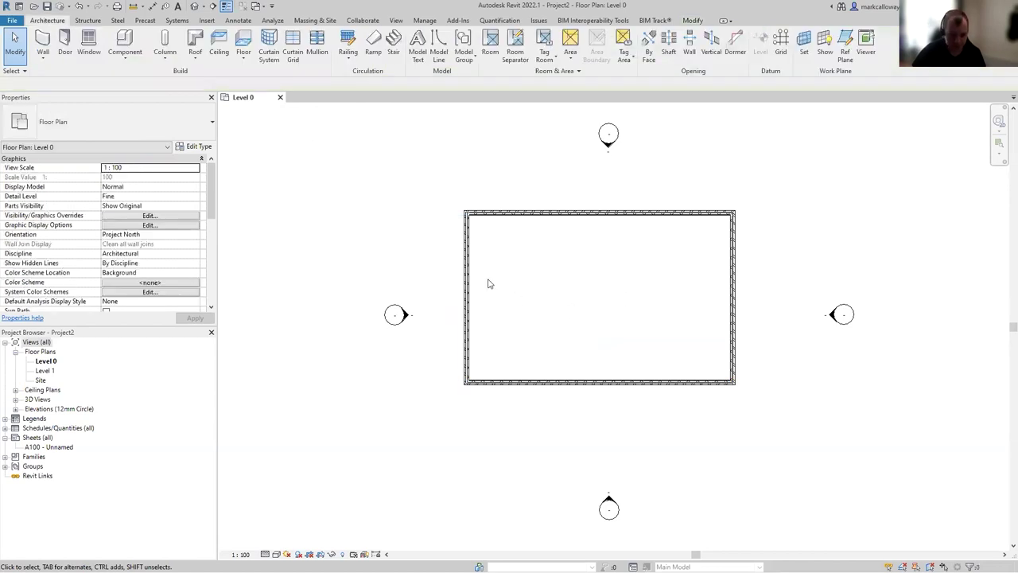
# Step: Shift the west wall outward by about 2.1 m and reposition the east wall for a 20000 mm inside distance between them
pyautogui.click(469, 250)
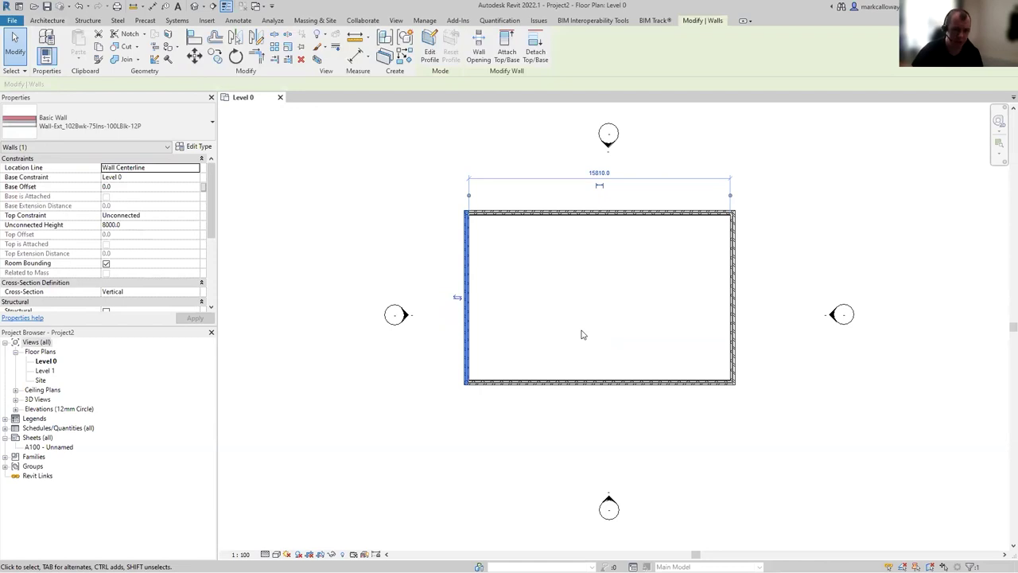
pyautogui.moveTo(466, 262); pyautogui.dragTo(432, 262)
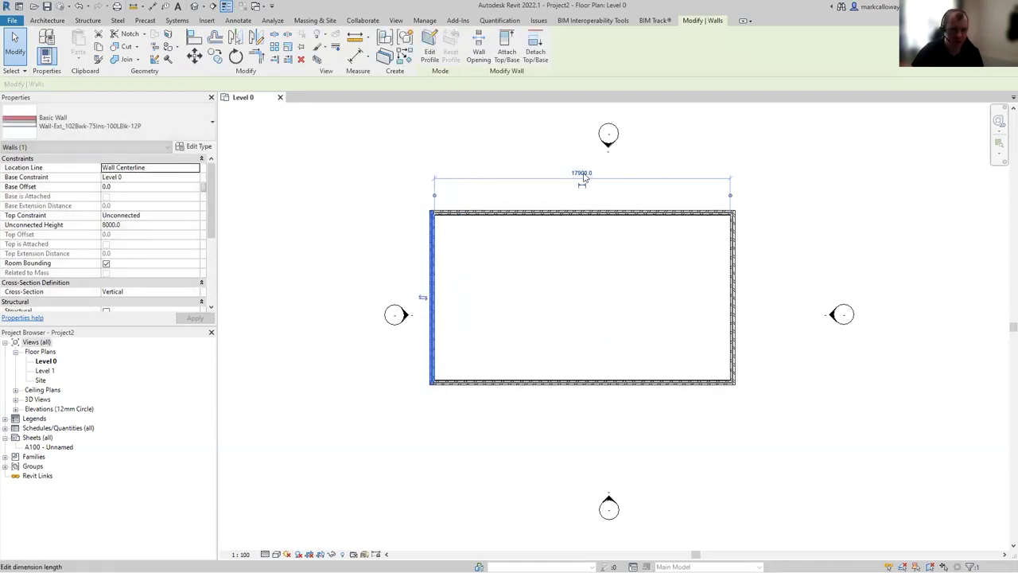
pyautogui.click(733, 271)
pyautogui.click(592, 416)
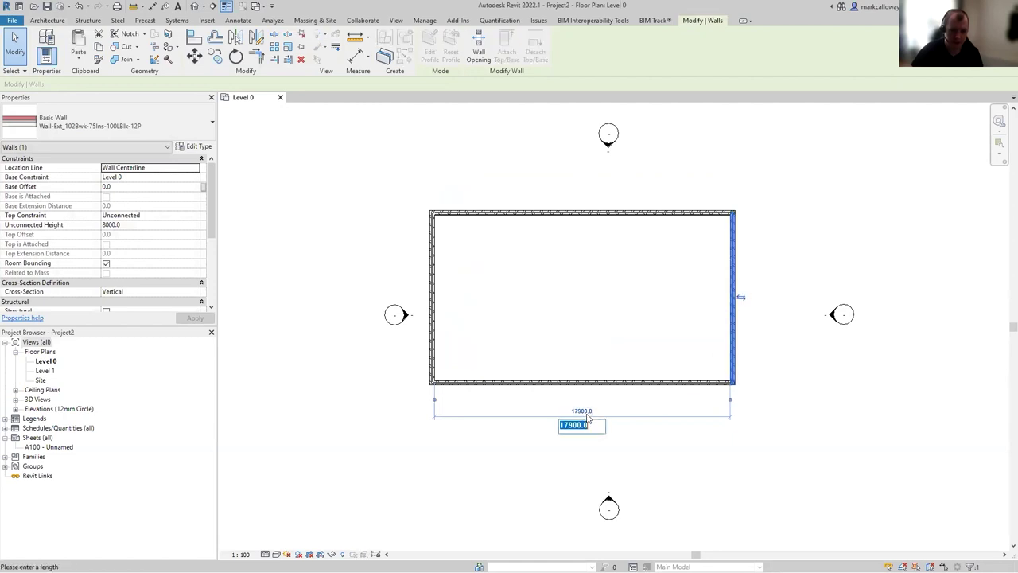
pyautogui.write('20000')
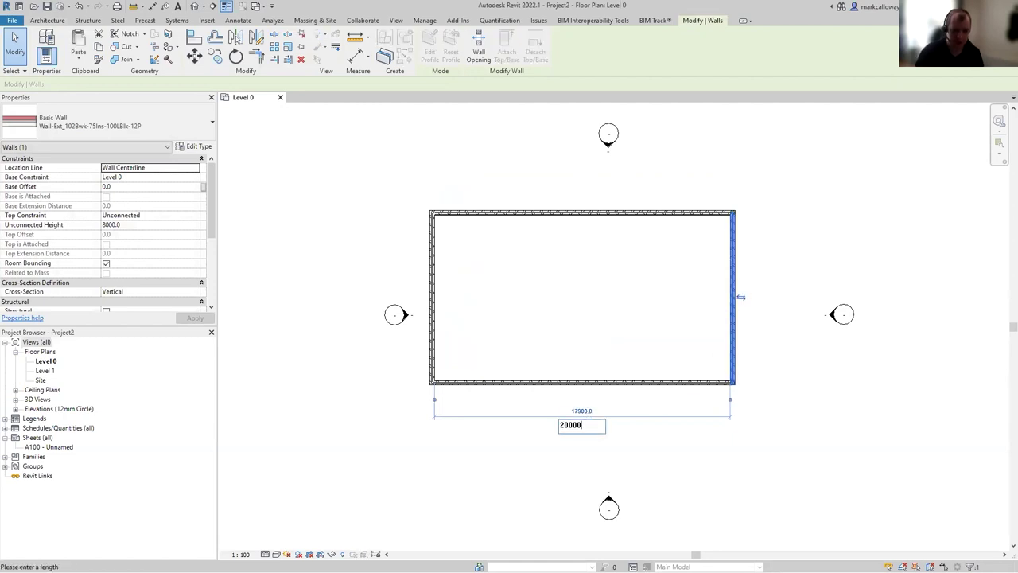
pyautogui.press('Return')
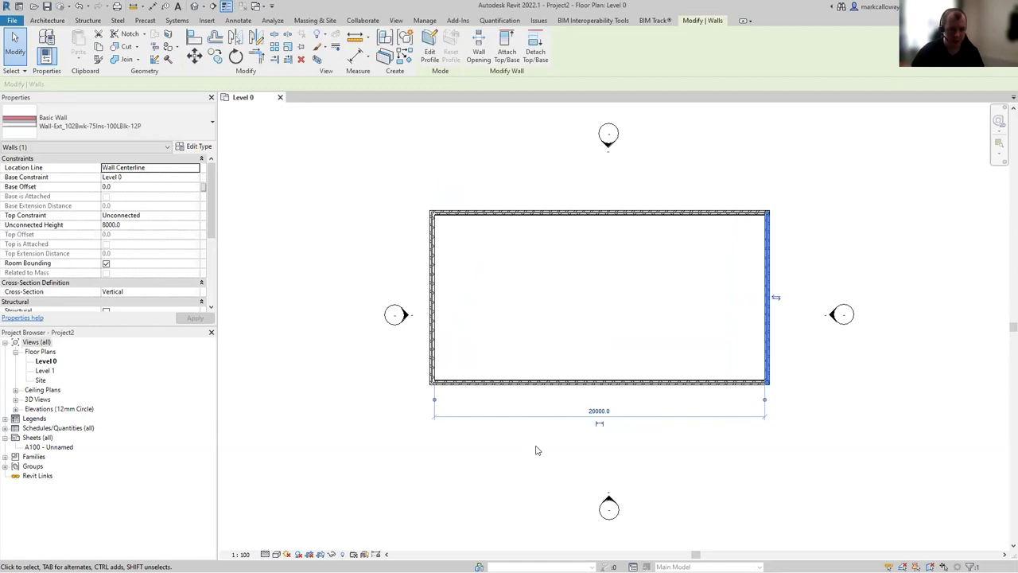
pyautogui.click(536, 450)
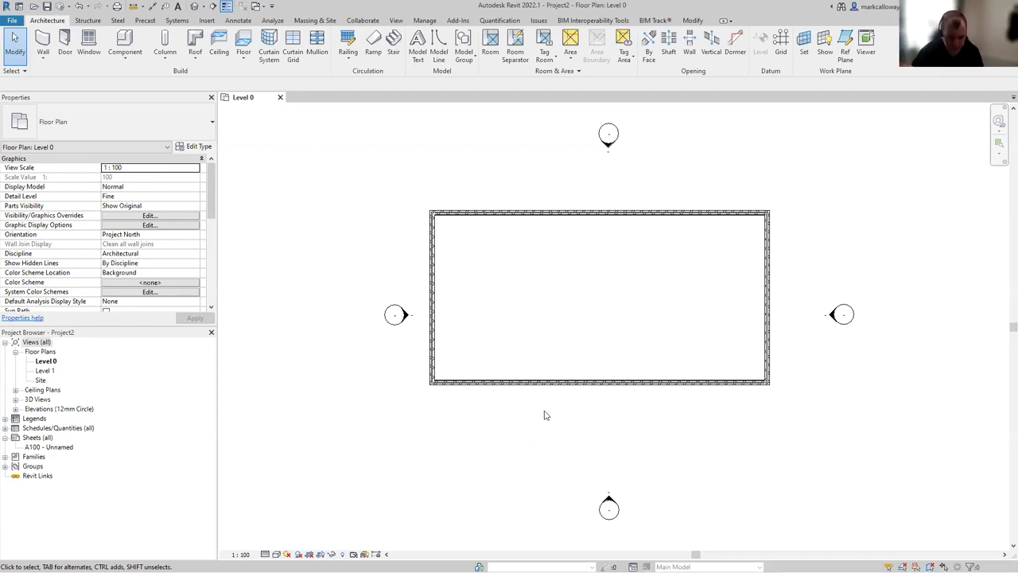
# Step: Examine the south wall's type properties and the layers of its structure, leaving the assembly unchanged
pyautogui.click(544, 383)
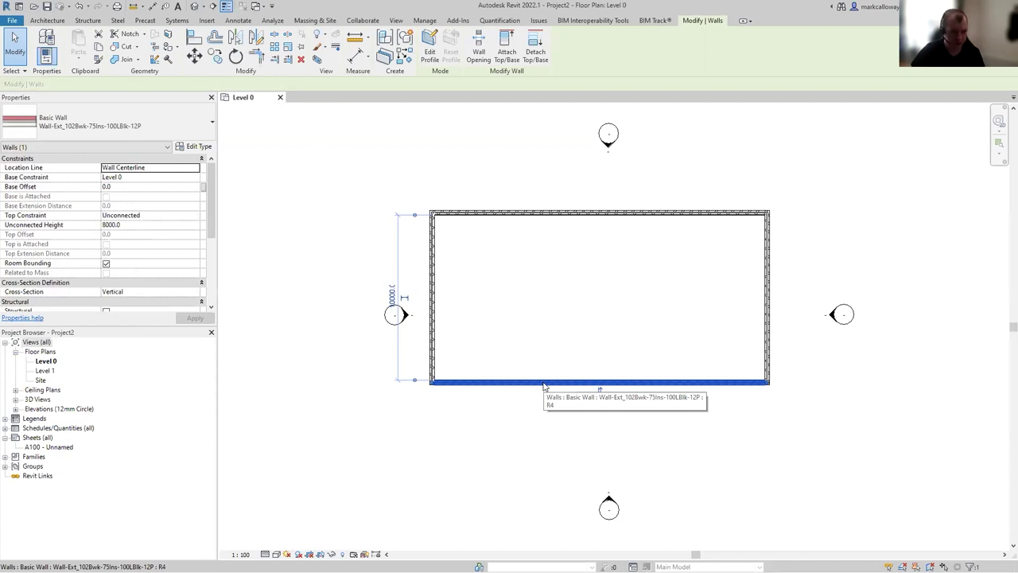
pyautogui.click(544, 382)
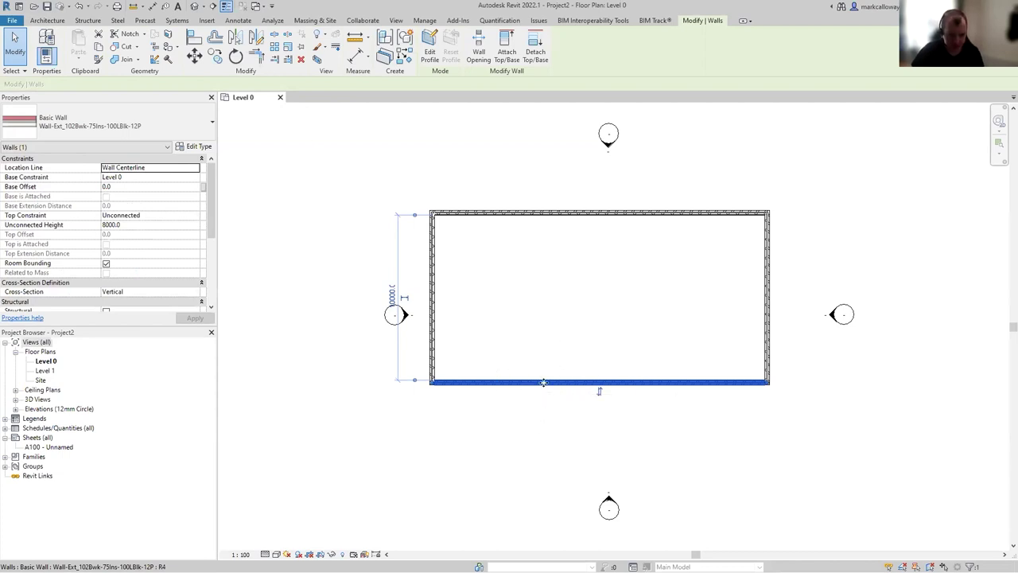
pyautogui.click(198, 147)
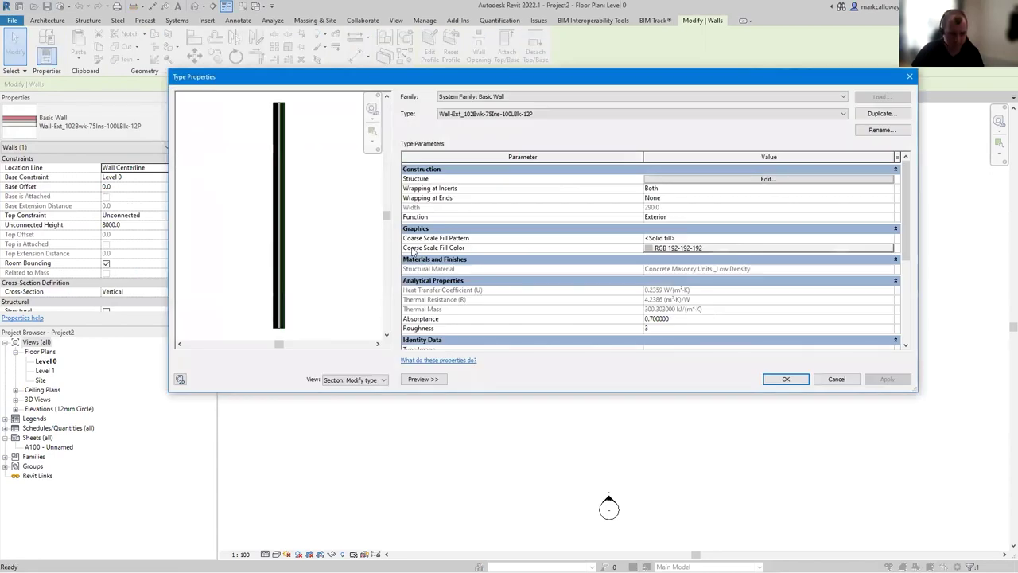
pyautogui.click(676, 183)
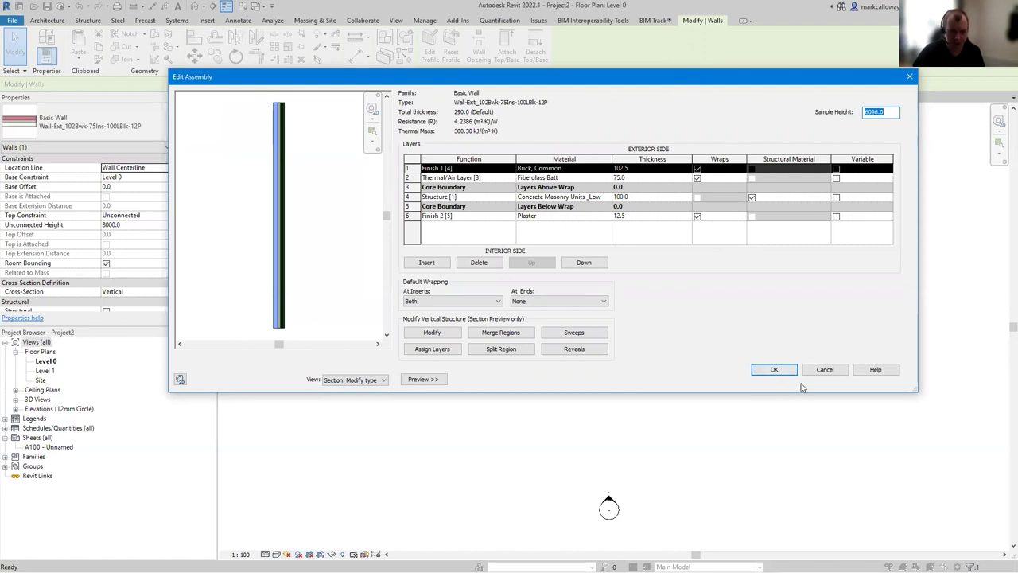
pyautogui.click(826, 370)
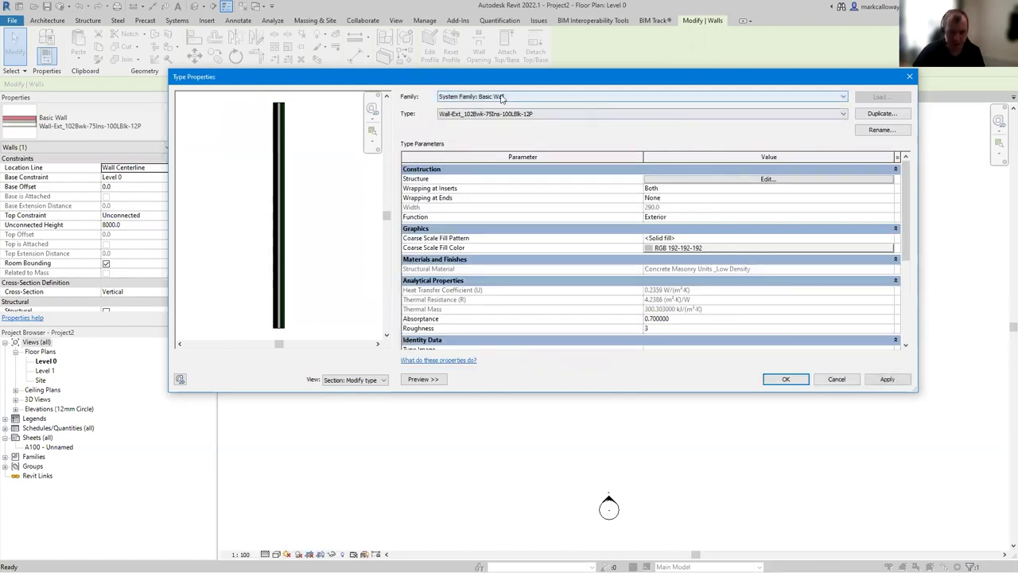
# Step: Duplicate the south wall's type under the name 300mm Exterior
pyautogui.click(476, 115)
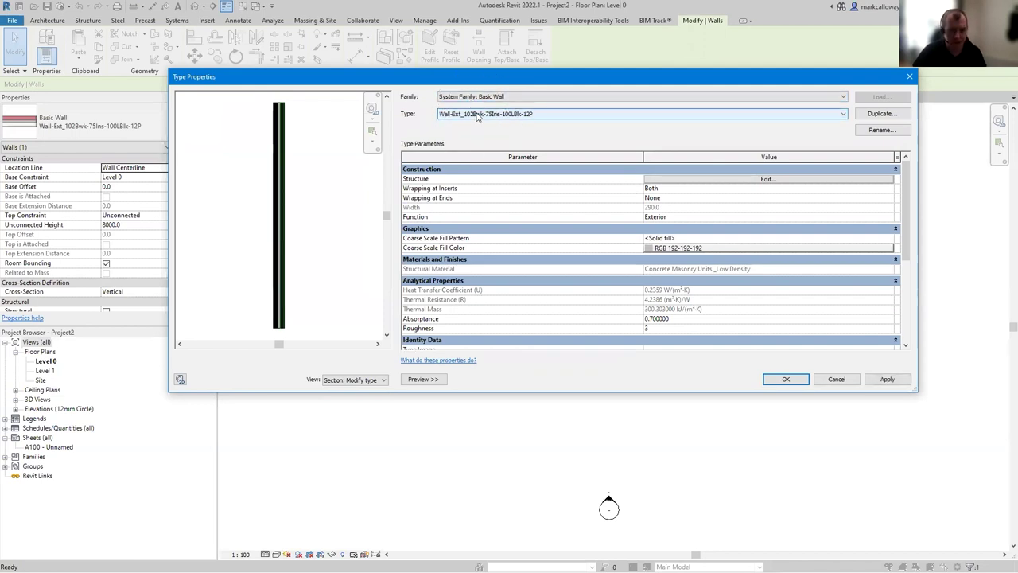
pyautogui.click(882, 113)
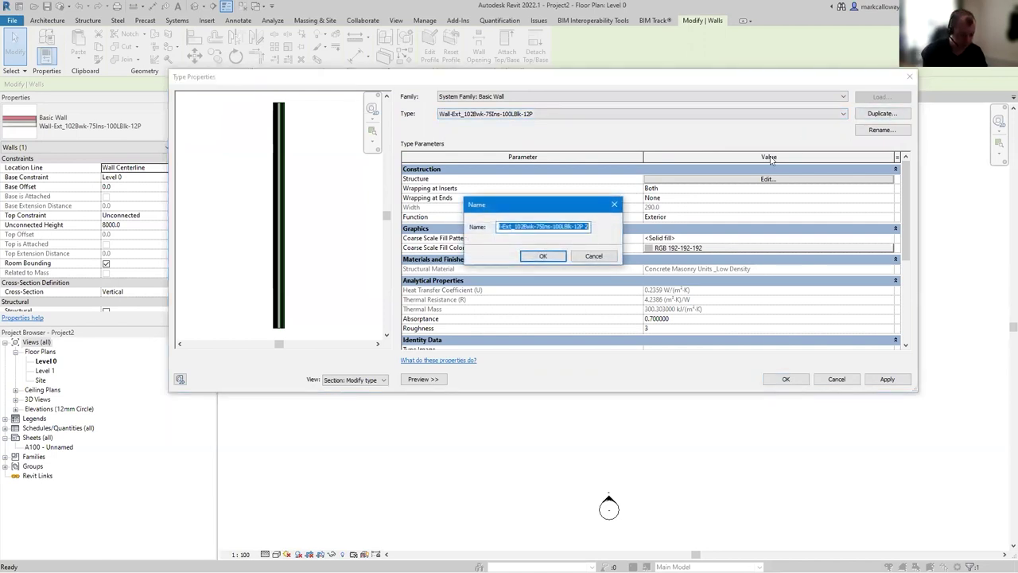
pyautogui.write('300')
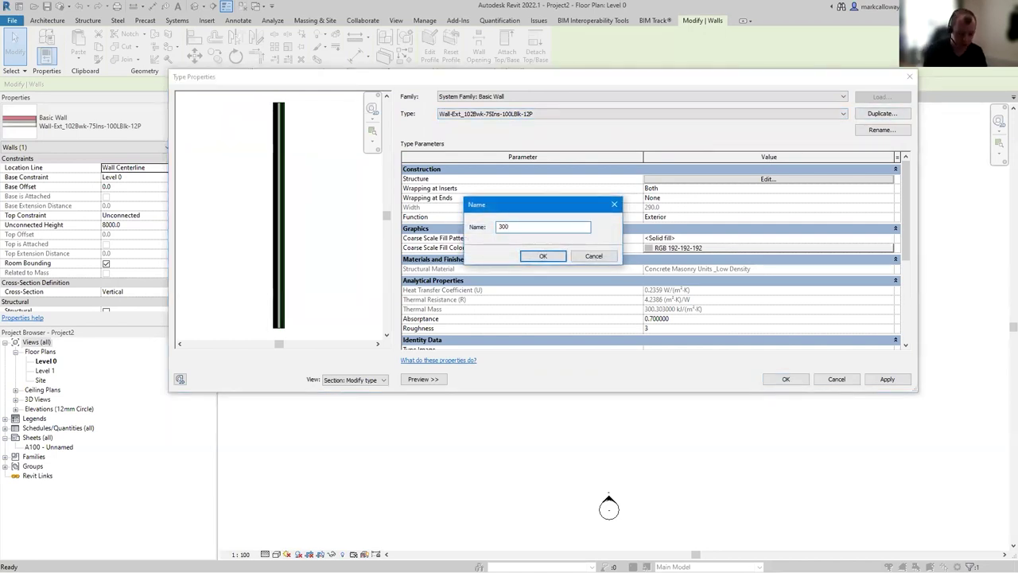
pyautogui.write('mm Exterior')
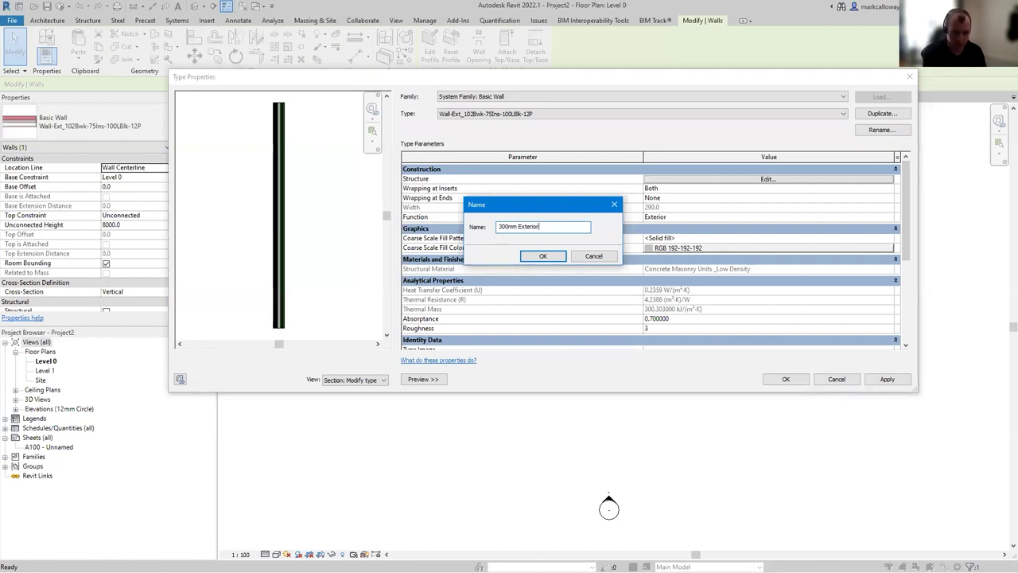
pyautogui.press('Return')
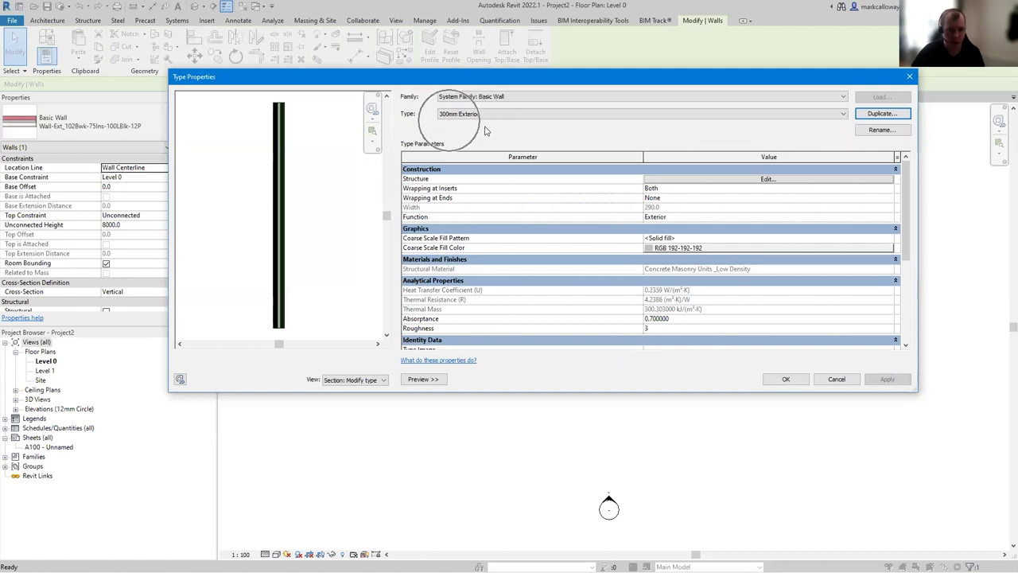
# Step: Delete the outer brick layer from the 300mm Exterior assembly and set the outermost remaining layer's function to Finish 1 [4]
pyautogui.click(704, 179)
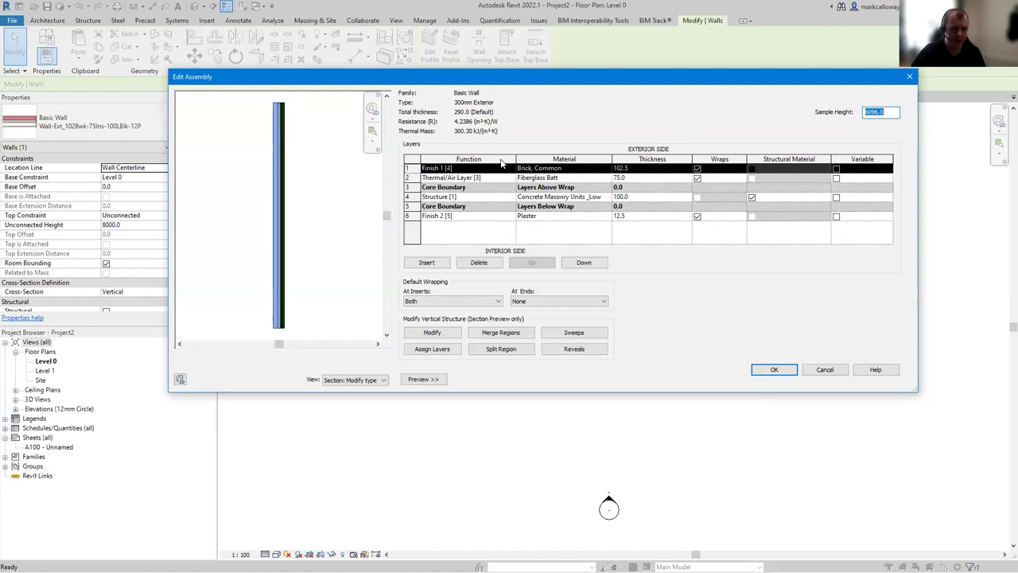
pyautogui.click(492, 262)
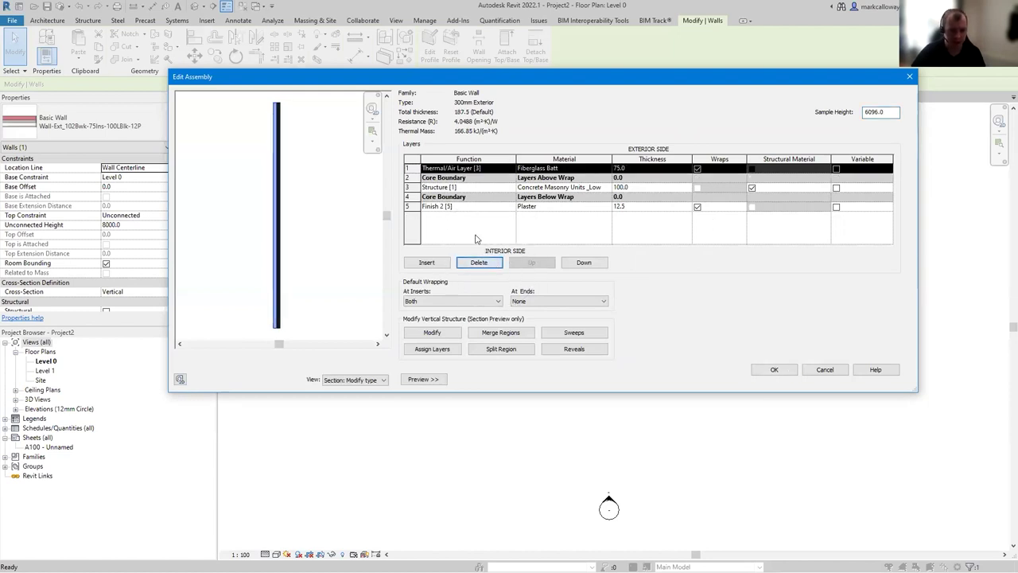
pyautogui.click(509, 168)
pyautogui.click(512, 170)
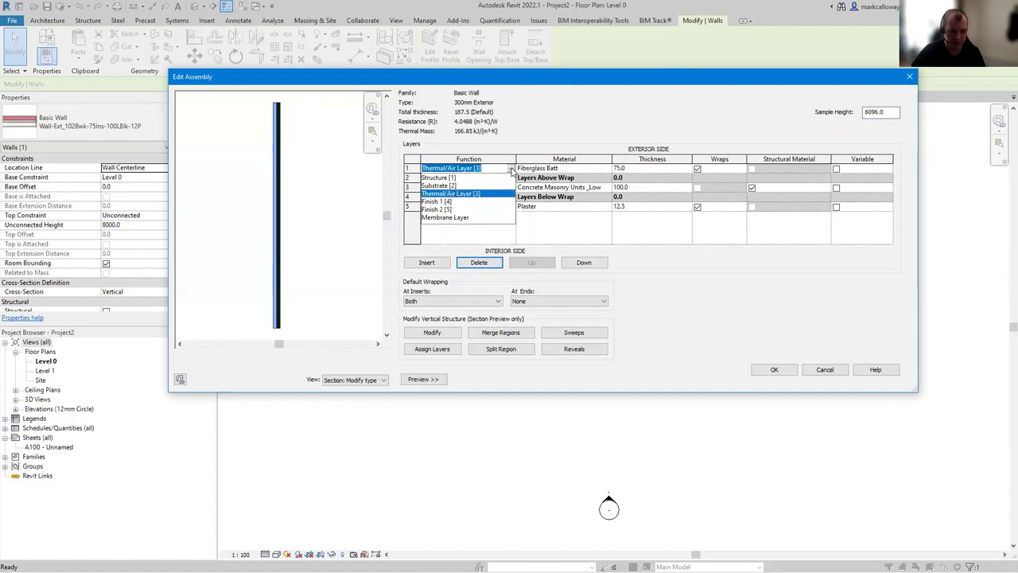
pyautogui.click(454, 202)
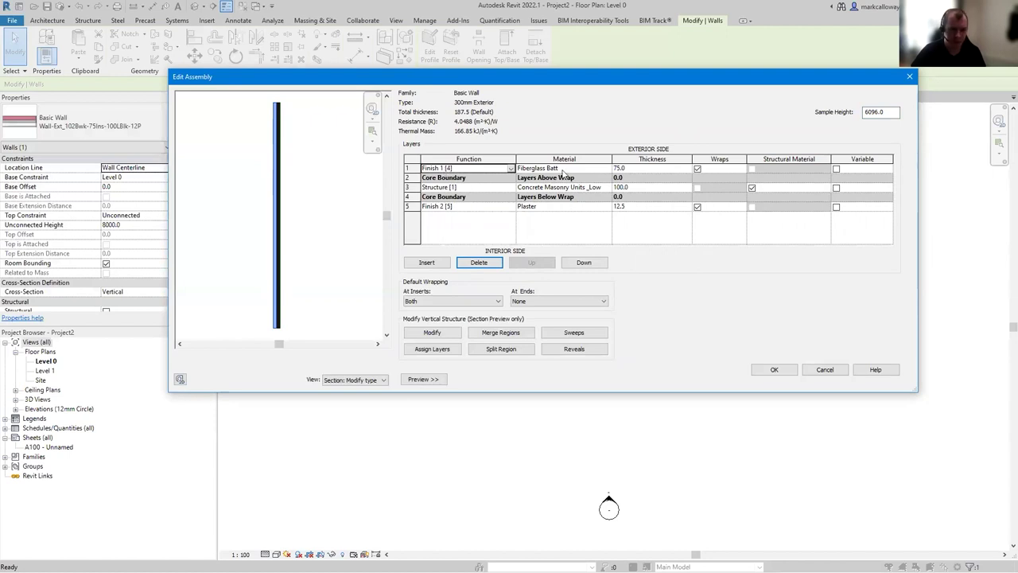
# Step: Assign the Render, Beige, Smooth material to the outermost Finish 1 layer, finding it with the search term render
pyautogui.click(589, 167)
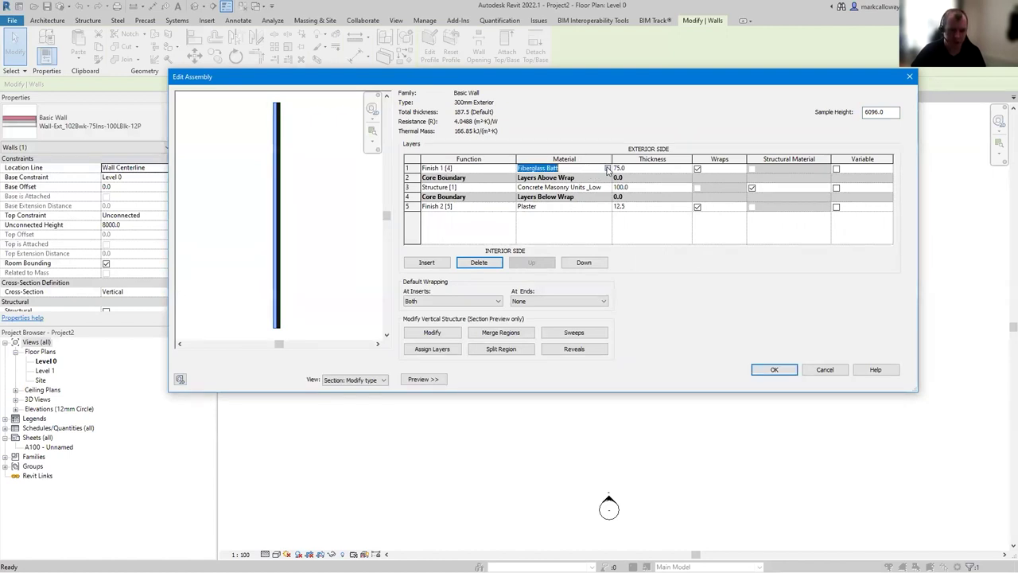
pyautogui.click(607, 169)
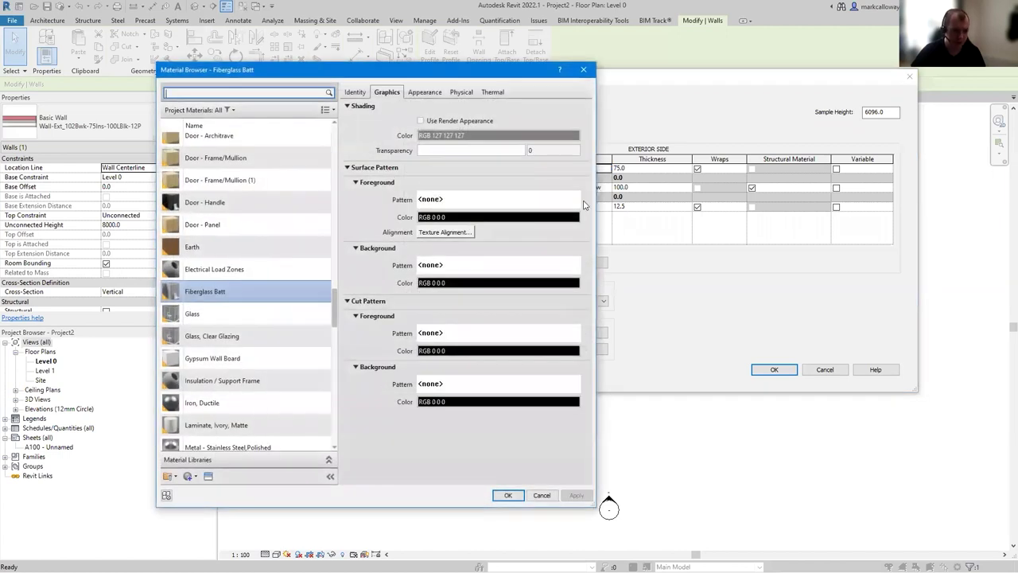
pyautogui.scroll(4, 226, 295)
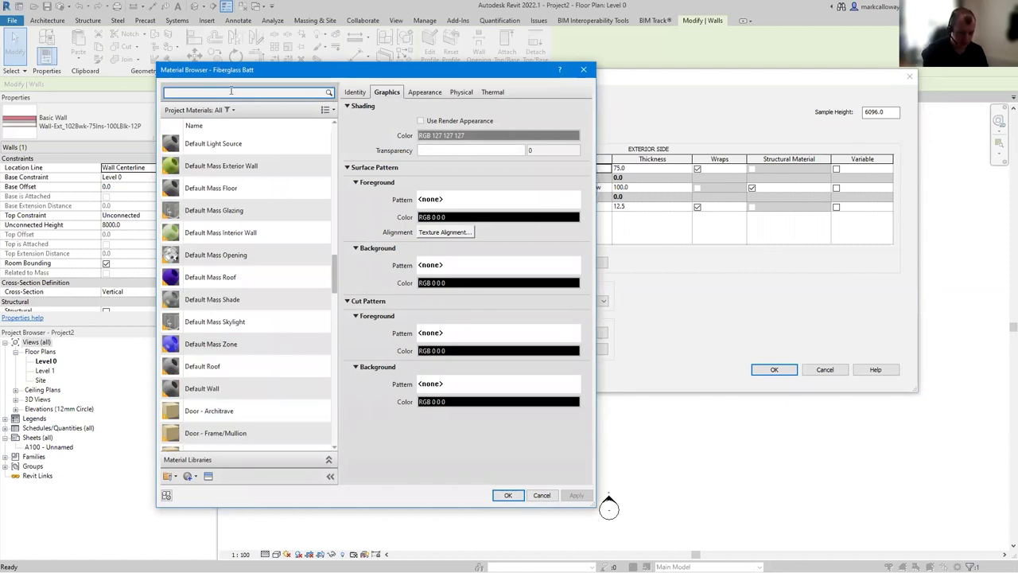
pyautogui.write('render')
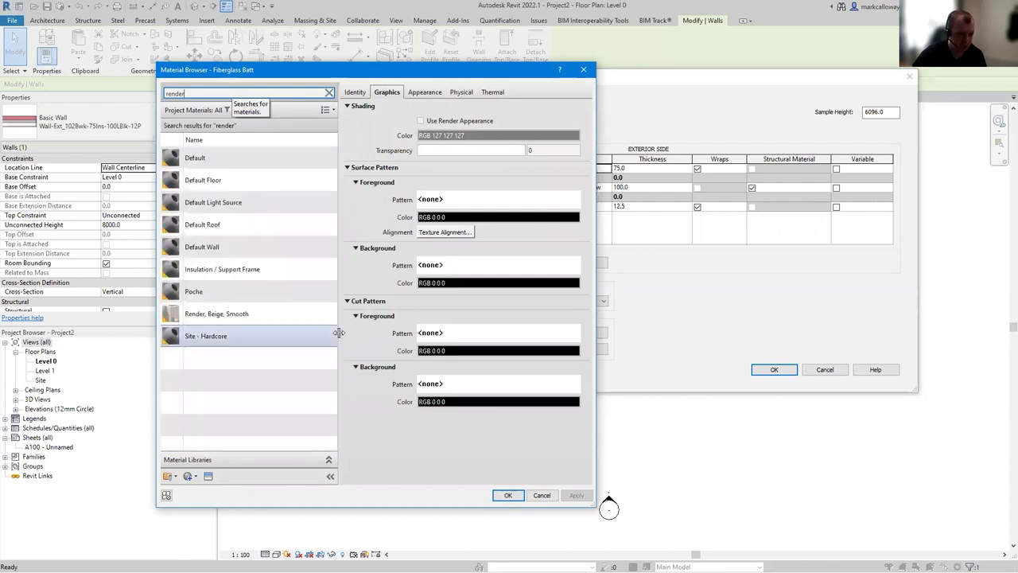
pyautogui.click(253, 291)
pyautogui.click(255, 314)
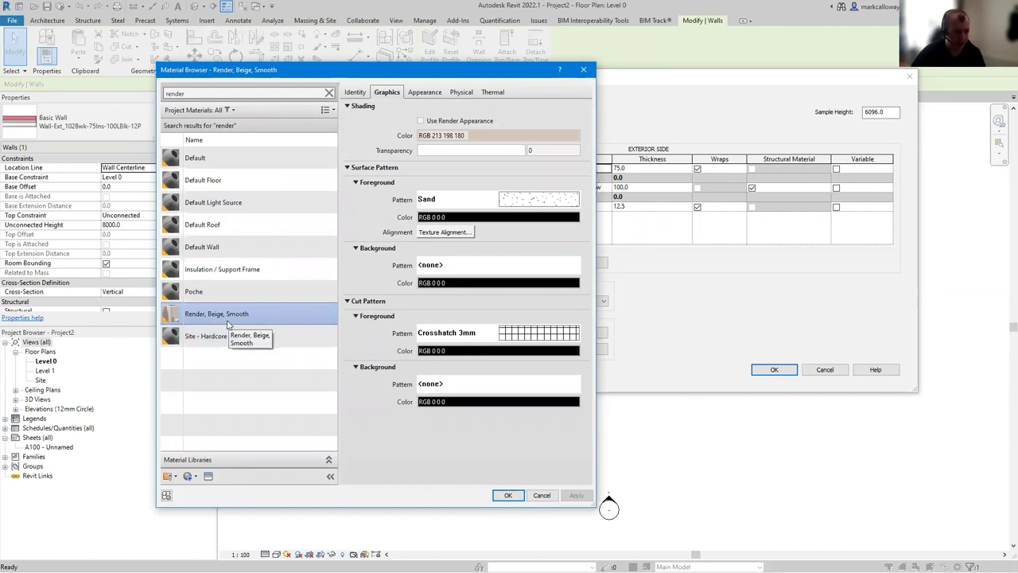
pyautogui.click(508, 495)
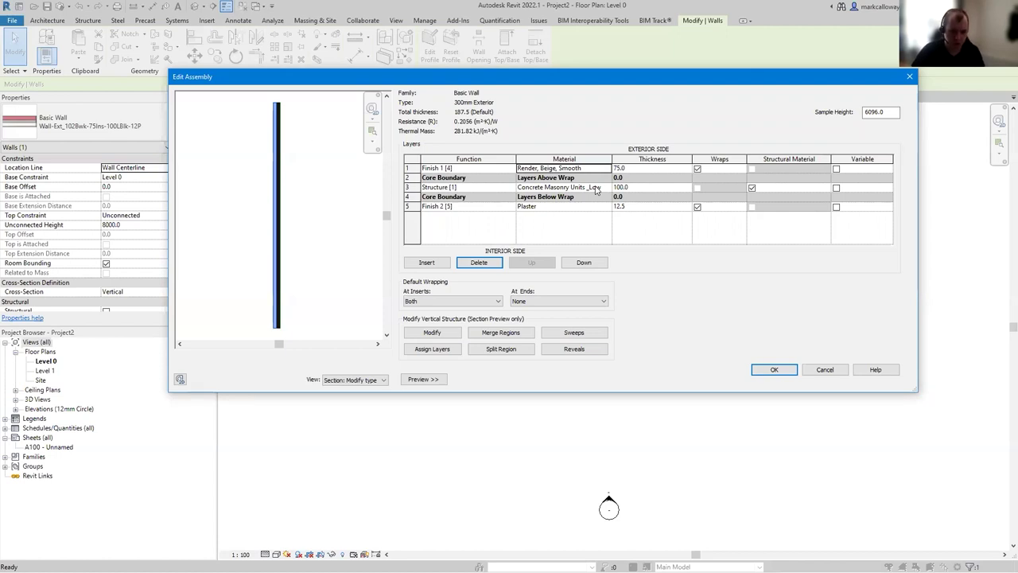
# Step: Set the structure layer to 275 mm and the render layer to 12.5 mm thick, and accept the assembly and type properties
pyautogui.click(625, 187)
pyautogui.moveTo(641, 187); pyautogui.dragTo(548, 183)
pyautogui.write('275')
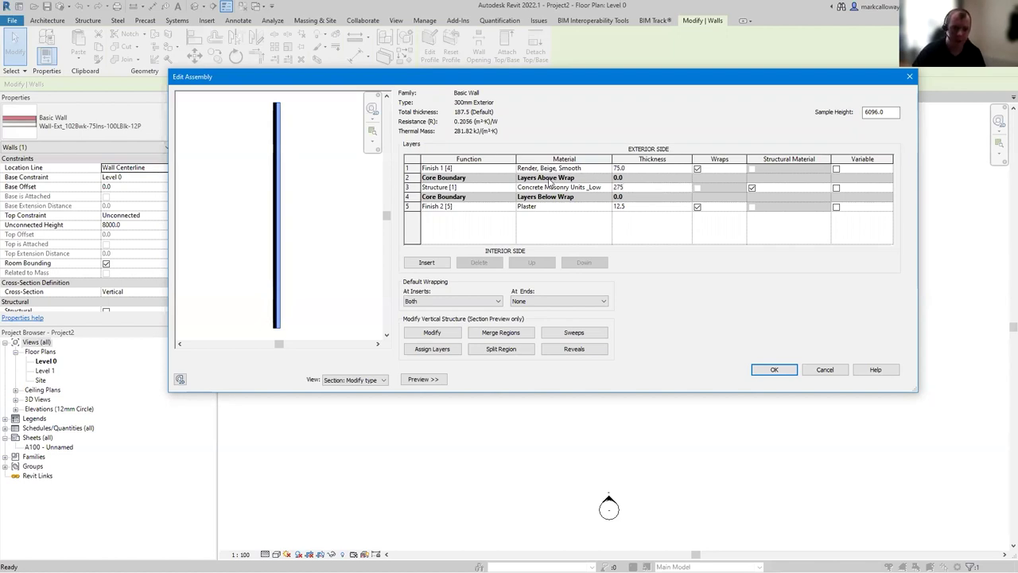
pyautogui.click(636, 168)
pyautogui.write('12.5')
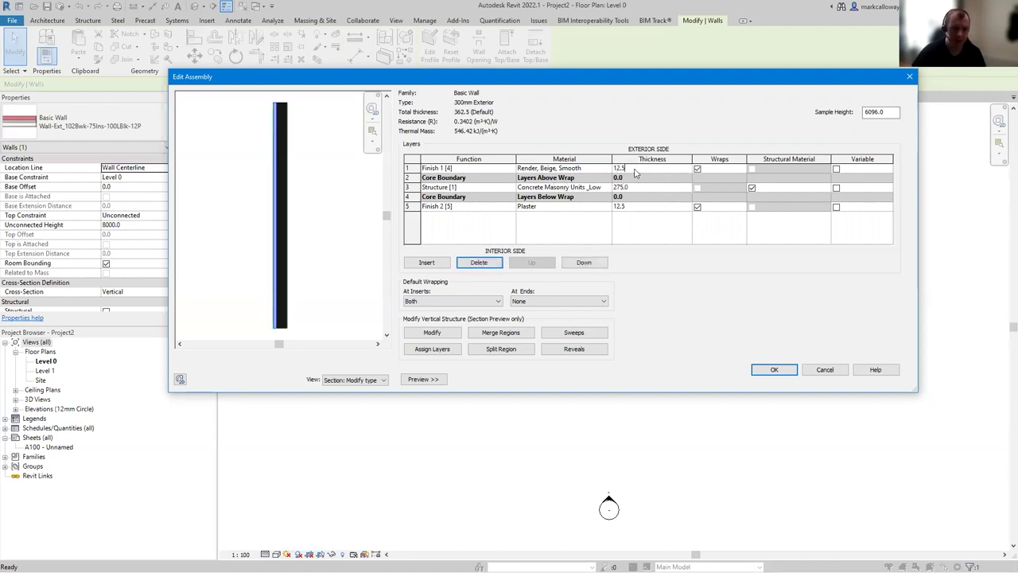
pyautogui.click(625, 206)
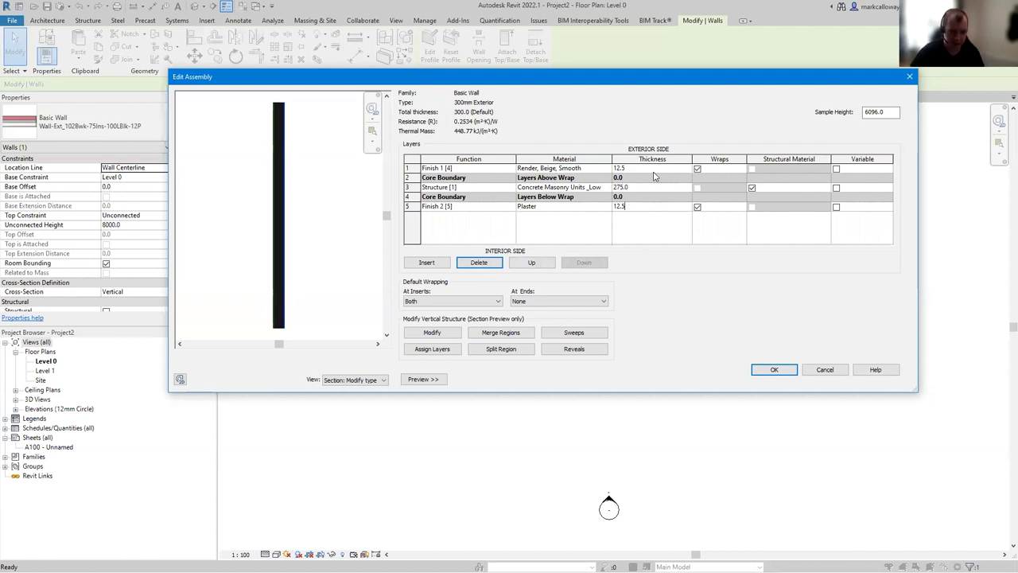
pyautogui.click(776, 368)
pyautogui.click(772, 377)
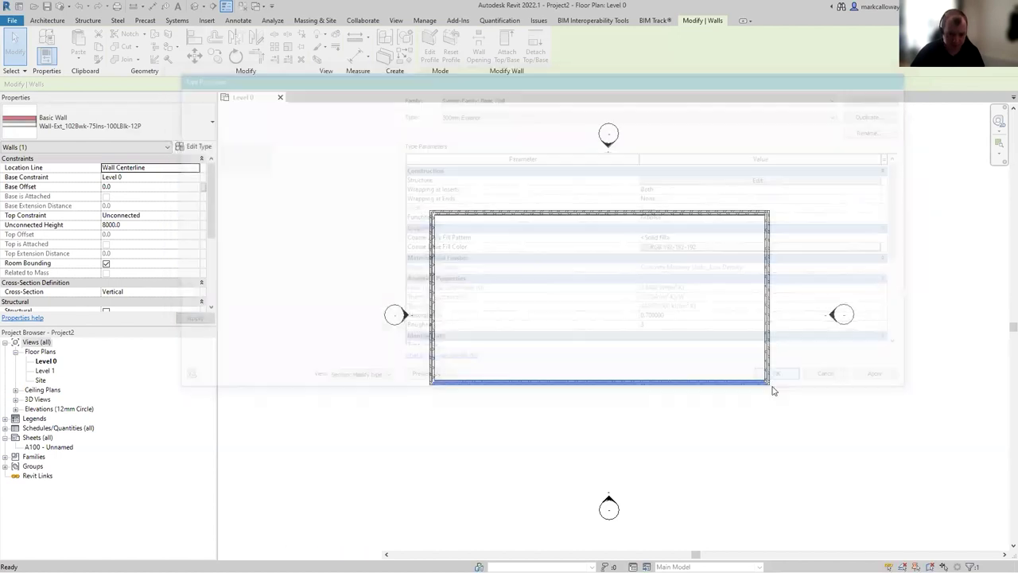
# Step: Select all walls of the original Wall-Ext type visible in the view and change them to 300mm Exterior
pyautogui.click(554, 388)
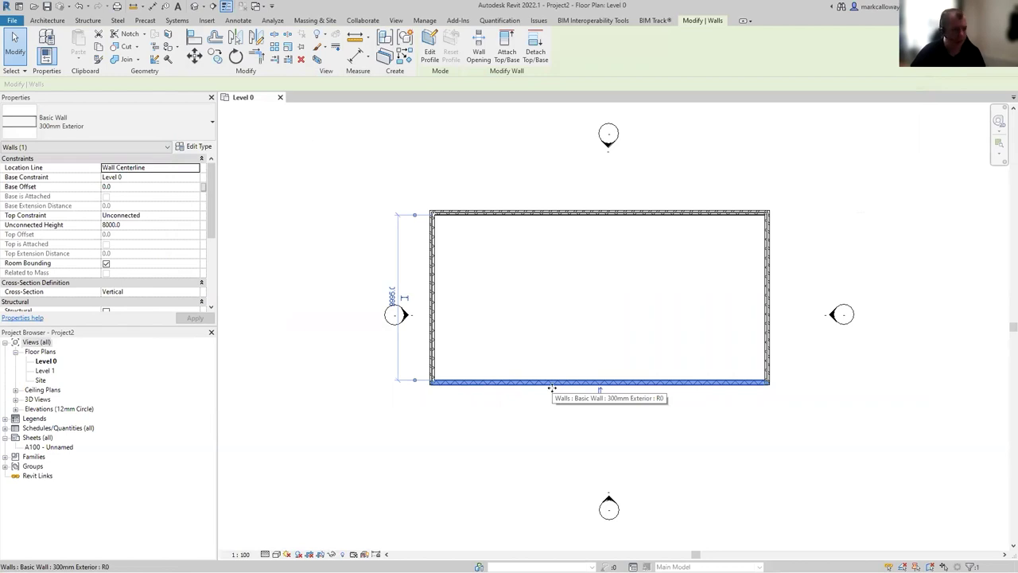
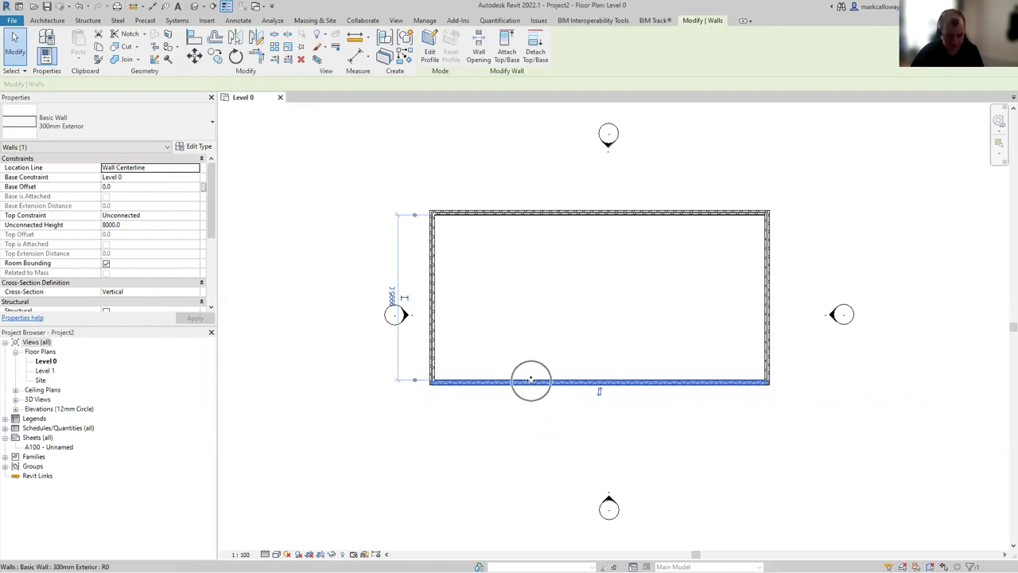
pyautogui.click(29, 126)
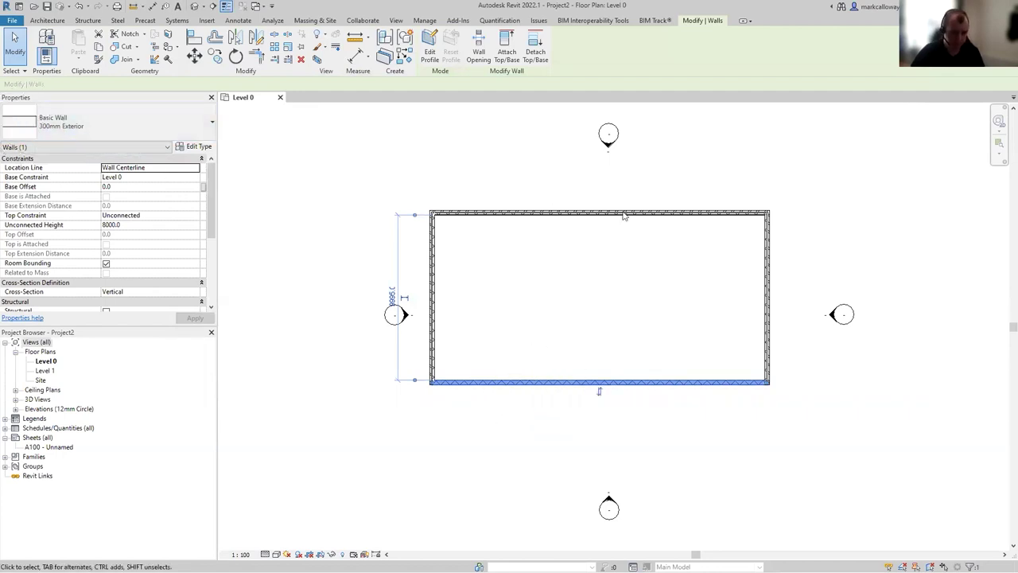
pyautogui.click(436, 244)
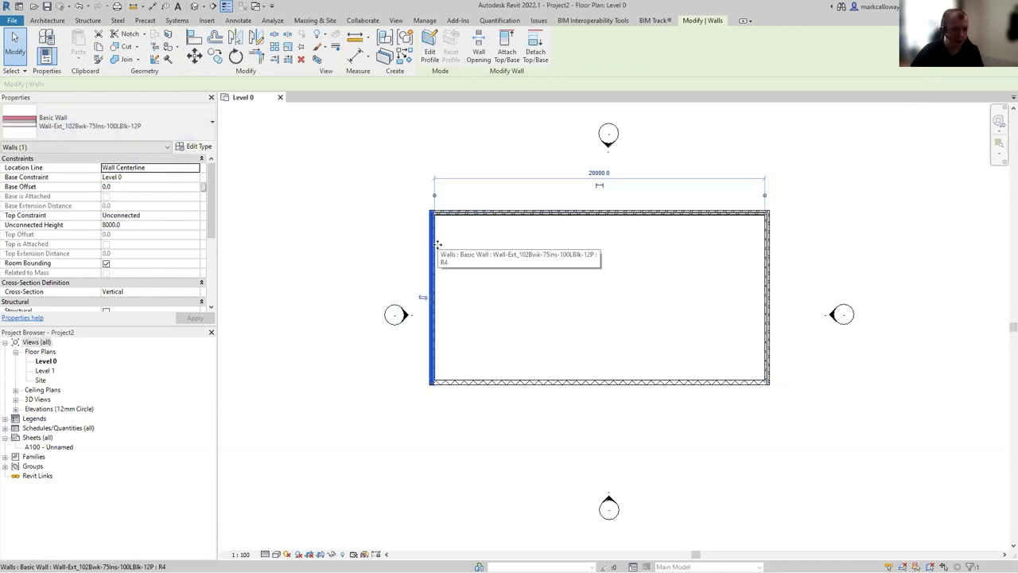
pyautogui.rightClick(436, 244)
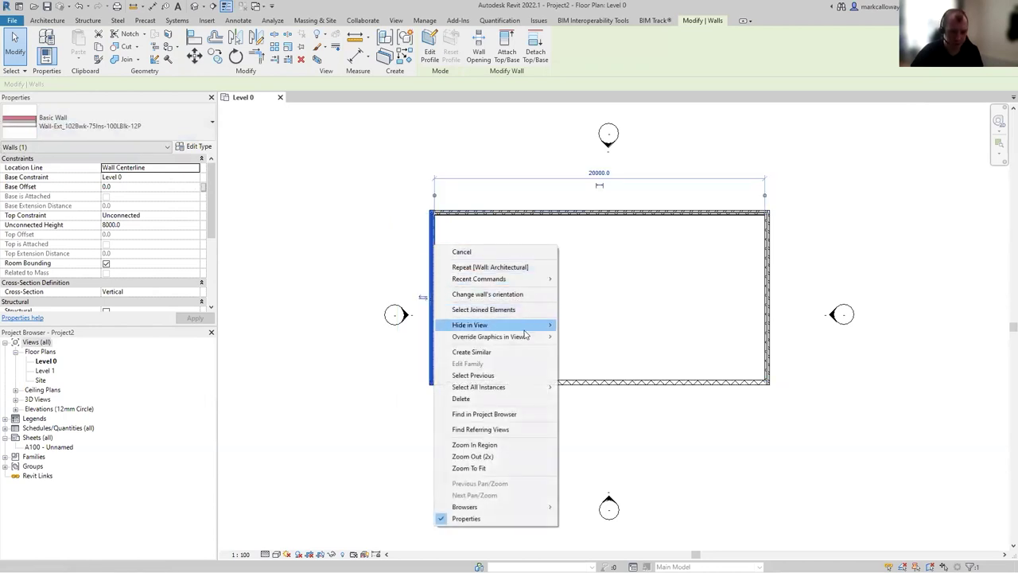
pyautogui.moveTo(529, 387)
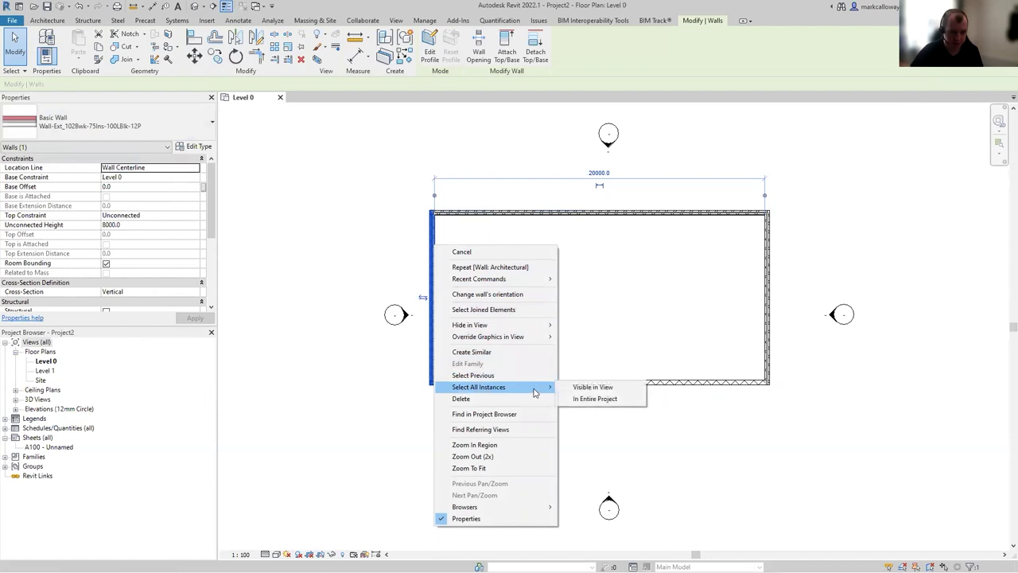
pyautogui.click(635, 389)
pyautogui.click(147, 131)
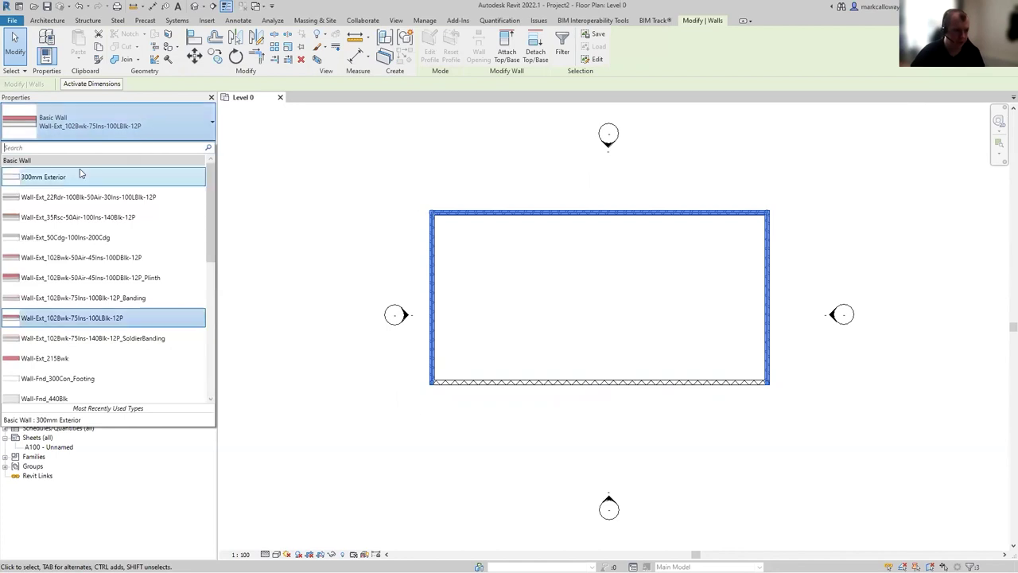
pyautogui.click(47, 177)
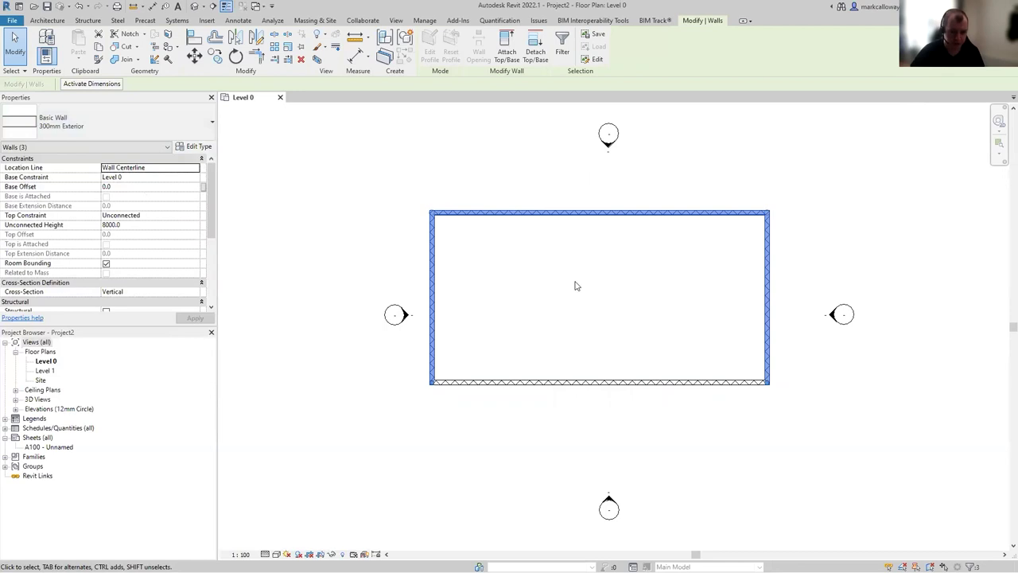
pyautogui.press('Escape')
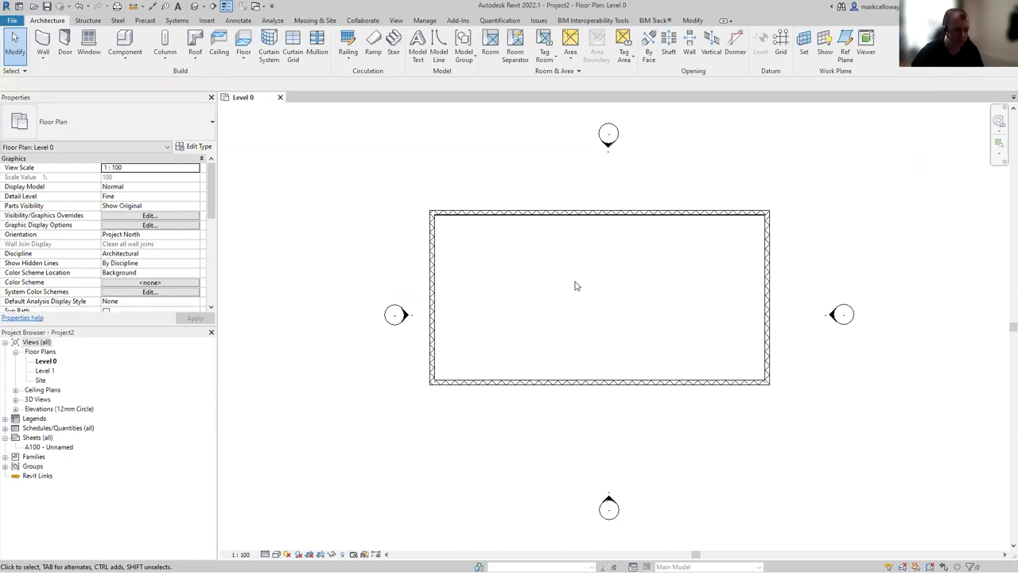
# Step: Open the South elevation view
pyautogui.click(56, 363)
pyautogui.click(14, 410)
pyautogui.doubleClick(44, 439)
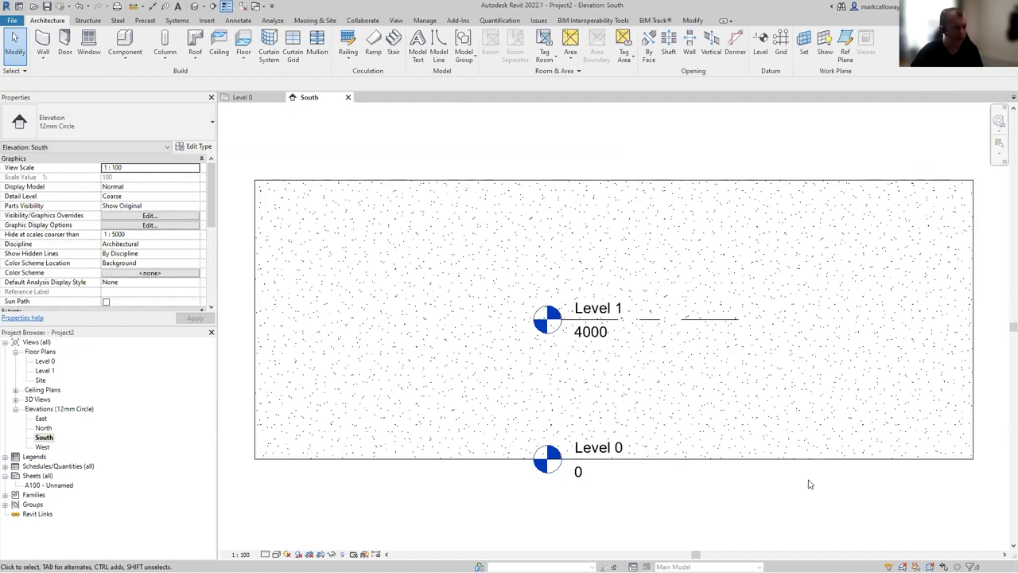
# Step: Add two levels above Level 1 at elevations of about 10000 and 14400 mm, aligned with the existing level lines
pyautogui.scroll(-3, 809, 484)
pyautogui.moveTo(911, 488); pyautogui.dragTo(795, 443, button='middle')
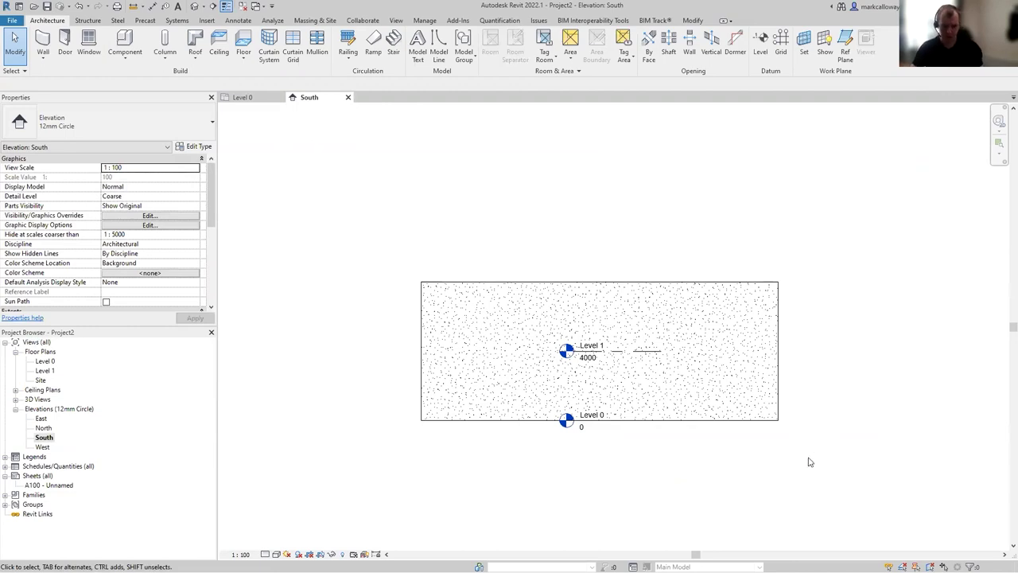
pyautogui.scroll(-2, 812, 461)
pyautogui.moveTo(832, 421)
pyautogui.mouseDown(button='middle')
pyautogui.moveTo(743, 445)
pyautogui.moveTo(706, 434)
pyautogui.mouseUp(button='middle')
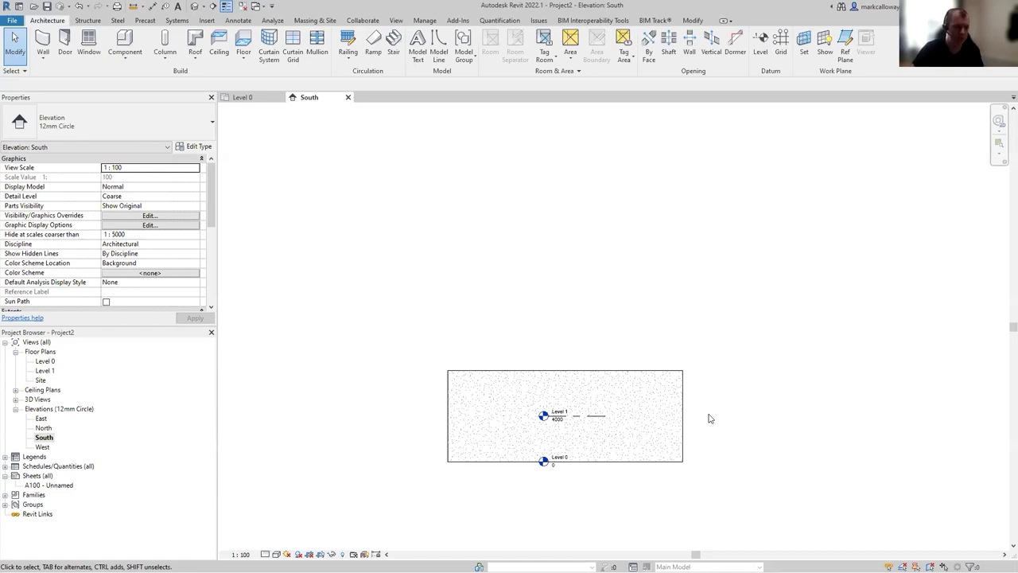
pyautogui.click(760, 43)
pyautogui.click(543, 348)
pyautogui.click(605, 347)
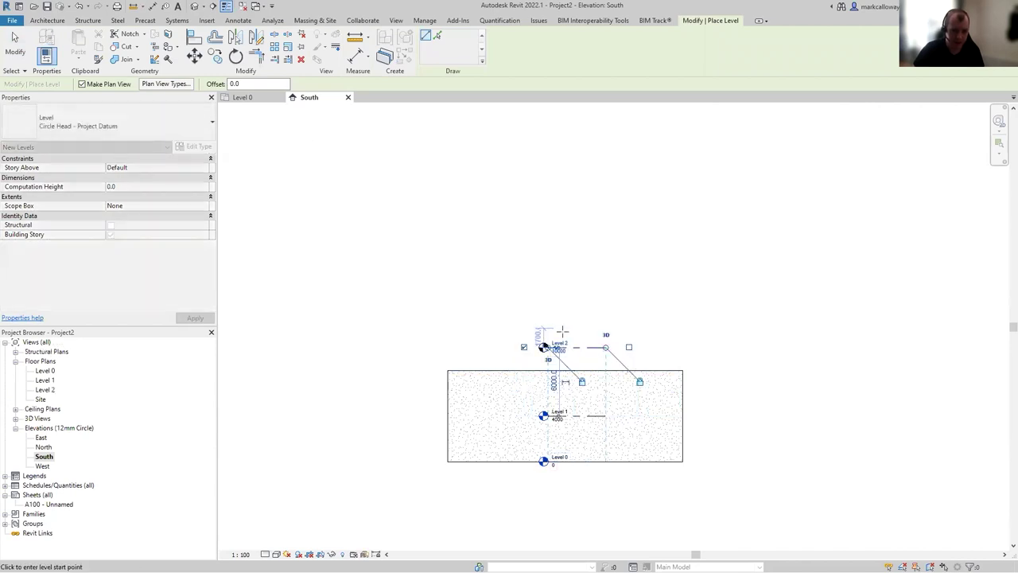
pyautogui.click(544, 297)
pyautogui.click(606, 297)
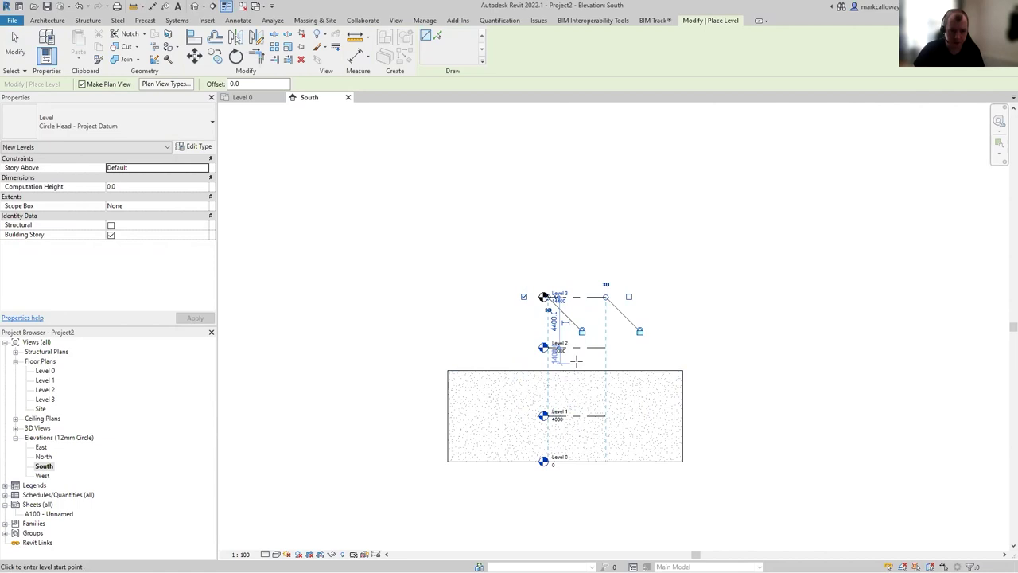
# Step: Add two more aligned levels at elevations of about 18900 and 21400 mm and finish placing levels
pyautogui.click(543, 245)
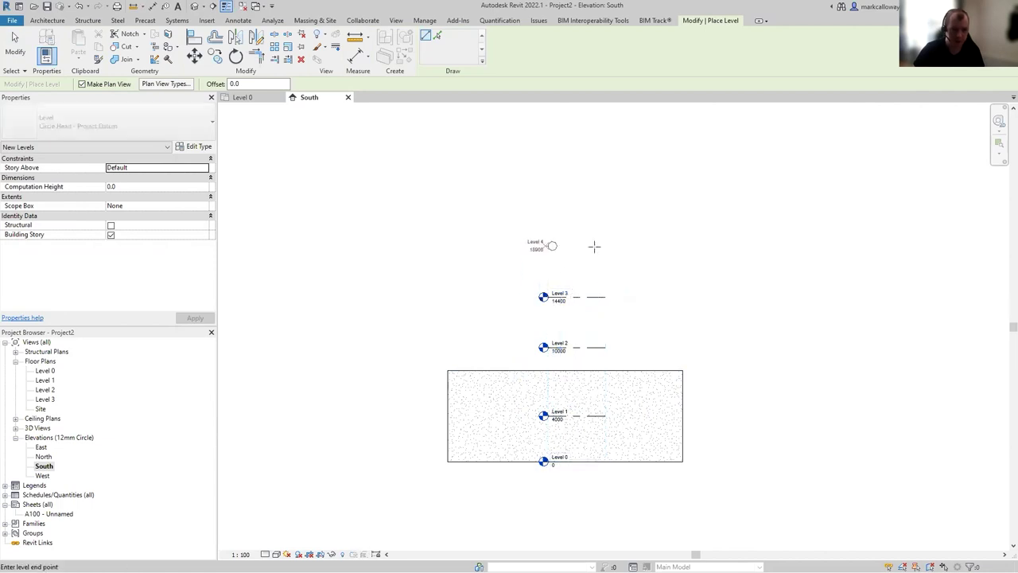
pyautogui.click(605, 248)
pyautogui.click(543, 217)
pyautogui.click(605, 218)
pyautogui.press('Escape')
pyautogui.press('Escape')
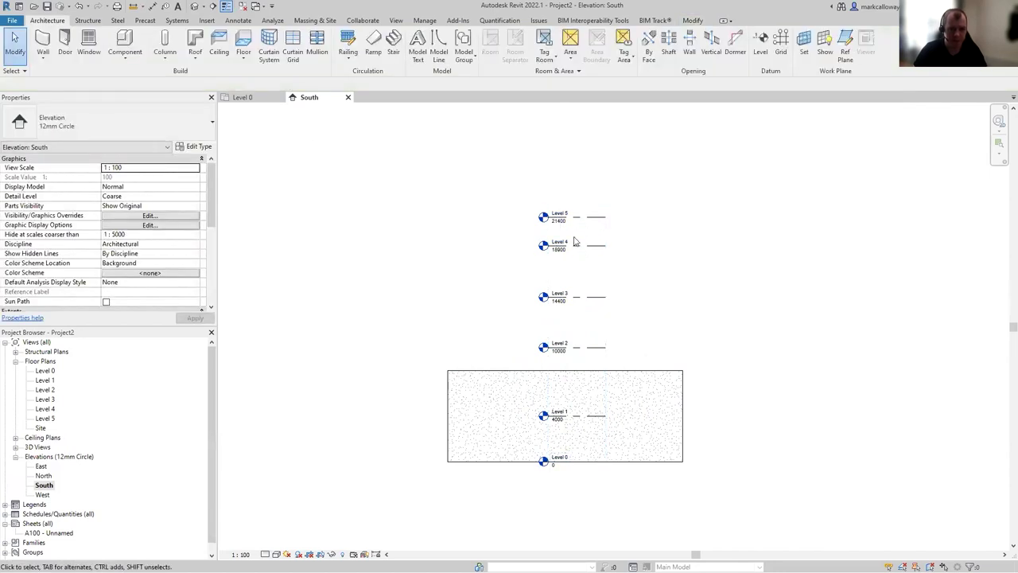
# Step: Rename the second-highest level as Roof, and rename its corresponding views too
pyautogui.click(578, 245)
pyautogui.click(566, 242)
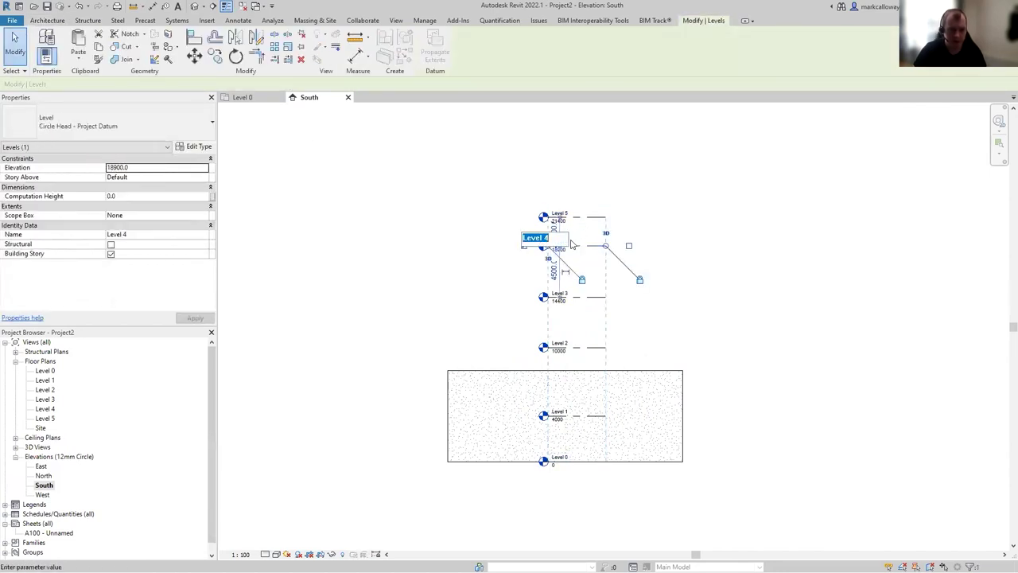
pyautogui.write('Roof')
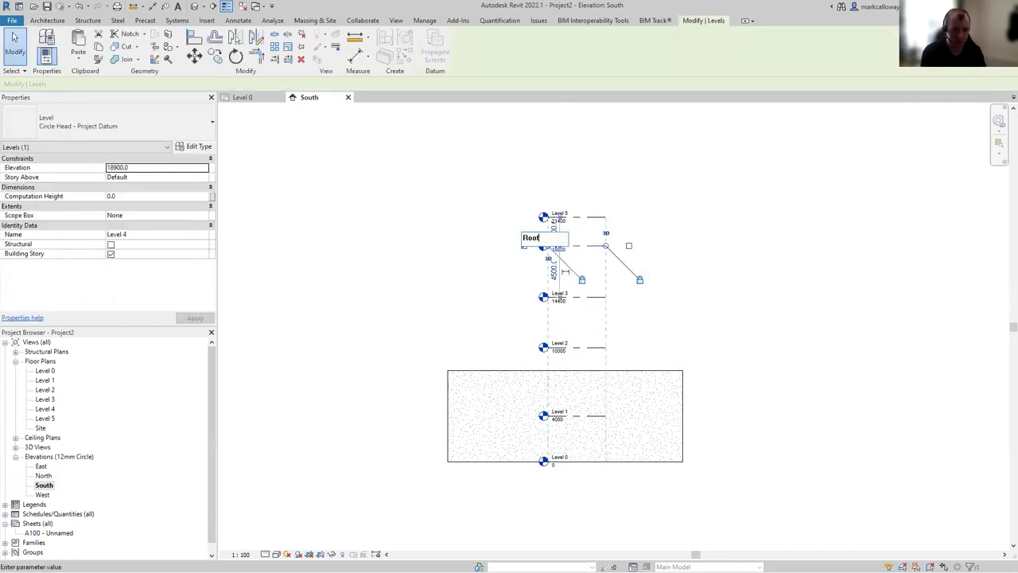
pyautogui.press('Return')
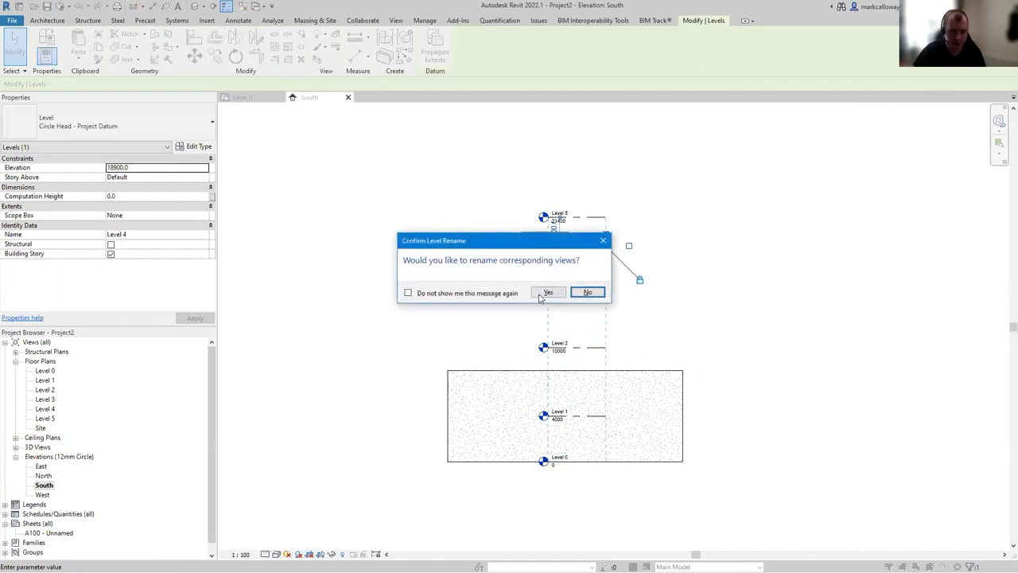
pyautogui.click(586, 292)
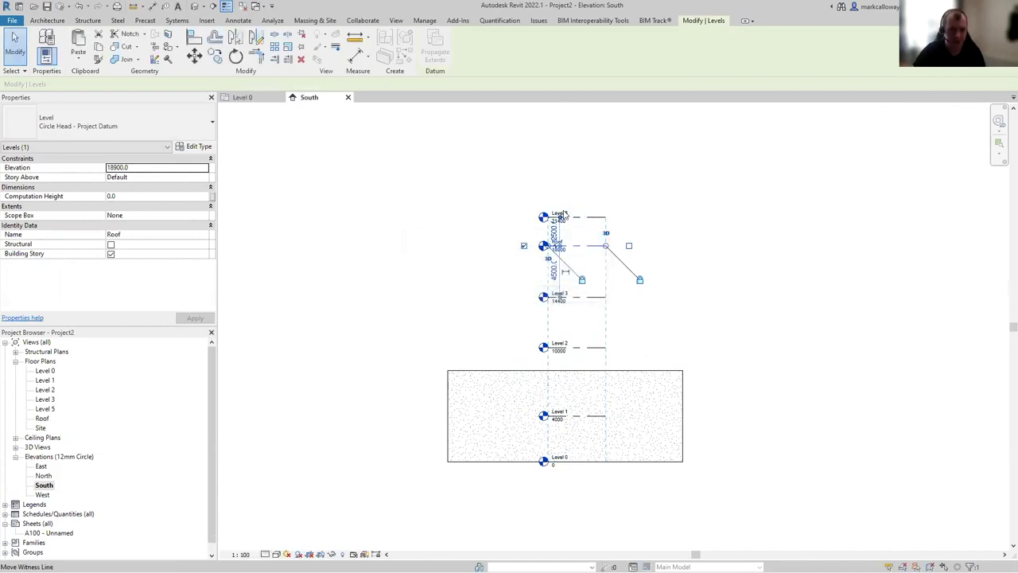
# Step: Rename the topmost level as Parapet, and rename its corresponding views too
pyautogui.click(562, 213)
pyautogui.click(562, 213)
pyautogui.write('Parape')
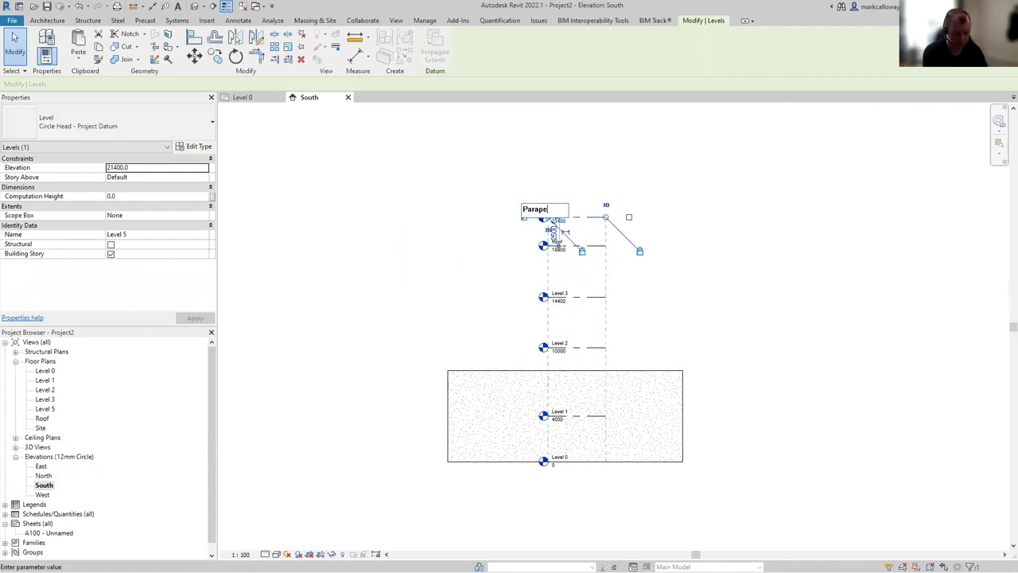
pyautogui.write('t')
pyautogui.press('Return')
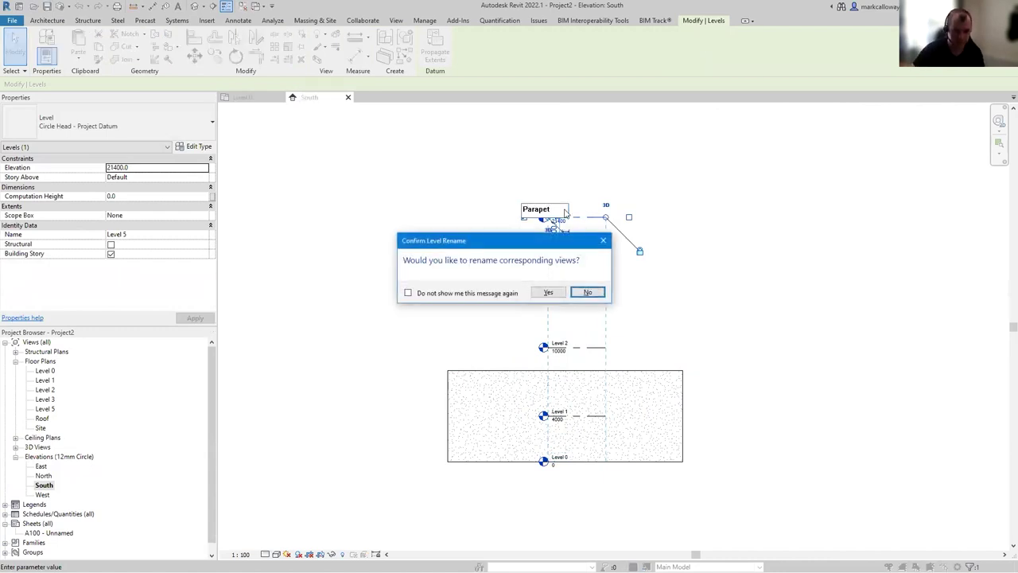
pyautogui.click(549, 293)
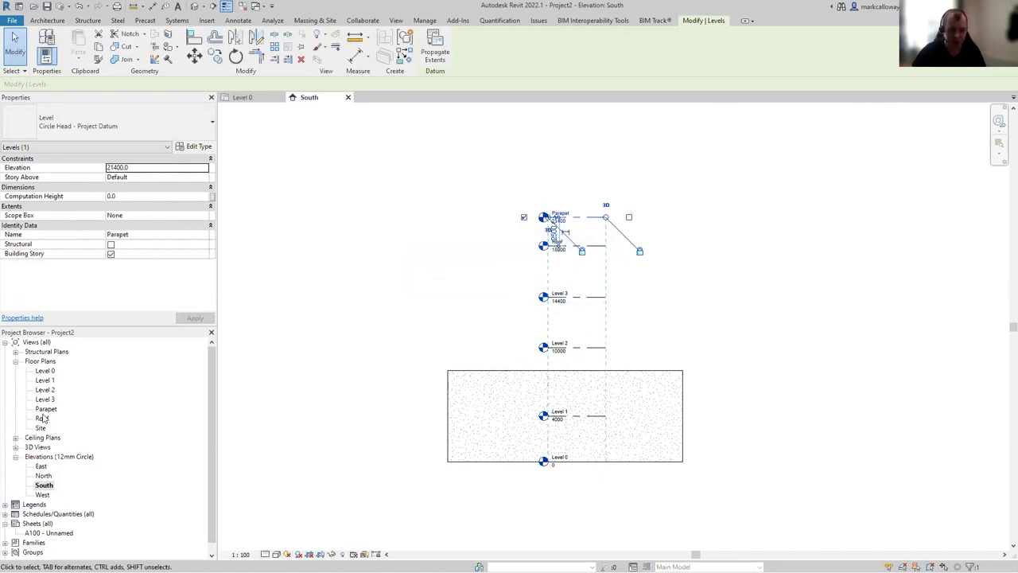
pyautogui.click(437, 254)
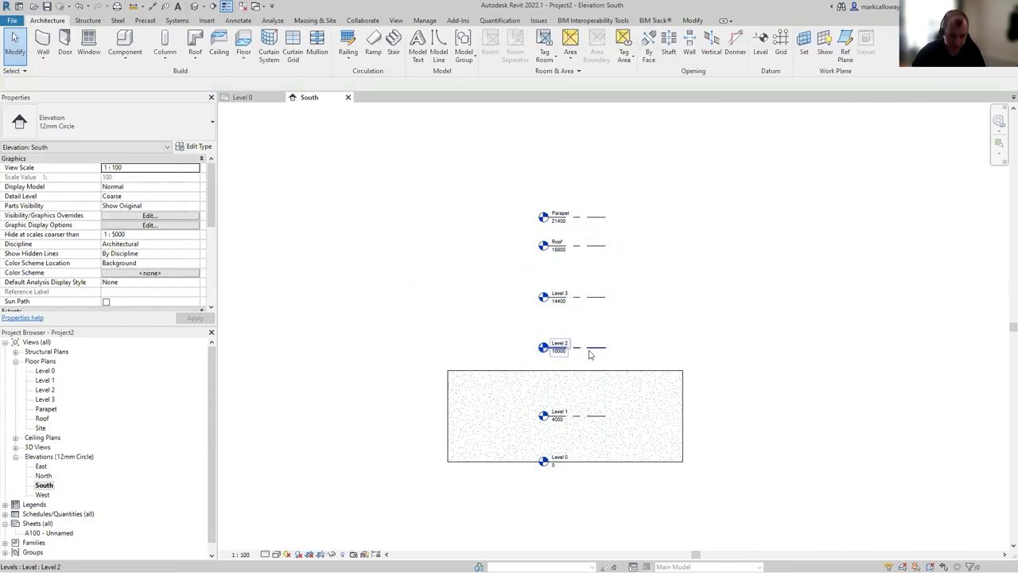
# Step: Set the elevation of Level 2 to 8000 mm
pyautogui.click(565, 347)
pyautogui.scroll(2, 566, 361)
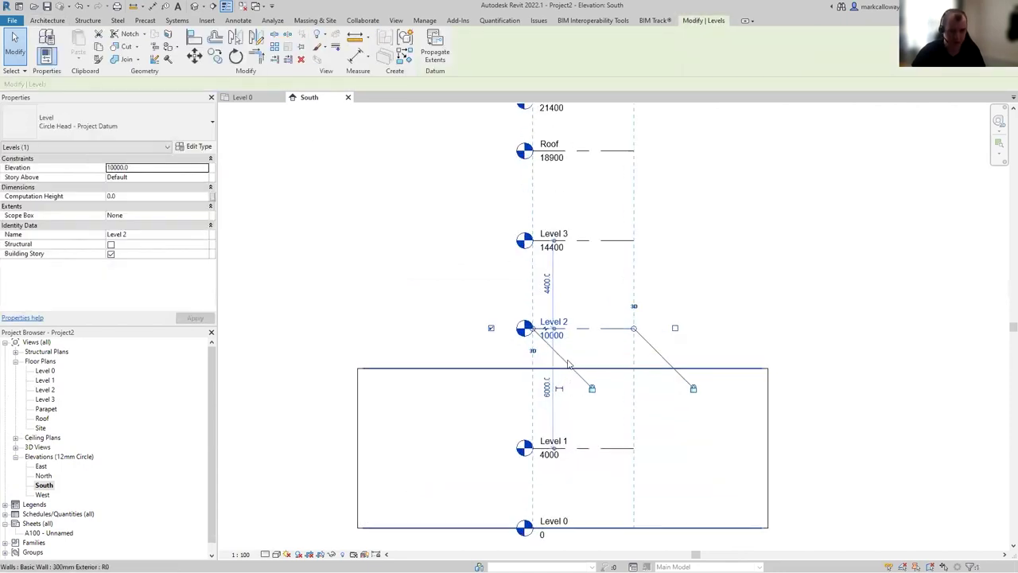
pyautogui.click(550, 336)
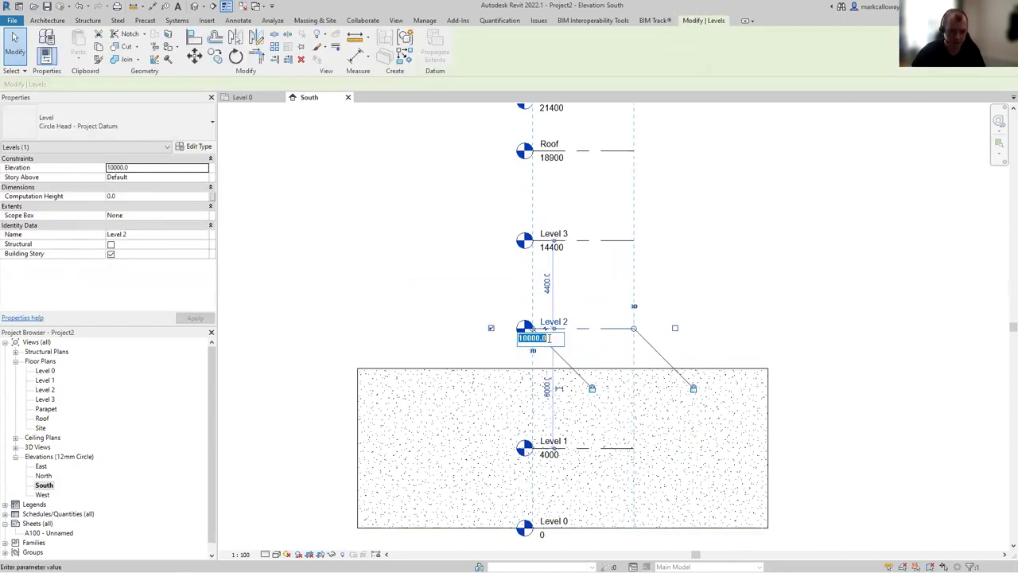
pyautogui.write('4000')
pyautogui.press('Return')
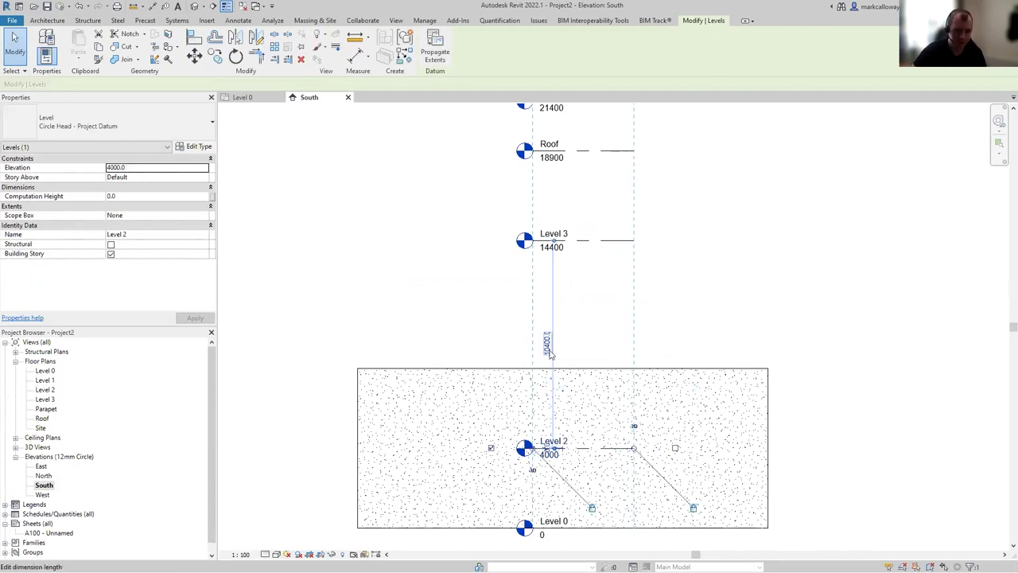
pyautogui.click(555, 457)
pyautogui.write('8000')
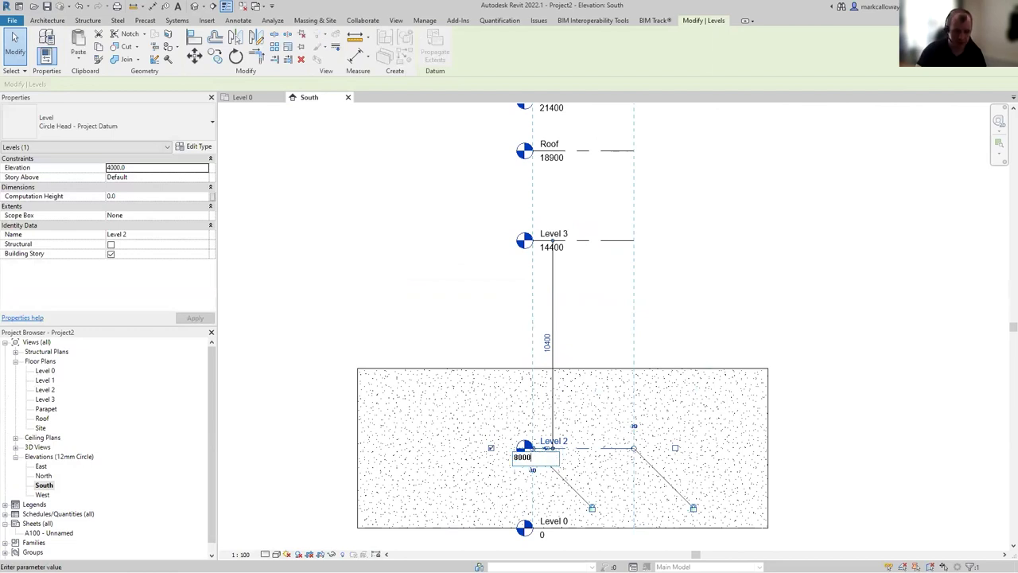
pyautogui.press('Return')
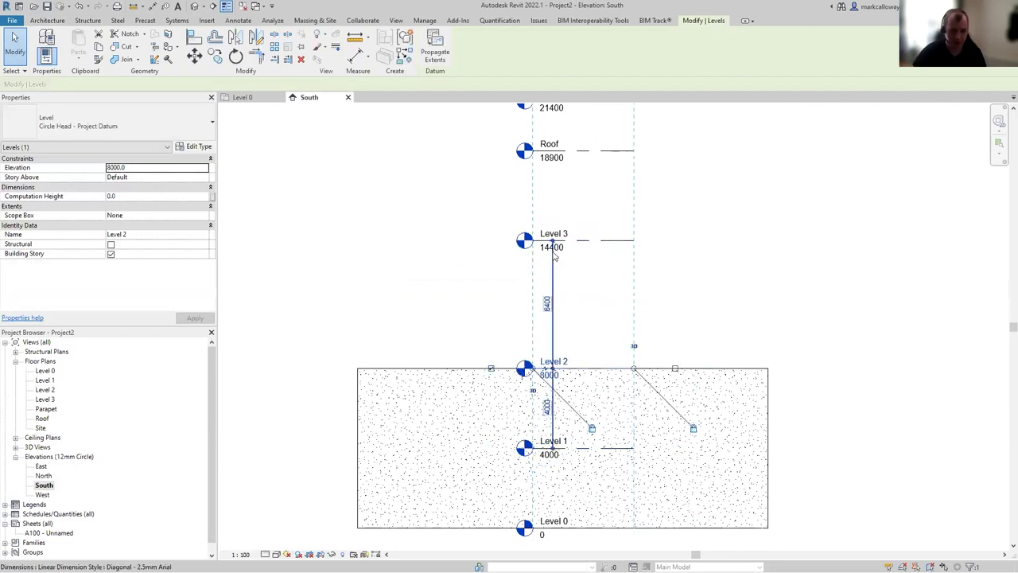
# Step: Set the elevation of Level 3 to 12000 mm
pyautogui.click(553, 247)
pyautogui.click(551, 247)
pyautogui.write('8')
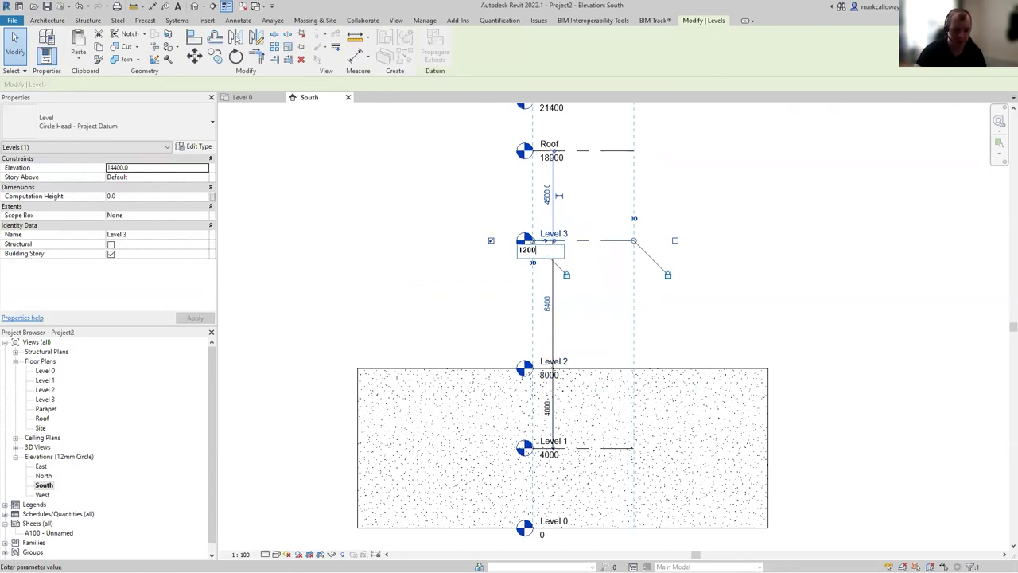
pyautogui.write('2000')
pyautogui.press('Return')
pyautogui.click(609, 169)
# Step: Set the elevation of the Roof level to 16000 mm
pyautogui.click(549, 151)
pyautogui.click(552, 158)
pyautogui.write('16000')
pyautogui.press('Return')
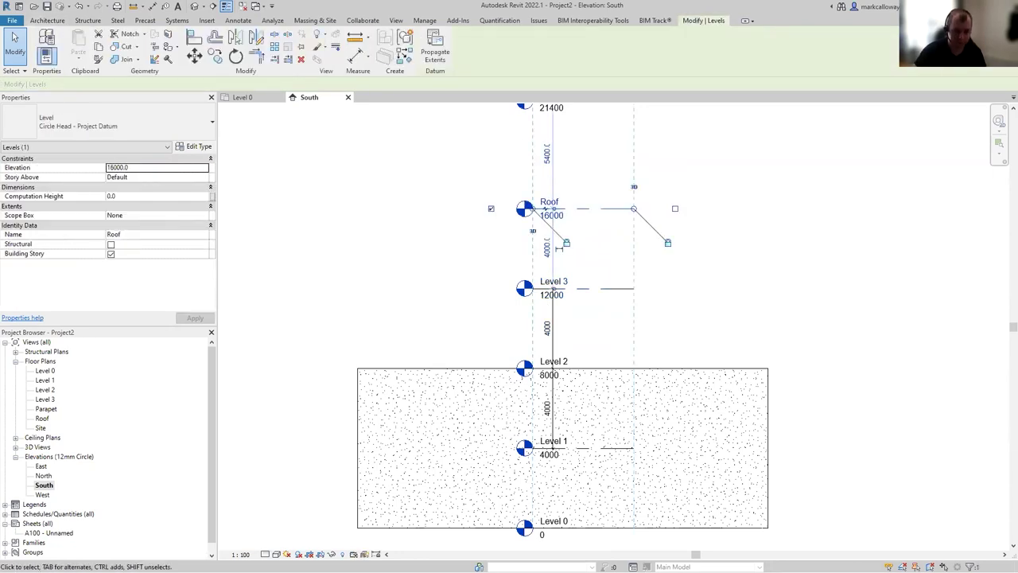
# Step: Set the elevation of the Parapet level to 16500 mm
pyautogui.click(692, 156)
pyautogui.moveTo(707, 157); pyautogui.dragTo(728, 213, button='middle')
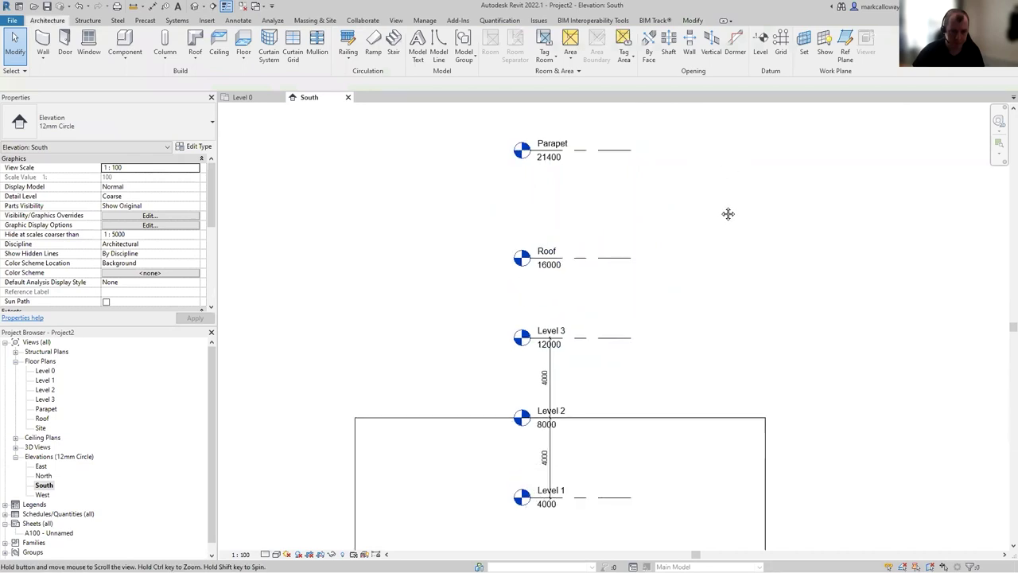
pyautogui.click(554, 156)
pyautogui.click(548, 156)
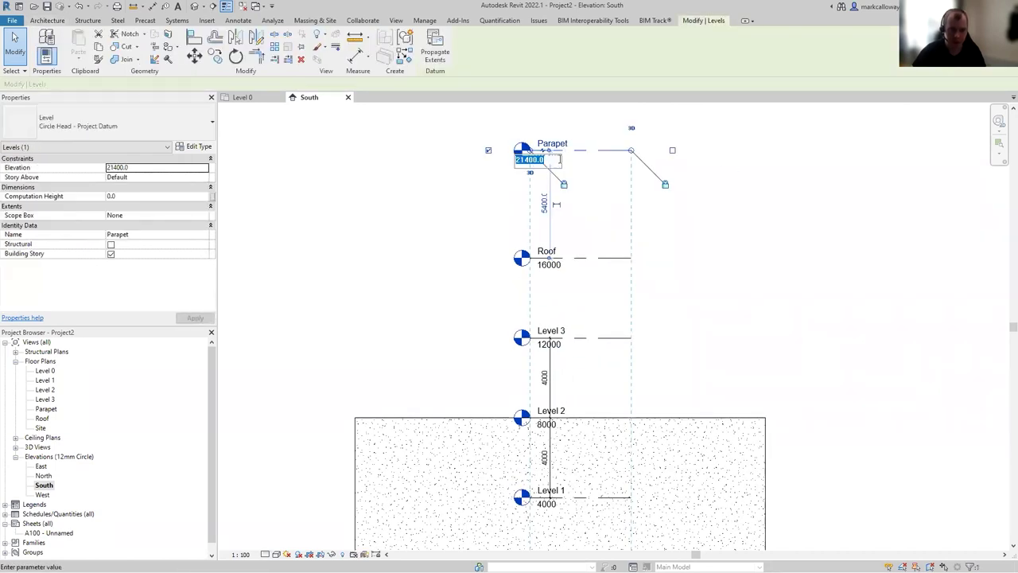
pyautogui.write('16500')
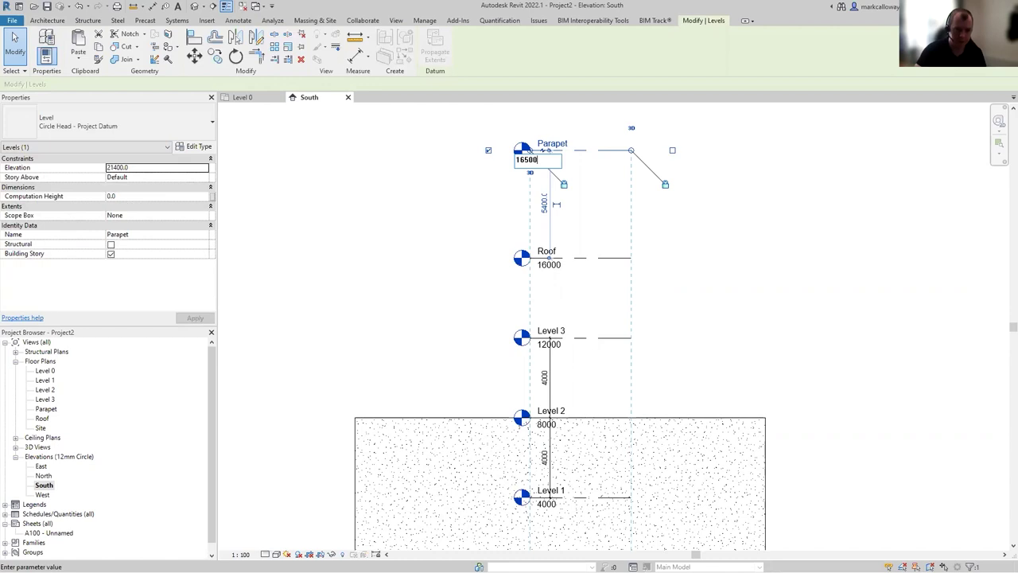
pyautogui.press('Return')
pyautogui.click(803, 322)
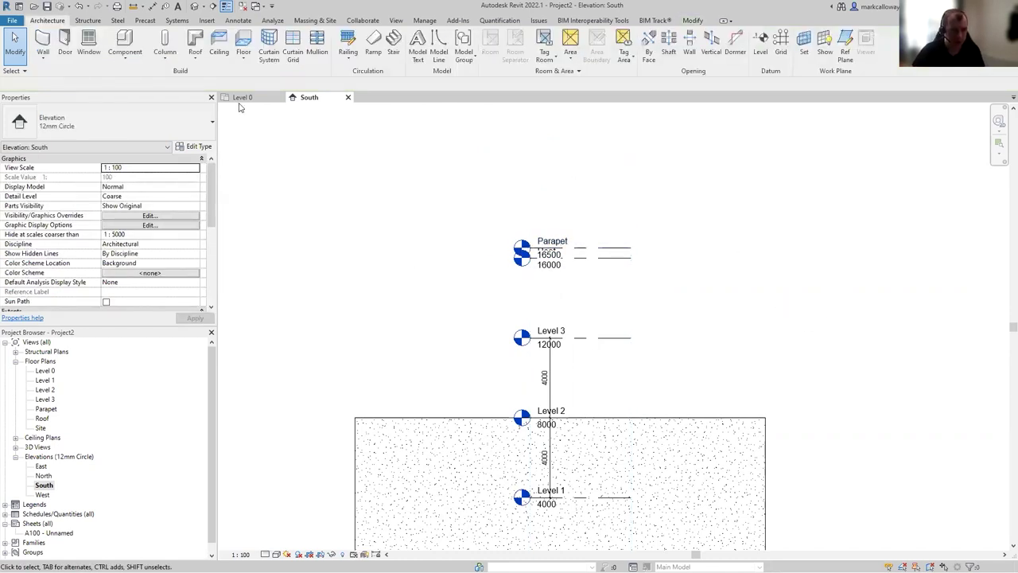
# Step: Open the default 3D view and select the front exterior wall to examine its base and top constraints
pyautogui.click(198, 6)
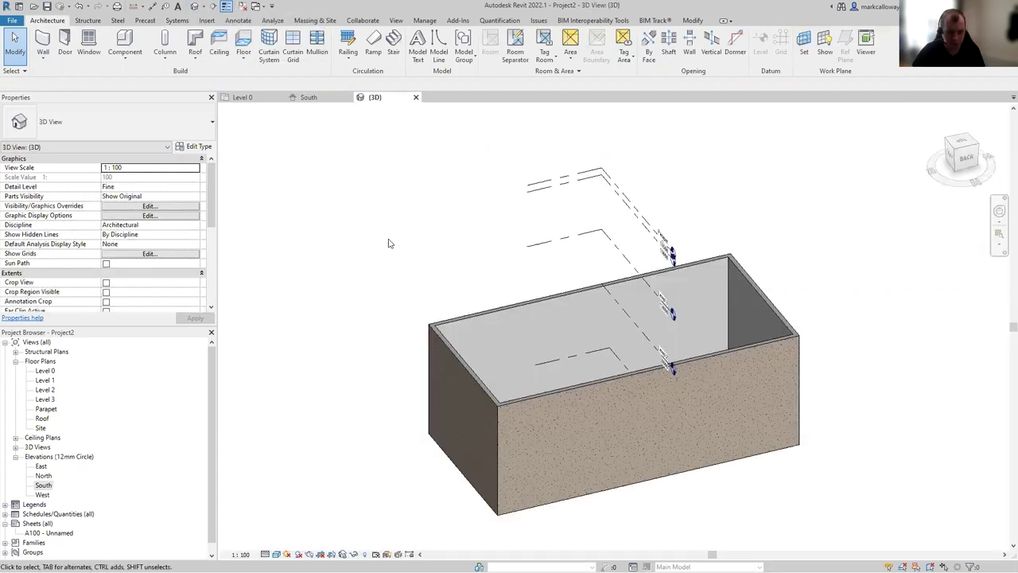
pyautogui.keyDown('shift'); pyautogui.moveTo(345, 302); pyautogui.dragTo(690, 297, button='middle'); pyautogui.keyUp('shift')
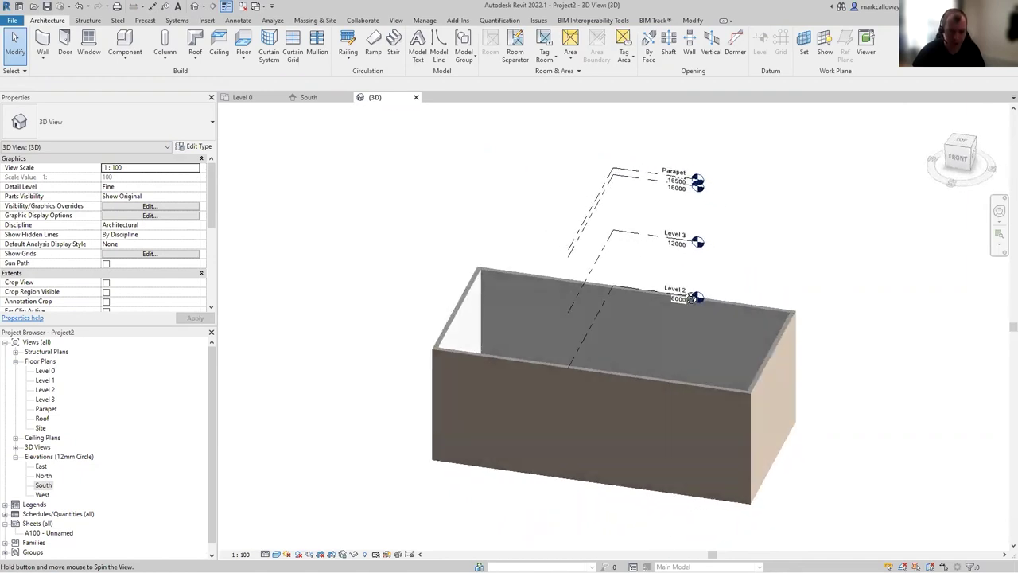
pyautogui.click(741, 394)
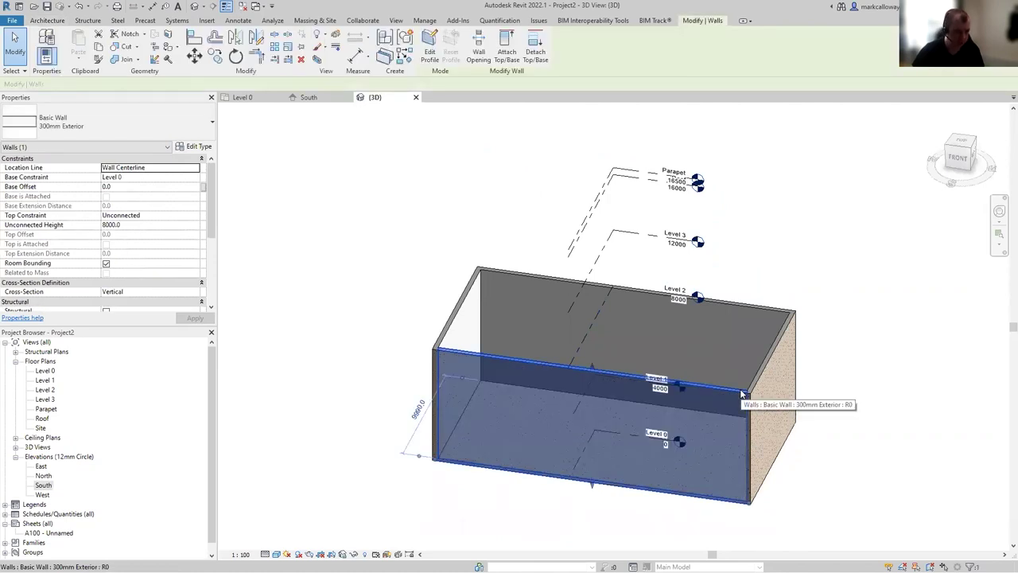
pyautogui.click(153, 208)
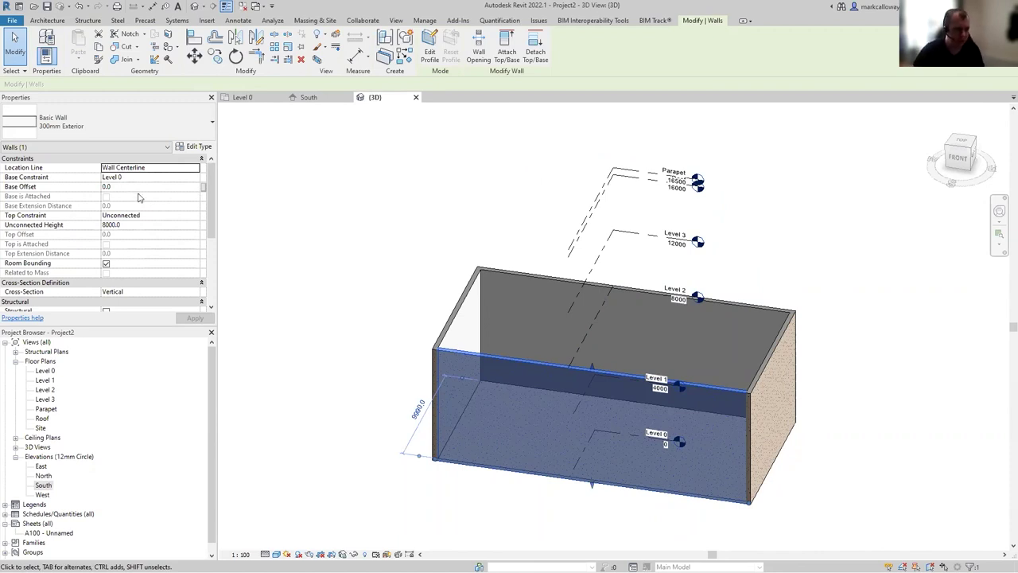
pyautogui.click(122, 223)
pyautogui.click(124, 229)
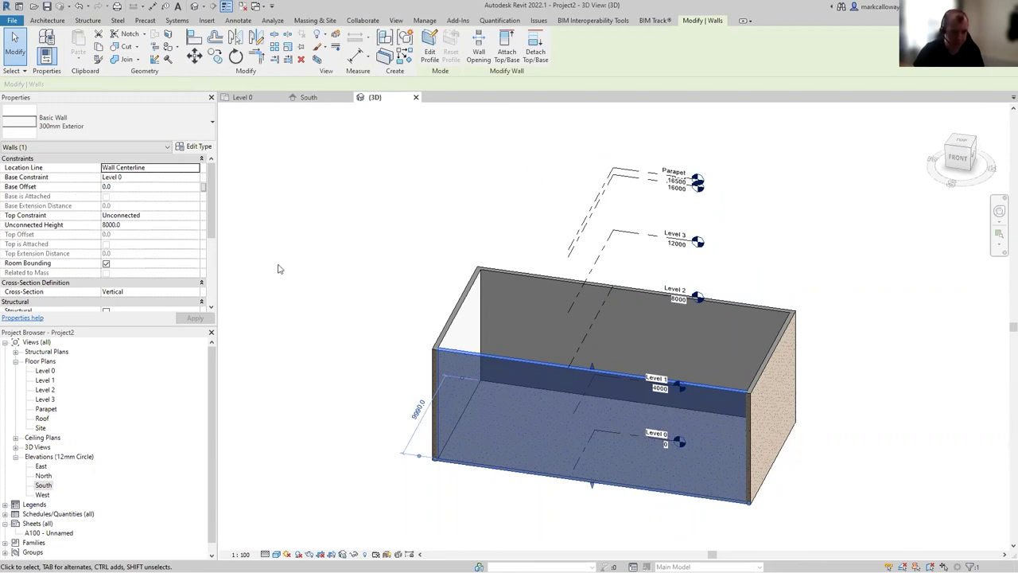
# Step: Add the other three exterior walls to the selection and set the top constraint of all four to Up to level: Parapet
pyautogui.keyDown('ctrl'); pyautogui.click(465, 304); pyautogui.keyUp('ctrl')
pyautogui.keyDown('ctrl'); pyautogui.click(783, 360); pyautogui.keyUp('ctrl')
pyautogui.keyDown('ctrl'); pyautogui.click(777, 405); pyautogui.keyUp('ctrl')
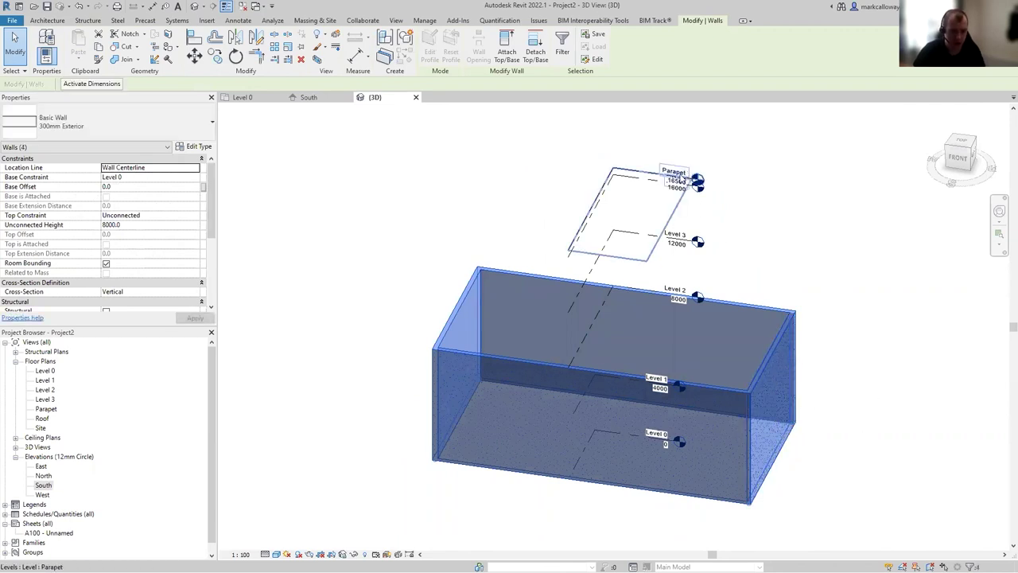
pyautogui.click(155, 214)
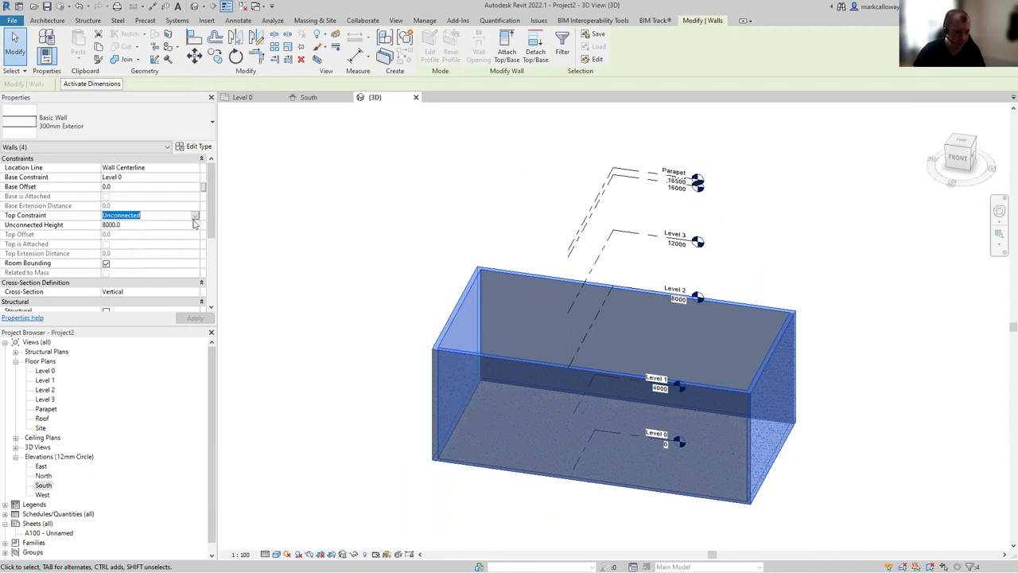
pyautogui.click(196, 216)
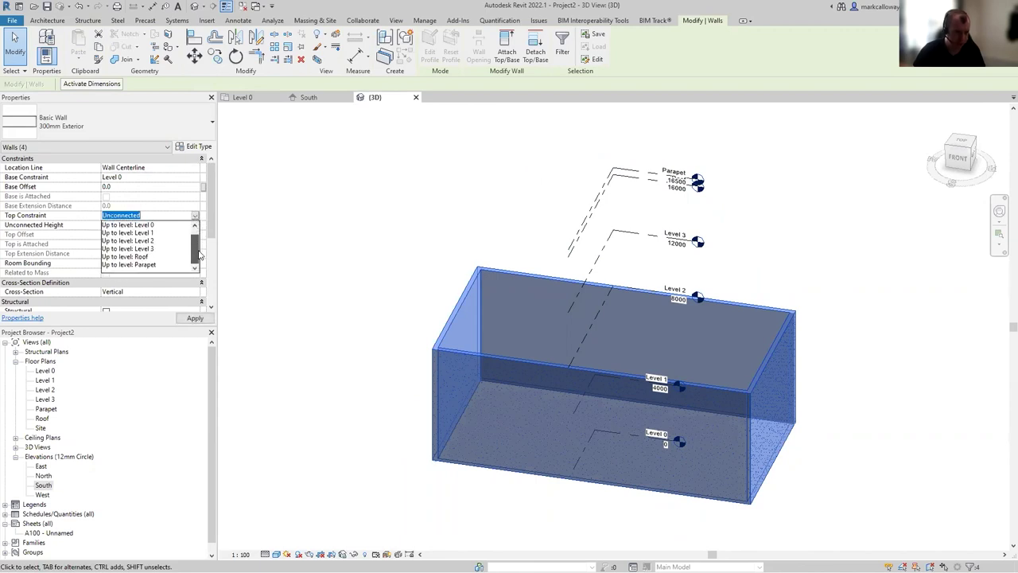
pyautogui.click(153, 264)
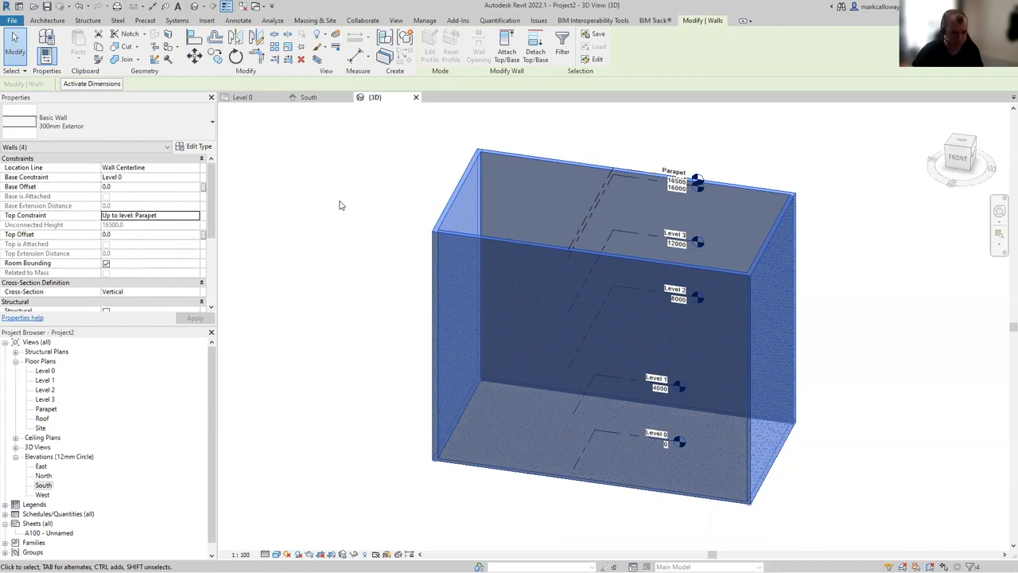
# Step: Set the base offset of the four exterior walls to -500 mm from Level 0
pyautogui.click(156, 186)
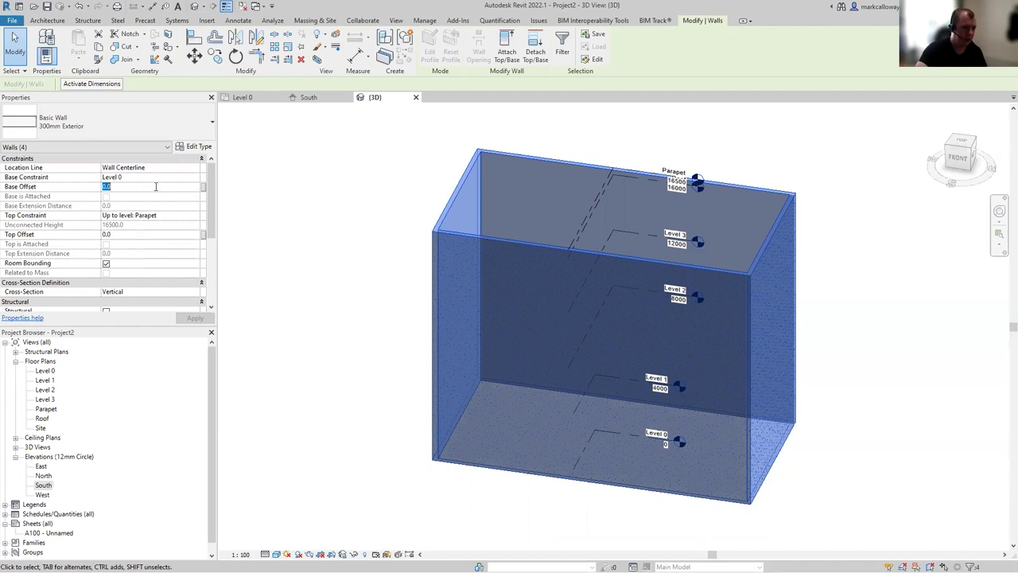
pyautogui.write('-50')
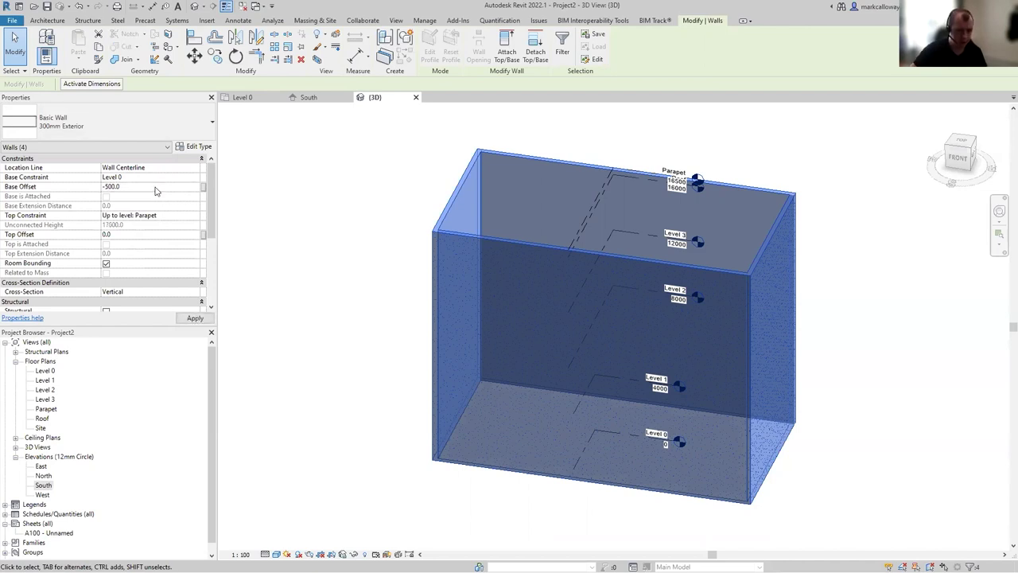
pyautogui.press('Return')
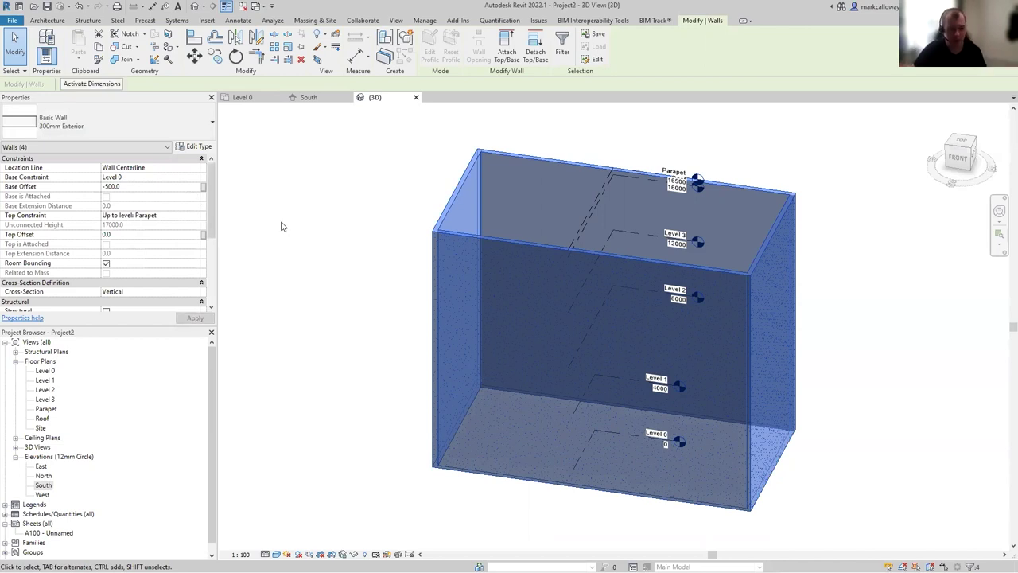
pyautogui.click(280, 227)
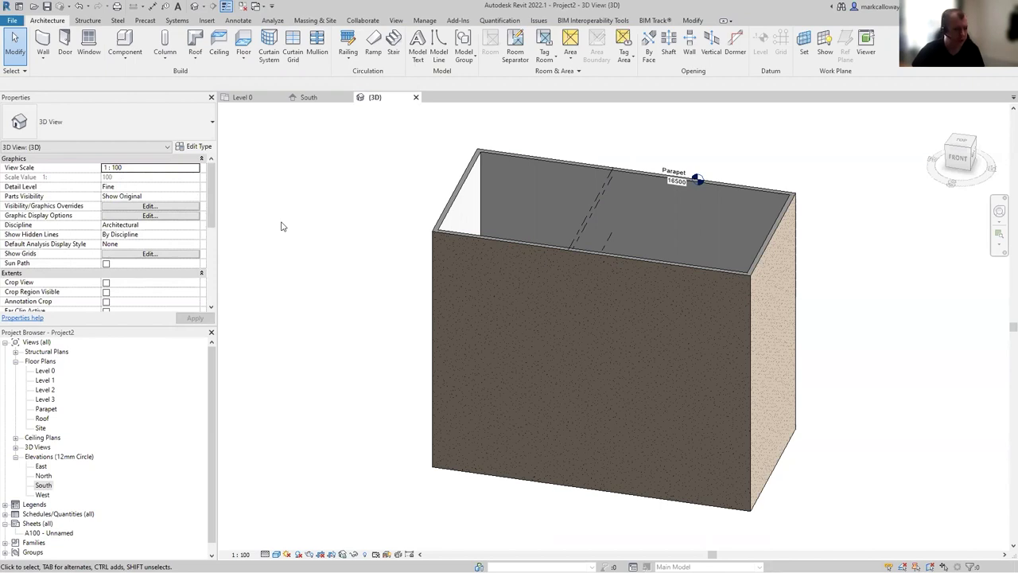
# Step: Place Standard wall foundations under the exterior walls and finish the command
pyautogui.click(93, 21)
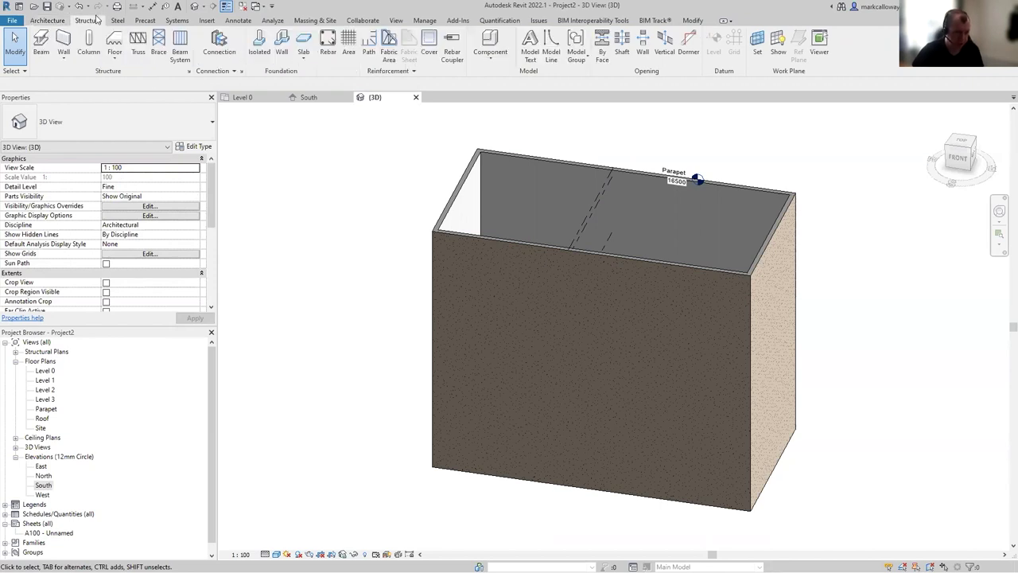
pyautogui.click(281, 53)
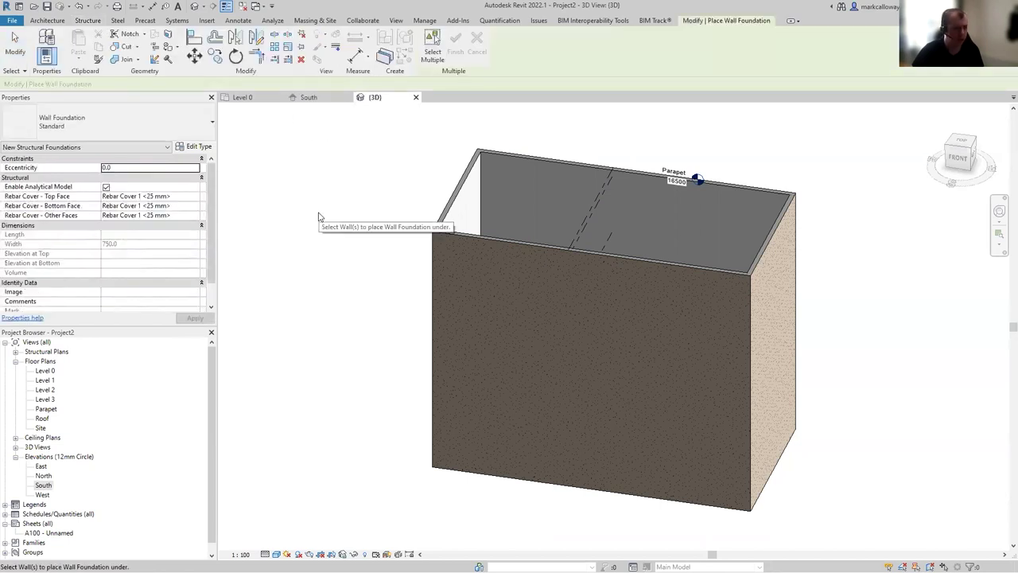
pyautogui.click(589, 495)
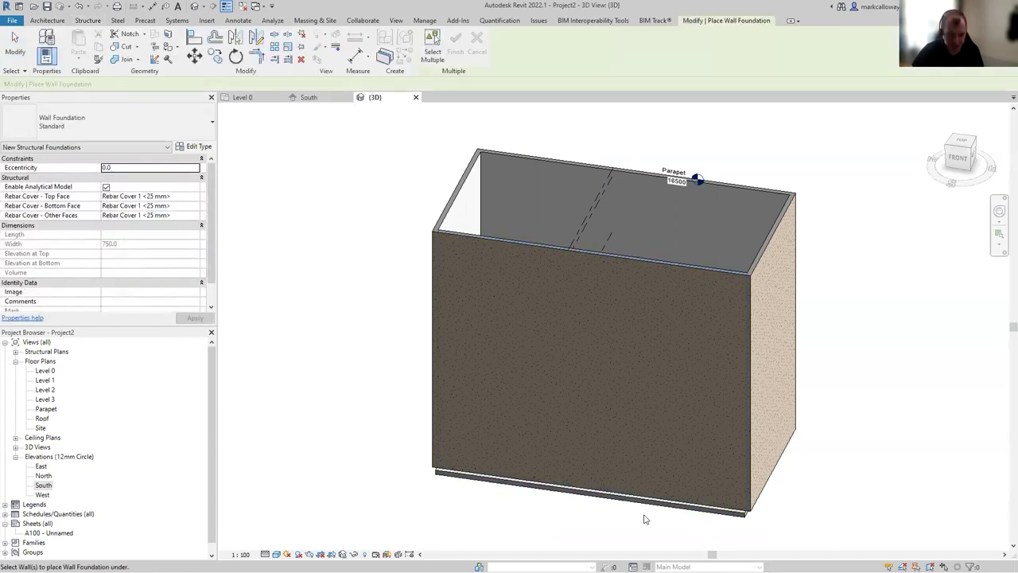
pyautogui.keyDown('shift'); pyautogui.moveTo(881, 468); pyautogui.dragTo(549, 482, button='middle'); pyautogui.keyUp('shift')
pyautogui.keyDown('shift'); pyautogui.moveTo(886, 498); pyautogui.dragTo(723, 518, button='middle'); pyautogui.keyUp('shift')
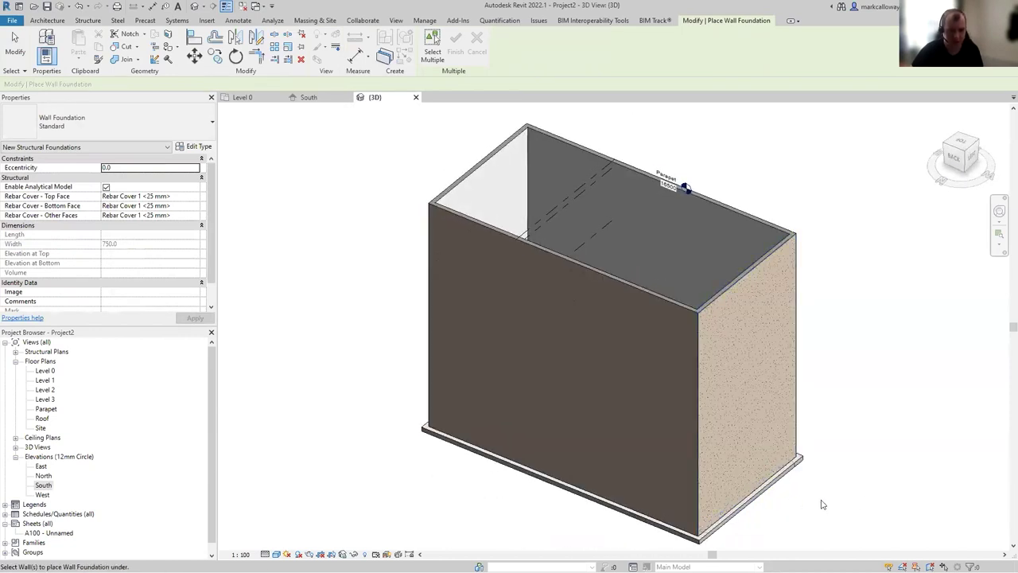
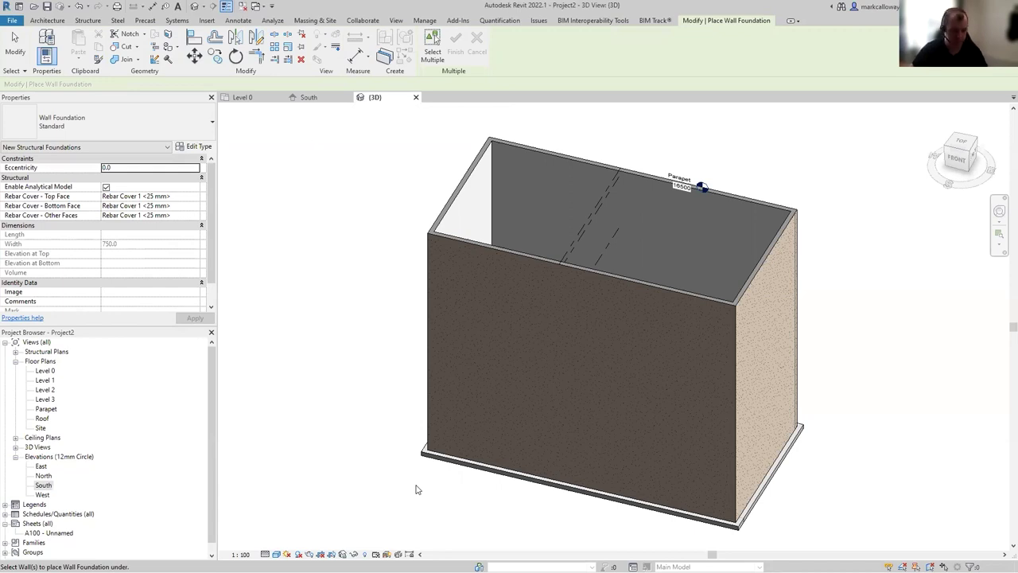
pyautogui.press('Escape')
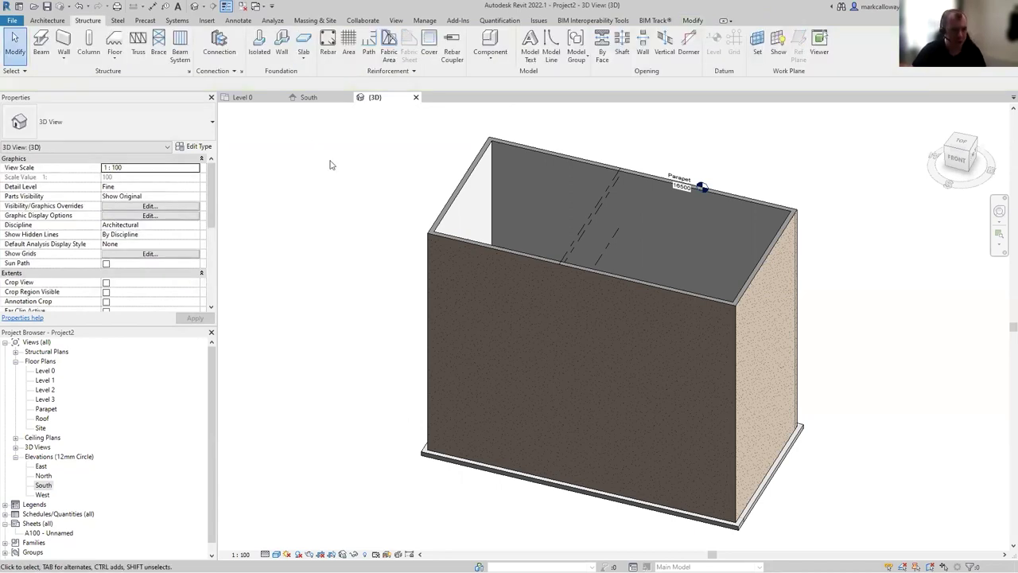
# Step: Open the Level 0 floor plan
pyautogui.click(254, 97)
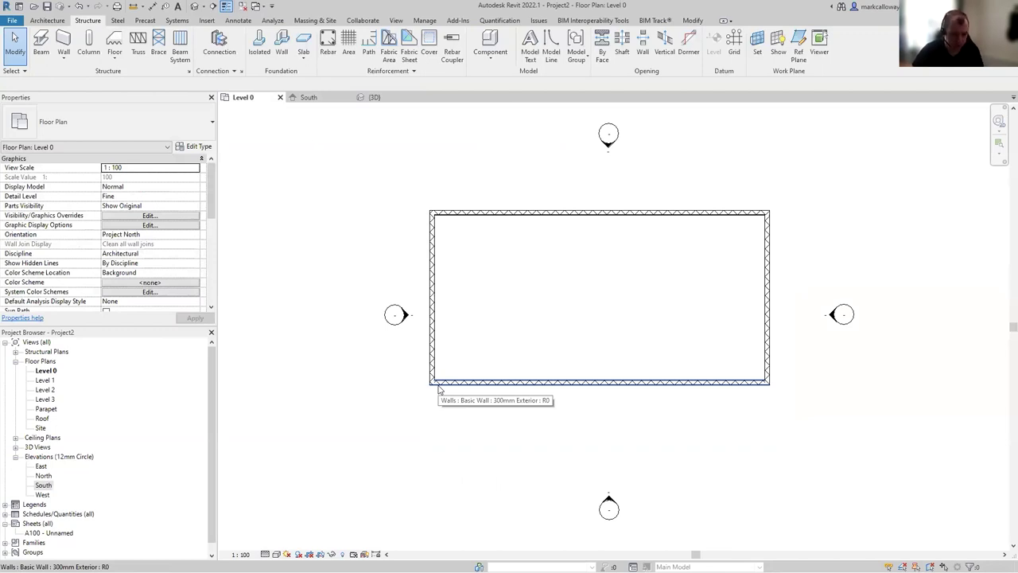
# Step: Start a new architectural wall using the Curtain_Wall-Empty type
pyautogui.click(48, 21)
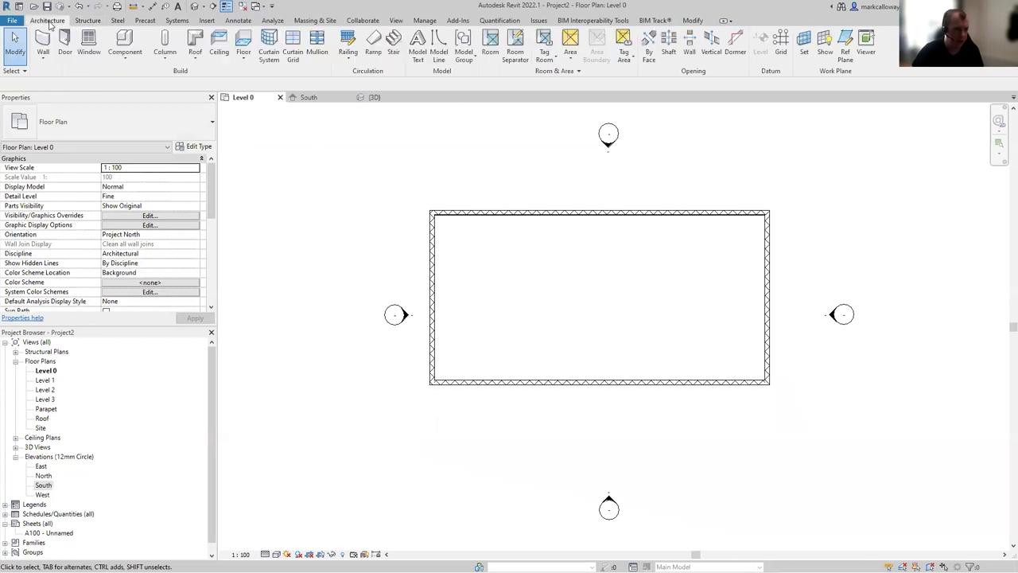
pyautogui.click(44, 44)
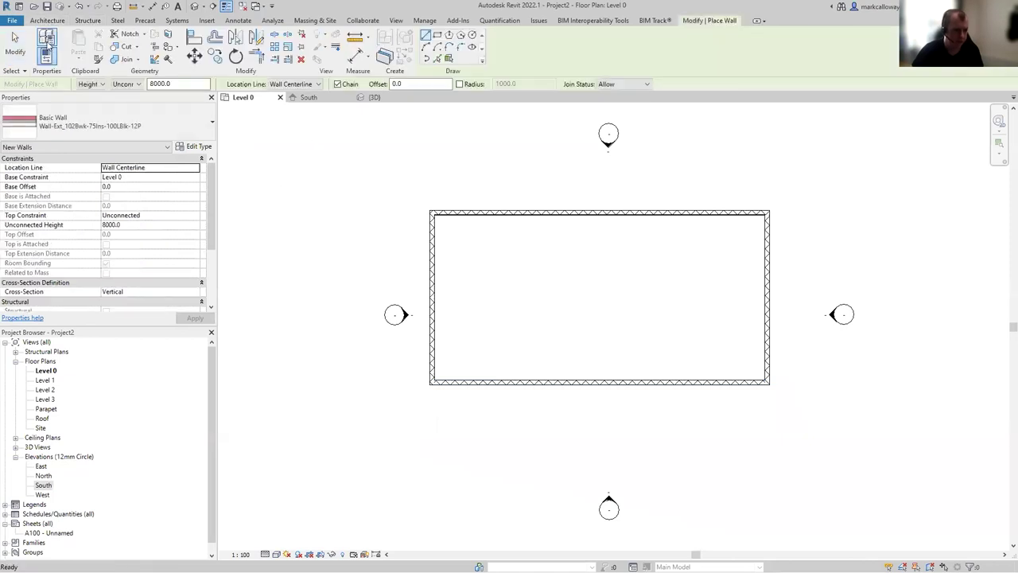
pyautogui.click(102, 114)
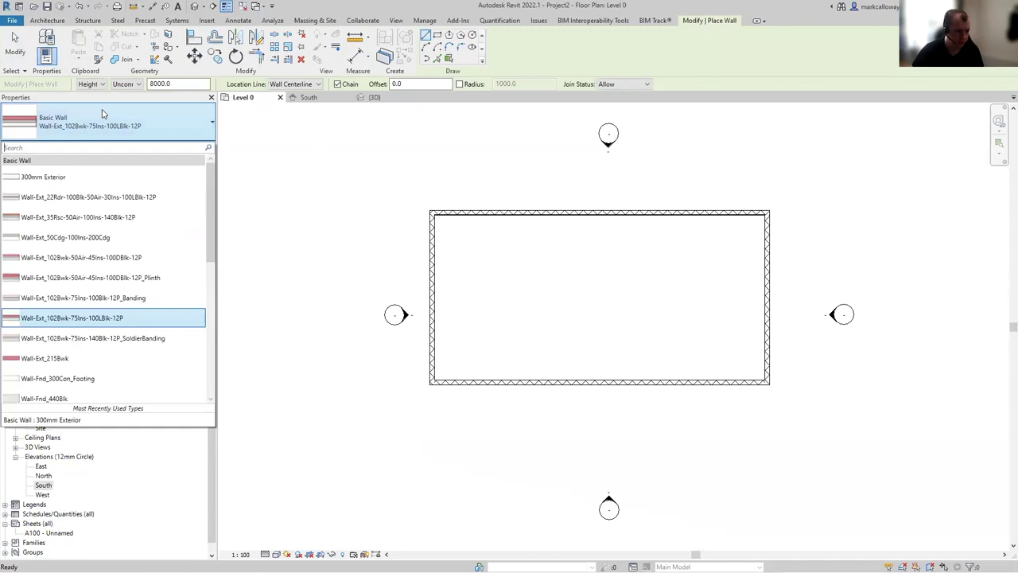
pyautogui.moveTo(208, 207); pyautogui.dragTo(206, 342)
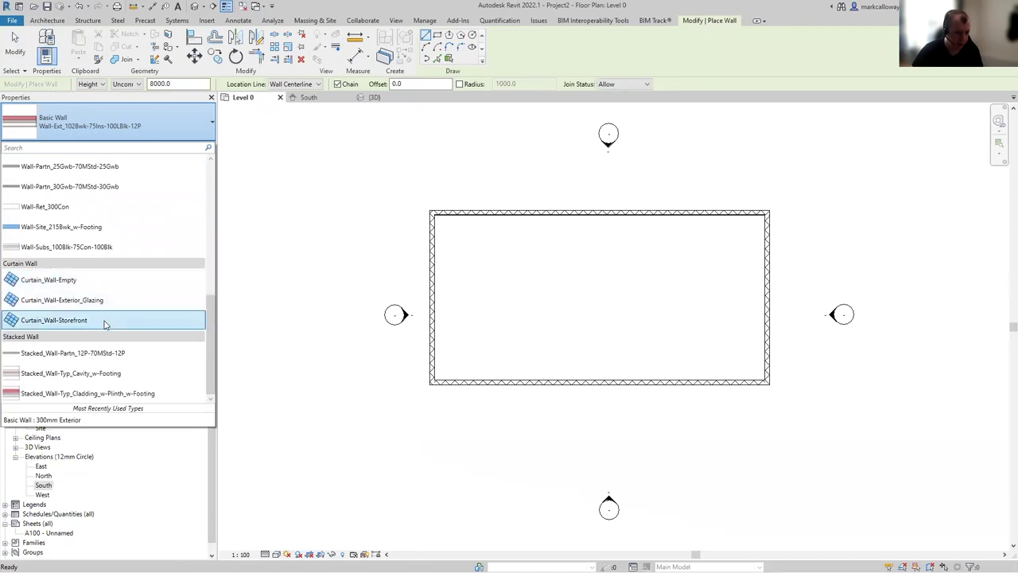
pyautogui.click(99, 280)
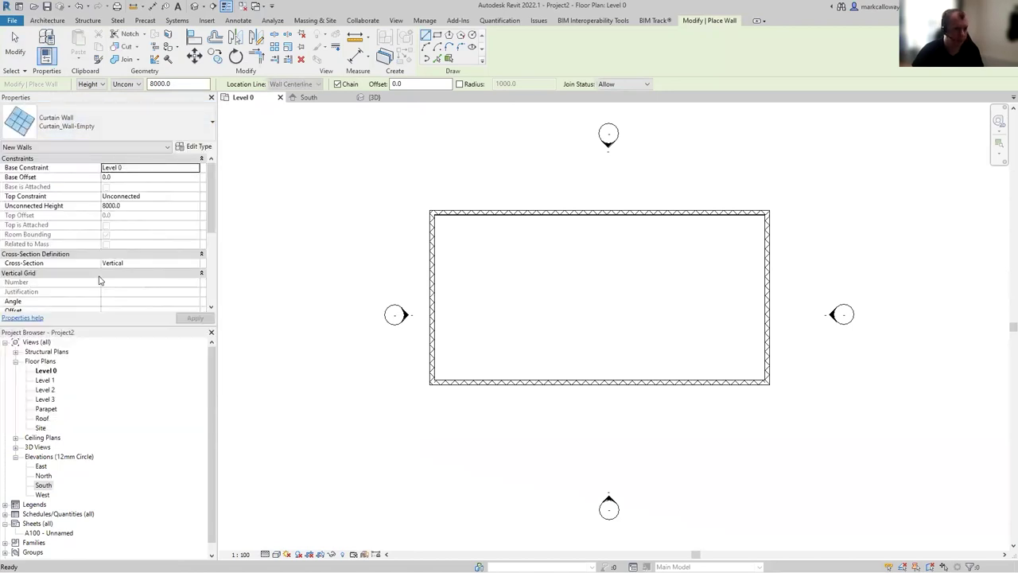
# Step: Edit the curtain wall type to use Fixed Distance vertical and horizontal grid layouts, with the horizontal spacing set to 2000 mm
pyautogui.click(179, 146)
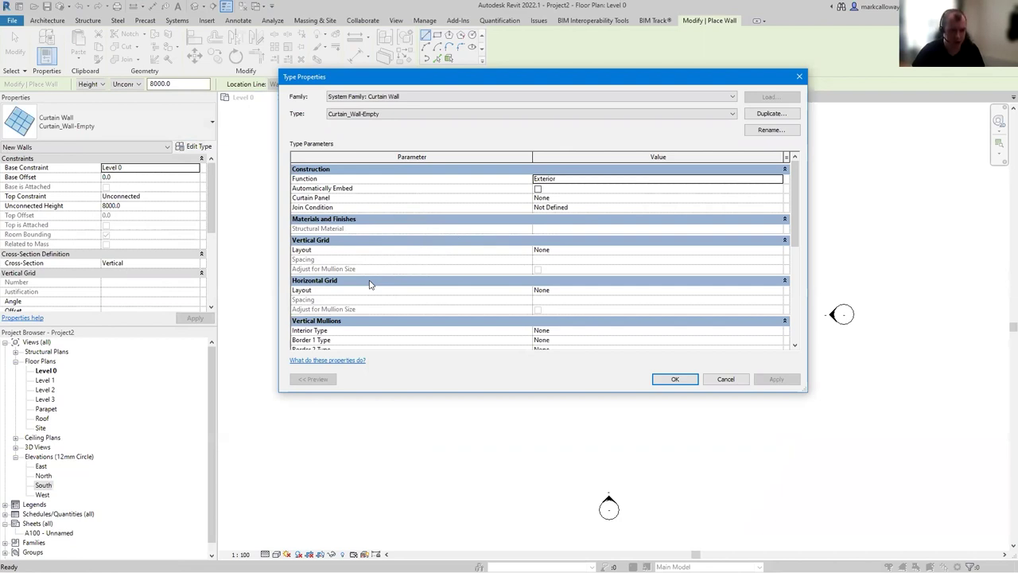
pyautogui.click(561, 251)
pyautogui.click(777, 250)
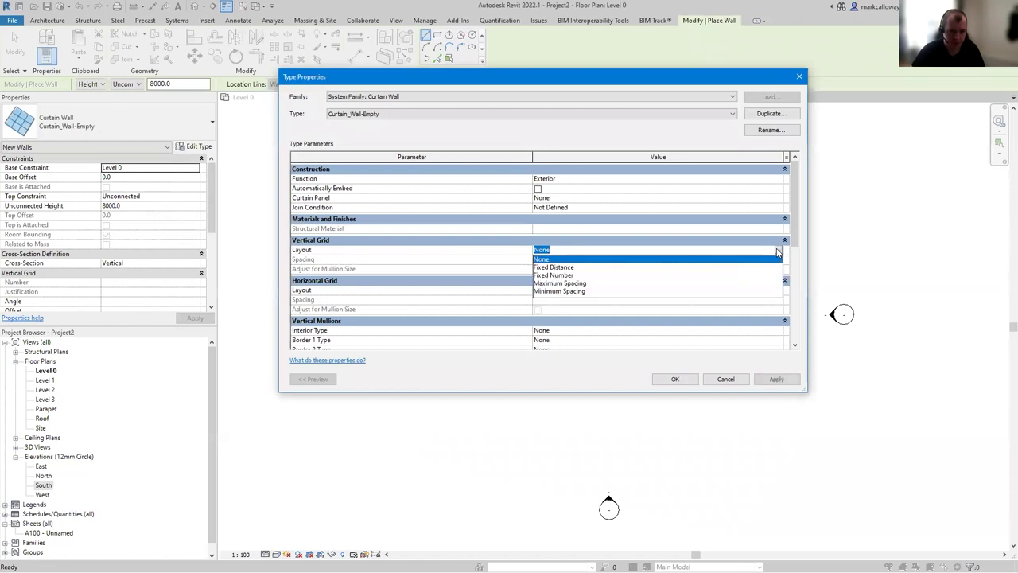
pyautogui.click(585, 268)
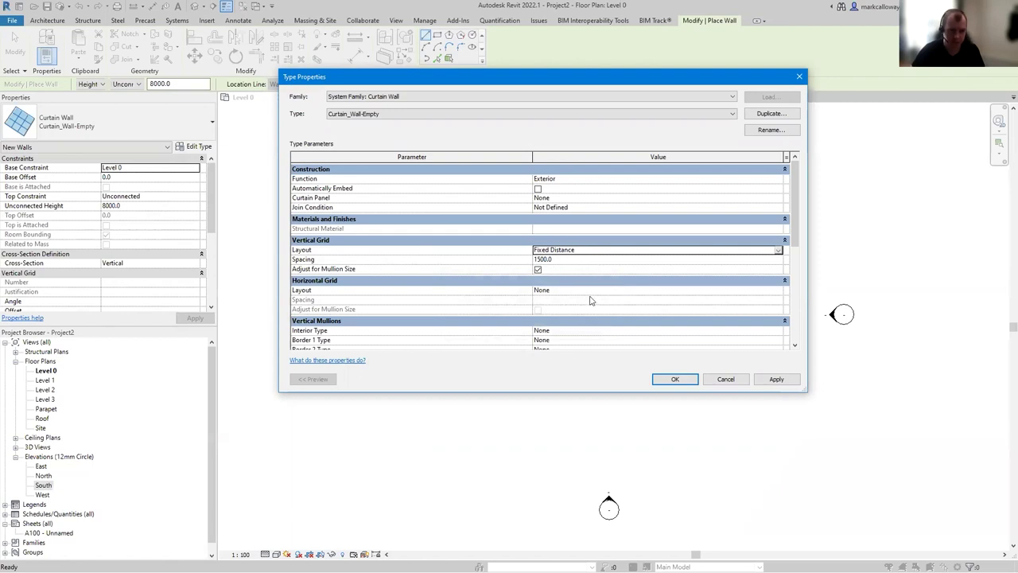
pyautogui.click(628, 290)
pyautogui.click(778, 290)
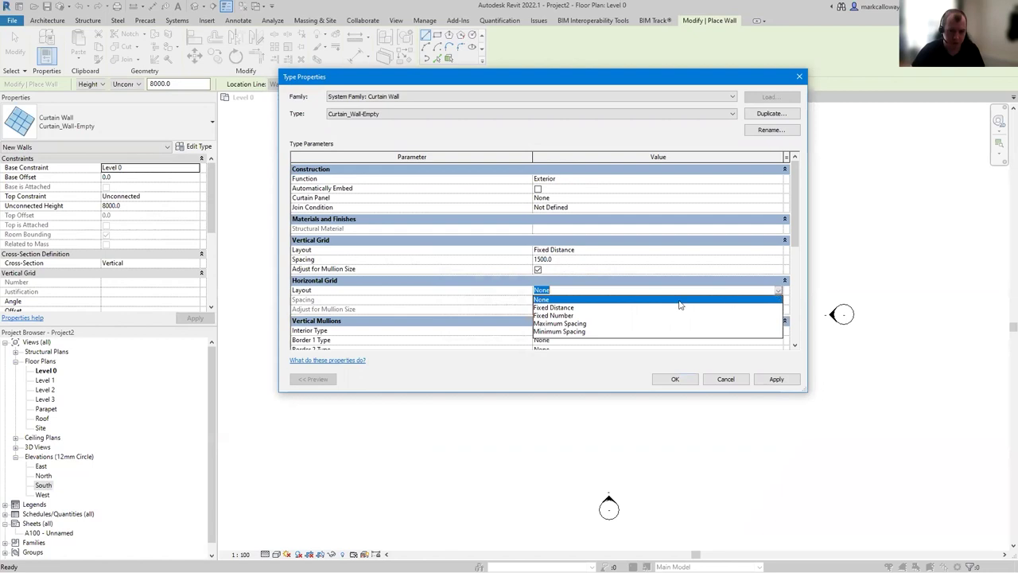
pyautogui.click(570, 302)
pyautogui.click(569, 300)
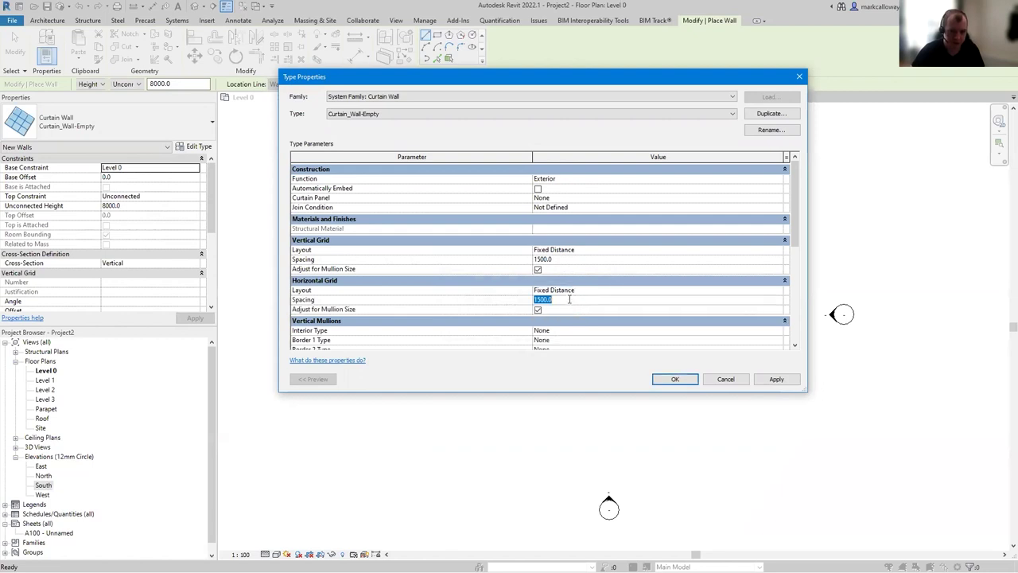
pyautogui.write('20')
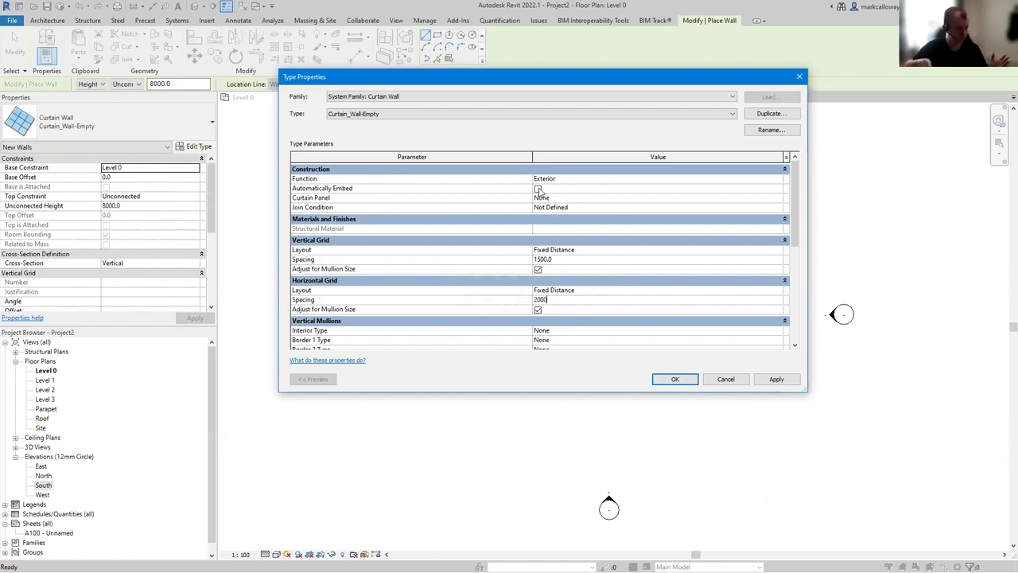
# Step: Enable Automatically Embed for the curtain wall type, set its curtain panel to System Panel : Glazed, and accept the type properties
pyautogui.click(539, 190)
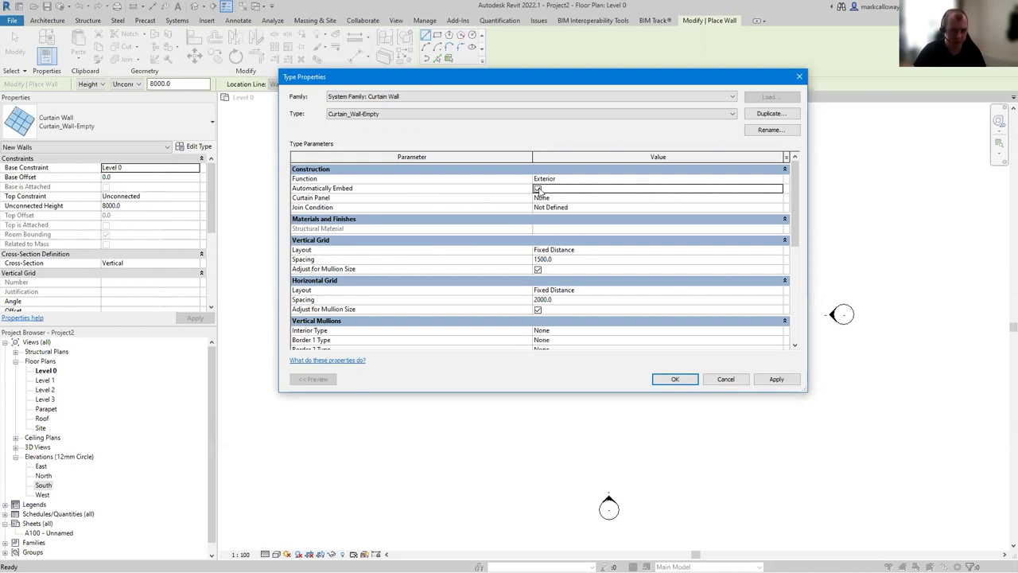
pyautogui.click(606, 198)
pyautogui.click(765, 198)
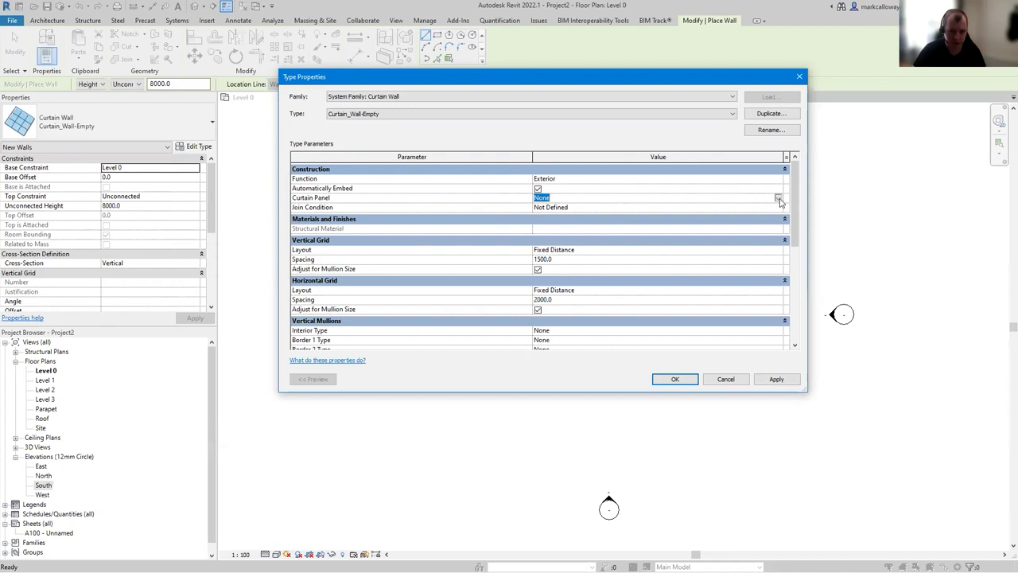
pyautogui.click(777, 198)
pyautogui.scroll(-6, 690, 225)
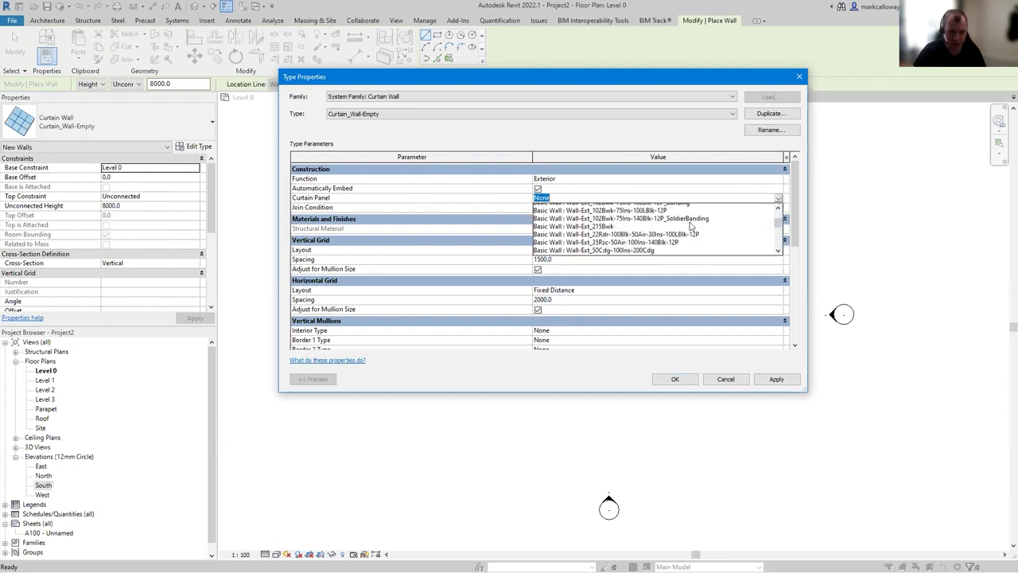
pyautogui.scroll(-4, 690, 225)
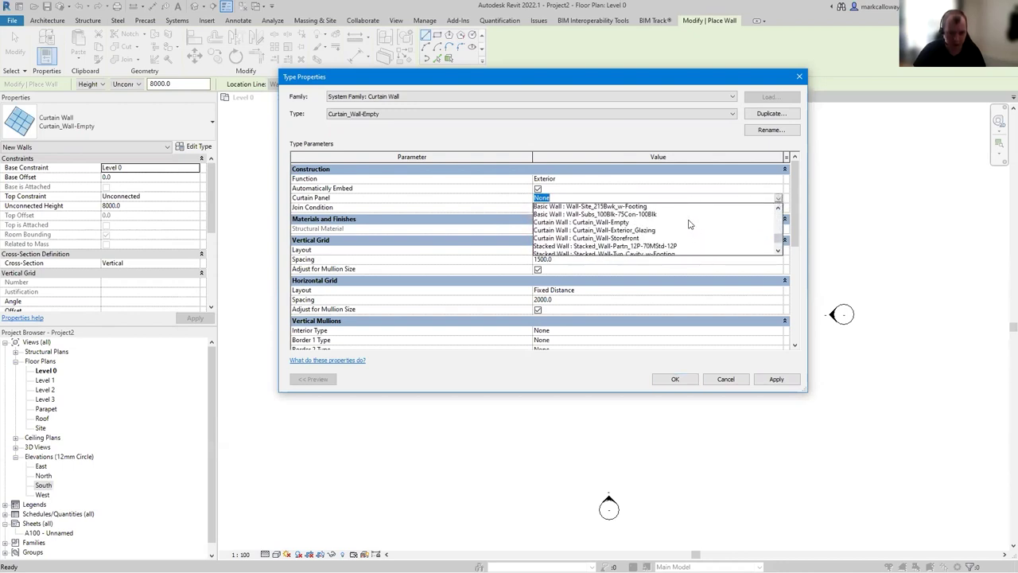
pyautogui.click(585, 242)
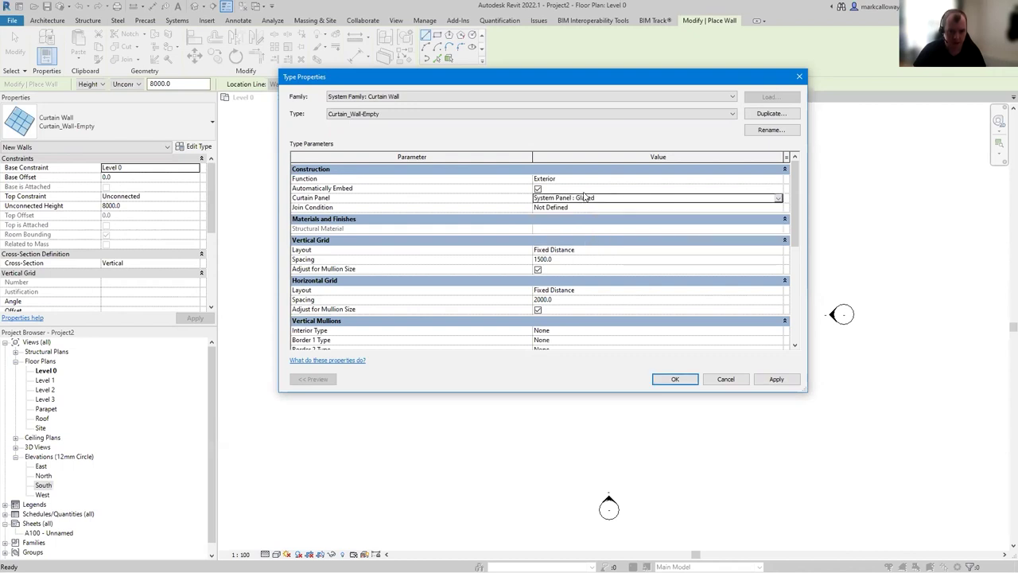
pyautogui.click(672, 378)
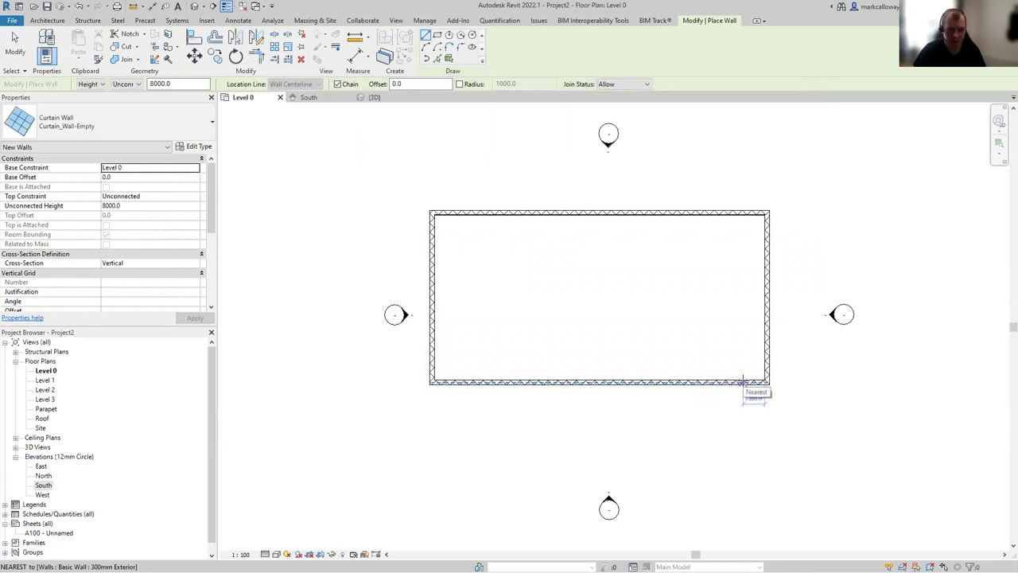
# Step: Draw a curtain wall about 9900 mm long in the south exterior wall, starting about 1400 mm from the east wall, and finish the command
pyautogui.click(742, 381)
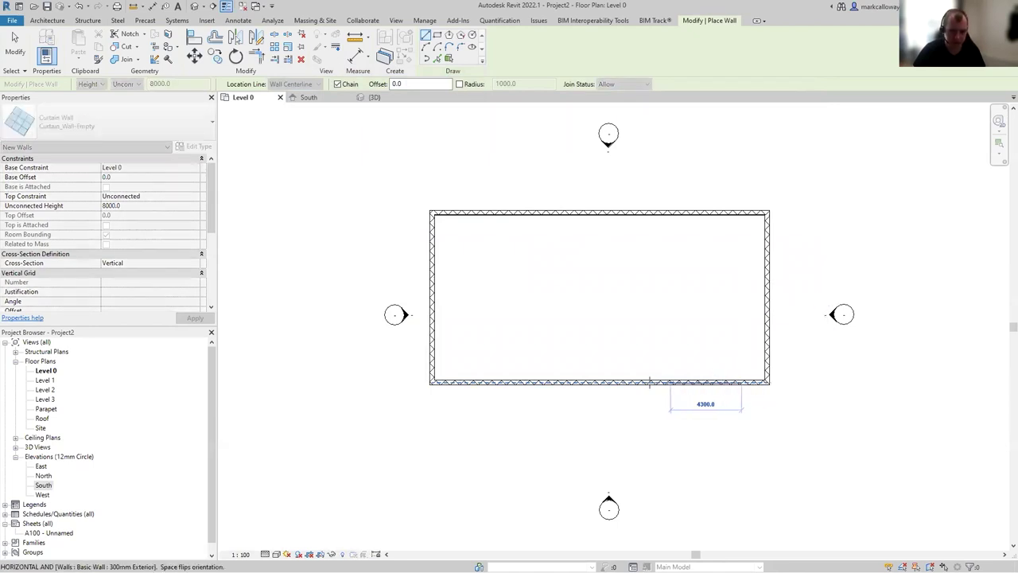
pyautogui.click(578, 381)
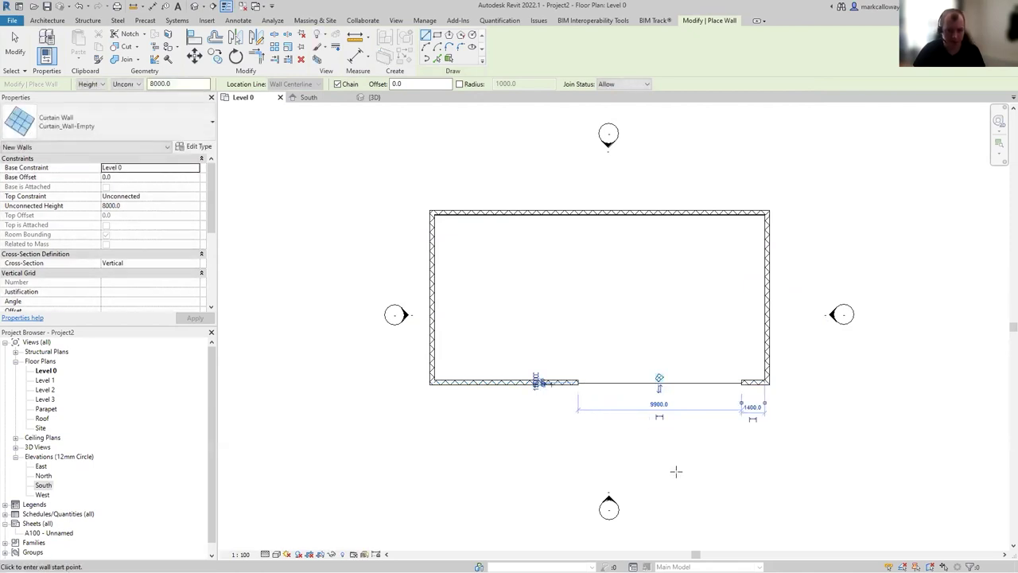
pyautogui.press('Escape')
pyautogui.press('Escape')
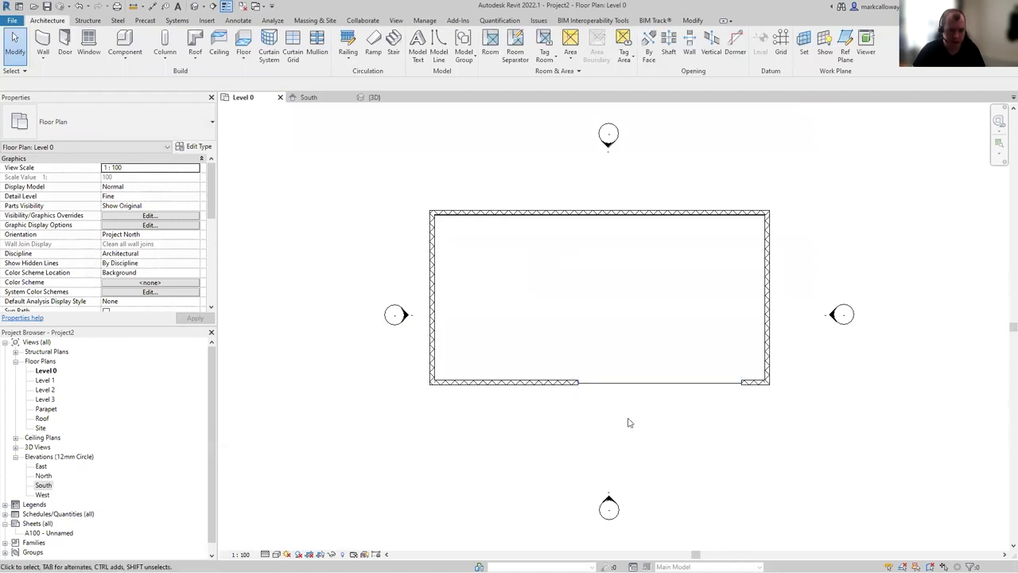
# Step: In the 3D view, set the curtain wall's top constraint to Up to level: Roof and deselect it
pyautogui.click(371, 97)
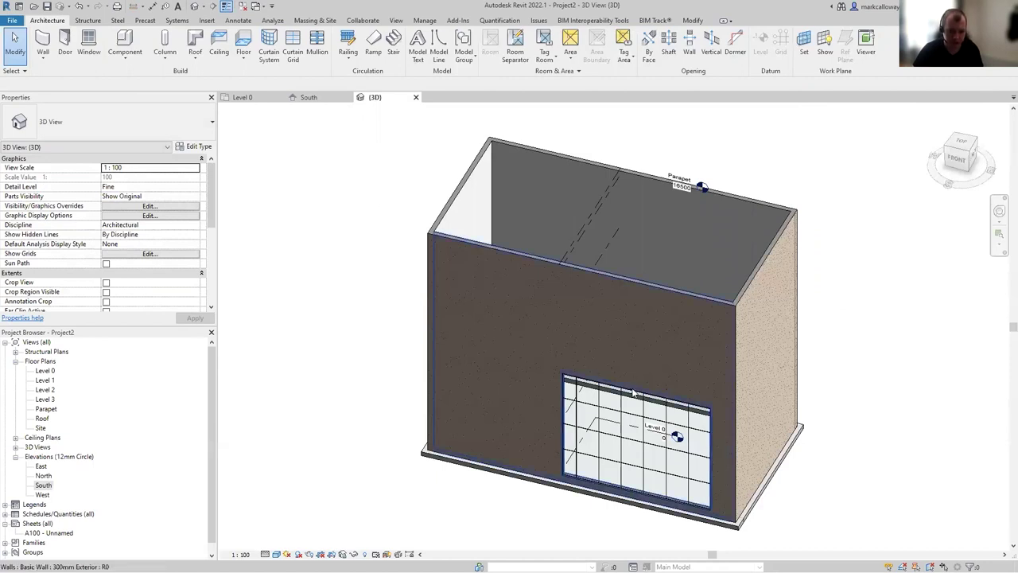
pyautogui.press('Tab')
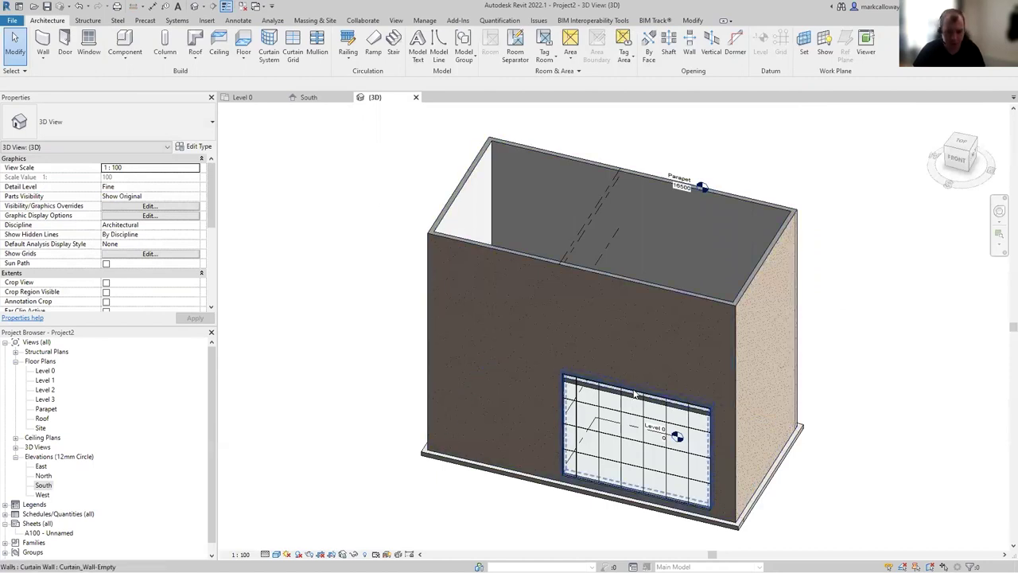
pyautogui.click(633, 394)
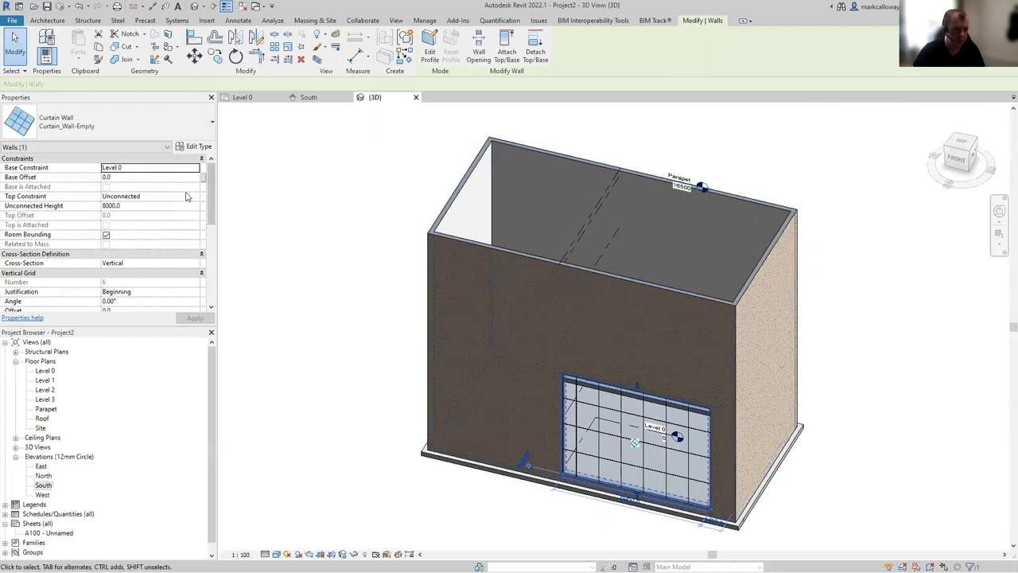
pyautogui.click(195, 197)
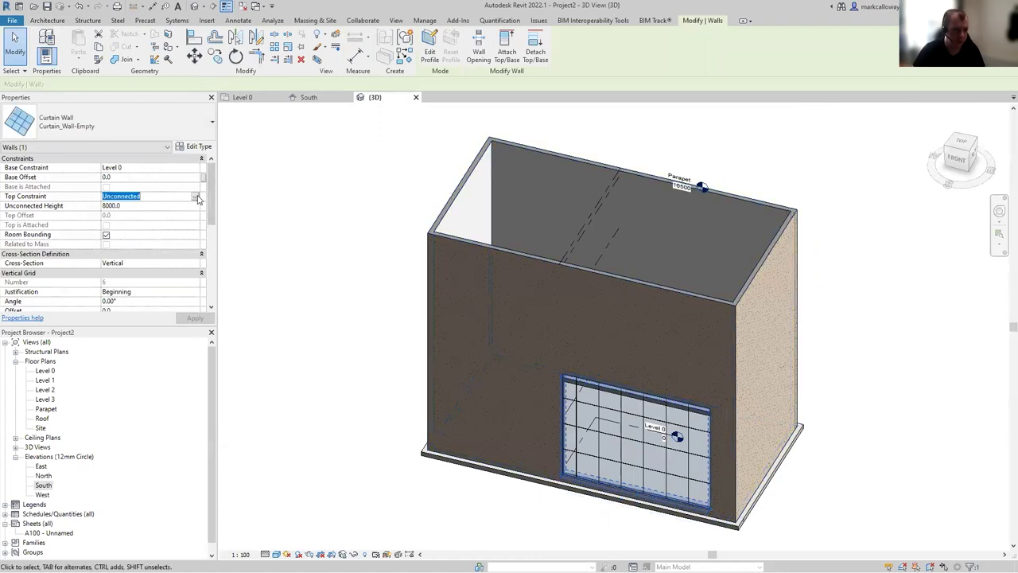
pyautogui.click(196, 198)
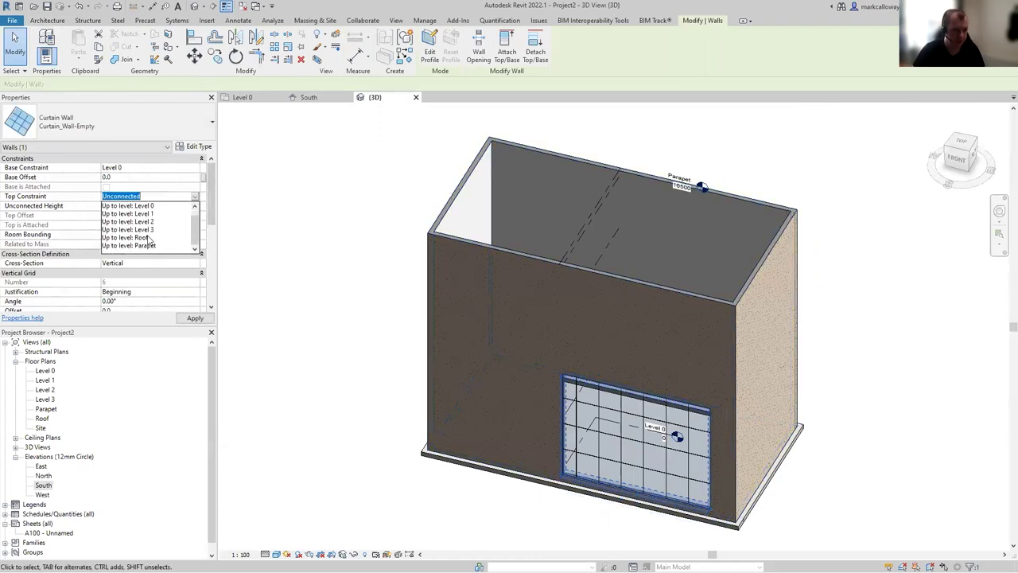
pyautogui.click(148, 237)
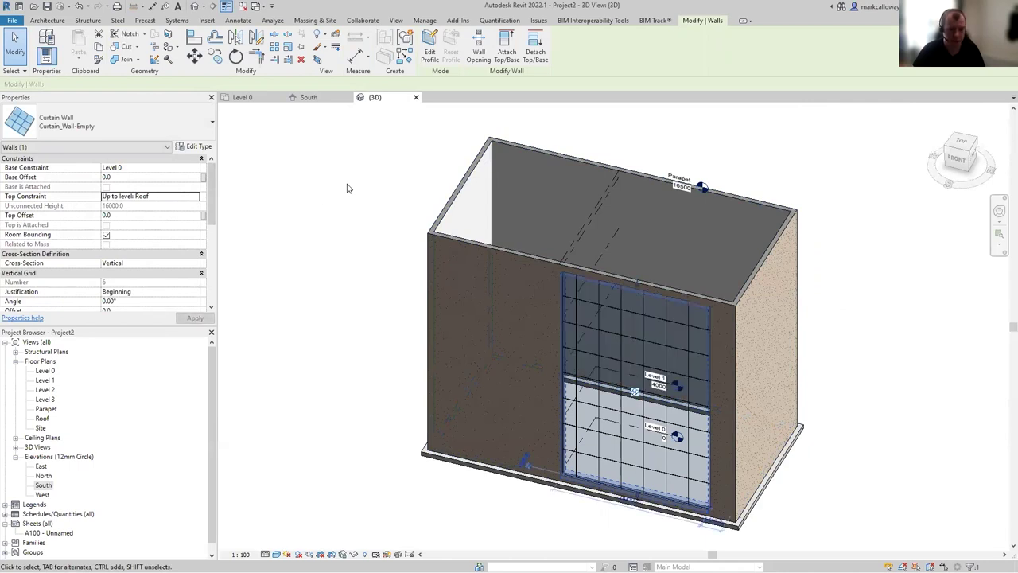
pyautogui.click(346, 189)
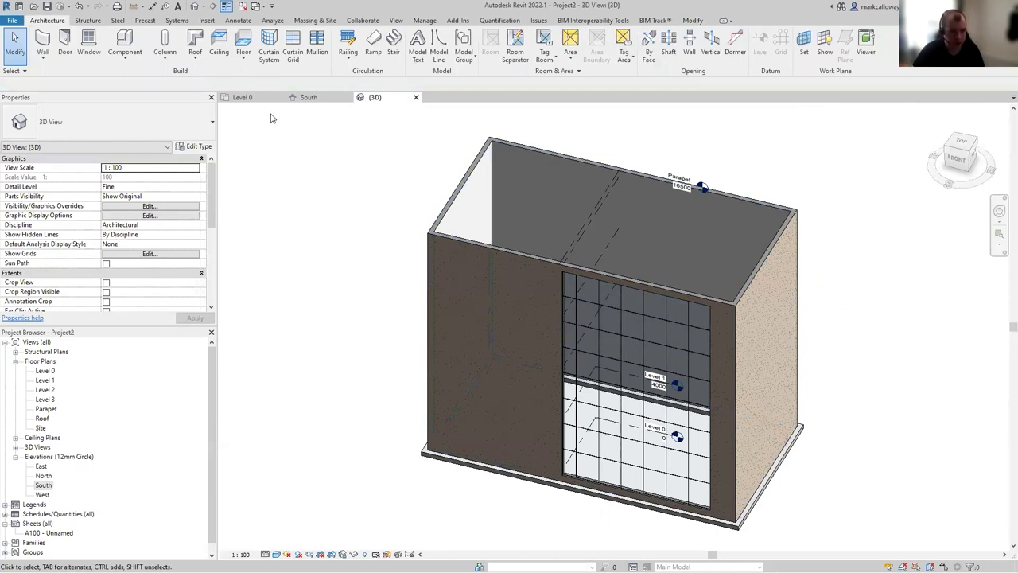
# Step: On the Level 0 plan, place two Windows_Sgl_Plain 910x910mm windows in the south wall, 1000 mm from the west wall and 1000 mm apart
pyautogui.click(251, 101)
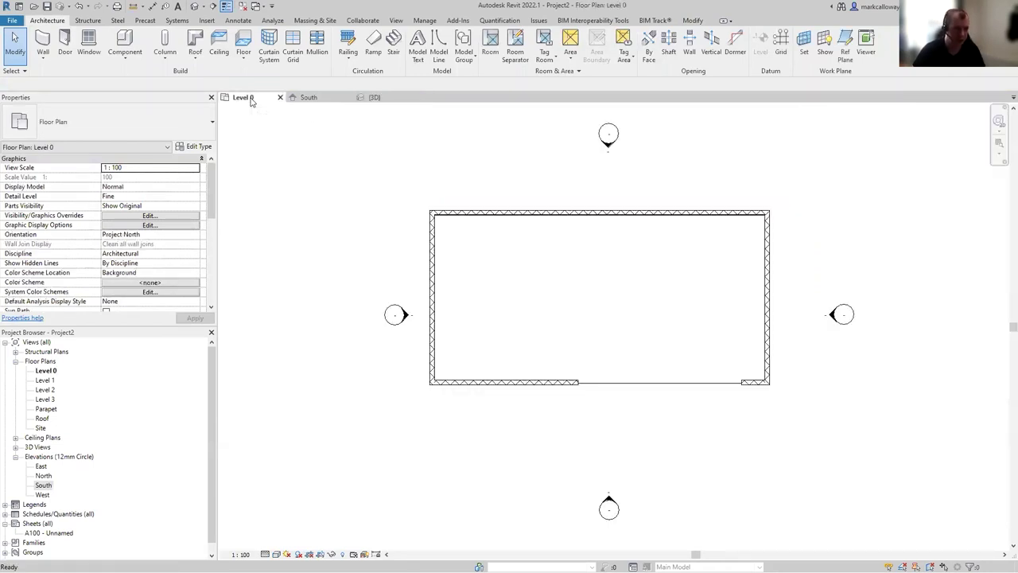
pyautogui.click(89, 46)
pyautogui.click(131, 117)
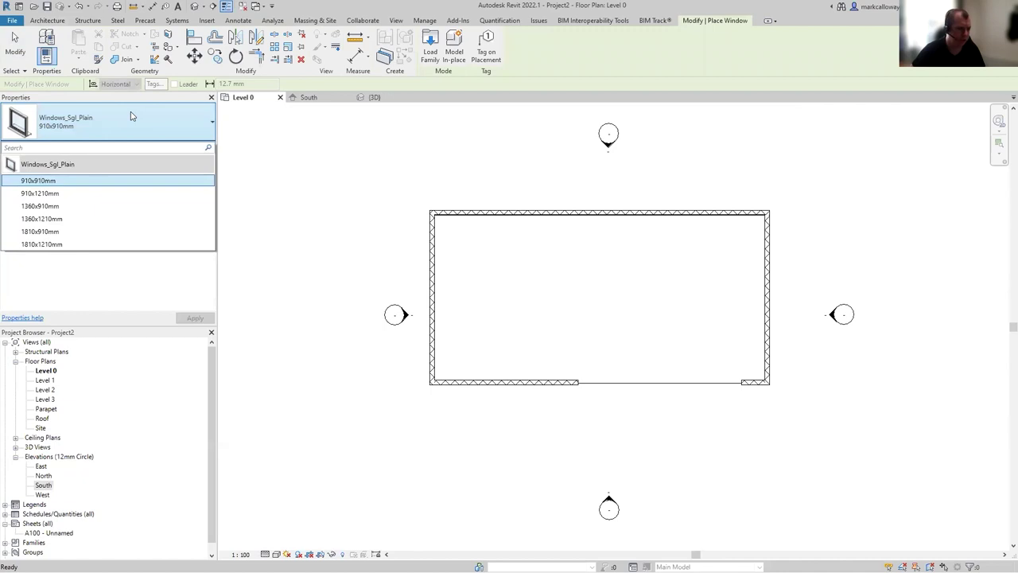
pyautogui.click(50, 182)
pyautogui.scroll(3, 470, 411)
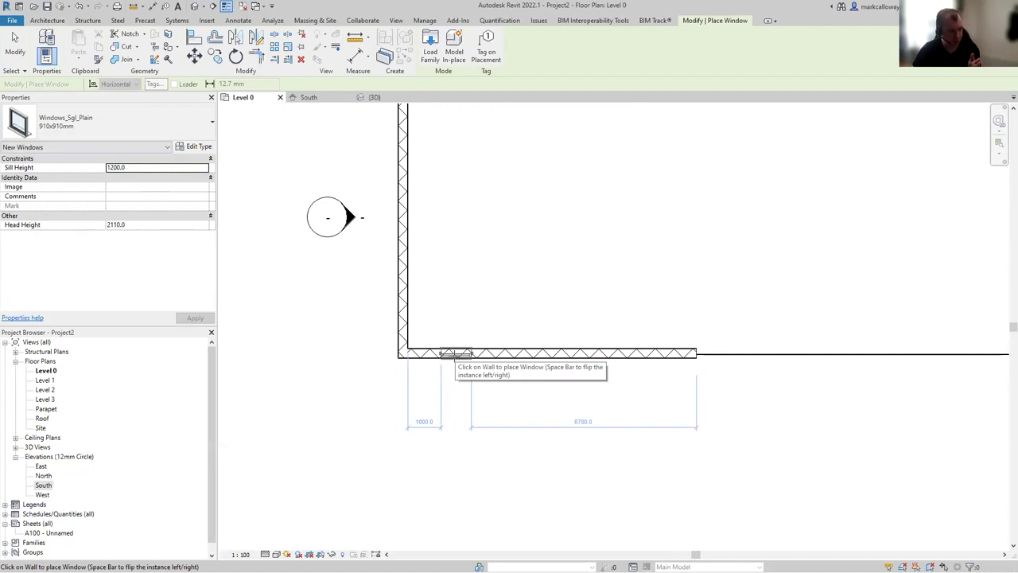
pyautogui.click(456, 355)
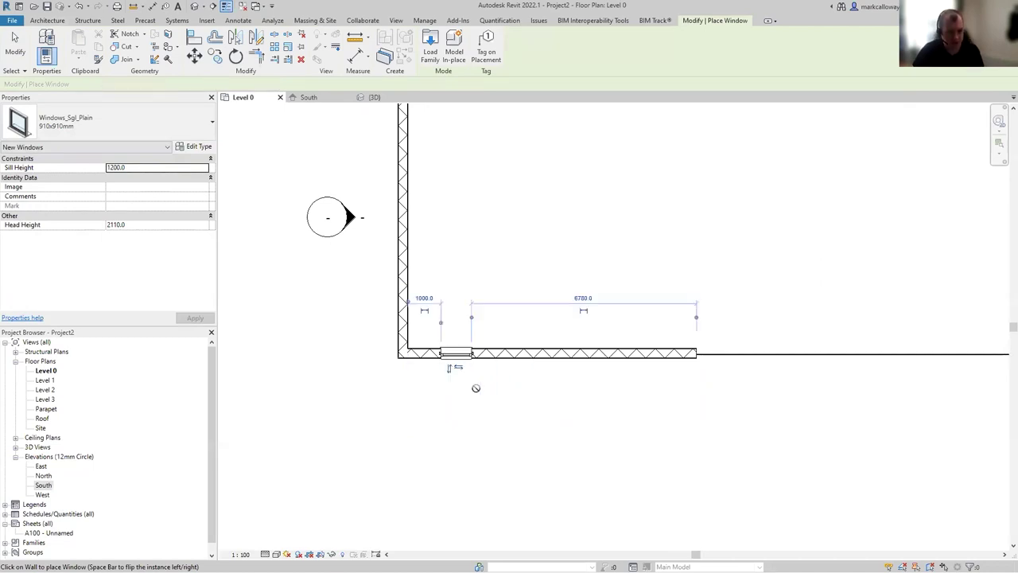
pyautogui.click(518, 354)
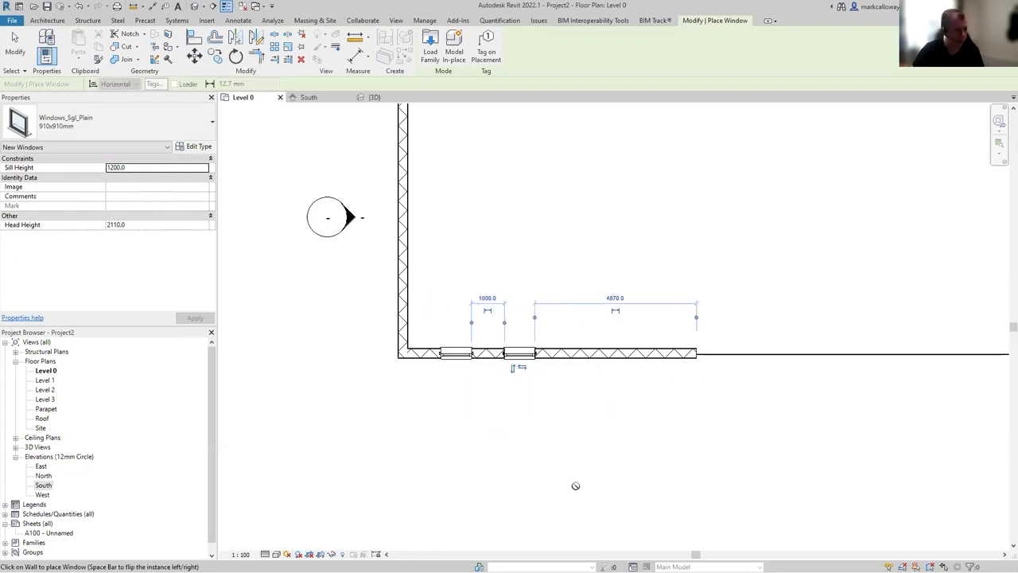
pyautogui.press('Escape')
pyautogui.press('Escape')
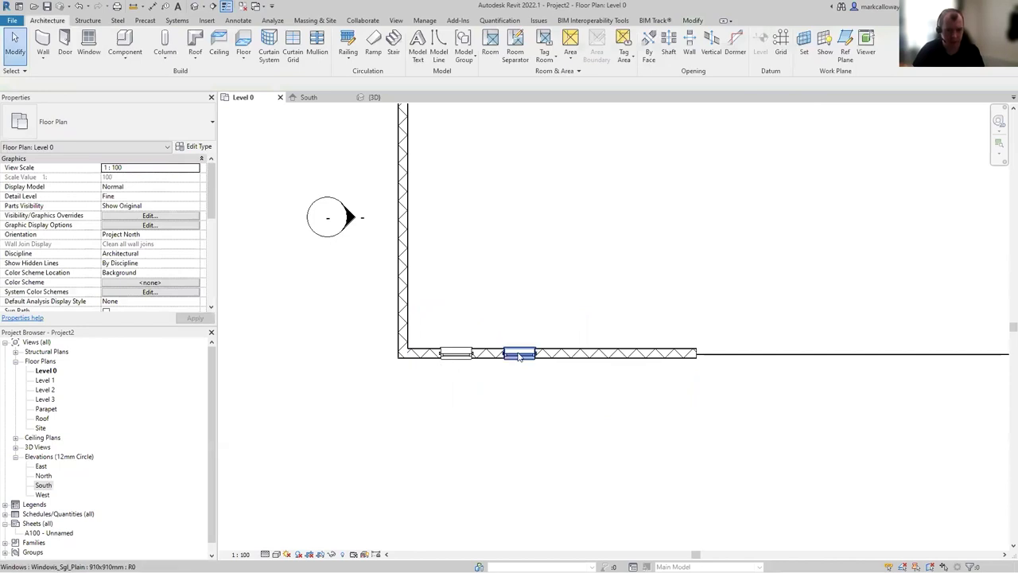
pyautogui.click(519, 353)
pyautogui.click(487, 299)
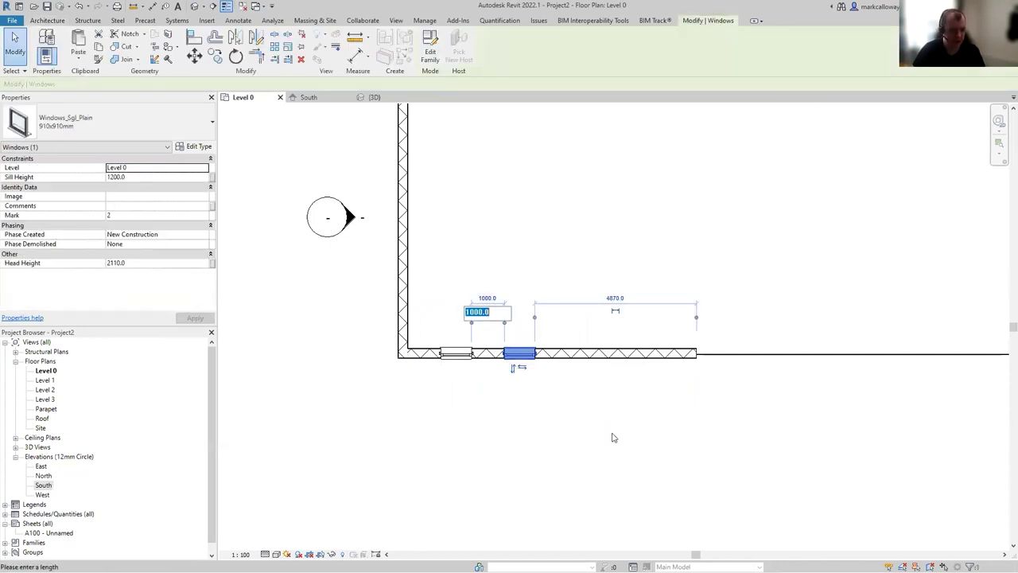
pyautogui.press('Escape')
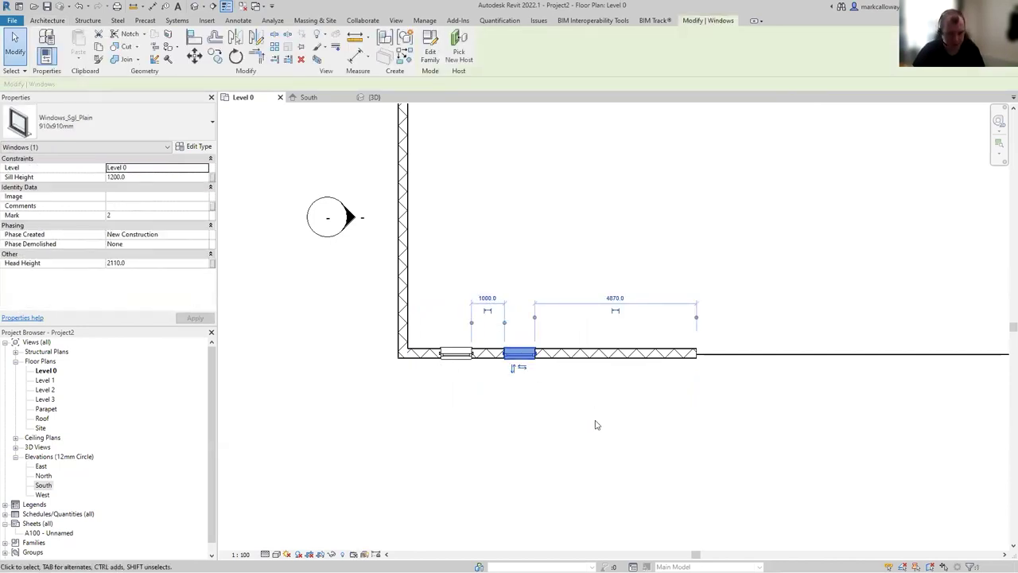
# Step: Place a Doors_ExtDbl_Flush 1810x2110mm door in the south wall, 1000 mm east of the second window, and finish the command
pyautogui.click(599, 428)
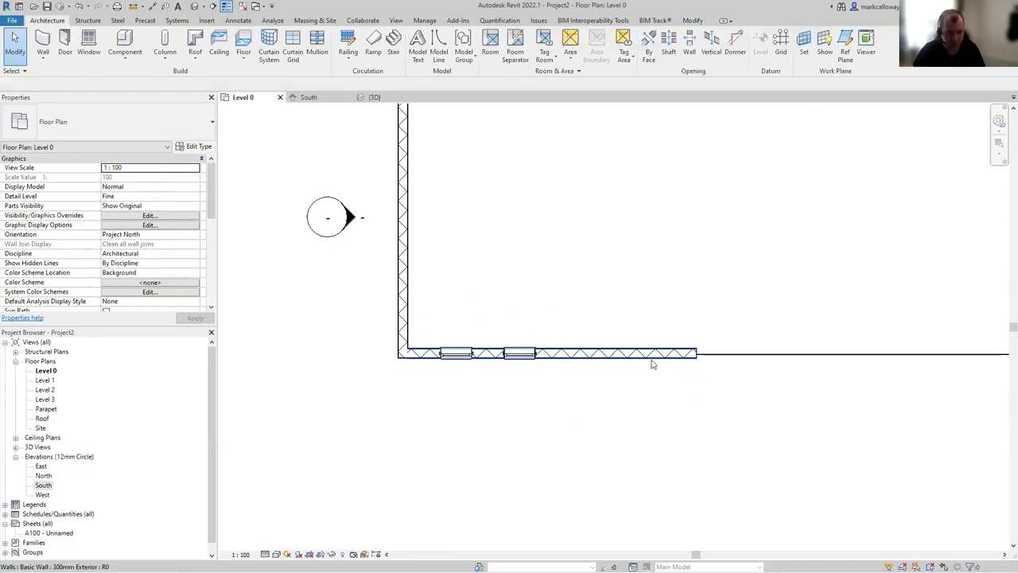
pyautogui.click(67, 41)
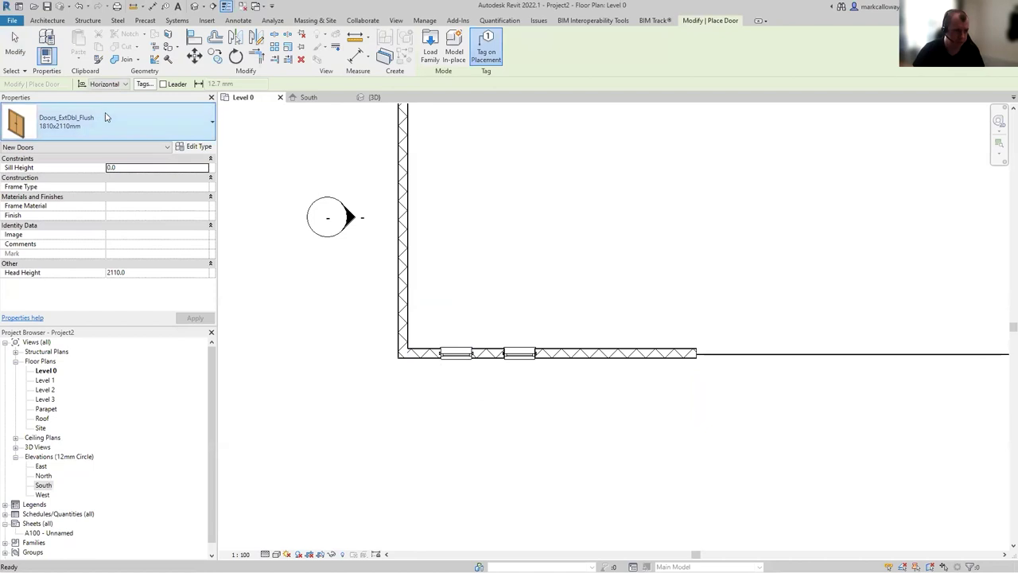
pyautogui.click(106, 117)
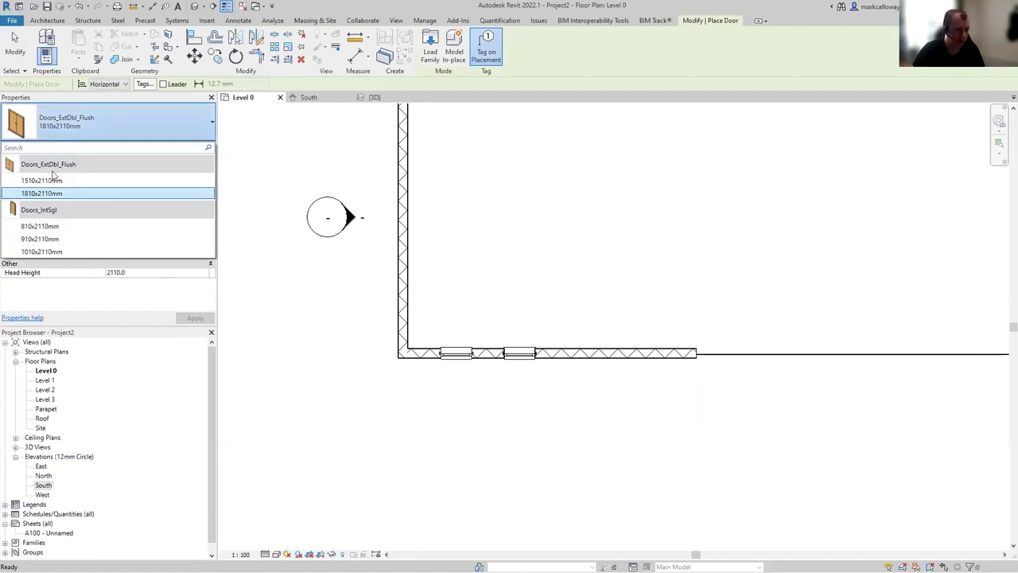
pyautogui.click(140, 194)
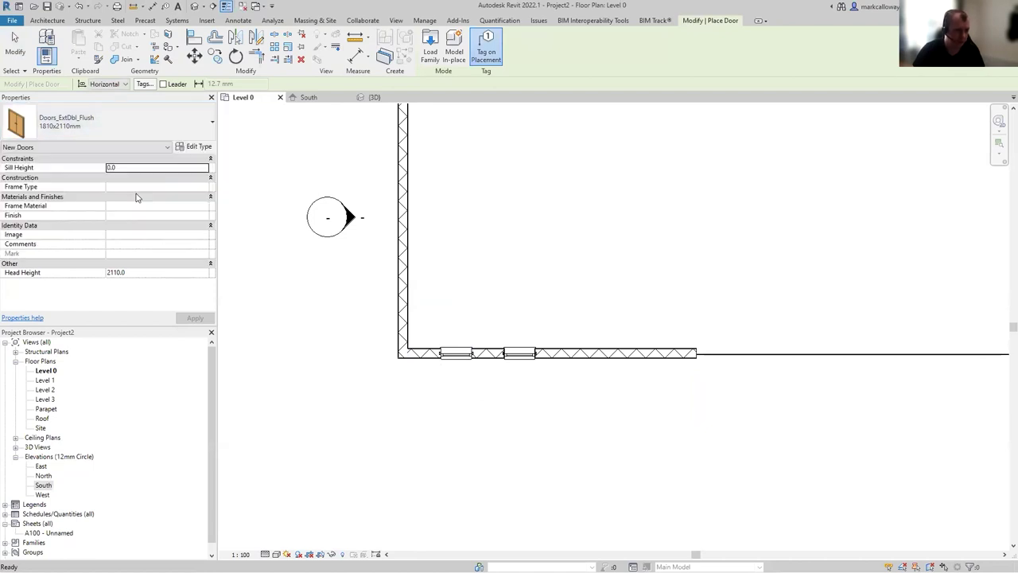
pyautogui.click(597, 353)
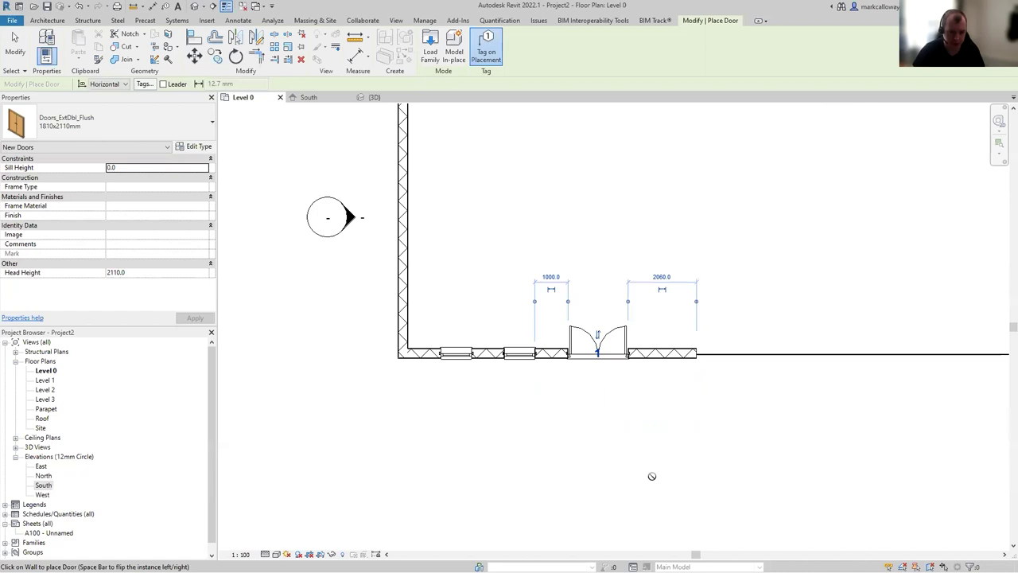
pyautogui.press('Escape')
pyautogui.press('Escape')
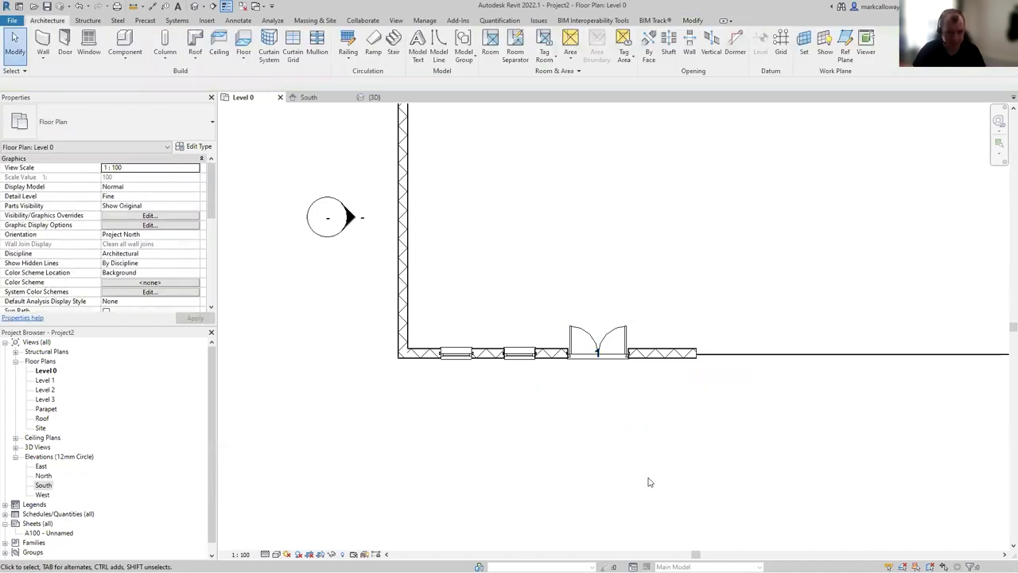
# Step: In the 3D view, copy the two Level 0 windows in the south wall to the clipboard
pyautogui.click(370, 97)
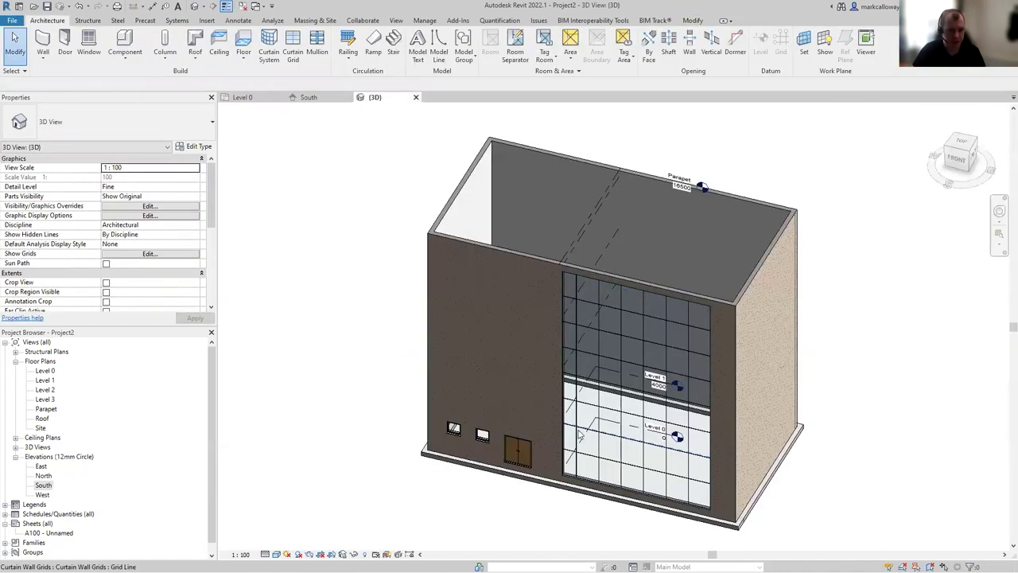
pyautogui.keyDown('shift'); pyautogui.moveTo(531, 498); pyautogui.dragTo(504, 473, button='middle'); pyautogui.keyUp('shift')
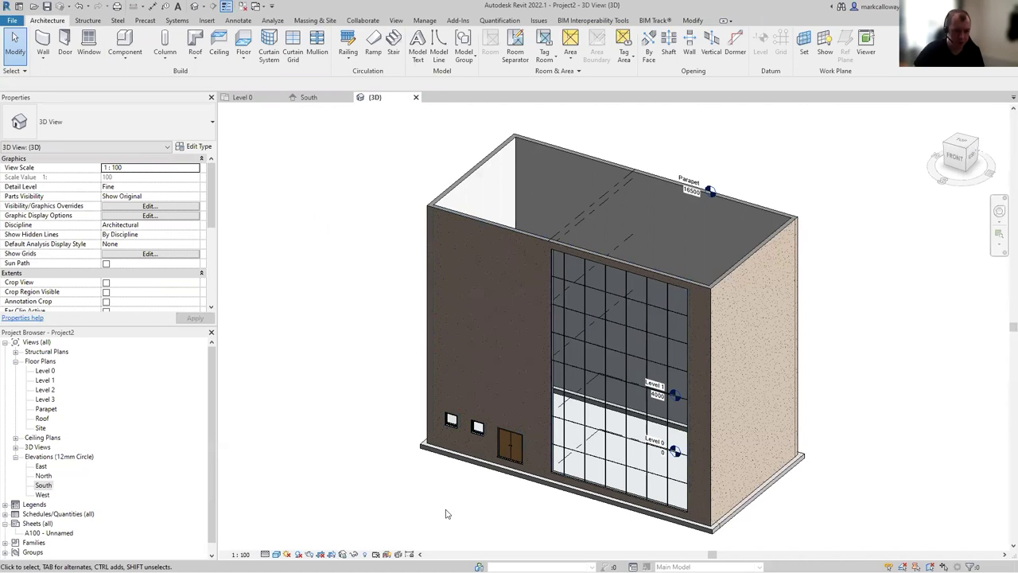
pyautogui.click(456, 424)
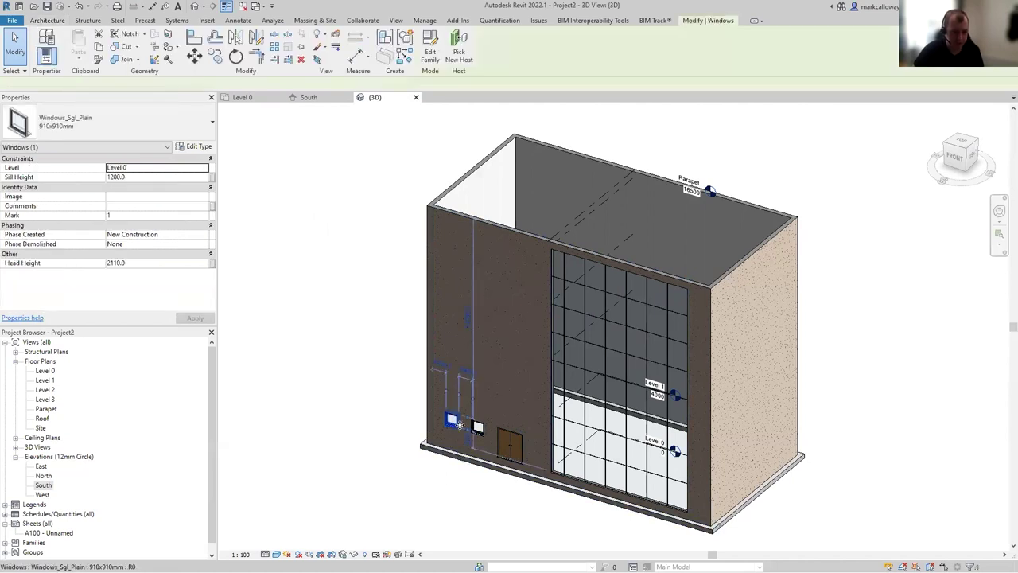
pyautogui.keyDown('ctrl'); pyautogui.click(477, 427); pyautogui.keyUp('ctrl')
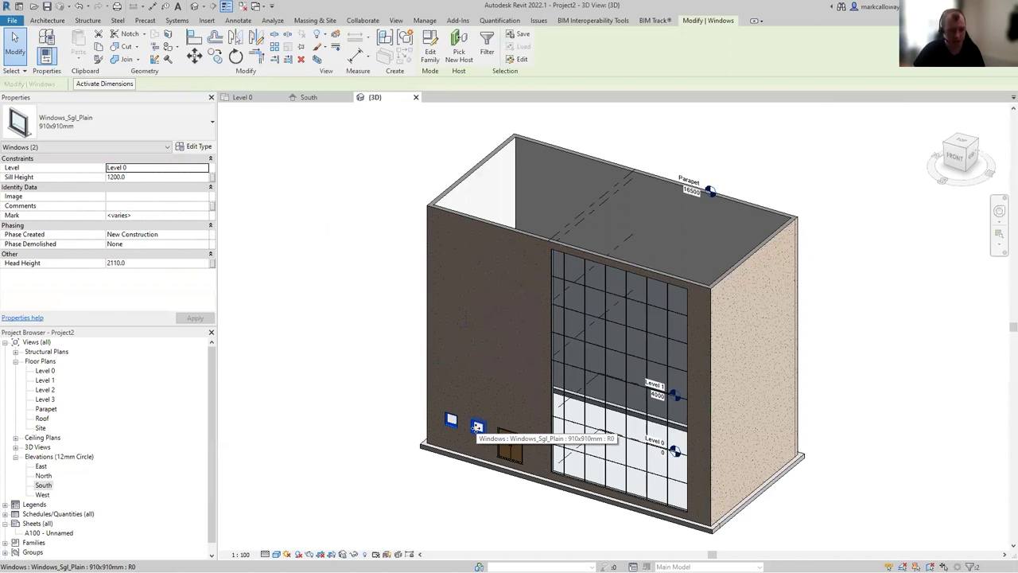
pyautogui.click(101, 47)
# Step: Paste the copied windows aligned to Level 1, Level 2 and Level 3, and clear the selection
pyautogui.click(79, 60)
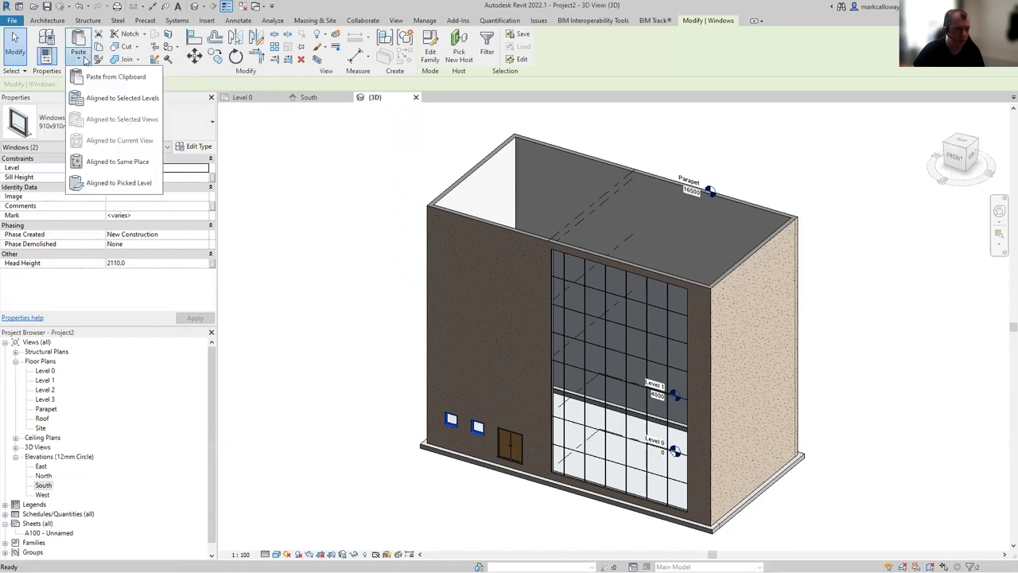
pyautogui.click(114, 98)
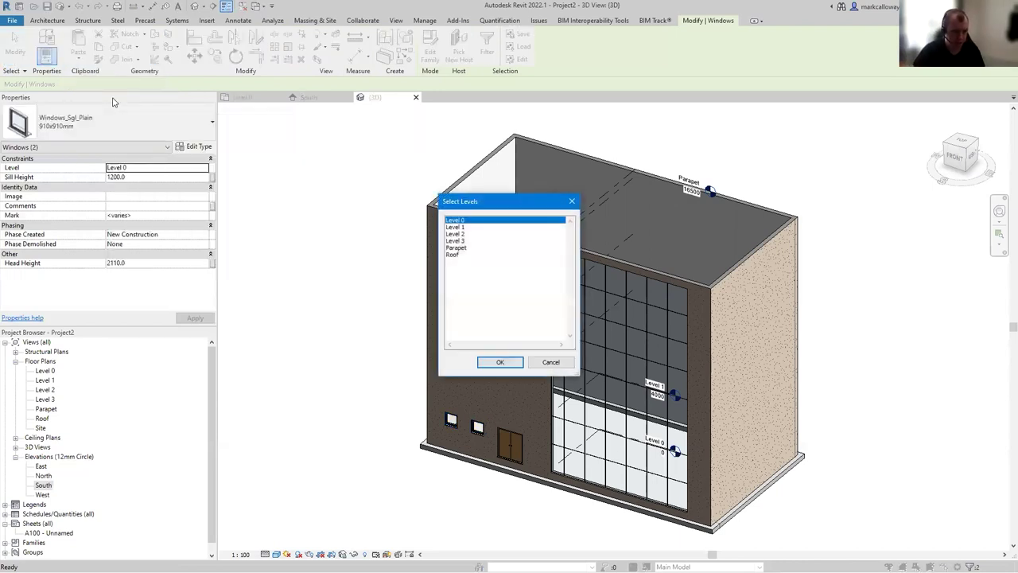
pyautogui.click(469, 228)
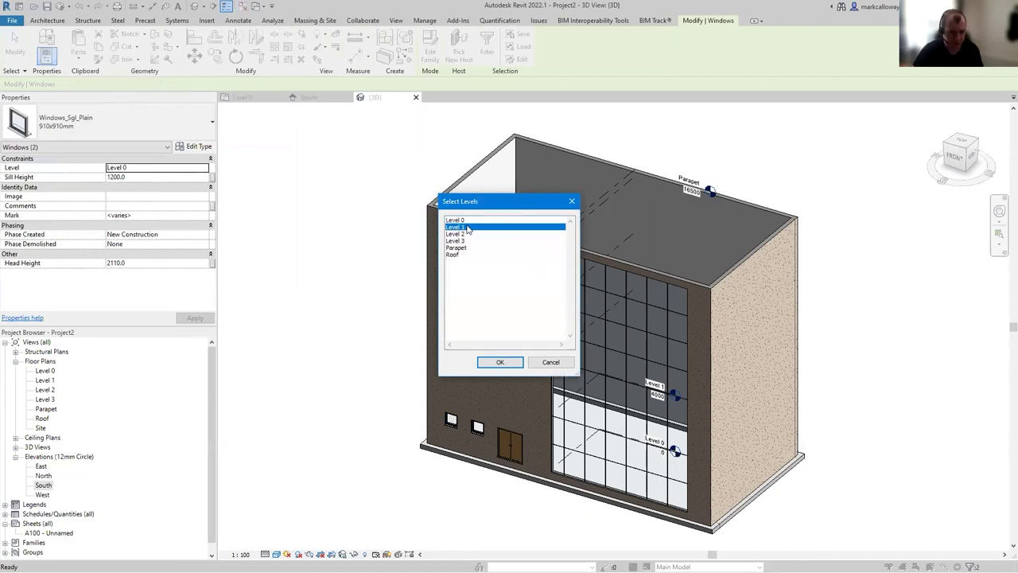
pyautogui.keyDown('shift'); pyautogui.click(471, 233); pyautogui.keyUp('shift')
pyautogui.keyDown('shift'); pyautogui.click(469, 241); pyautogui.keyUp('shift')
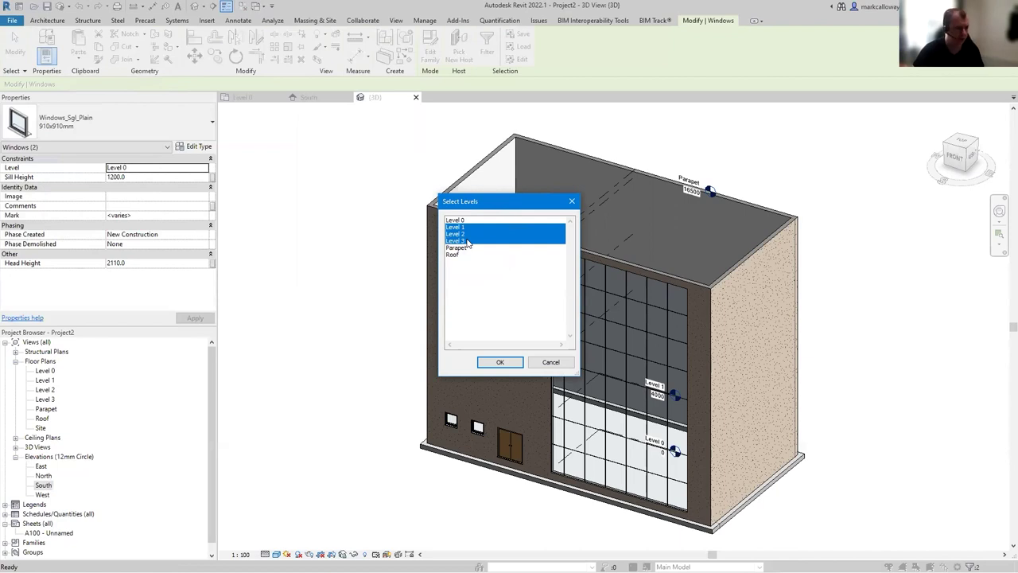
pyautogui.click(497, 361)
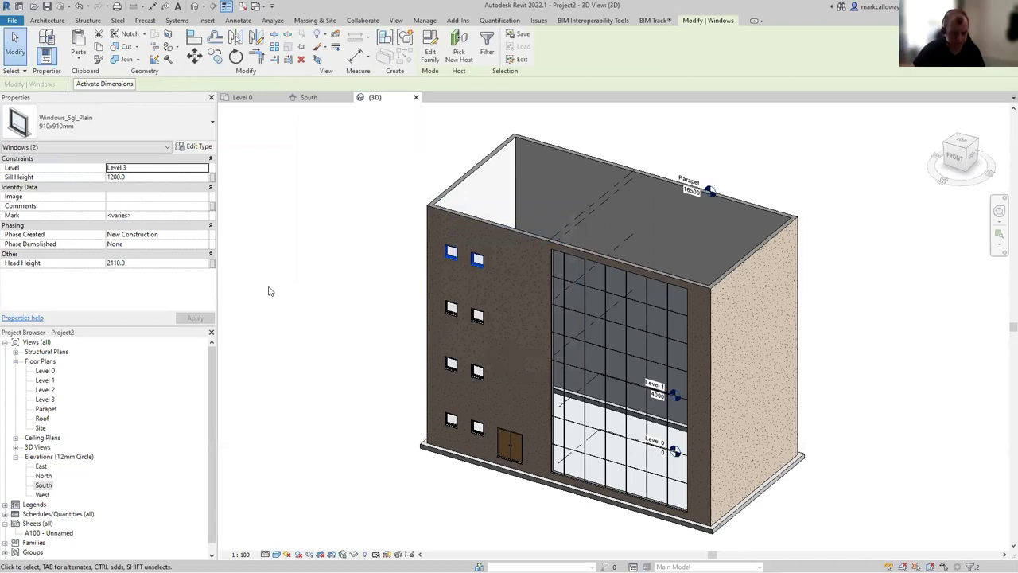
pyautogui.press('Escape')
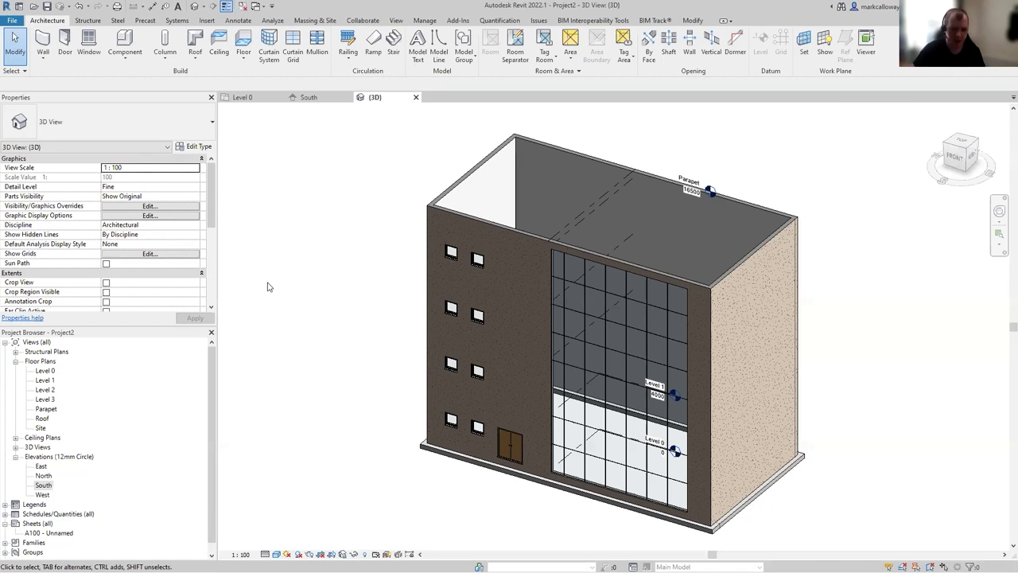
# Step: On the Level 0 plan, start a floor and duplicate the type Floor-Upper_160mmConc-CorusComFlor51 as Basic Floor
pyautogui.click(241, 97)
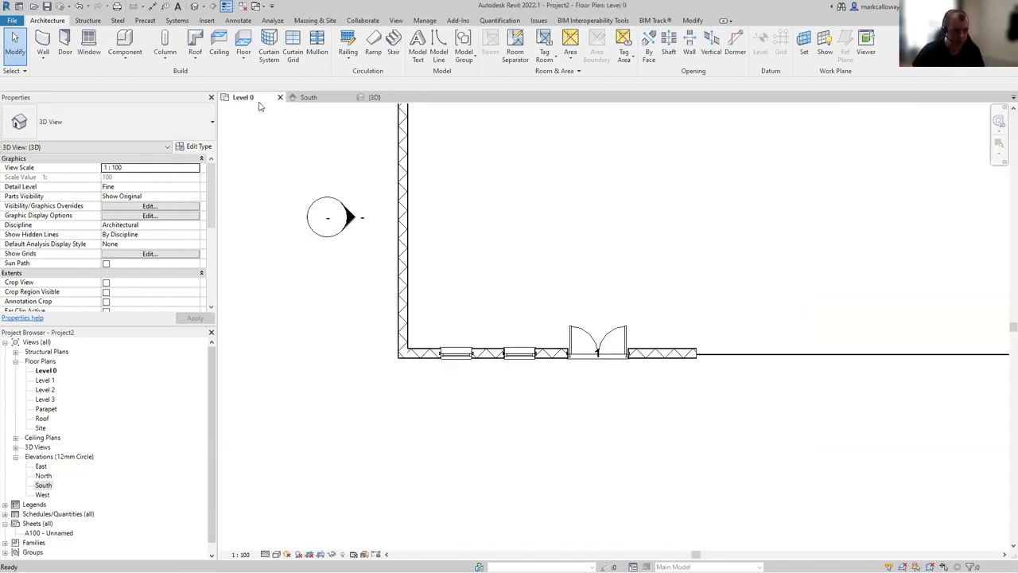
pyautogui.press('z')
pyautogui.press('f')
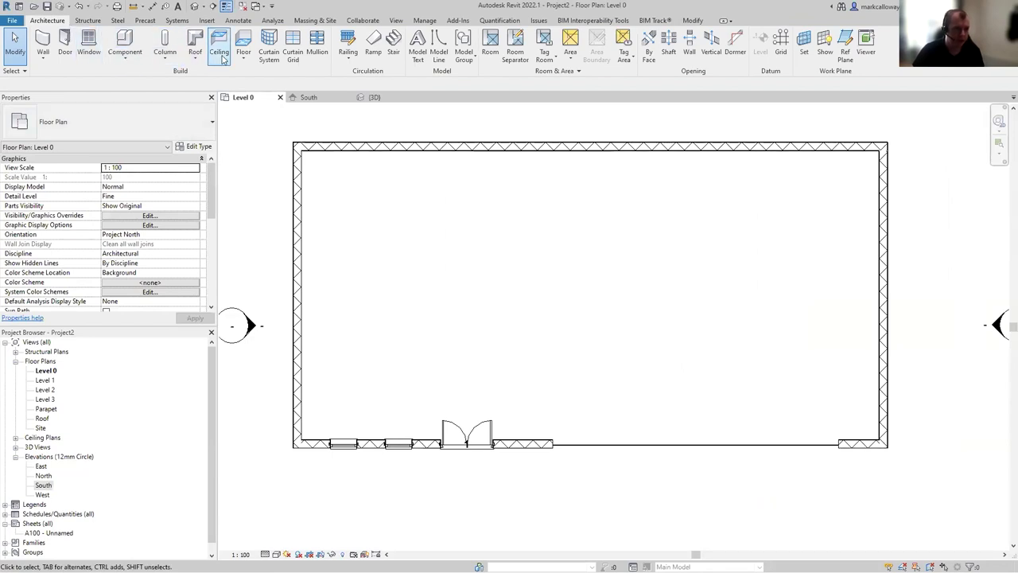
pyautogui.click(244, 44)
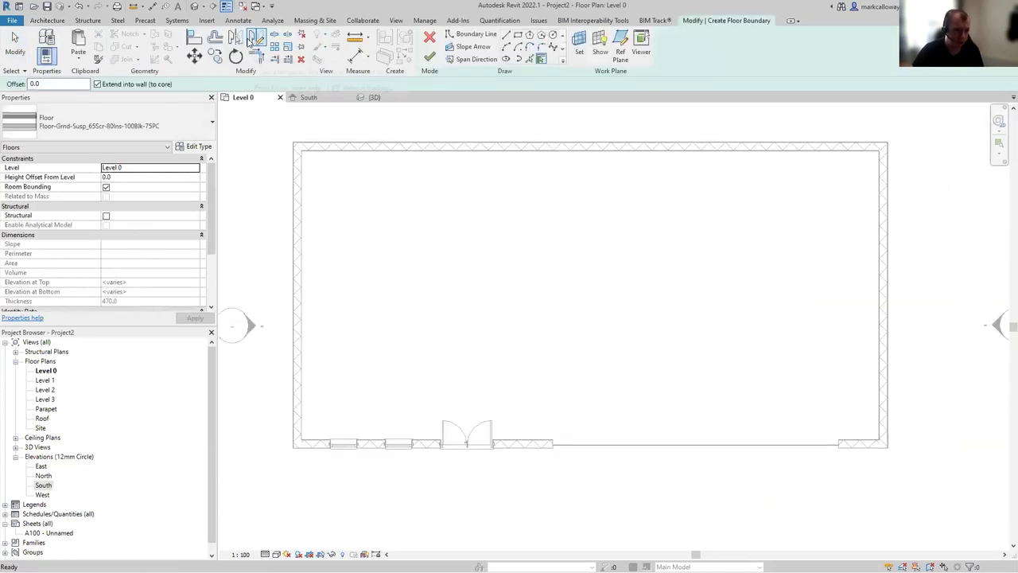
pyautogui.click(174, 125)
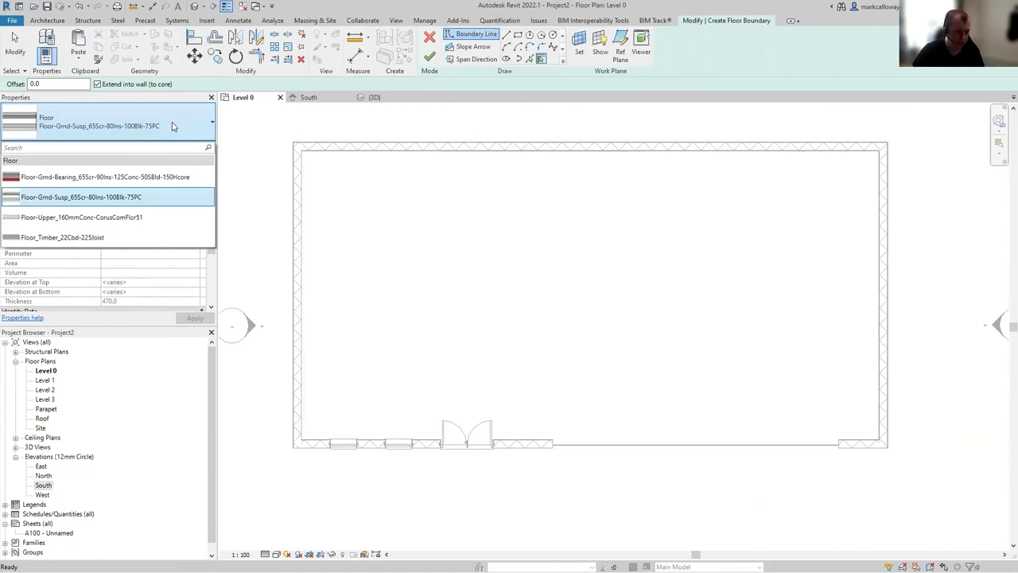
pyautogui.click(131, 217)
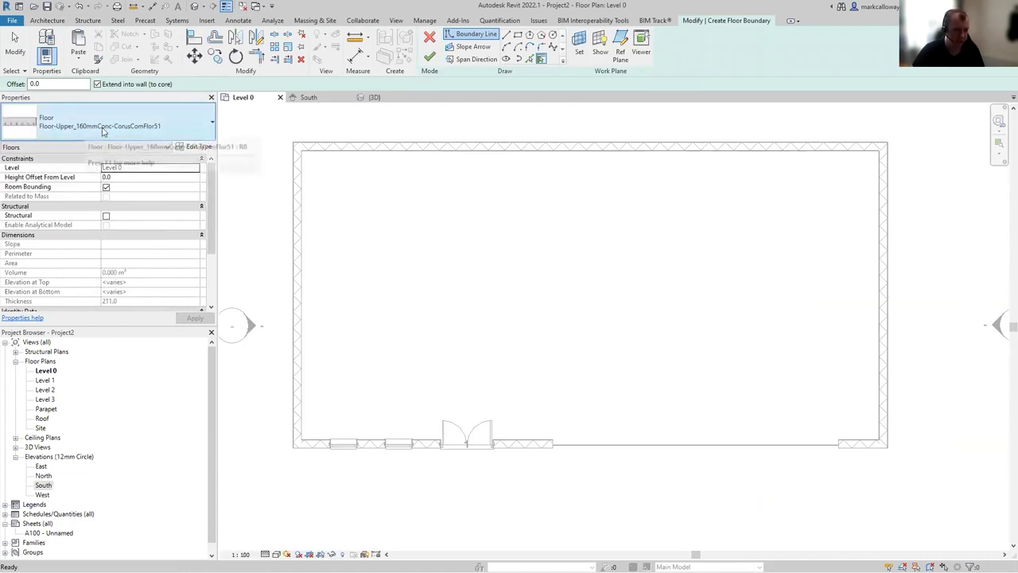
pyautogui.click(194, 147)
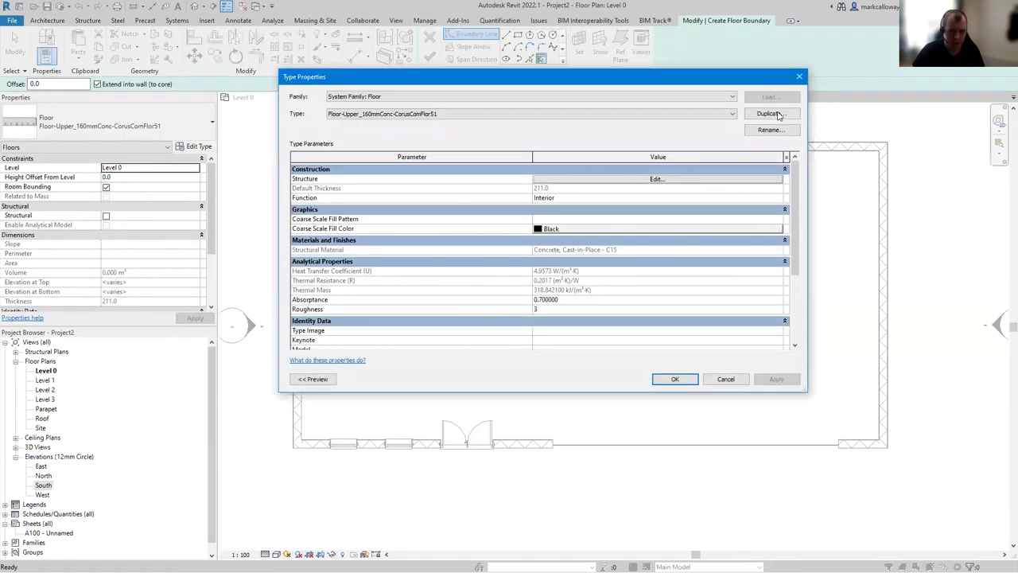
pyautogui.click(770, 113)
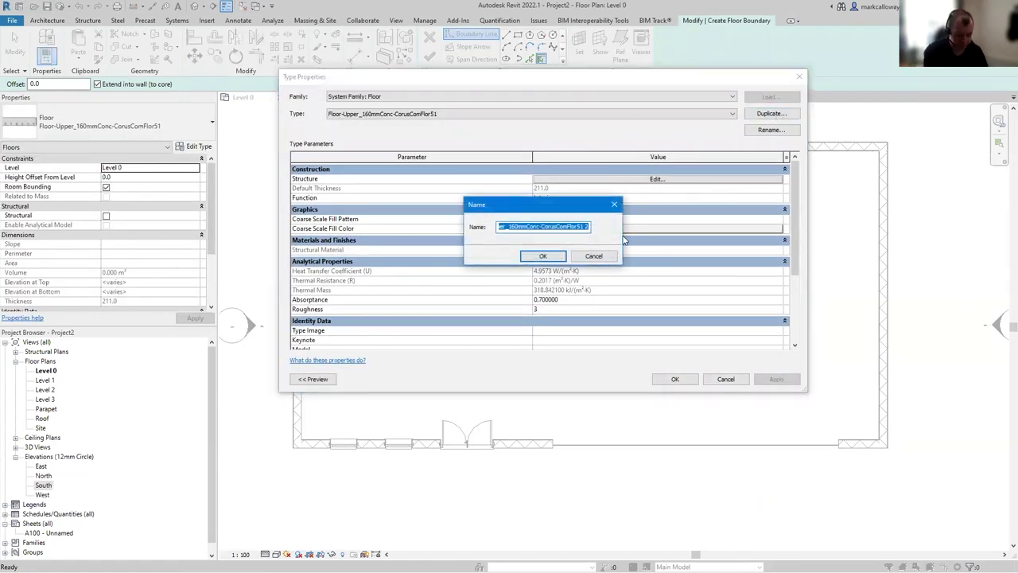
pyautogui.write('Basic Floor')
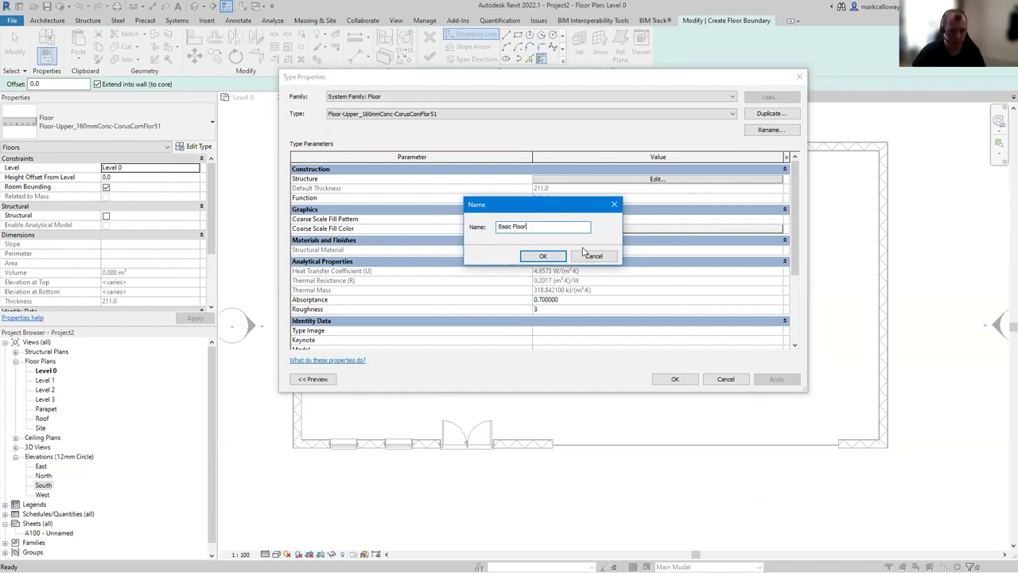
pyautogui.click(543, 256)
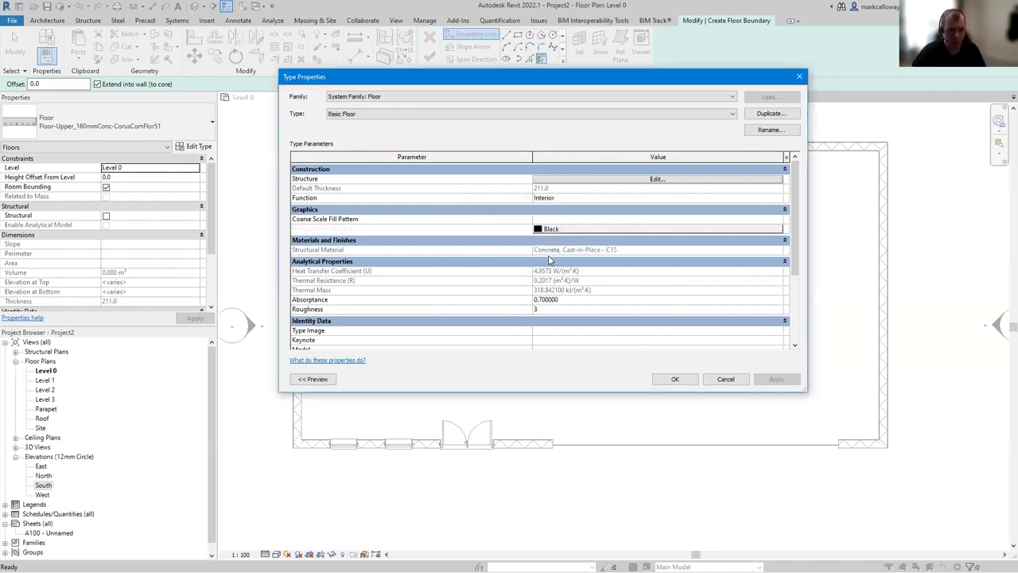
# Step: Delete the Metal Deck layer from the Basic Floor structure, set the concrete layer's thickness to 300, and accept the type properties
pyautogui.click(574, 179)
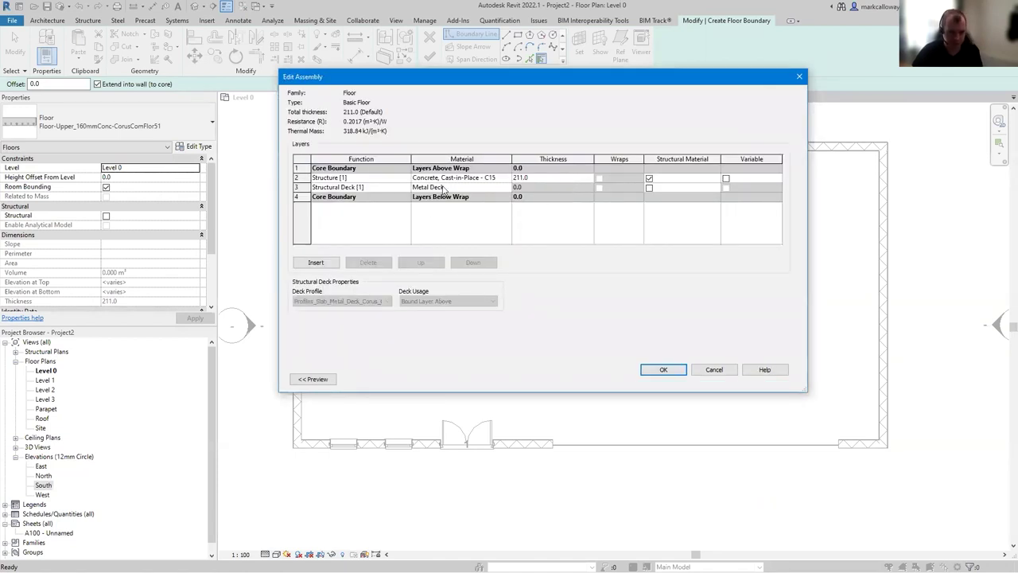
pyautogui.click(442, 188)
pyautogui.click(368, 262)
pyautogui.click(372, 176)
pyautogui.click(529, 178)
pyautogui.moveTo(539, 177); pyautogui.dragTo(507, 176)
pyautogui.write('300')
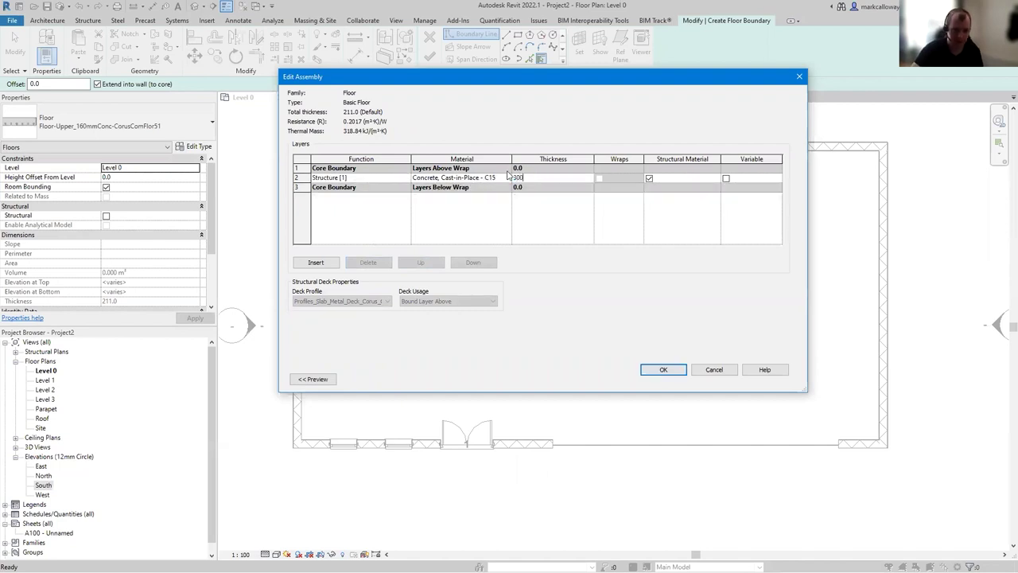
pyautogui.press('Return')
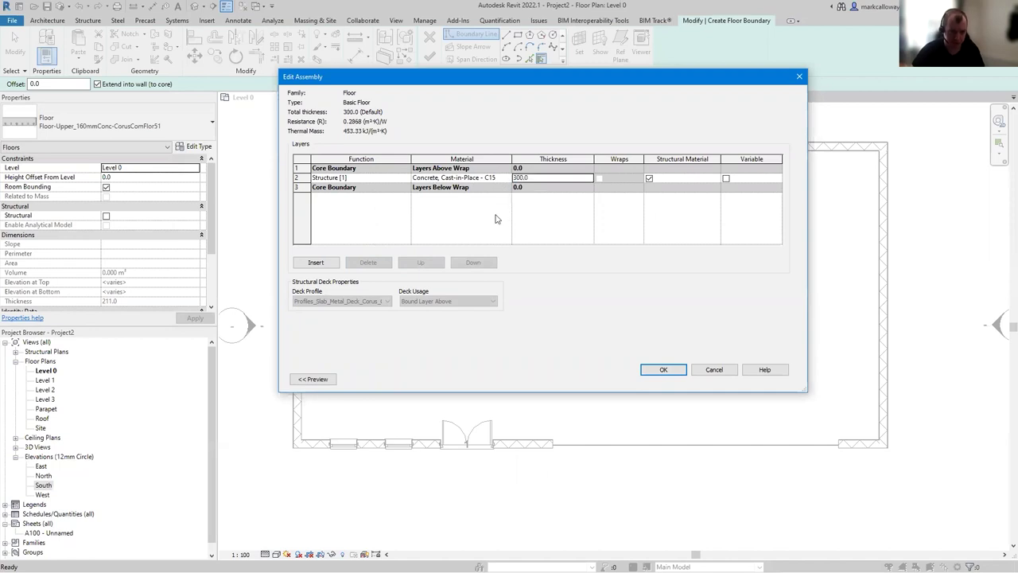
pyautogui.click(663, 369)
pyautogui.click(673, 376)
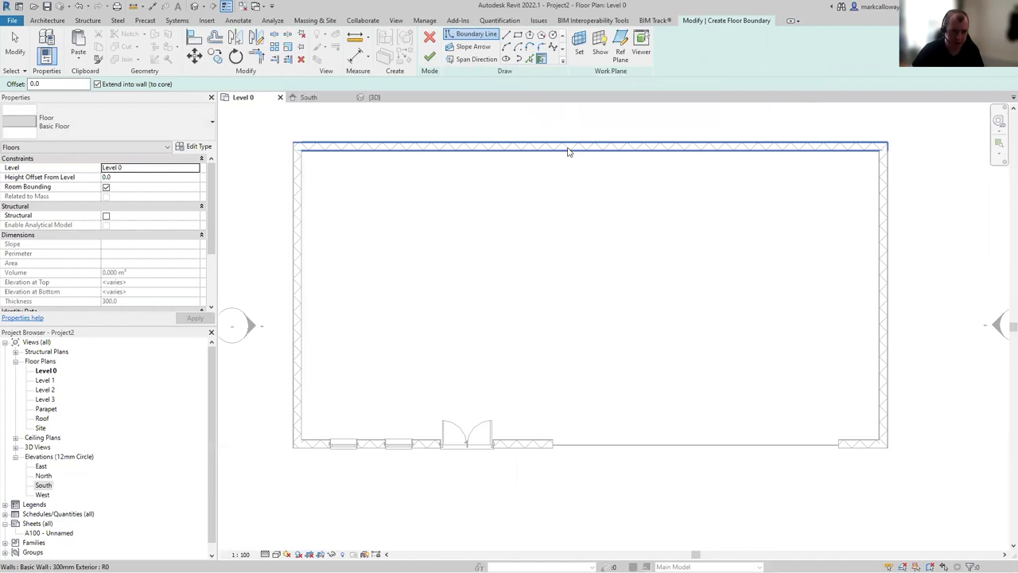
# Step: Create the Level 0 floor from boundary lines picked on the four exterior walls, joining it and cutting the overlap out of the walls
pyautogui.click(568, 150)
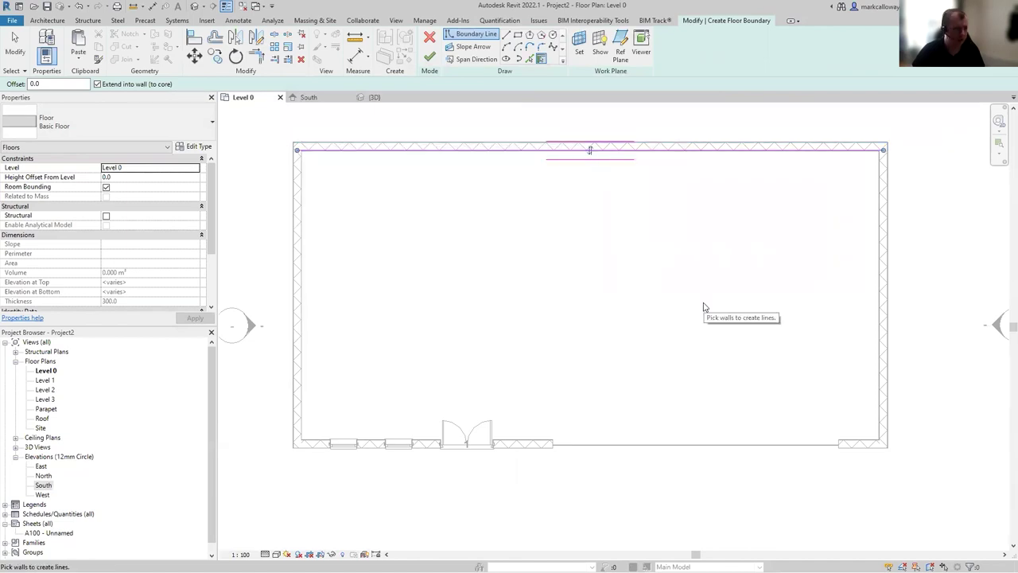
pyautogui.click(878, 237)
pyautogui.click(541, 441)
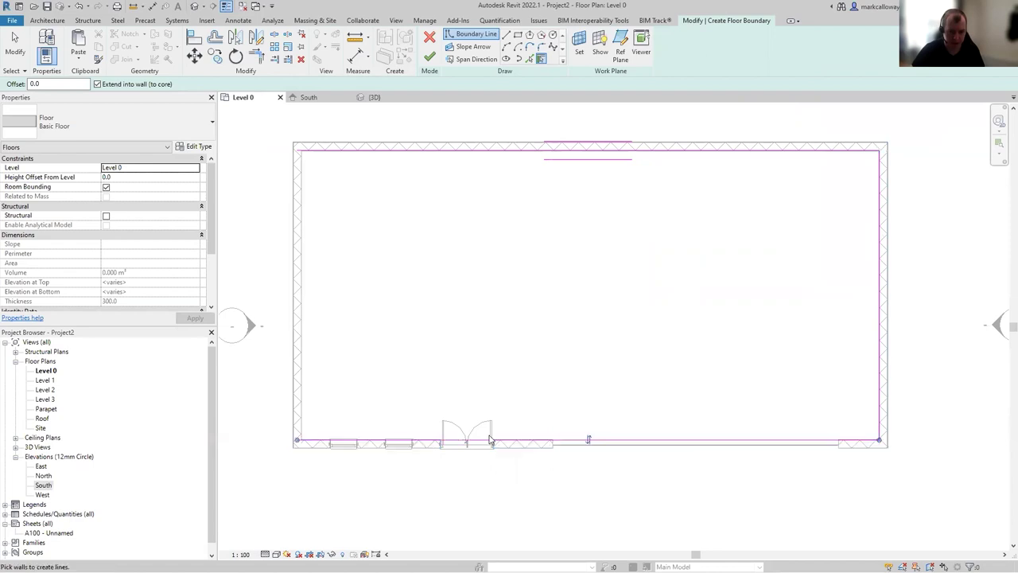
pyautogui.click(300, 358)
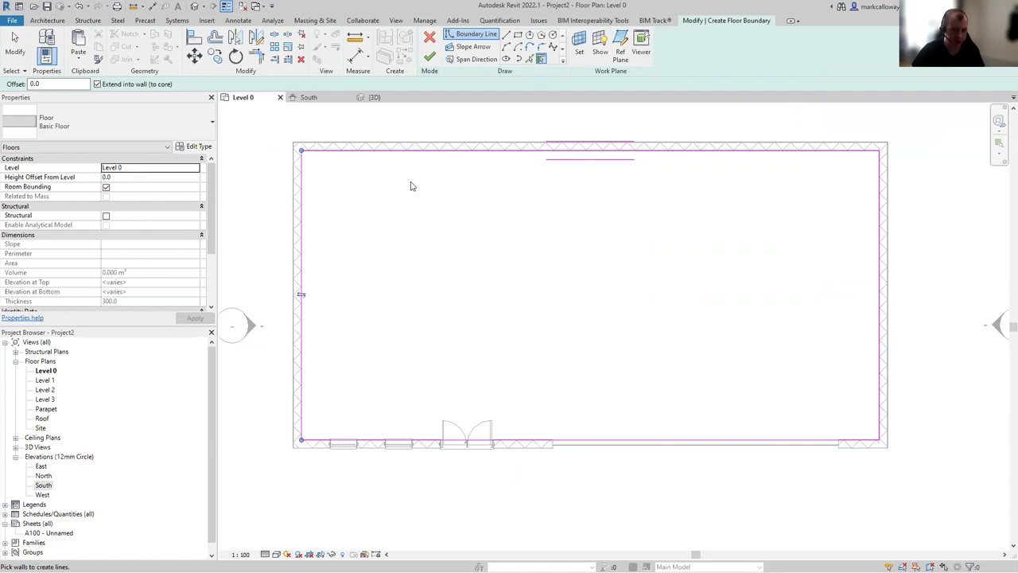
pyautogui.click(431, 58)
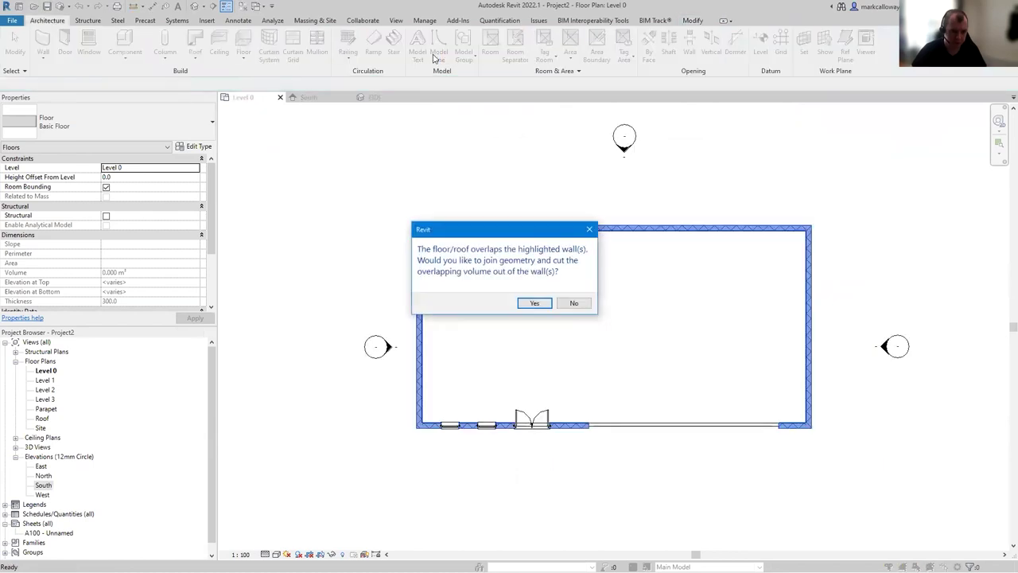
pyautogui.click(535, 303)
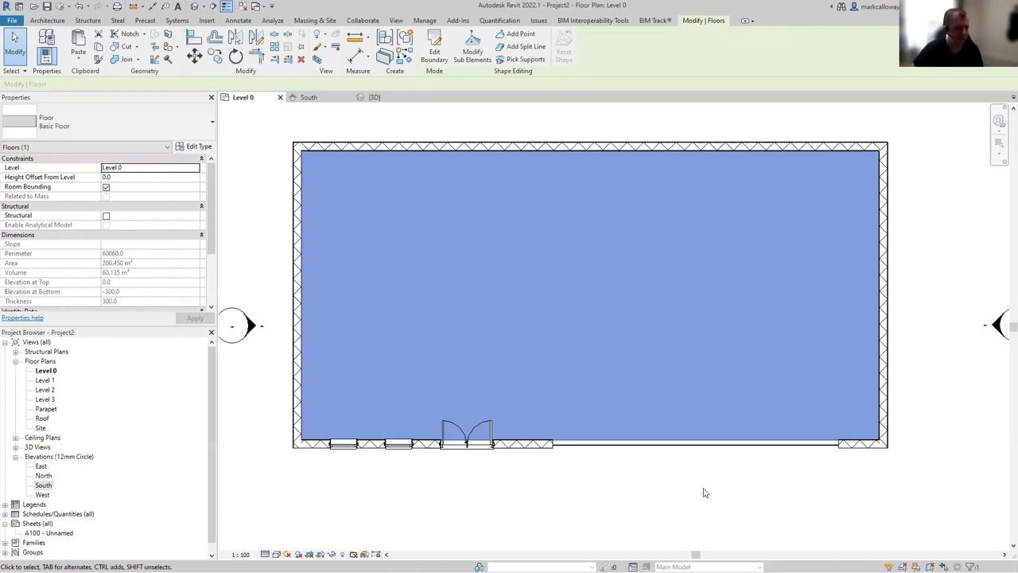
pyautogui.press('Escape')
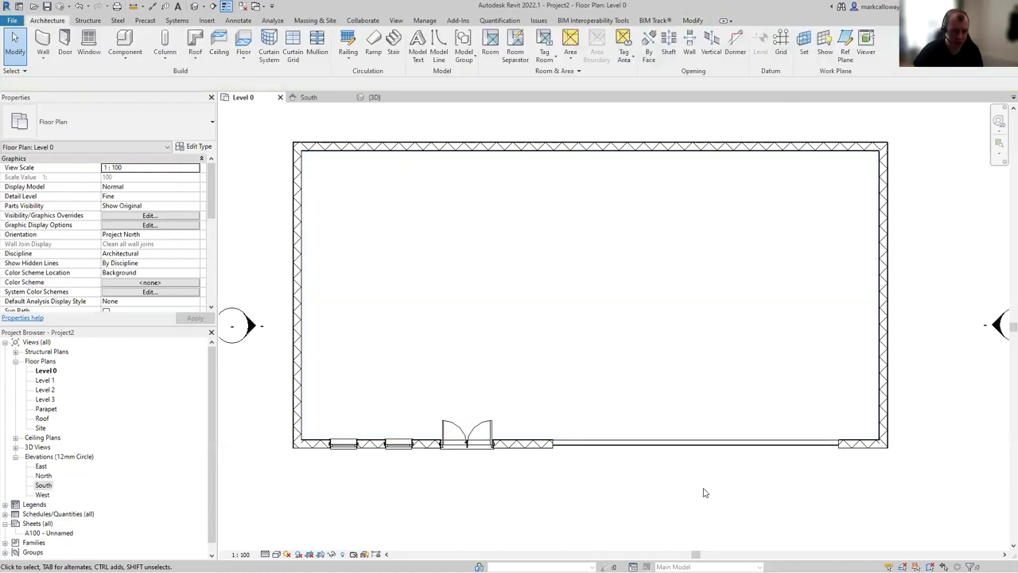
# Step: On the Level 1 plan, start a Basic Floor and pick the north, west and east exterior walls as boundary lines
pyautogui.click(41, 383)
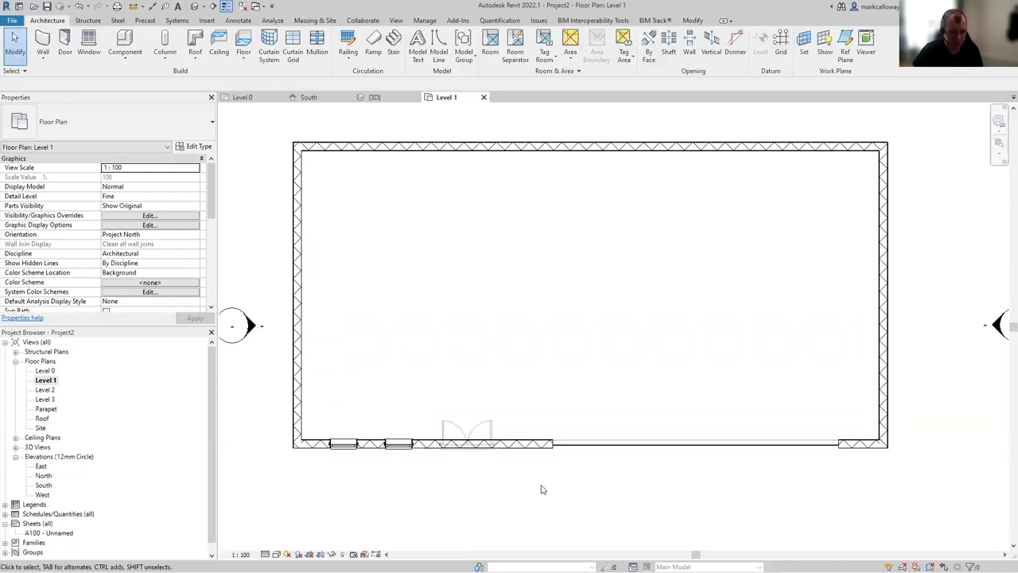
pyautogui.click(243, 39)
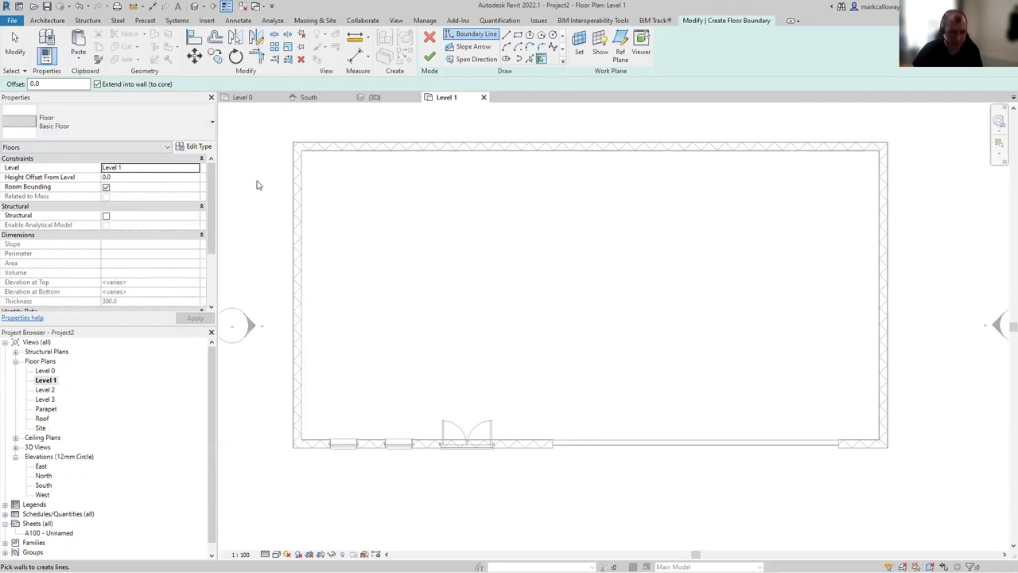
pyautogui.click(555, 150)
pyautogui.click(294, 293)
pyautogui.click(886, 275)
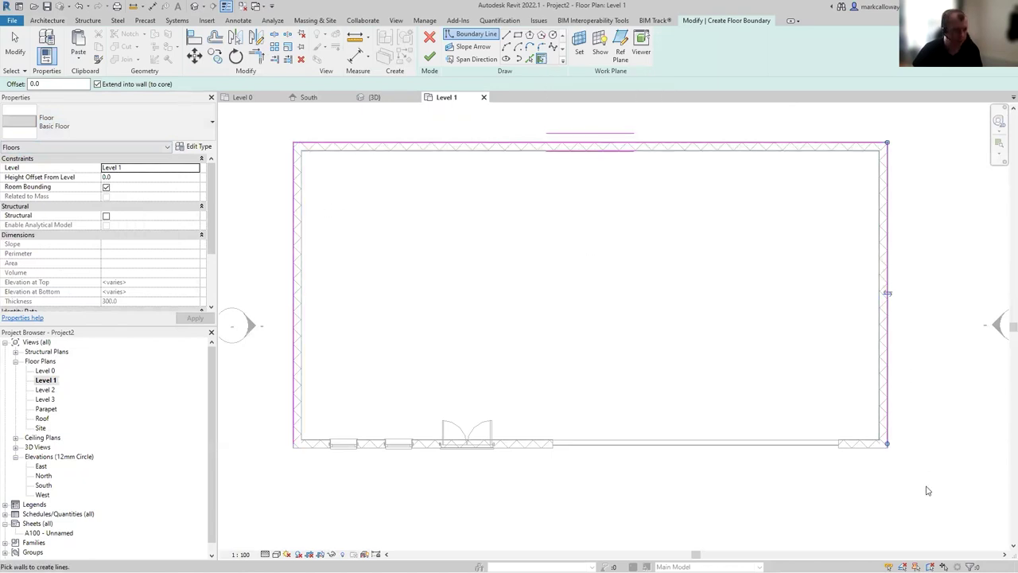
# Step: Draw the south floor boundary along the wall's inner face, stepping it inward 500 mm along the curtain wall's length
pyautogui.click(506, 34)
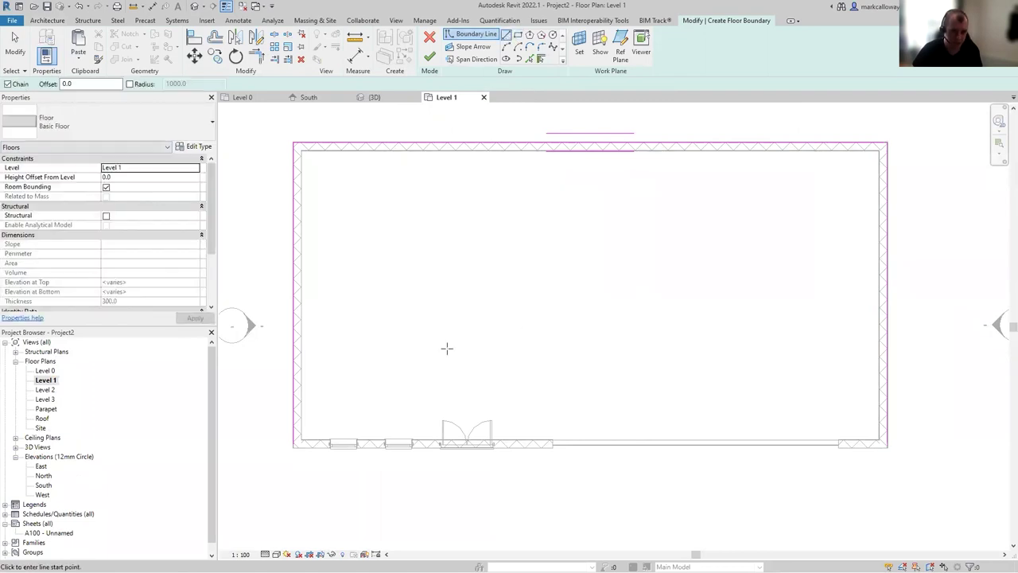
pyautogui.click(312, 438)
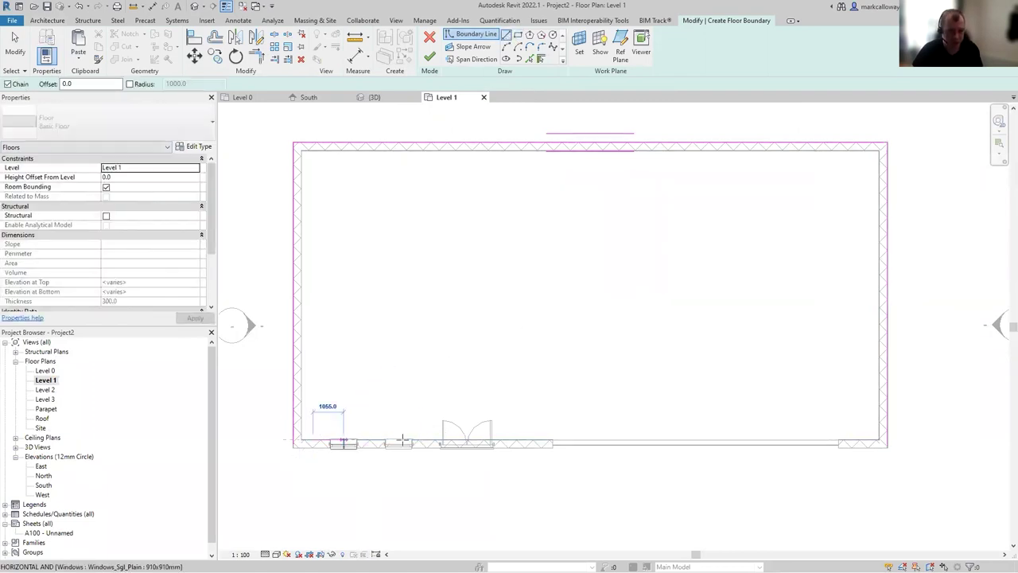
pyautogui.click(550, 437)
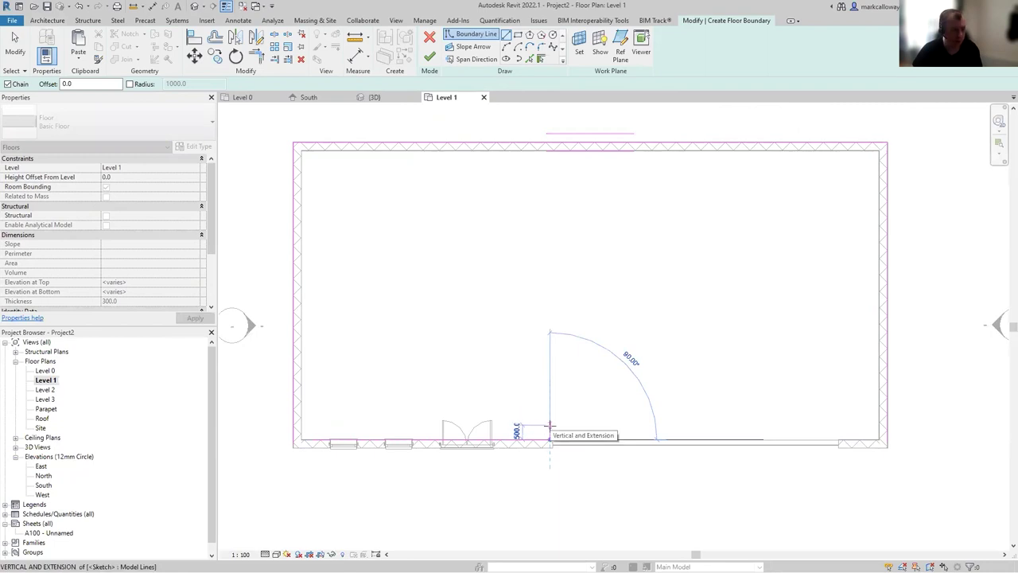
pyautogui.click(549, 426)
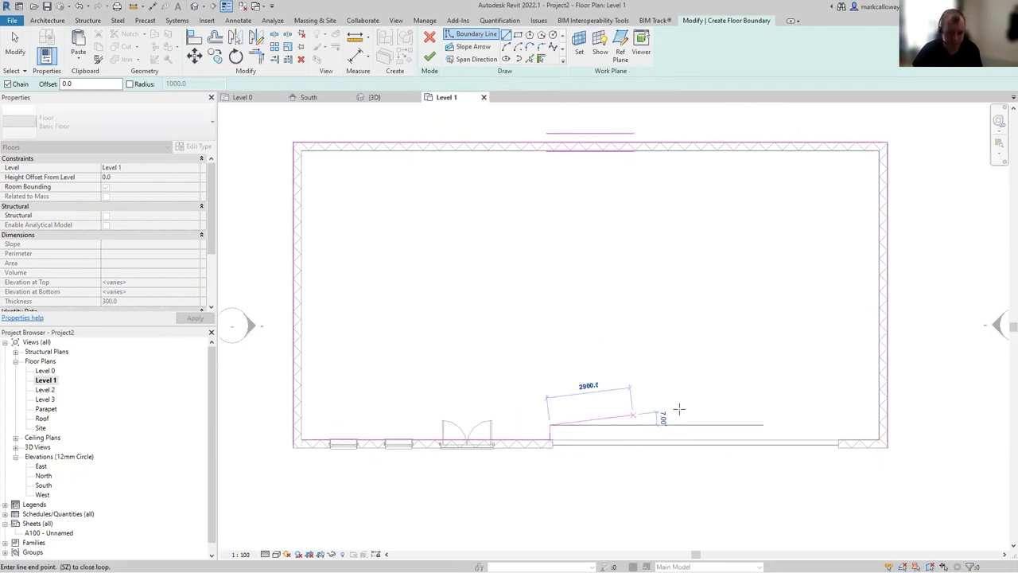
pyautogui.click(838, 430)
pyautogui.click(838, 438)
pyautogui.click(878, 438)
pyautogui.press('Escape')
pyautogui.press('Escape')
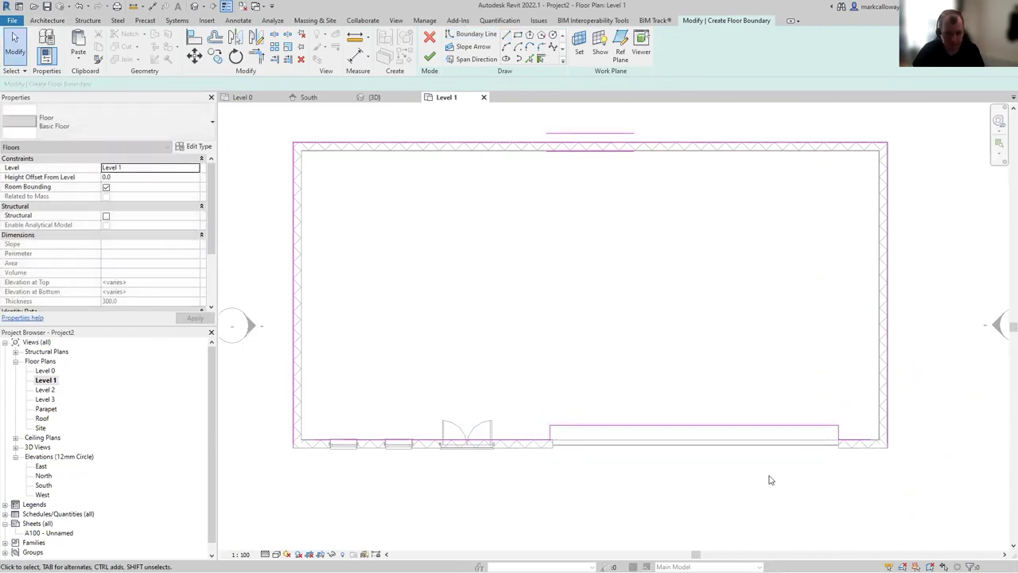
# Step: Flip the picked boundary lines to the walls' inner faces, trim both south corners closed, and finish the Level 1 floor
pyautogui.click(296, 269)
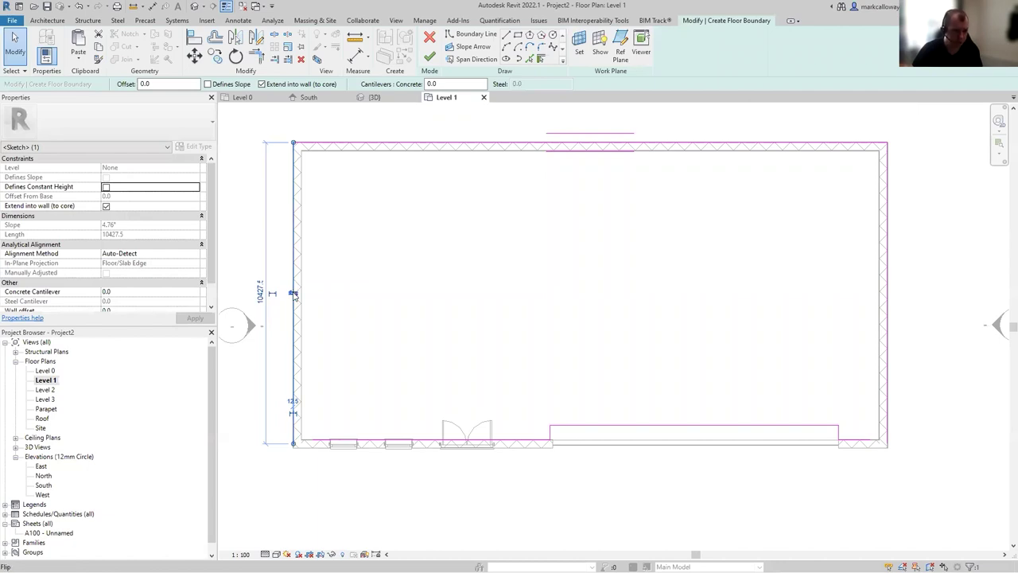
pyautogui.click(293, 293)
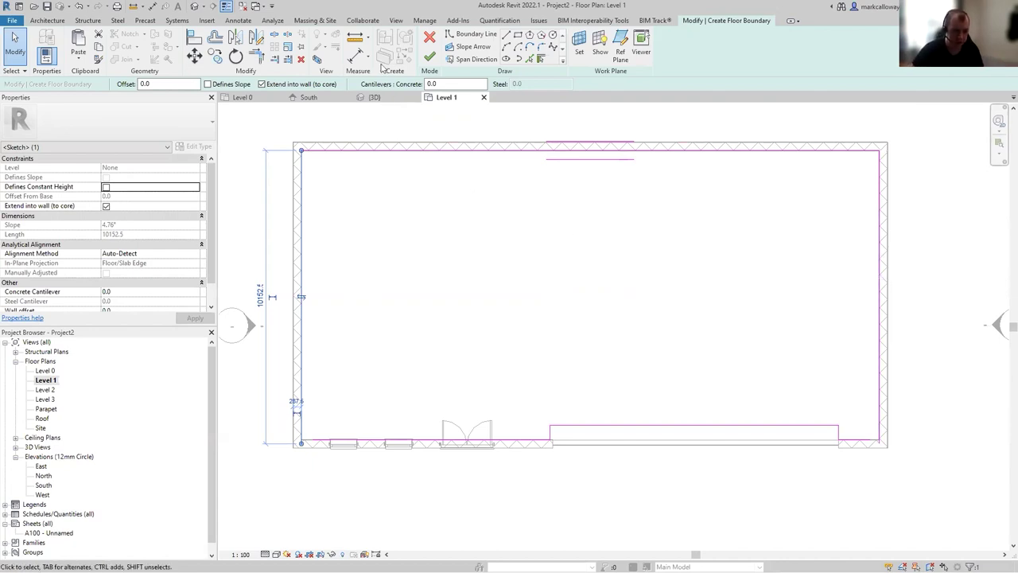
pyautogui.click(256, 54)
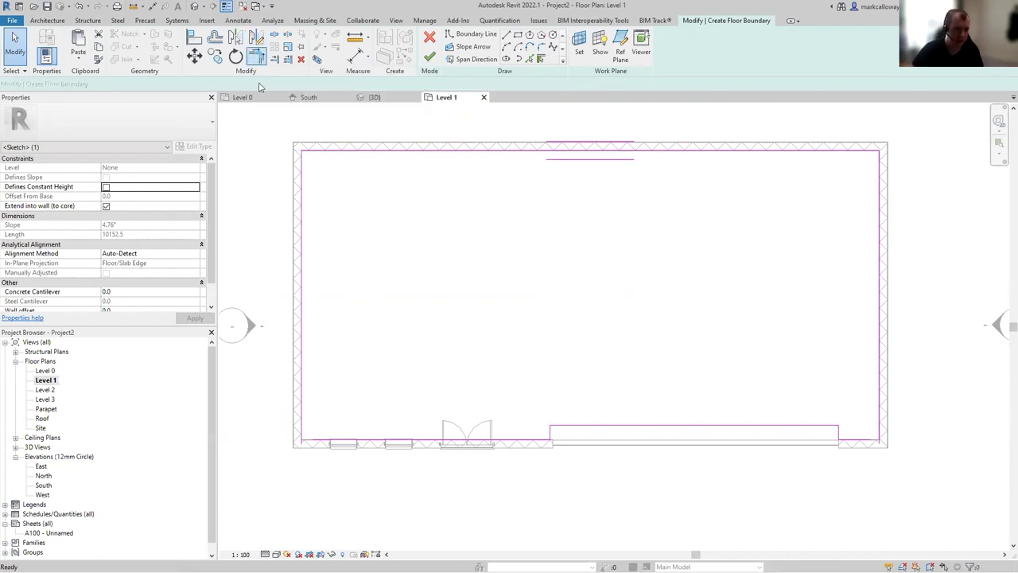
pyautogui.click(303, 280)
pyautogui.click(350, 440)
pyautogui.click(865, 441)
pyautogui.click(879, 425)
pyautogui.press('Escape')
pyautogui.press('Escape')
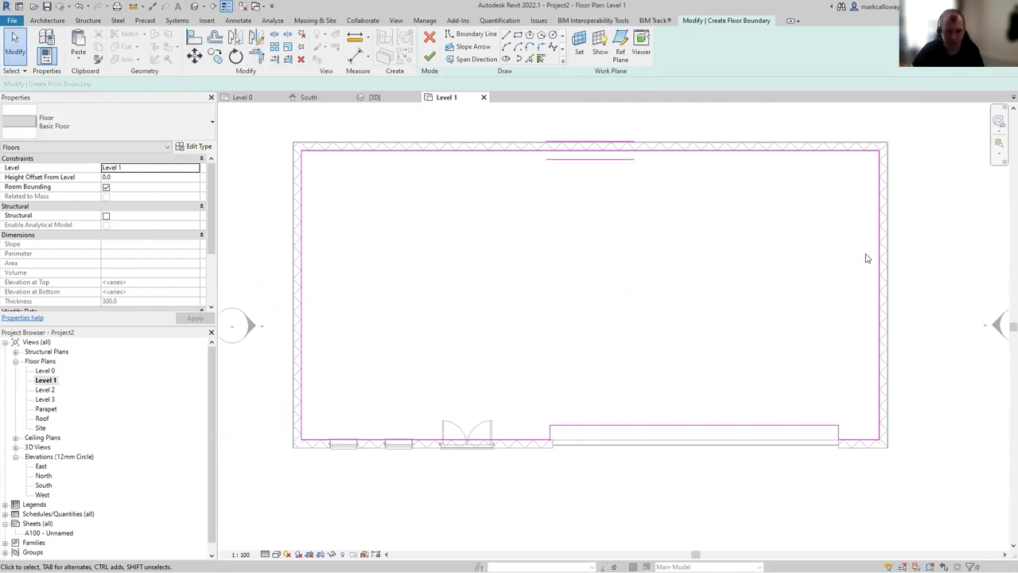
pyautogui.click(430, 57)
# Step: Copy the Level 1 floor, paste it aligned to Level 2 and Level 3, and clear the selection in the 3D view
pyautogui.scroll(-2, 602, 336)
pyautogui.click(531, 302)
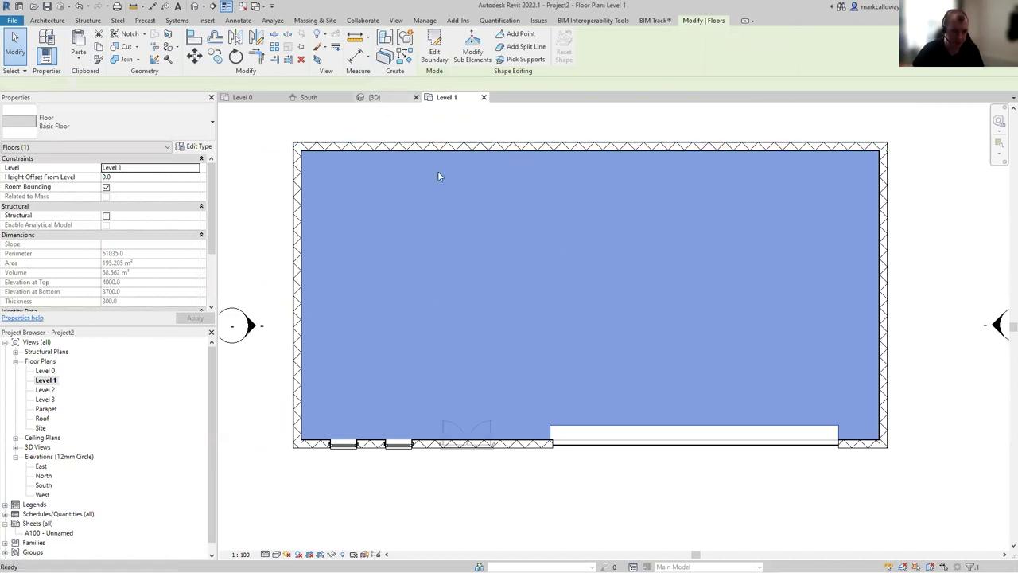
pyautogui.hotkey('ctrl', 'Tab')
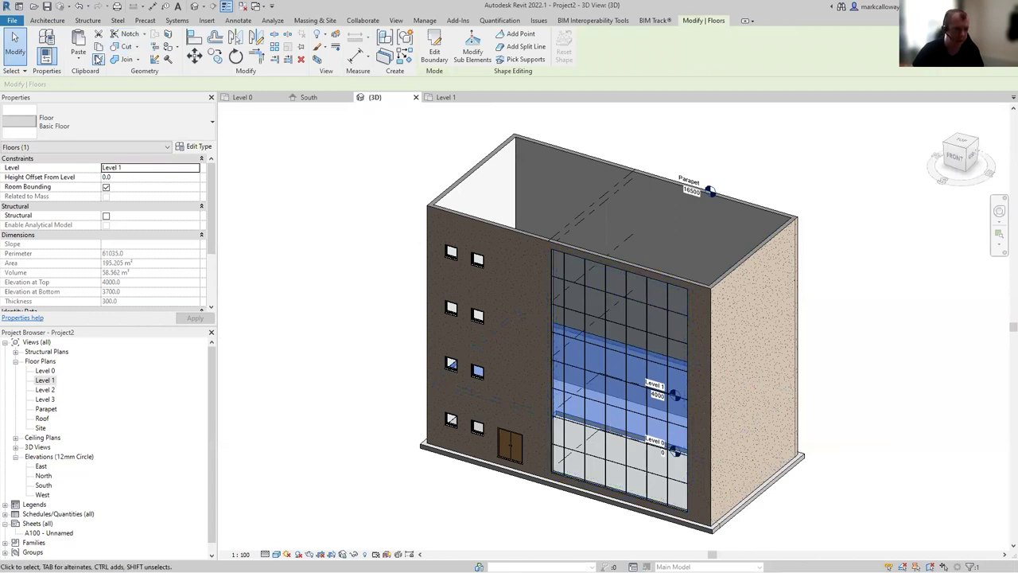
pyautogui.click(80, 59)
pyautogui.click(90, 101)
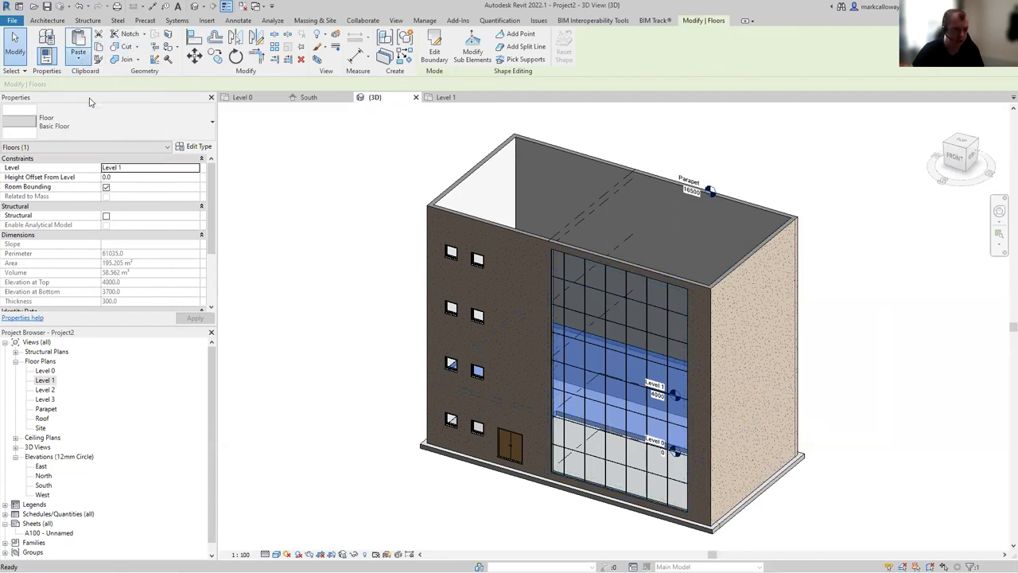
pyautogui.click(468, 227)
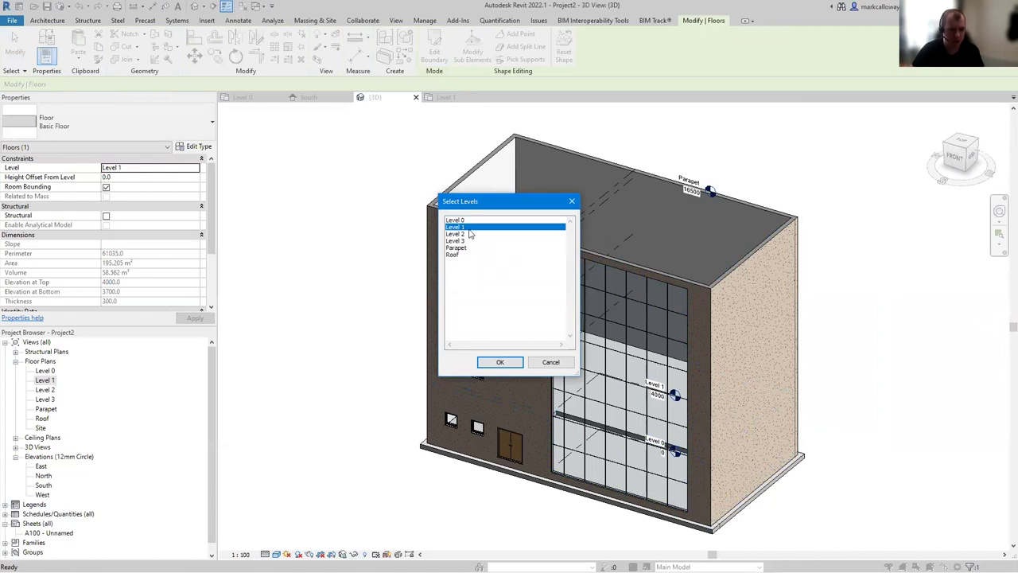
pyautogui.click(467, 235)
pyautogui.keyDown('ctrl'); pyautogui.click(458, 240); pyautogui.keyUp('ctrl')
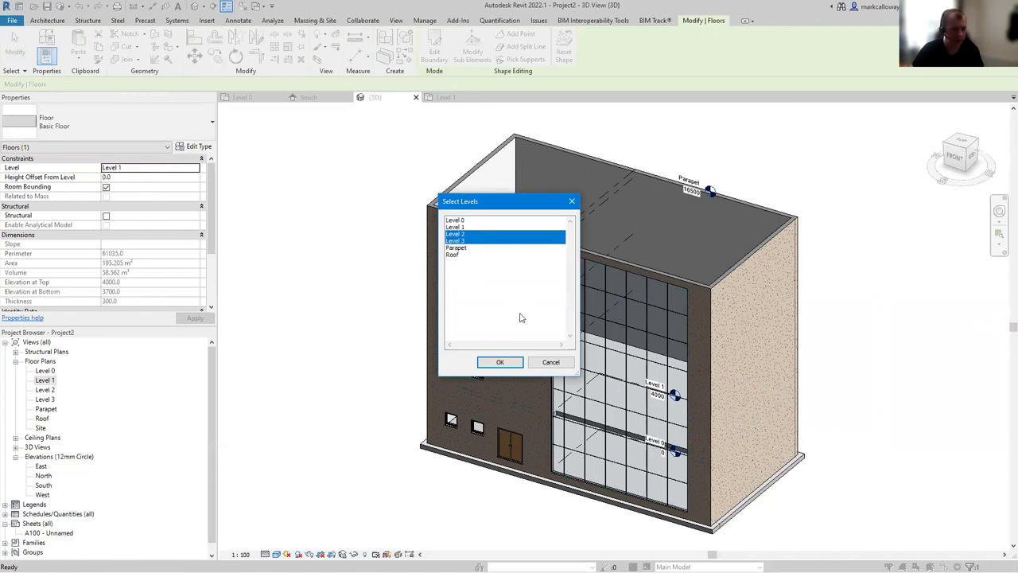
pyautogui.click(500, 361)
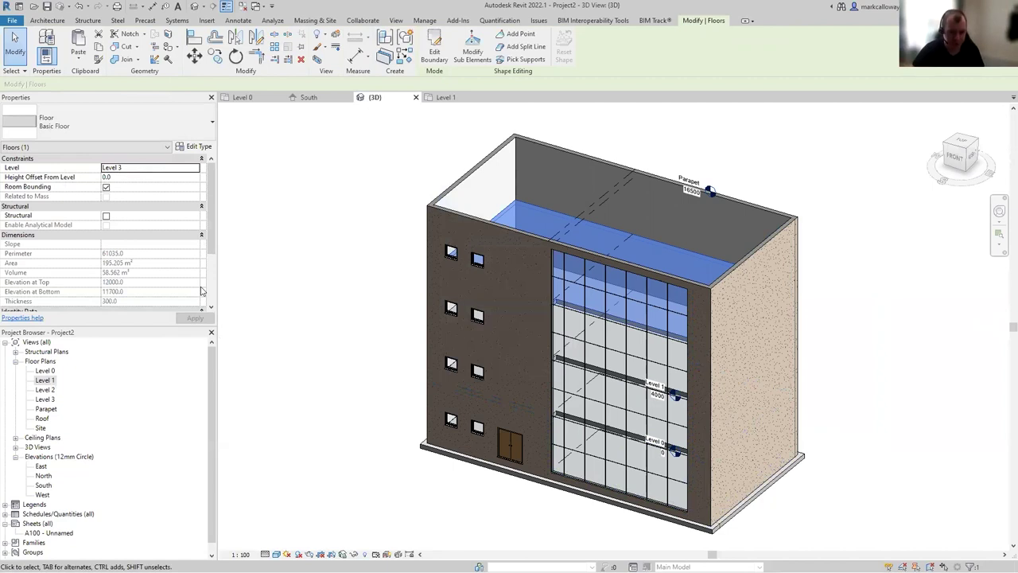
pyautogui.click(296, 225)
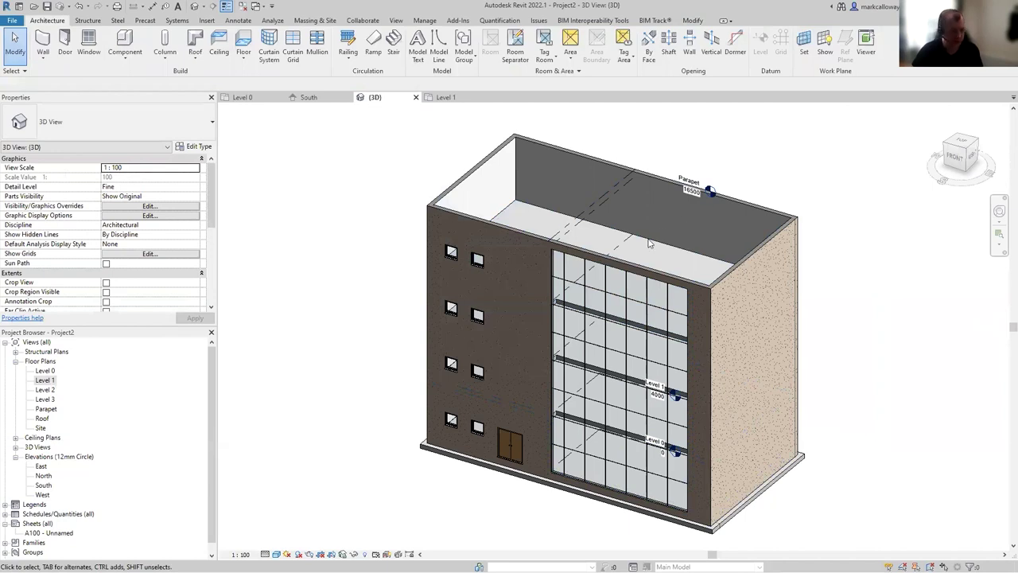
pyautogui.press('ctrl')
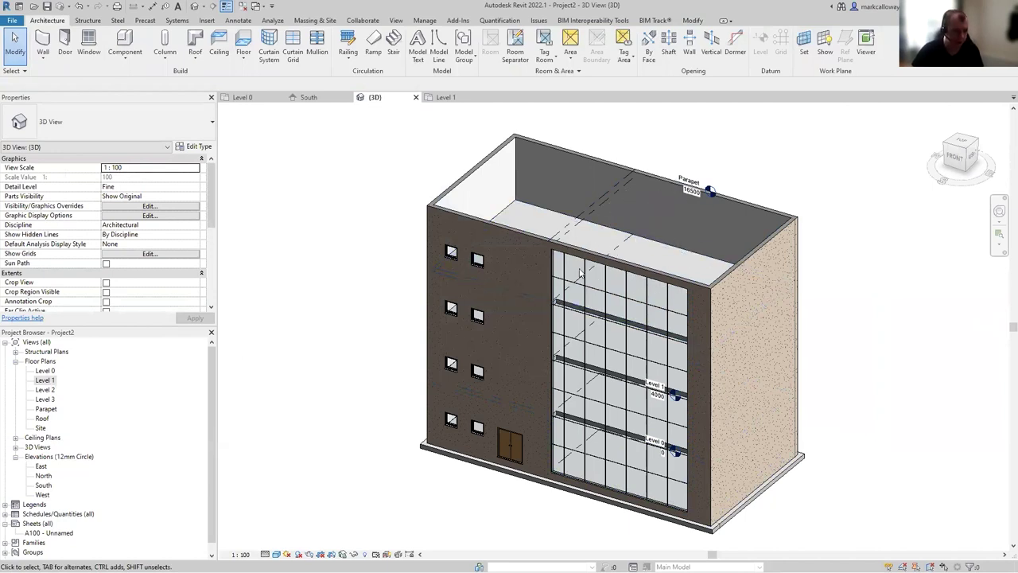
# Step: On the Roof plan, start a roof by footprint using the type Roof_Flat-4Felt-150Ins-50Scr-150Conc-12Plr
pyautogui.doubleClick(42, 419)
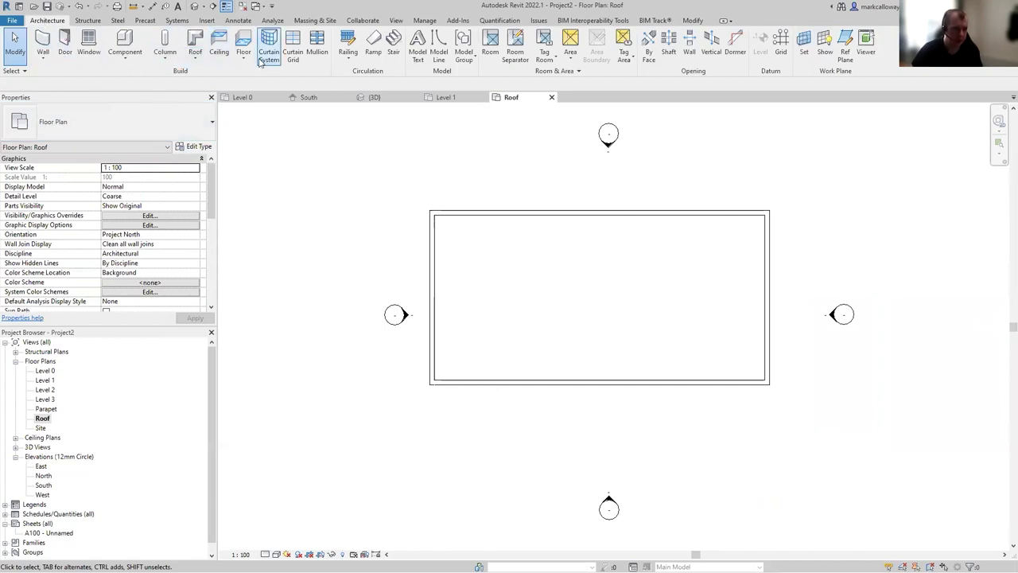
pyautogui.click(195, 56)
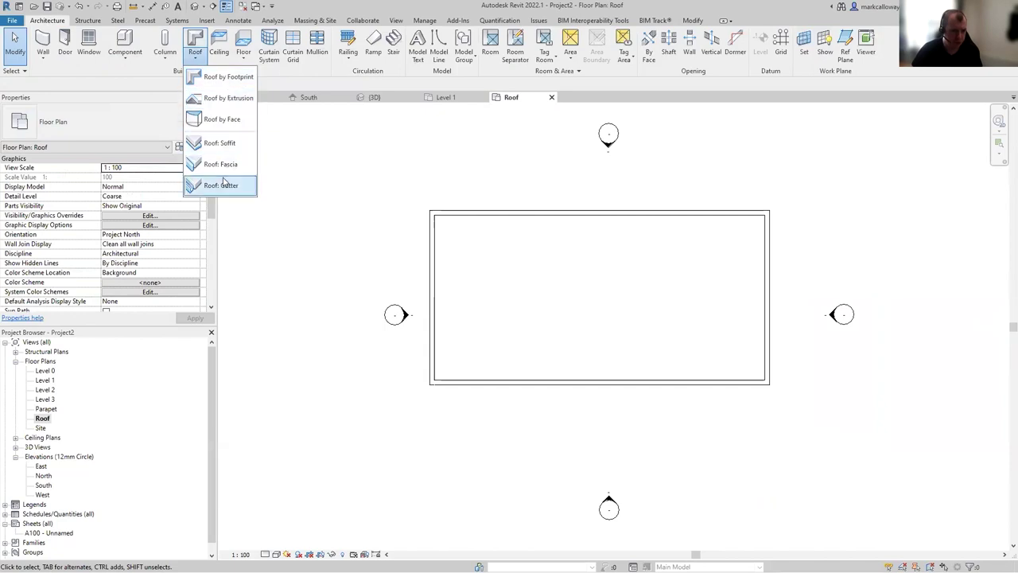
pyautogui.click(221, 78)
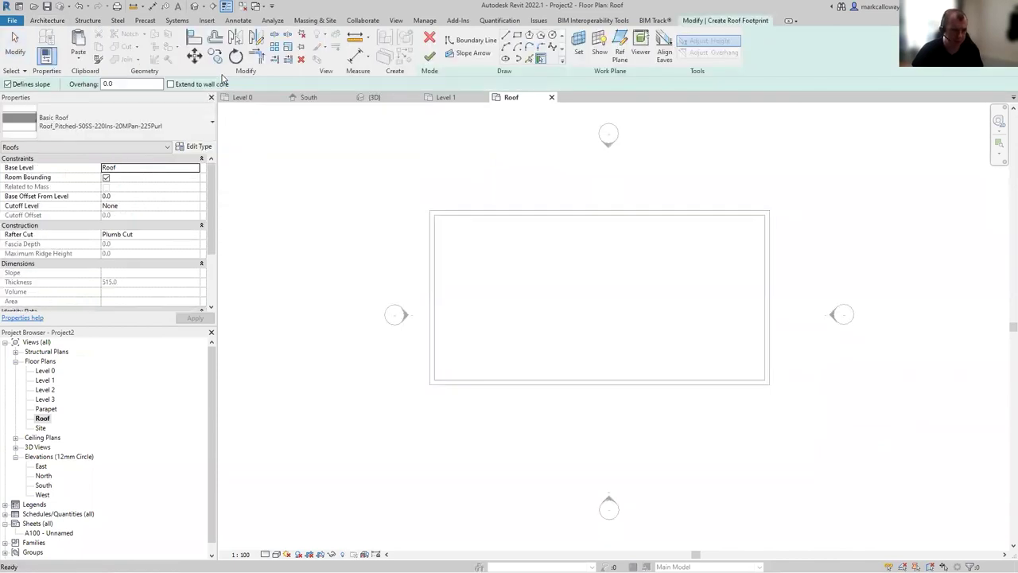
pyautogui.click(166, 120)
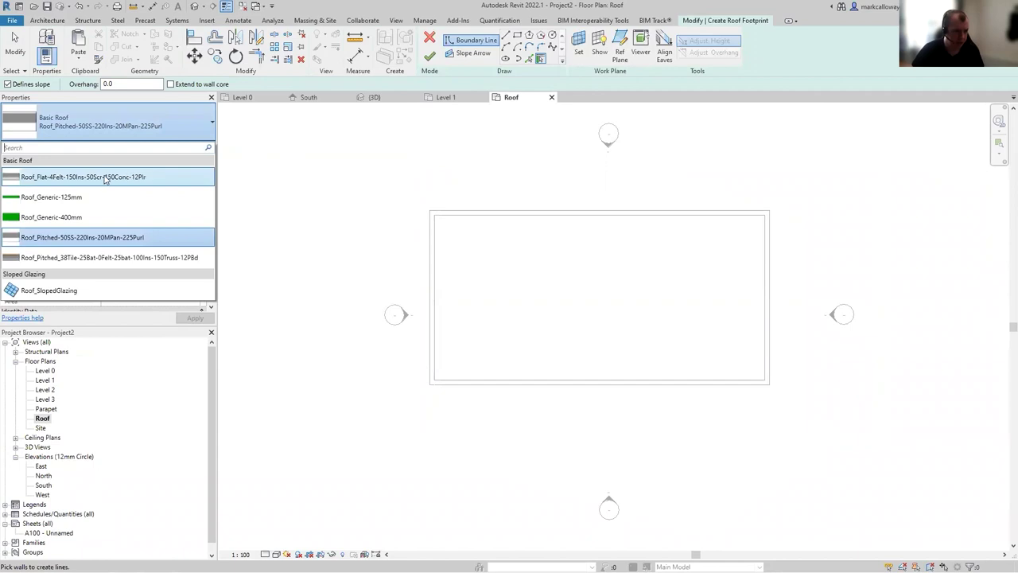
pyautogui.click(54, 178)
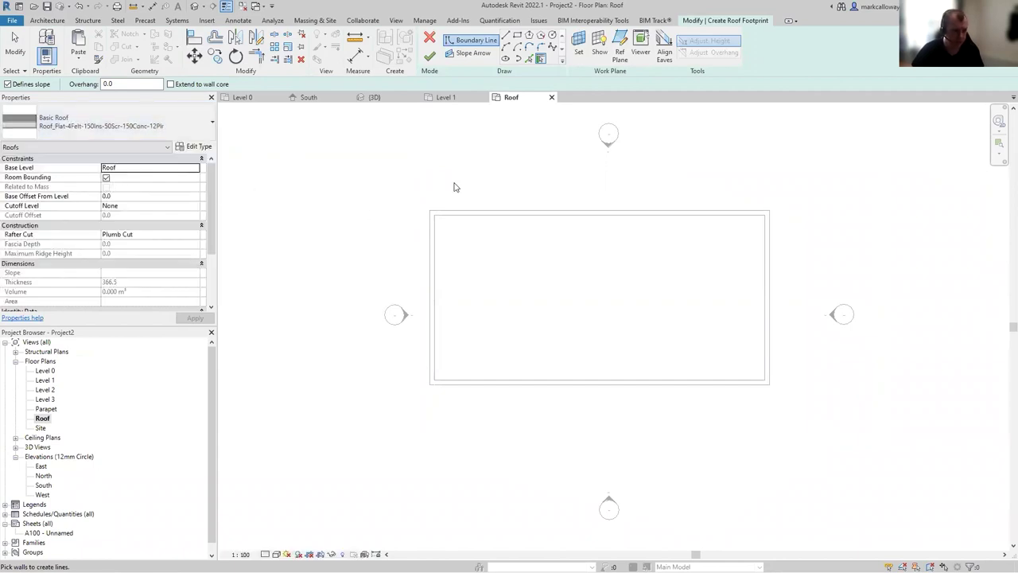
# Step: Pick the inner faces of the four exterior walls as slope-defining roof boundary lines and end the picking
pyautogui.click(481, 216)
pyautogui.click(764, 262)
pyautogui.click(598, 380)
pyautogui.click(435, 286)
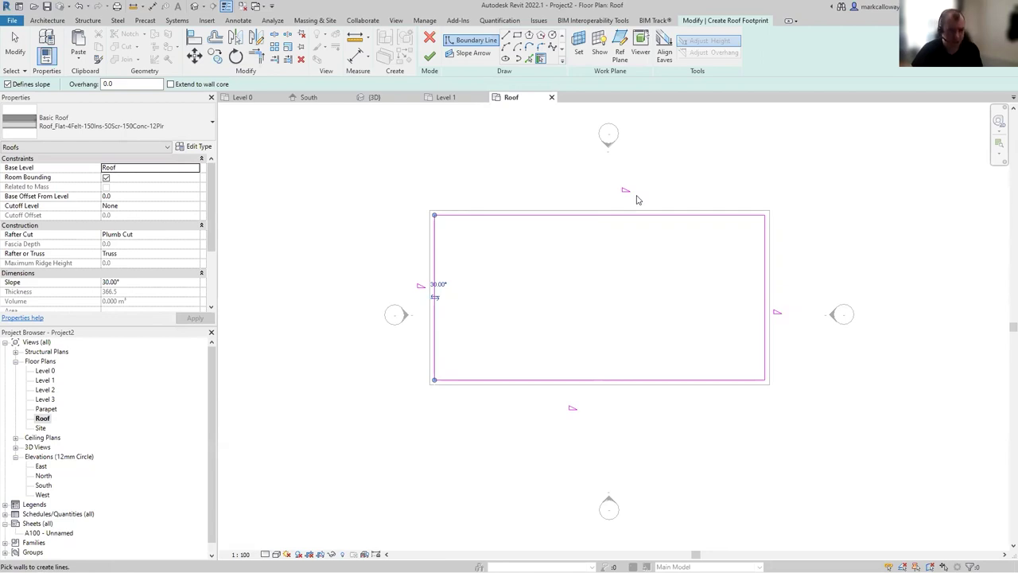
pyautogui.click(447, 285)
pyautogui.click(496, 418)
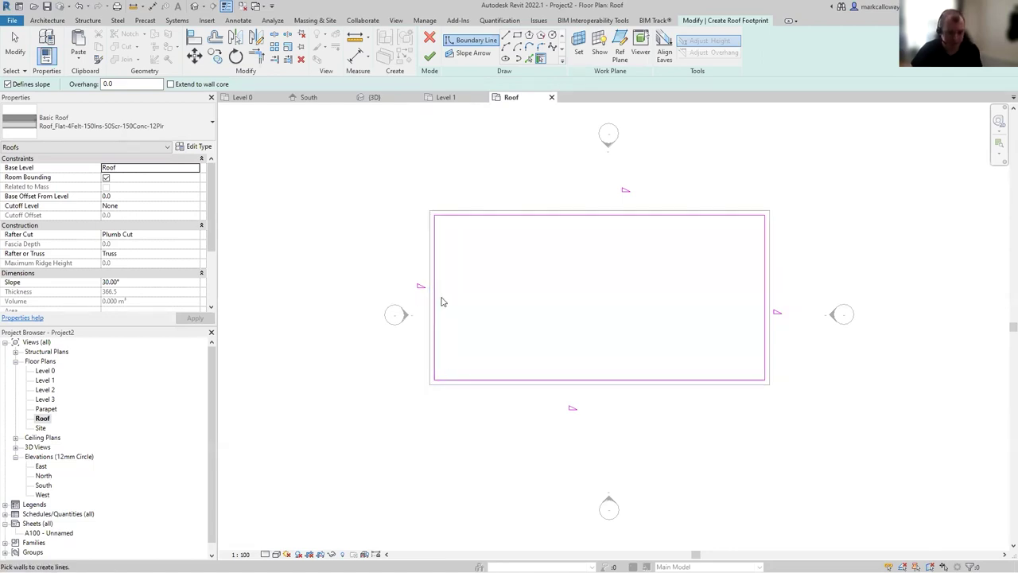
pyautogui.press('Escape')
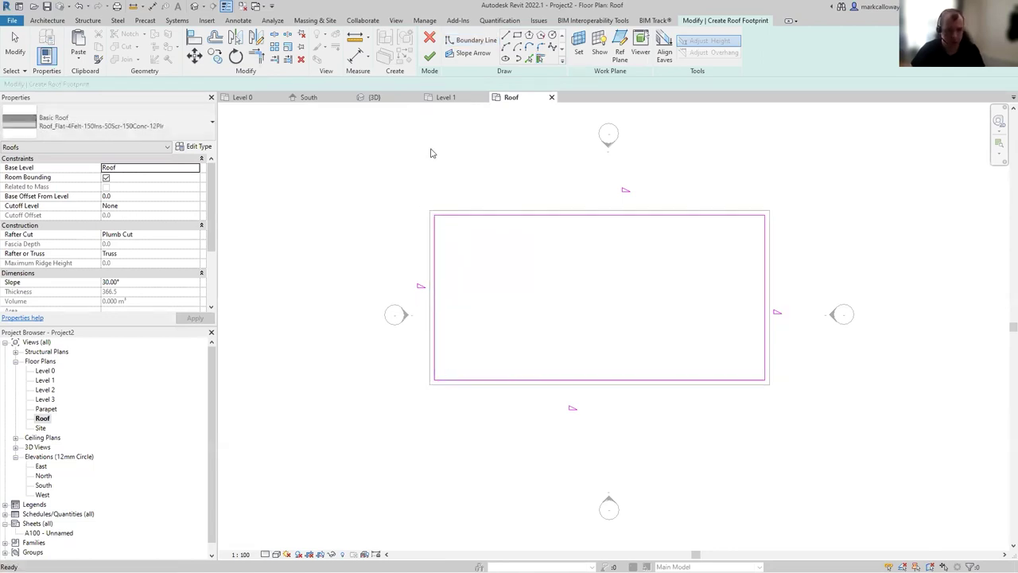
# Step: Set the slope of all four roof boundary lines to 5 degrees and finish the roof
pyautogui.moveTo(410, 164)
pyautogui.mouseDown()
pyautogui.moveTo(727, 398)
pyautogui.moveTo(777, 409)
pyautogui.mouseUp()
pyautogui.click(150, 214)
pyautogui.write('5')
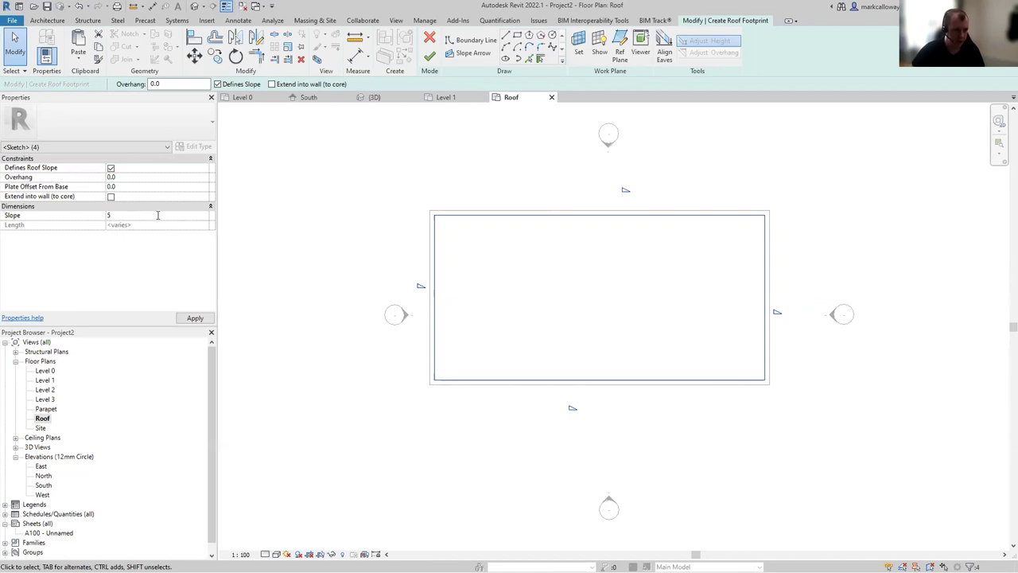
pyautogui.press('Return')
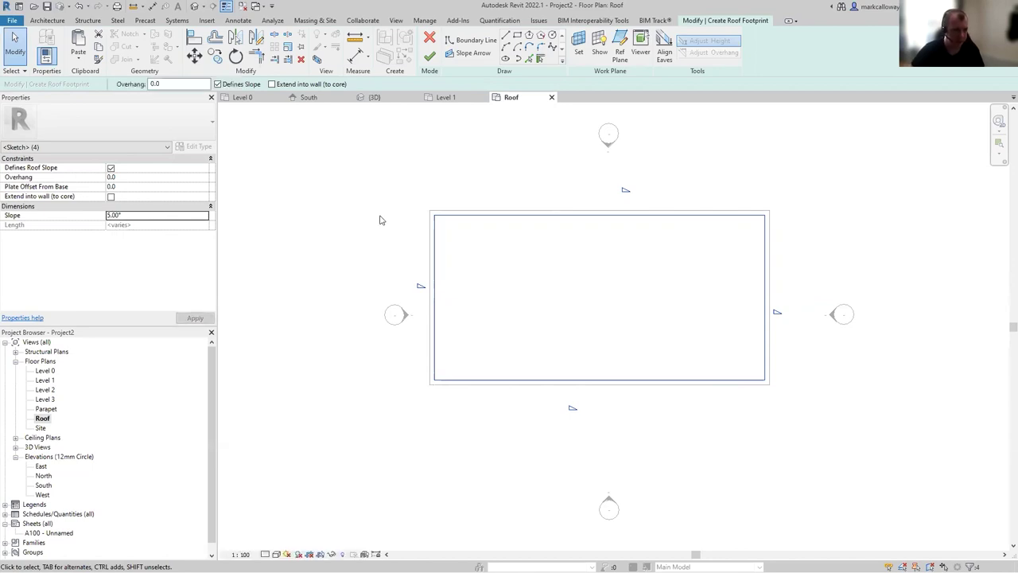
pyautogui.click(430, 58)
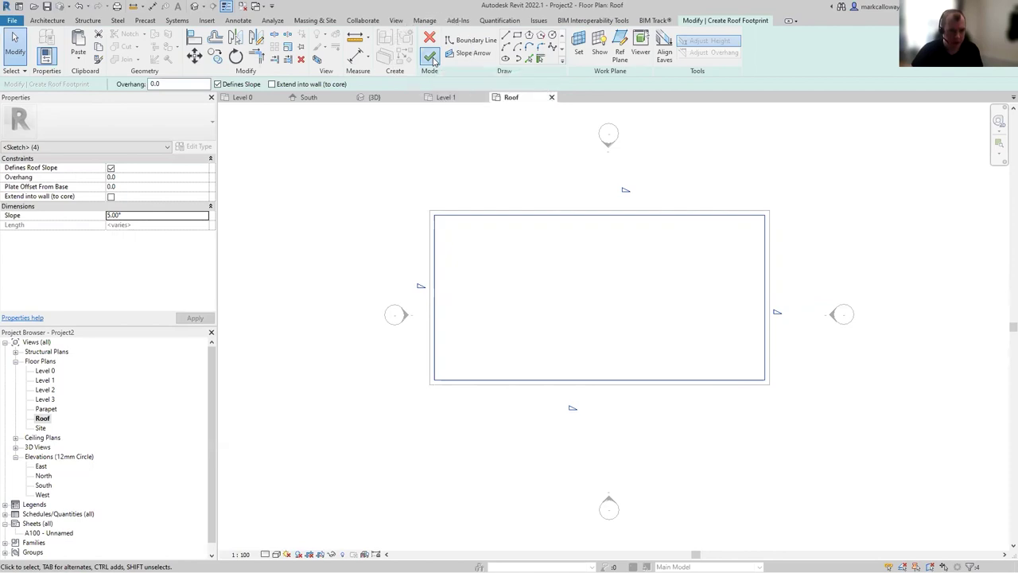
# Step: Edit the roof footprint in the 3D view, turn off Defines Roof Slope for all four boundary lines, and finish the roof
pyautogui.click(371, 97)
pyautogui.click(334, 241)
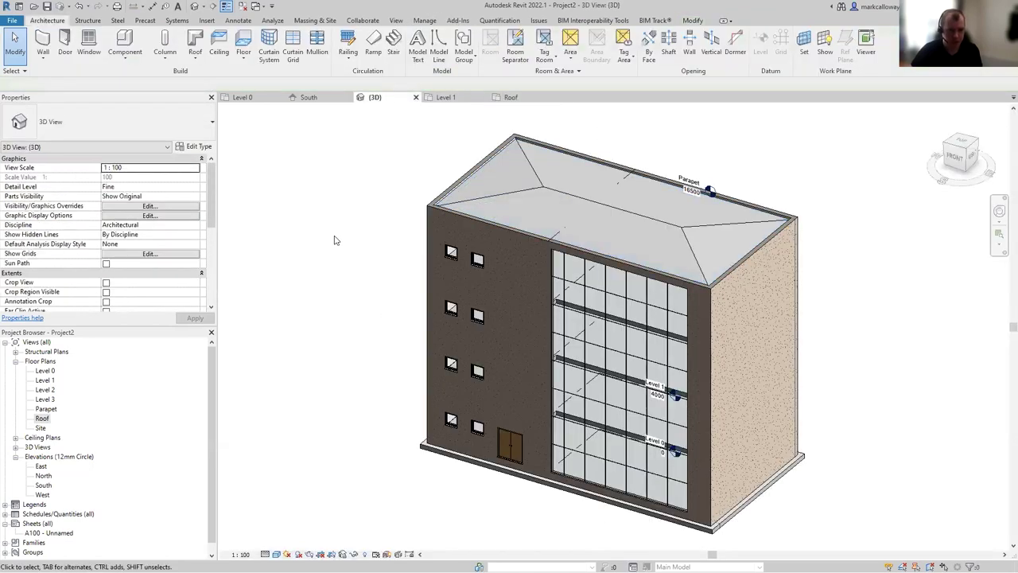
pyautogui.keyDown('shift'); pyautogui.moveTo(811, 352); pyautogui.dragTo(868, 406, button='middle'); pyautogui.keyUp('shift')
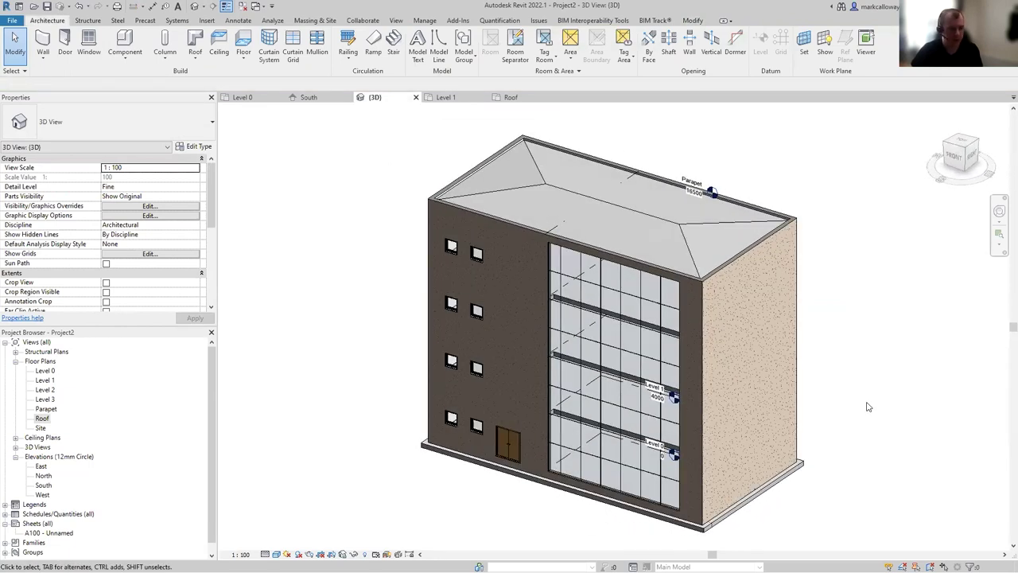
pyautogui.click(676, 221)
pyautogui.click(434, 52)
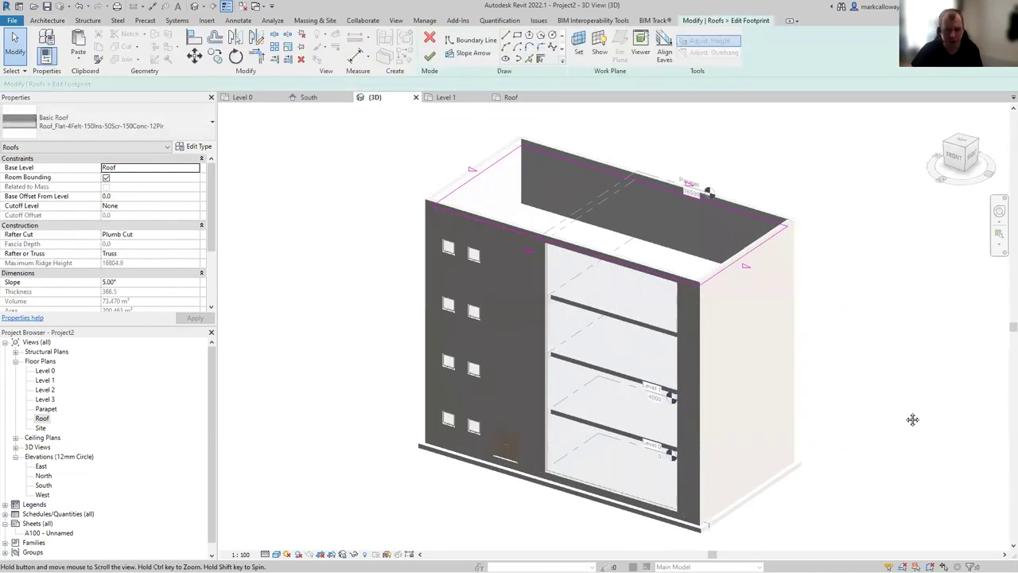
pyautogui.moveTo(912, 419); pyautogui.dragTo(867, 455, button='middle')
pyautogui.moveTo(302, 176)
pyautogui.mouseDown()
pyautogui.moveTo(819, 402)
pyautogui.moveTo(812, 426)
pyautogui.mouseUp()
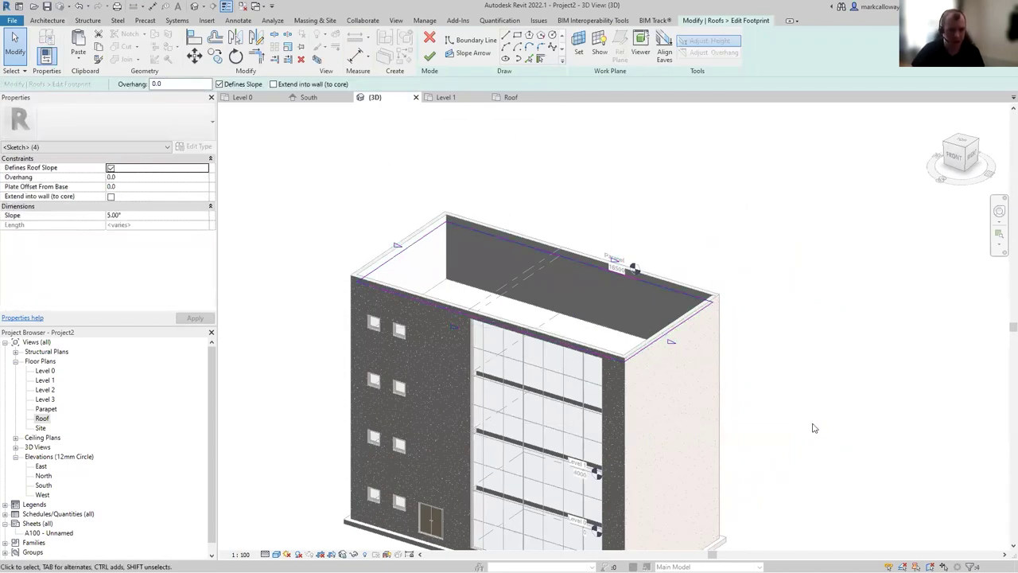
pyautogui.click(111, 168)
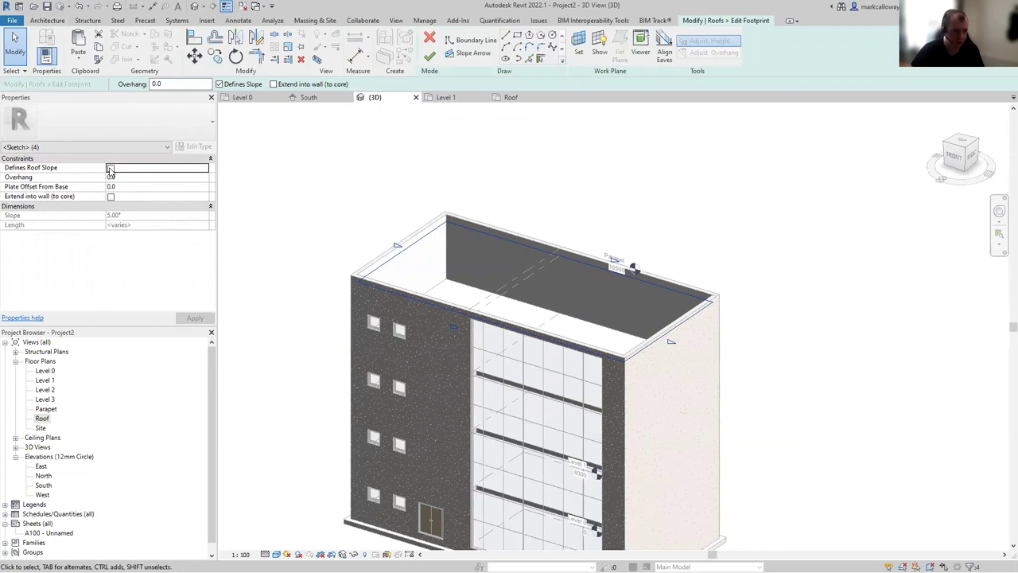
pyautogui.click(430, 58)
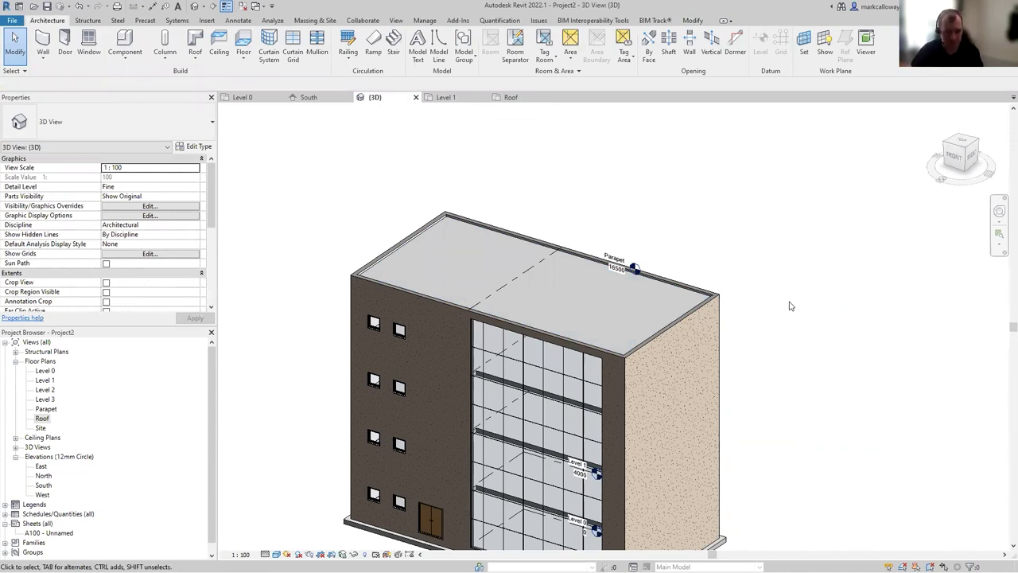
# Step: On the Level 0 plan, draw a Wall-Int_12P-100Blk-12P wall horizontally from the west exterior wall, then north to the rear exterior wall
pyautogui.keyDown('shift'); pyautogui.moveTo(731, 403); pyautogui.dragTo(488, 454, button='middle'); pyautogui.keyUp('shift')
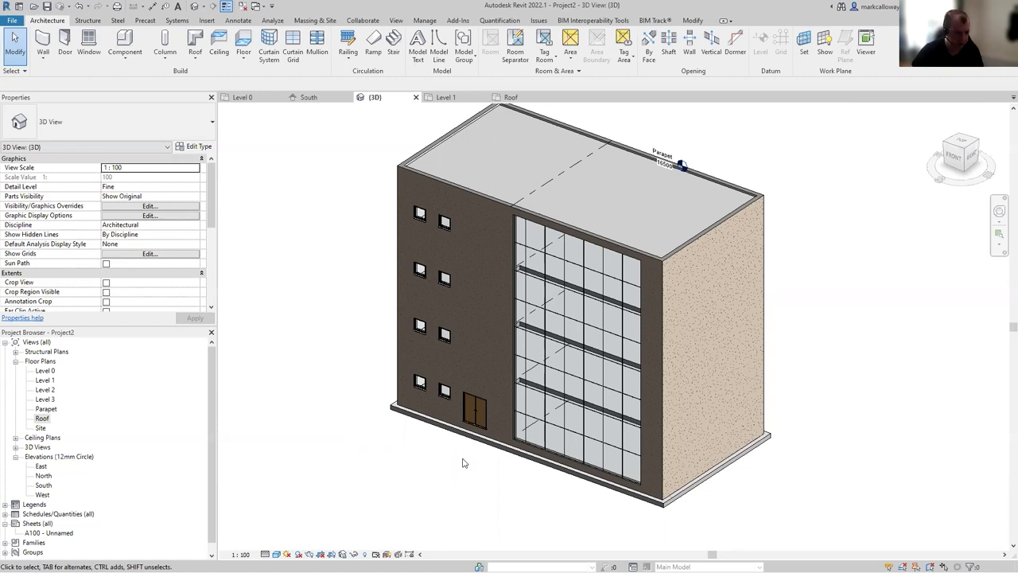
pyautogui.doubleClick(45, 371)
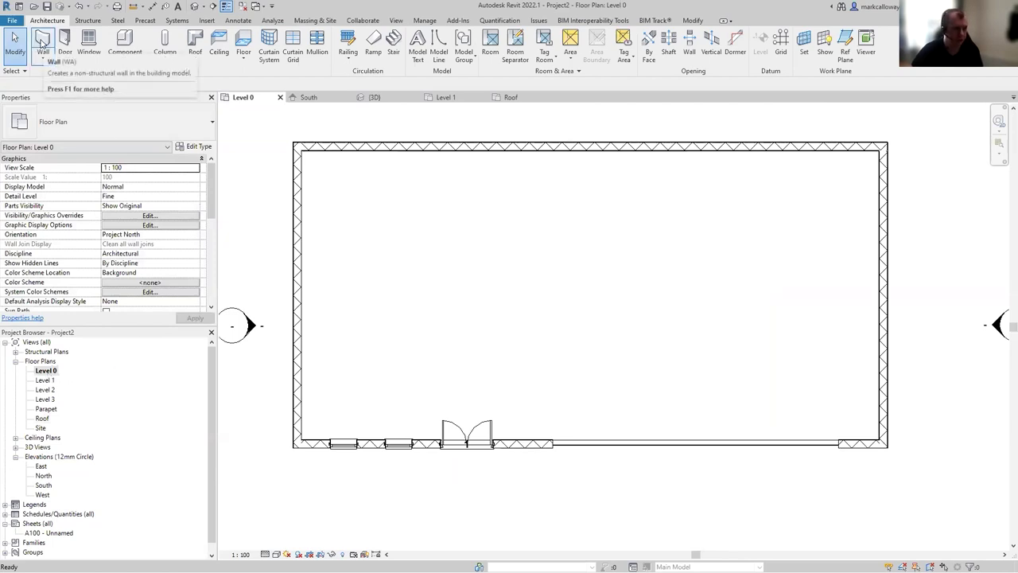
pyautogui.click(43, 40)
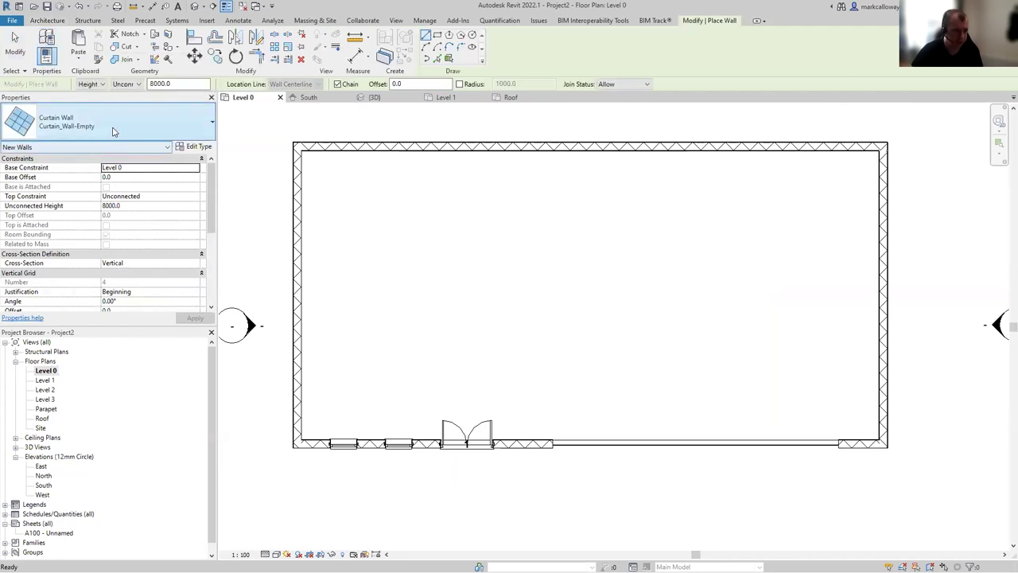
pyautogui.click(113, 127)
pyautogui.moveTo(213, 322); pyautogui.dragTo(213, 277)
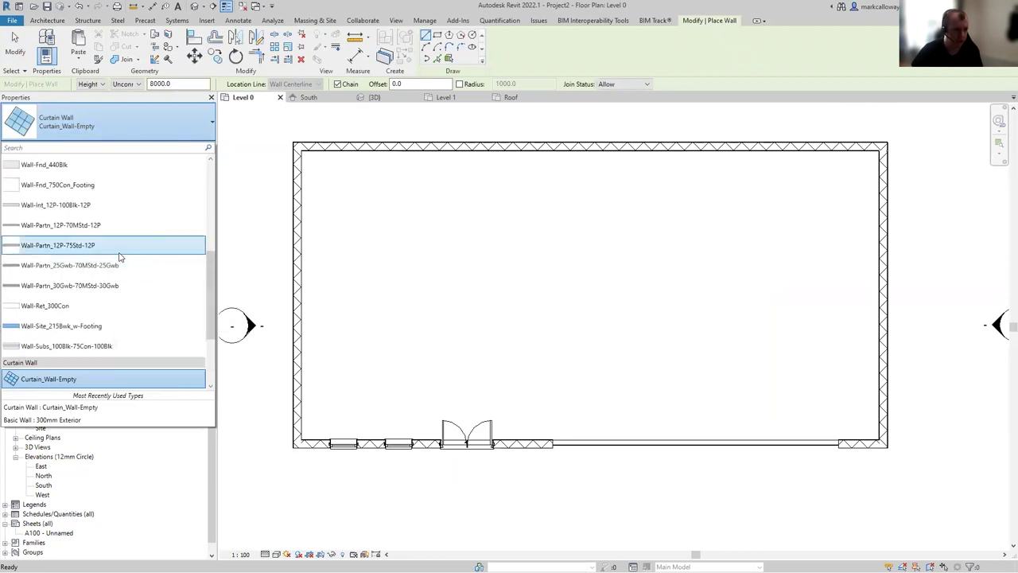
pyautogui.click(113, 206)
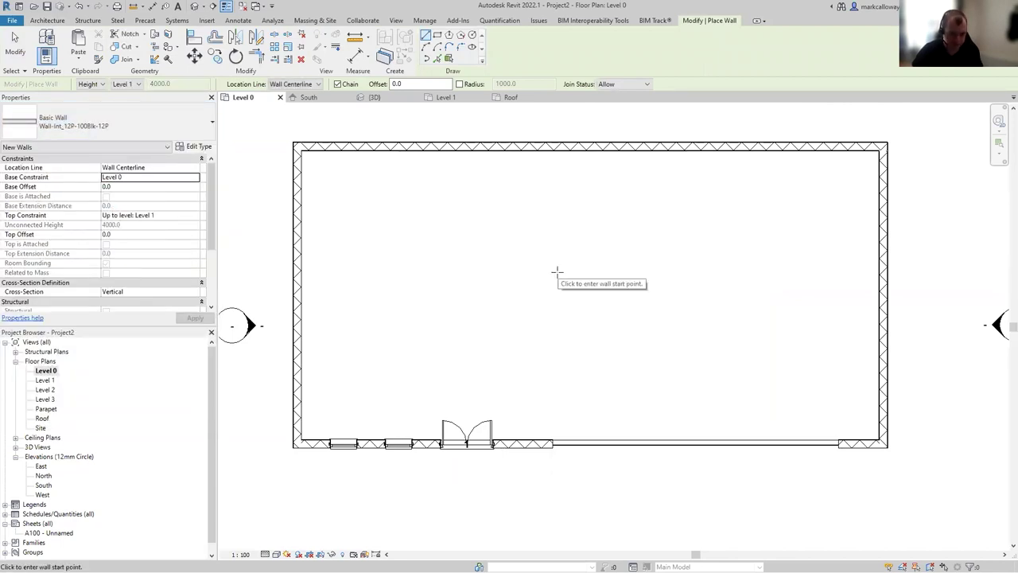
pyautogui.click(300, 296)
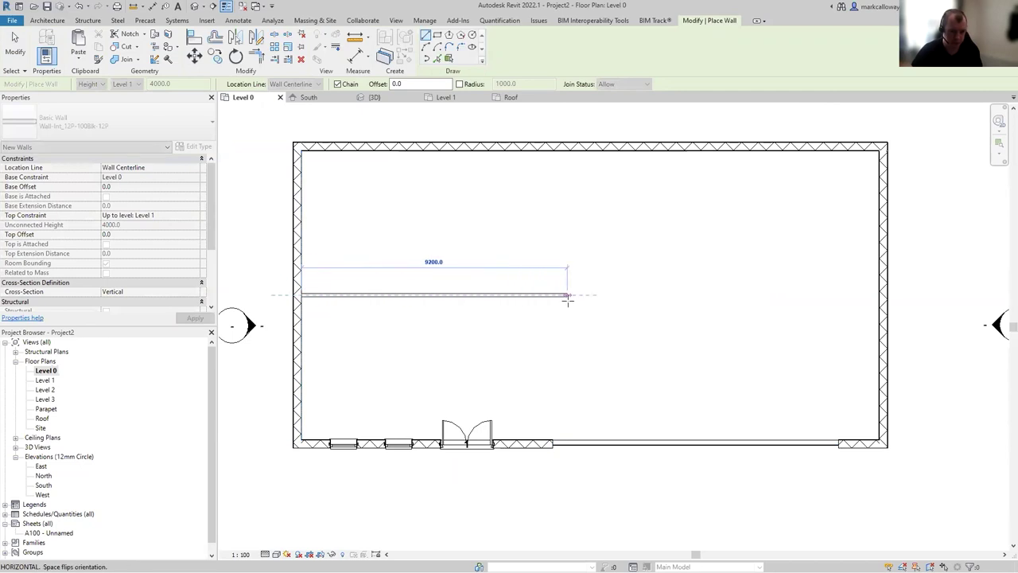
pyautogui.click(624, 295)
pyautogui.click(622, 150)
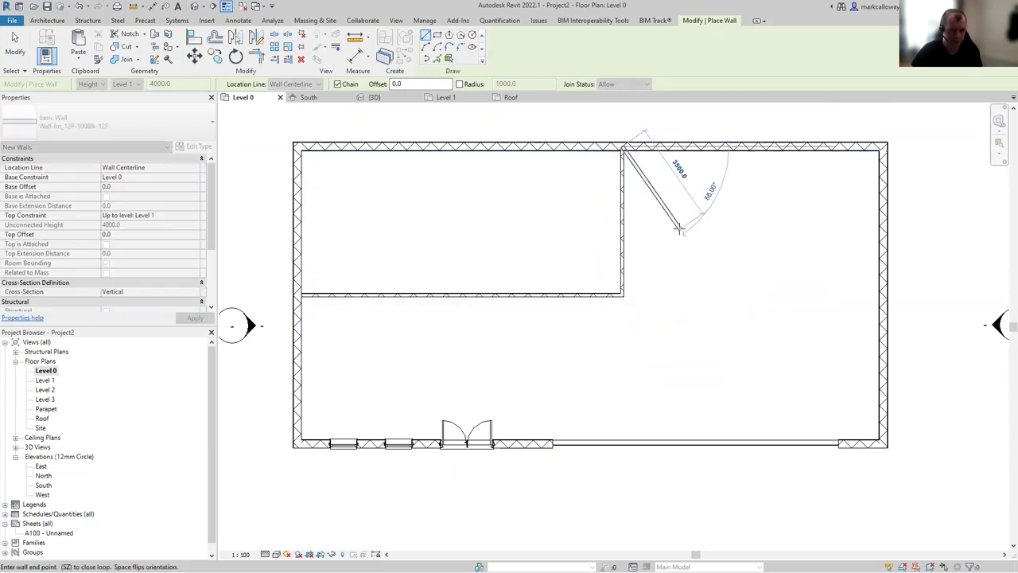
pyautogui.press('Escape')
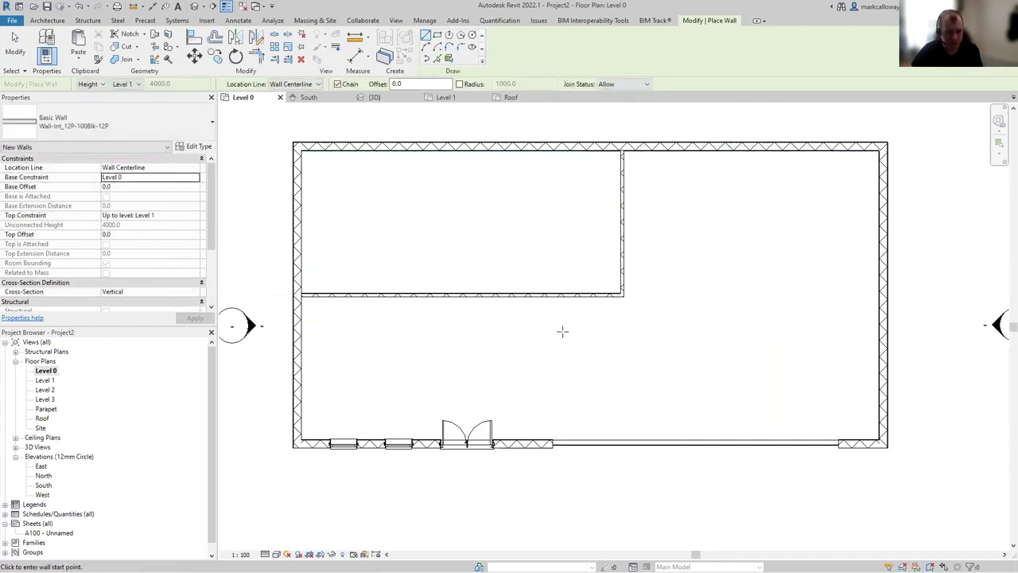
# Step: Draw two vertical partitions about 3000 mm apart from the horizontal interior wall up to the north exterior wall
pyautogui.click(380, 295)
pyautogui.click(381, 153)
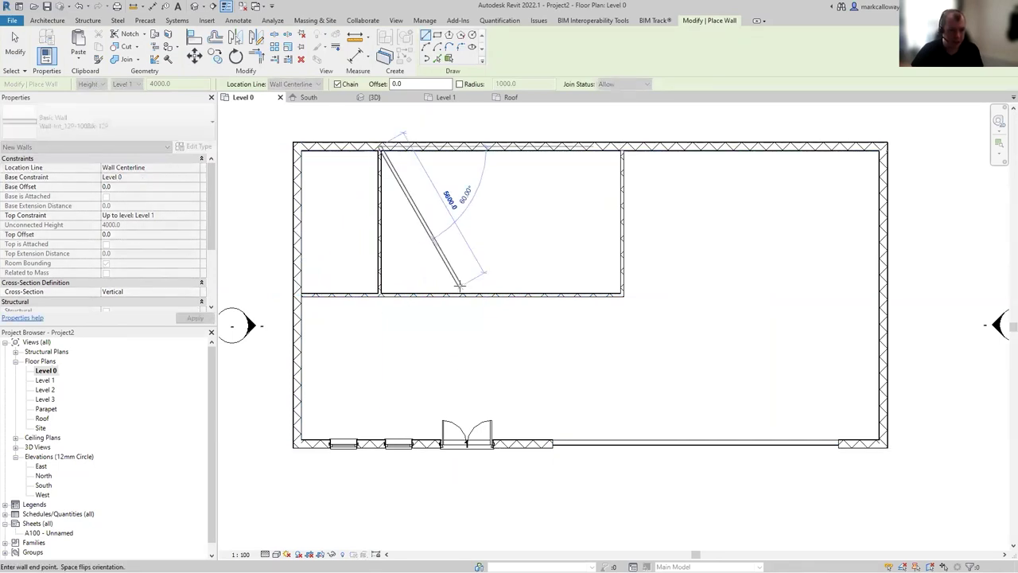
pyautogui.press('Escape')
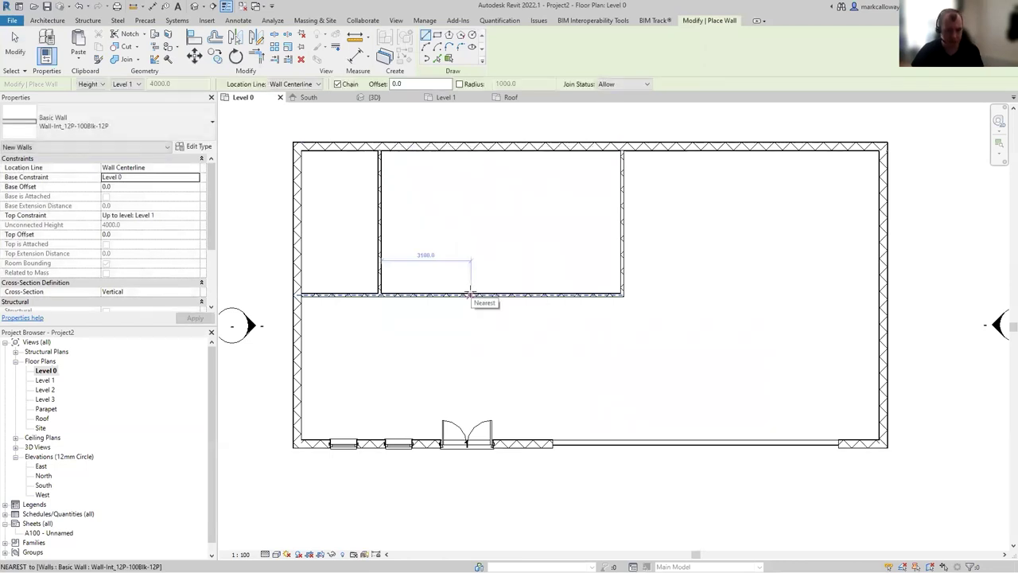
pyautogui.click(470, 294)
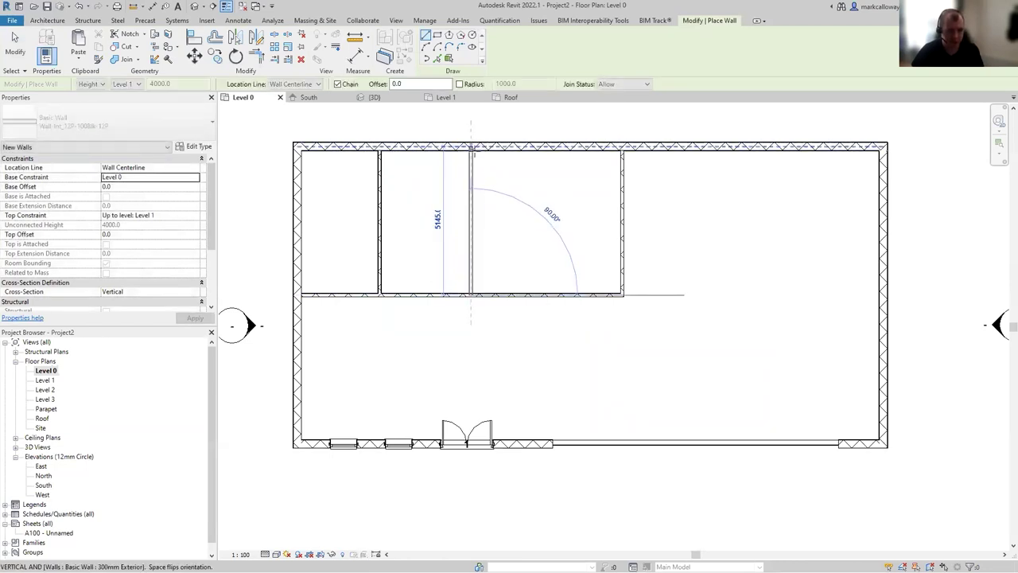
pyautogui.click(470, 152)
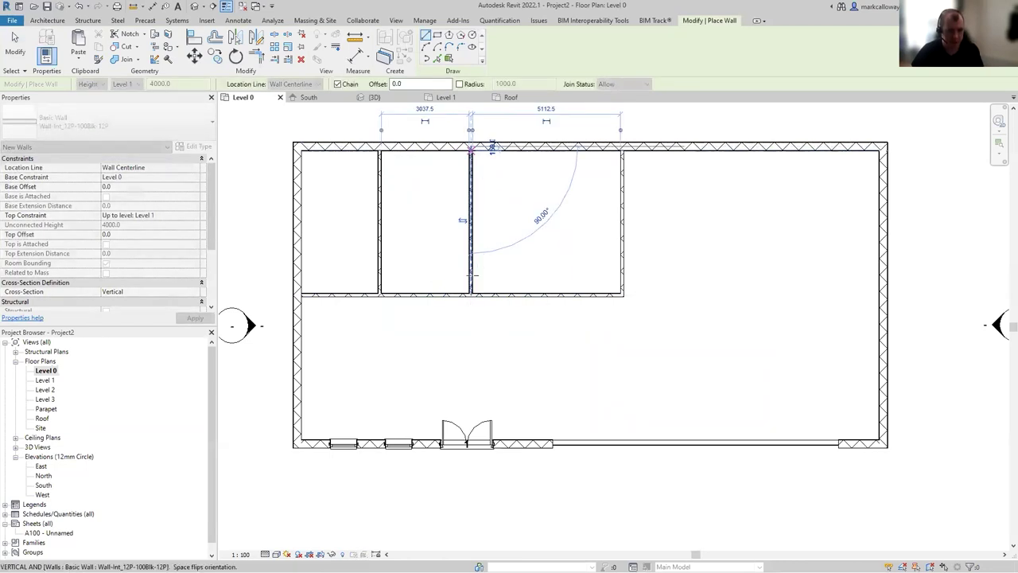
pyautogui.press('Escape')
# Step: Draw a horizontal cross wall midway between the two vertical partitions and end wall placement
pyautogui.click(379, 222)
pyautogui.click(470, 222)
pyautogui.press('Escape')
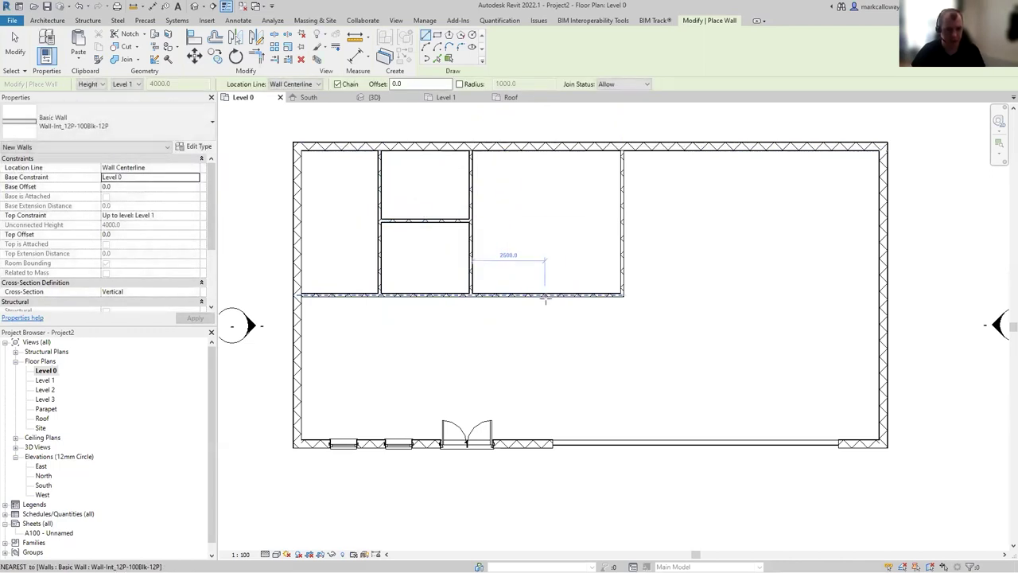
pyautogui.press('Escape')
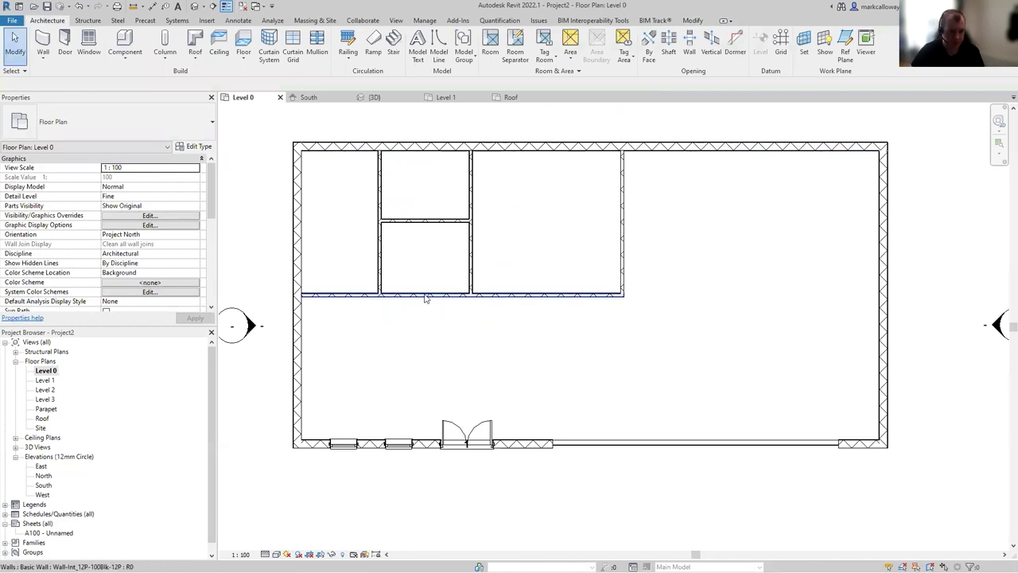
# Step: Orient the 3D view to Floor Plan: Level 0 and orbit to view the ground floor's interior walls from above
pyautogui.click(513, 99)
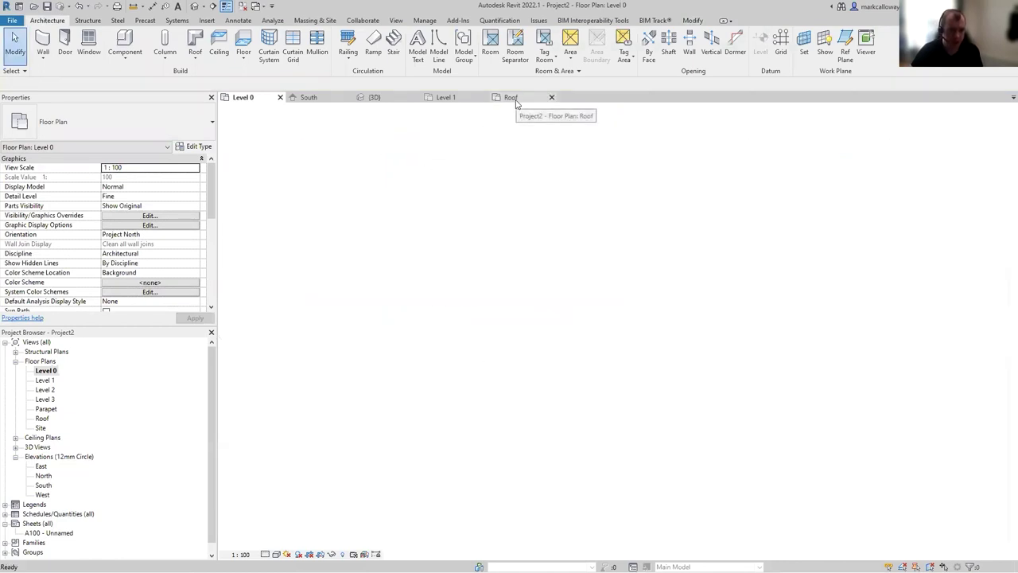
pyautogui.click(372, 97)
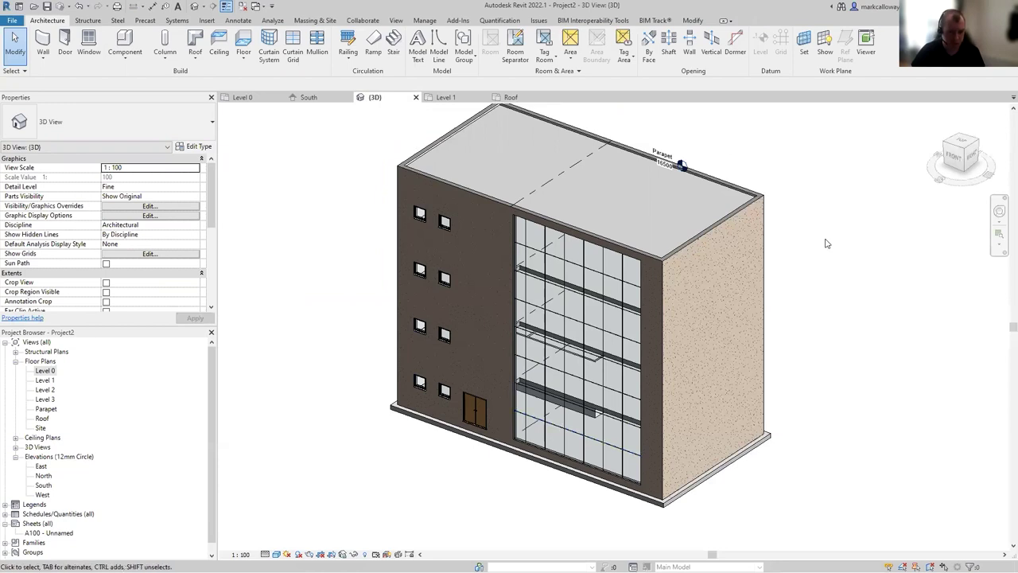
pyautogui.rightClick(960, 153)
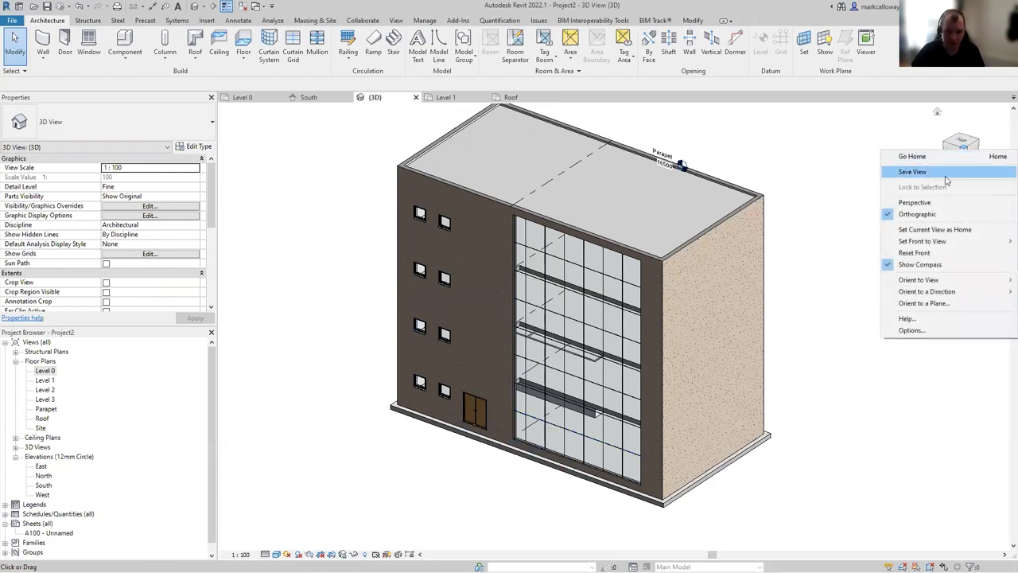
pyautogui.moveTo(922, 280)
pyautogui.moveTo(872, 283)
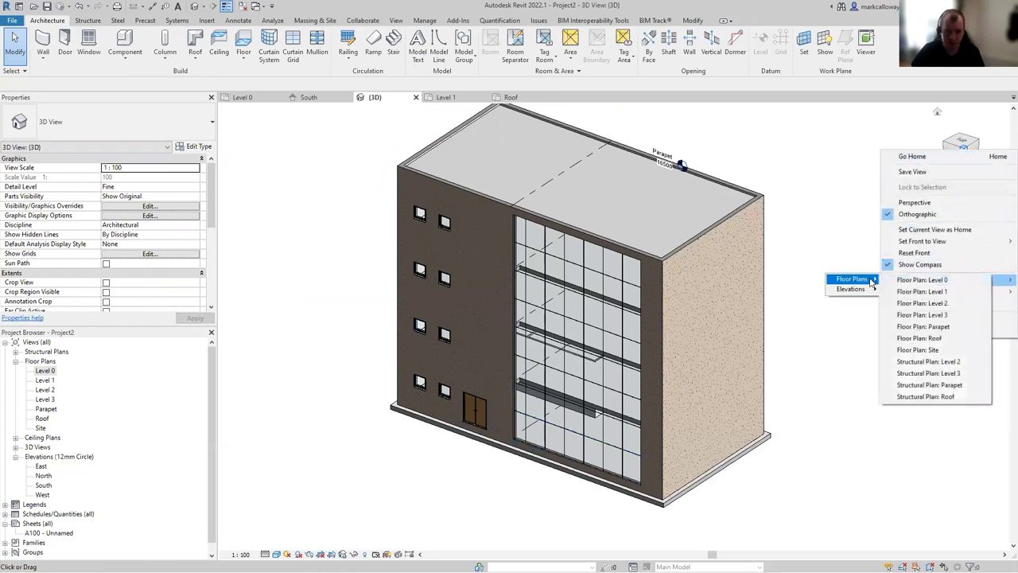
pyautogui.click(918, 279)
pyautogui.keyDown('shift'); pyautogui.moveTo(837, 470); pyautogui.dragTo(740, 279, button='middle'); pyautogui.keyUp('shift')
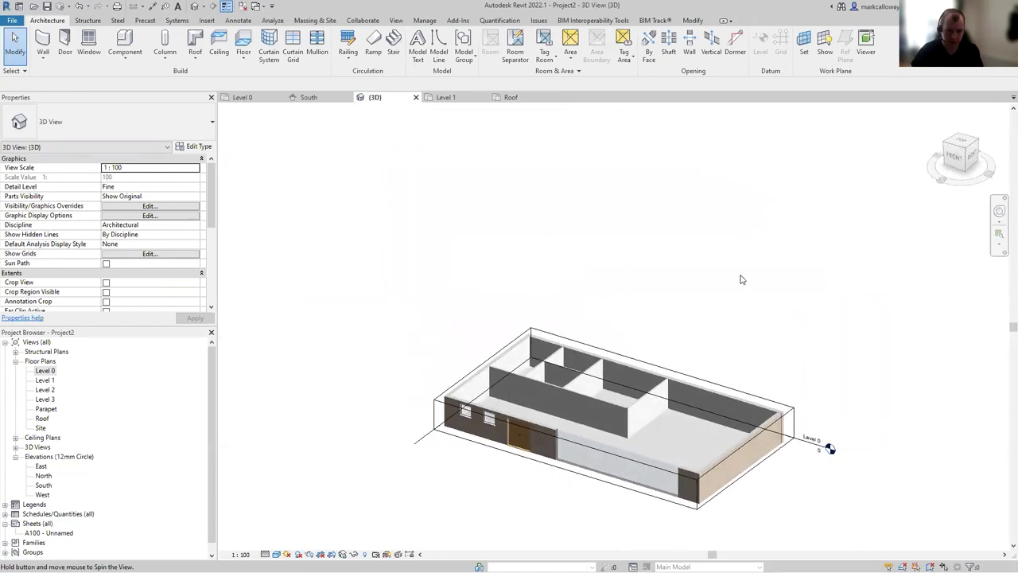
pyautogui.scroll(5, 741, 279)
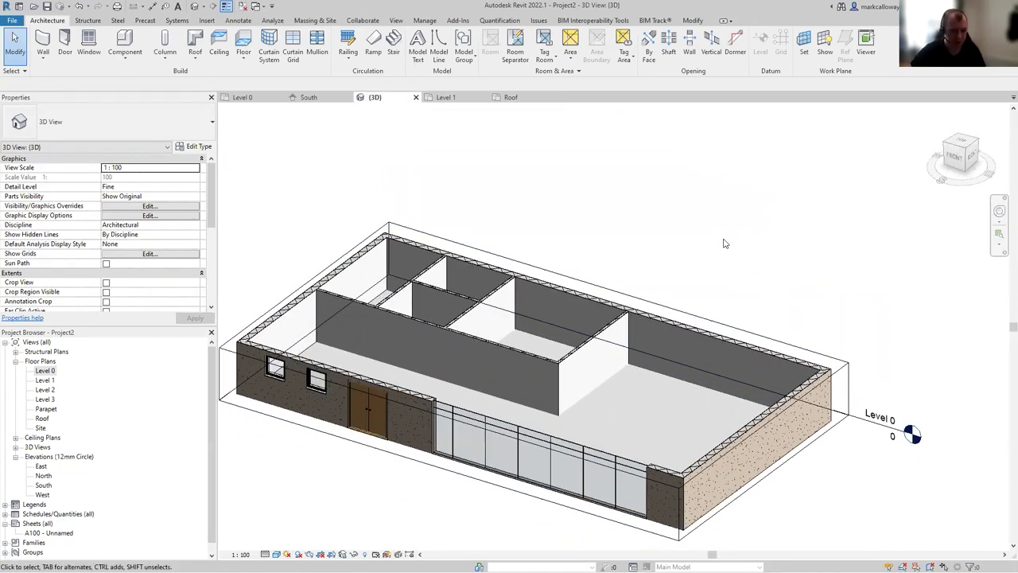
pyautogui.moveTo(625, 233); pyautogui.dragTo(693, 235, button='middle')
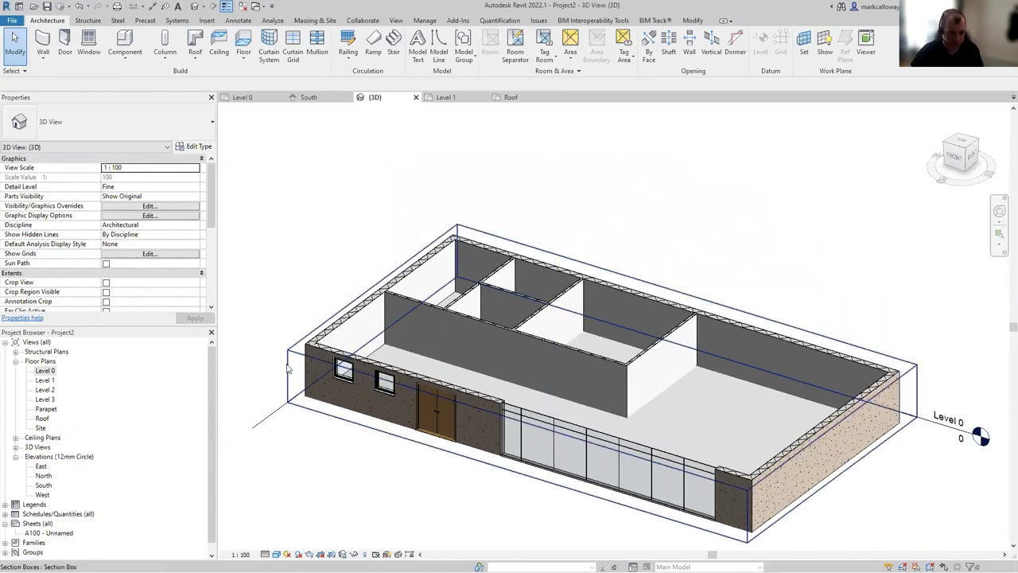
# Step: Hide the section box outline in the 3D view
pyautogui.click(285, 366)
pyautogui.press('Escape')
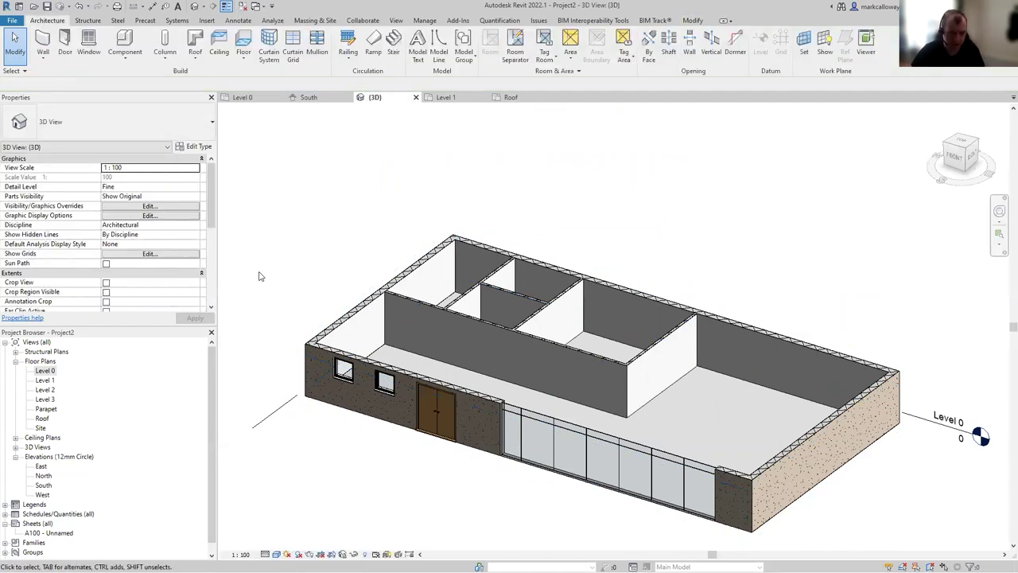
pyautogui.click(483, 340)
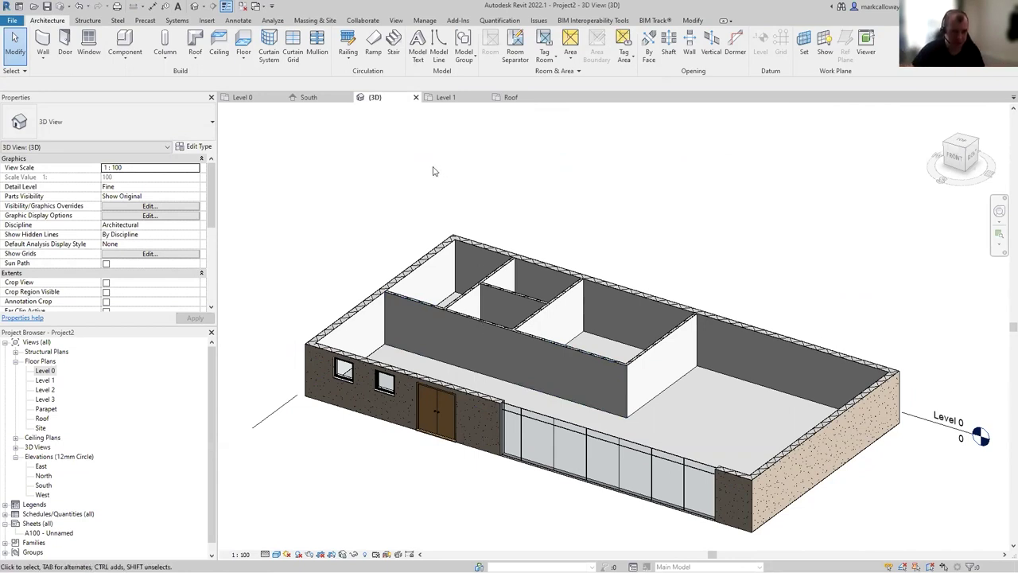
# Step: On the Level 0 plan, split the horizontal interior wall into three segments at its junctions with the two vertical partitions
pyautogui.click(243, 97)
pyautogui.scroll(3, 390, 286)
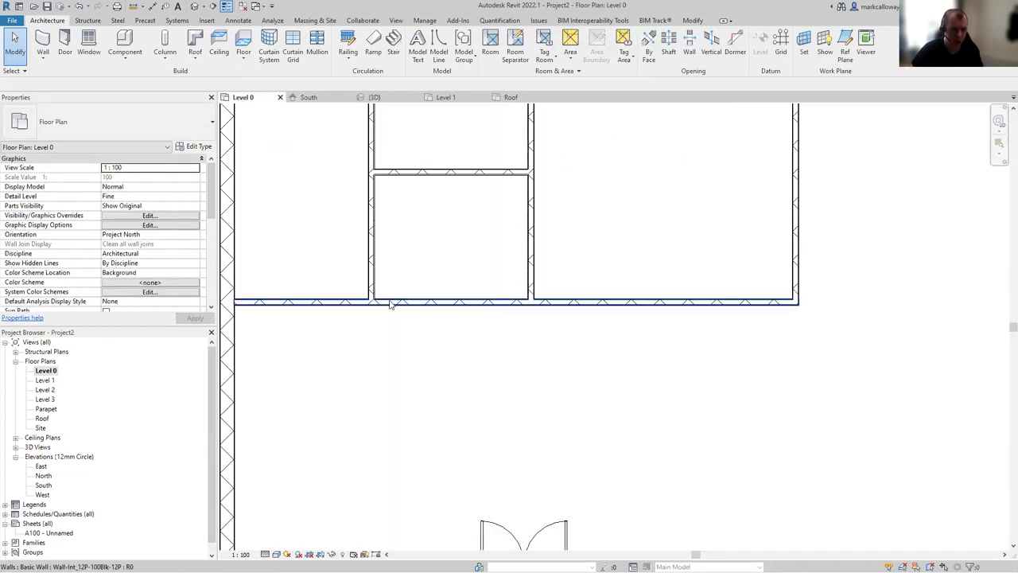
pyautogui.press('ctrl')
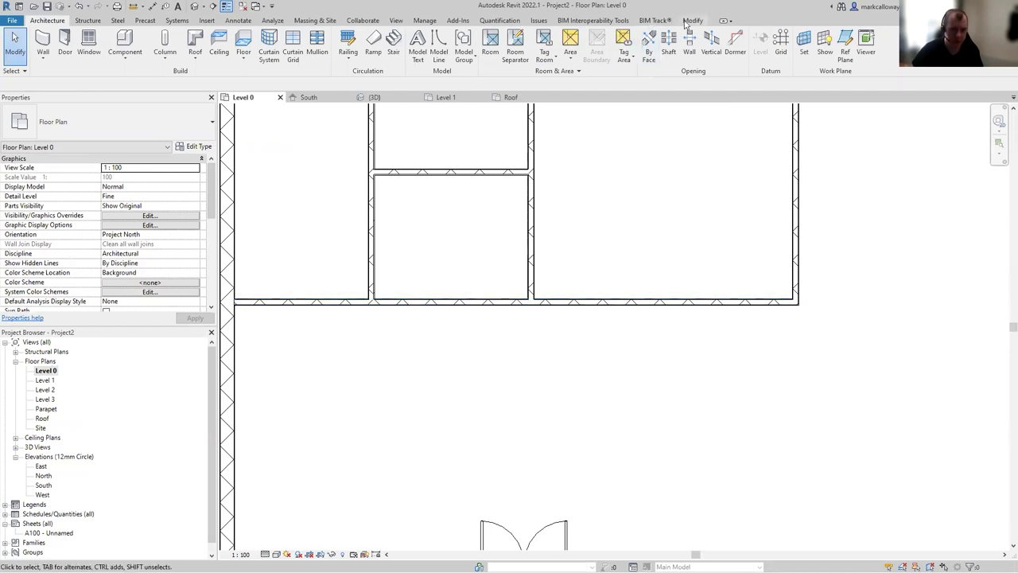
pyautogui.press('m')
pyautogui.press('d')
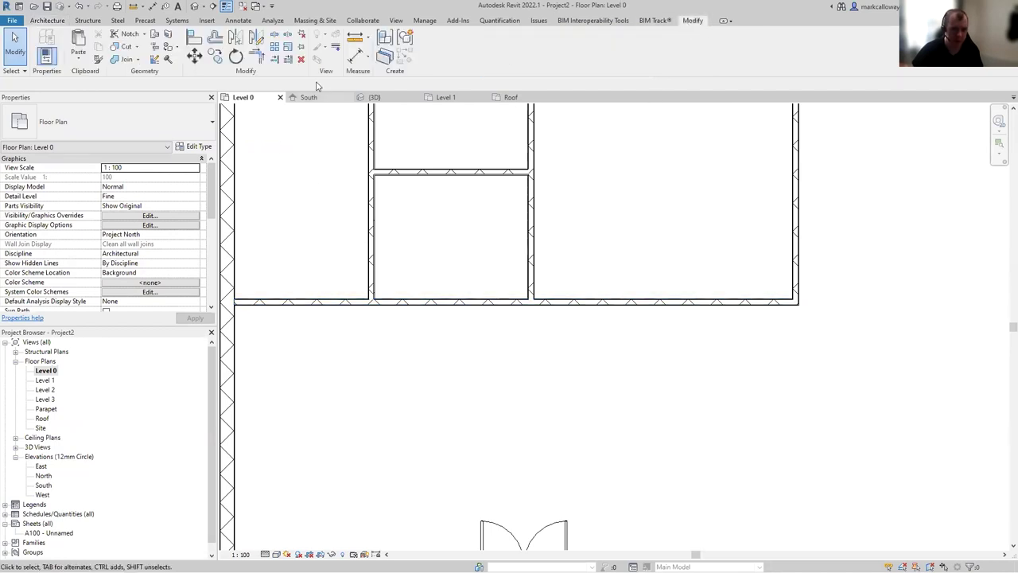
pyautogui.click(275, 40)
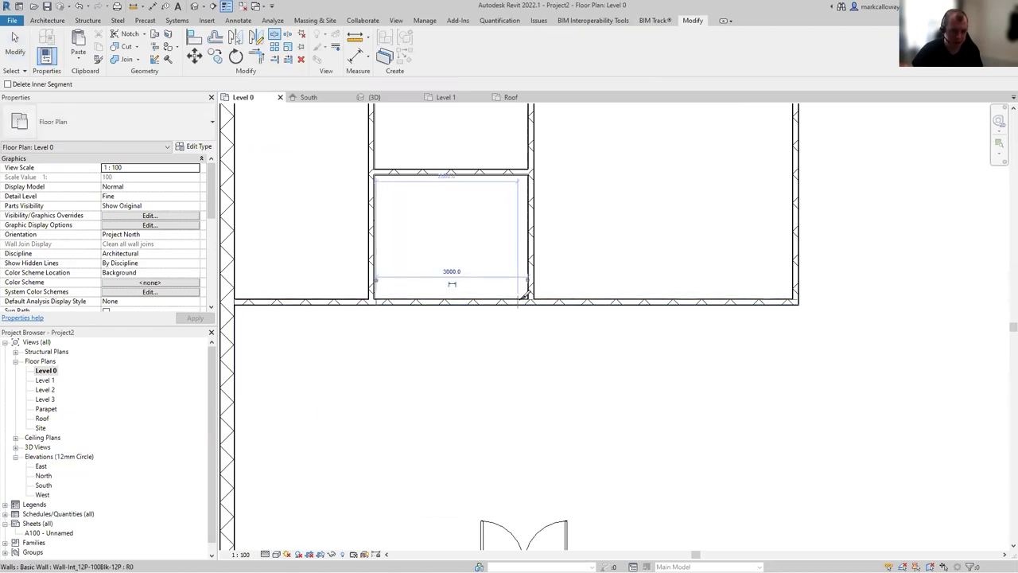
pyautogui.click(525, 295)
pyautogui.press('Escape')
pyautogui.press('Escape')
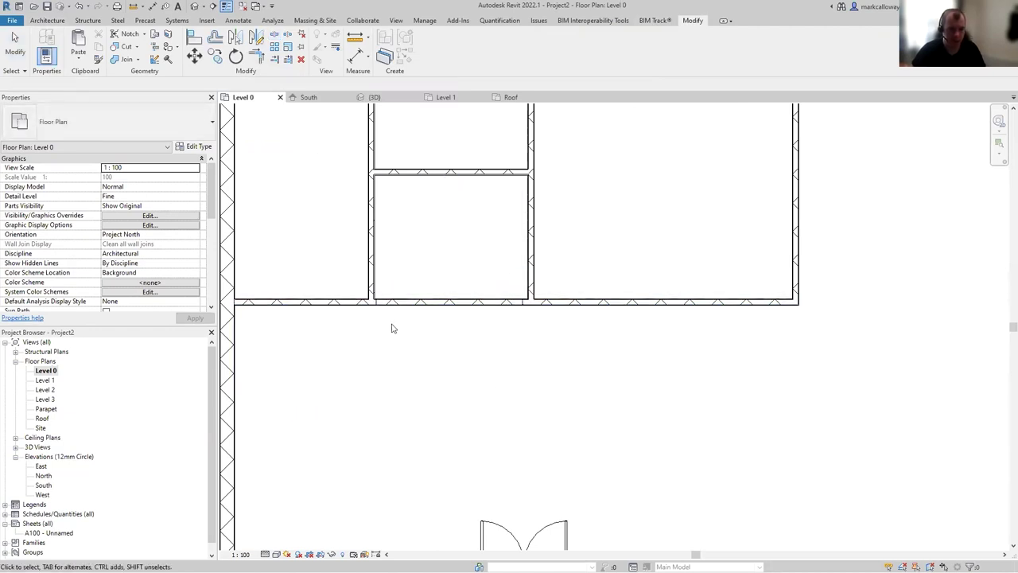
# Step: Check the split by selecting each of the three horizontal wall segments in turn
pyautogui.click(307, 305)
pyautogui.click(446, 303)
pyautogui.click(659, 300)
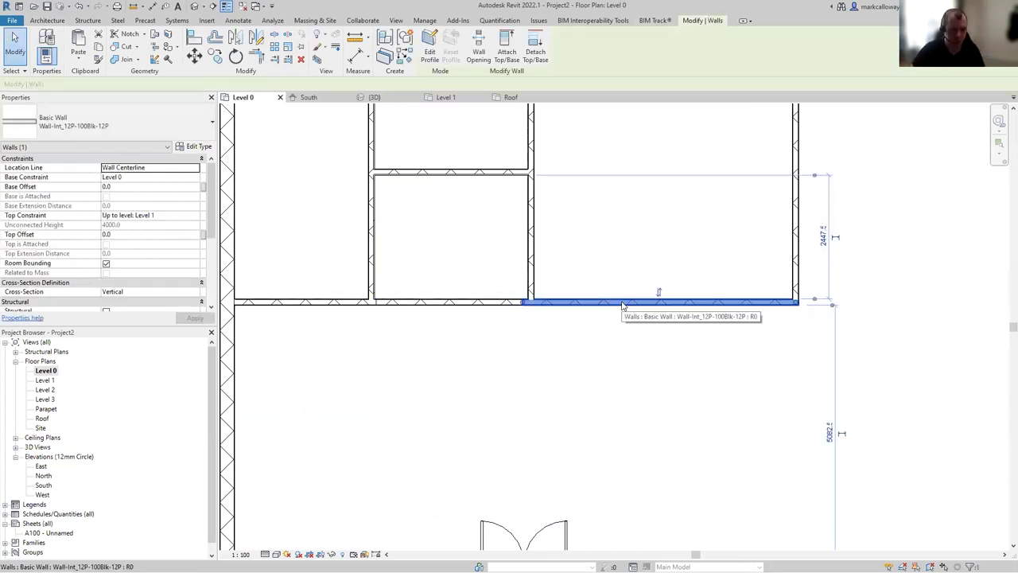
# Step: Set the middle horizontal wall segment's top constraint to Unconnected with an unconnected height of 1000
pyautogui.click(480, 302)
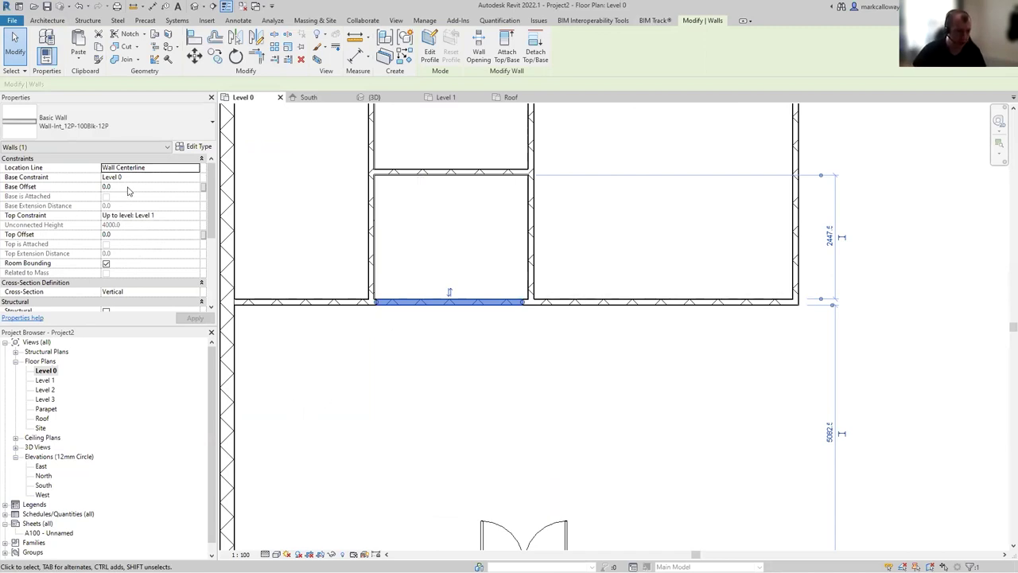
pyautogui.click(179, 215)
pyautogui.click(194, 216)
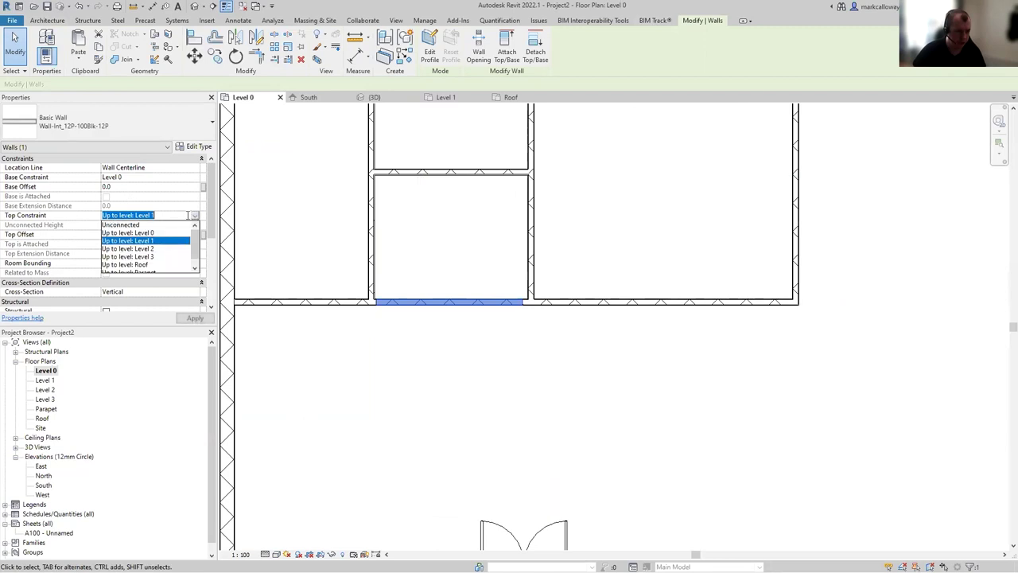
pyautogui.click(158, 226)
pyautogui.click(142, 225)
pyautogui.write('1000.0')
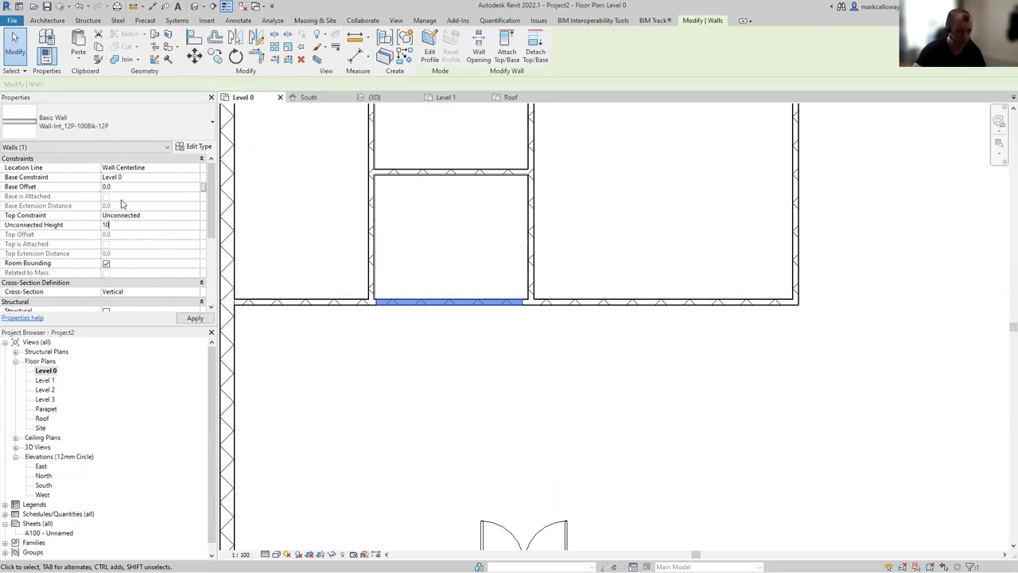
pyautogui.click(299, 211)
# Step: In the 3D view, start an in-place model in the Generic Models category and name it Counter
pyautogui.click(374, 97)
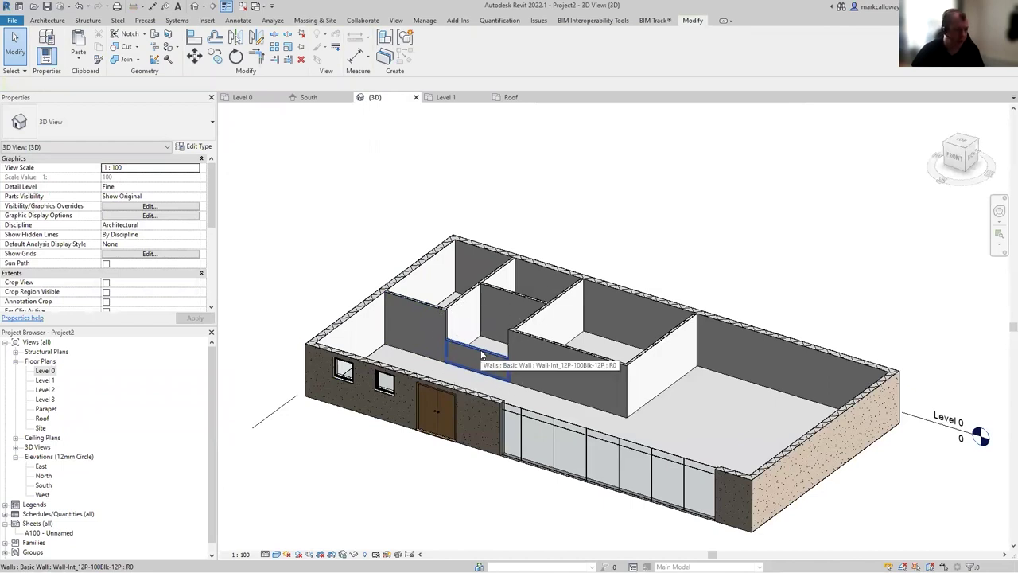
pyautogui.scroll(5, 481, 353)
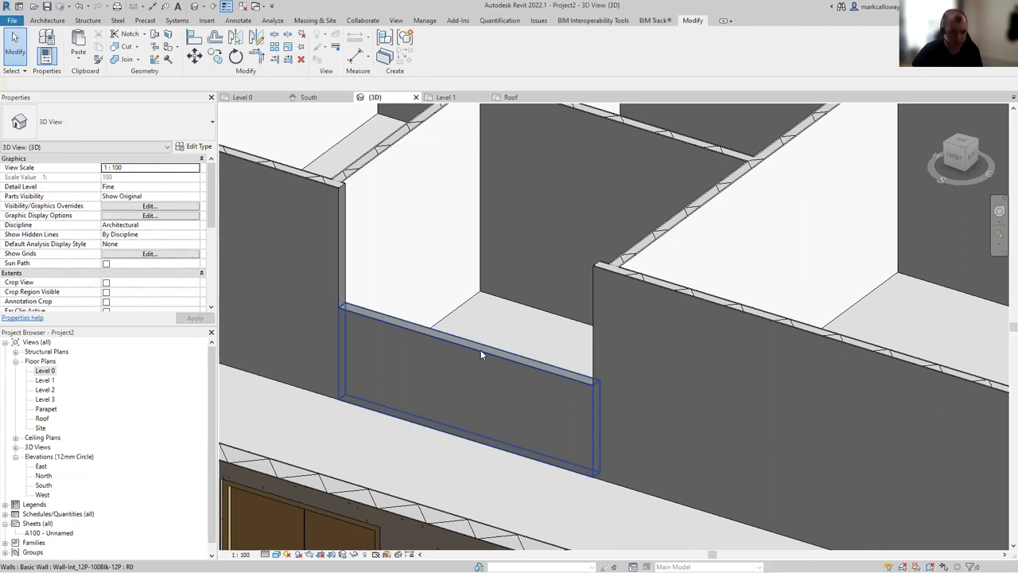
pyautogui.hotkey('ctrl', 'z')
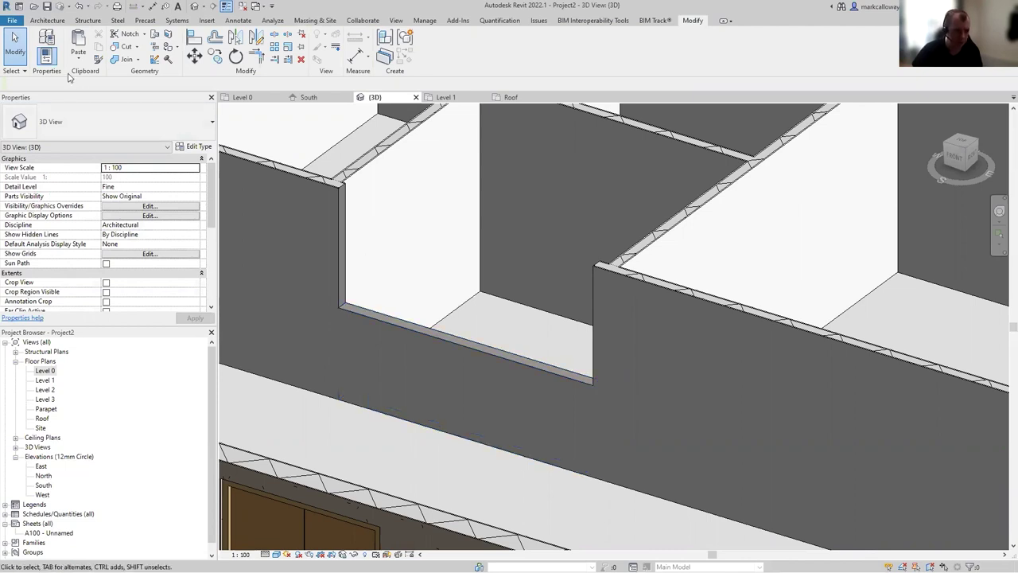
pyautogui.click(46, 21)
pyautogui.click(132, 60)
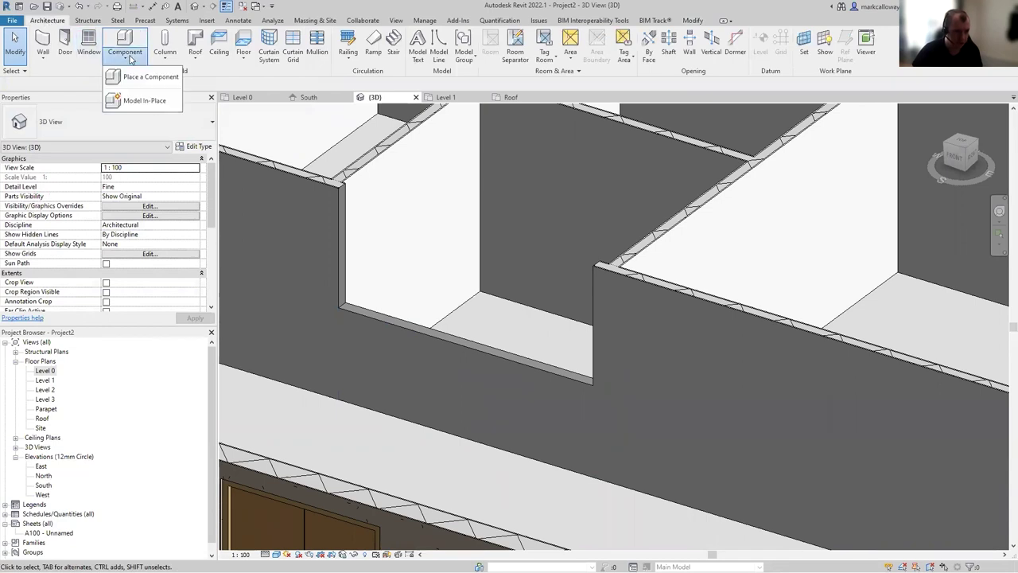
pyautogui.click(140, 102)
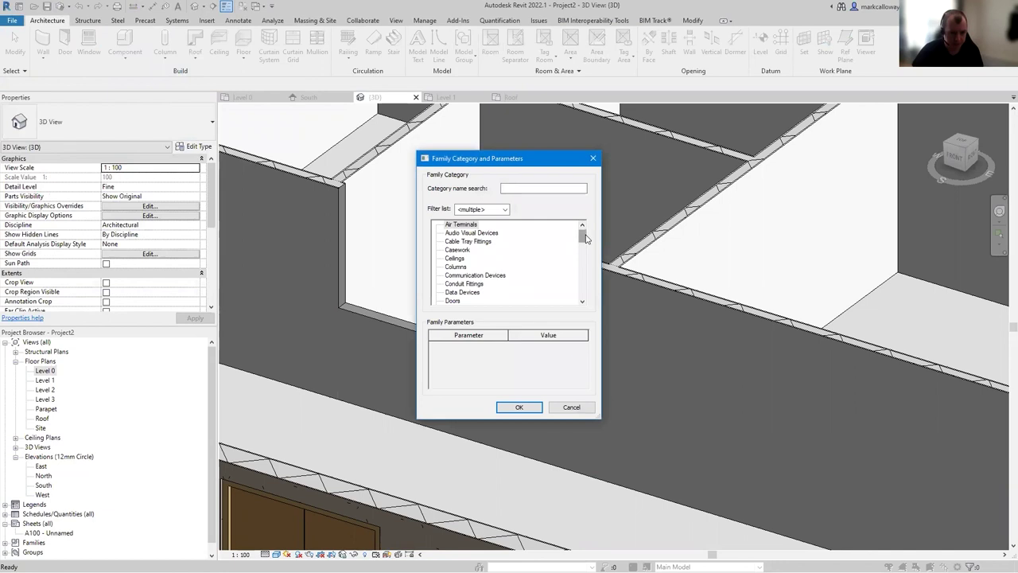
pyautogui.moveTo(586, 237); pyautogui.dragTo(585, 259)
pyautogui.click(480, 268)
pyautogui.click(521, 407)
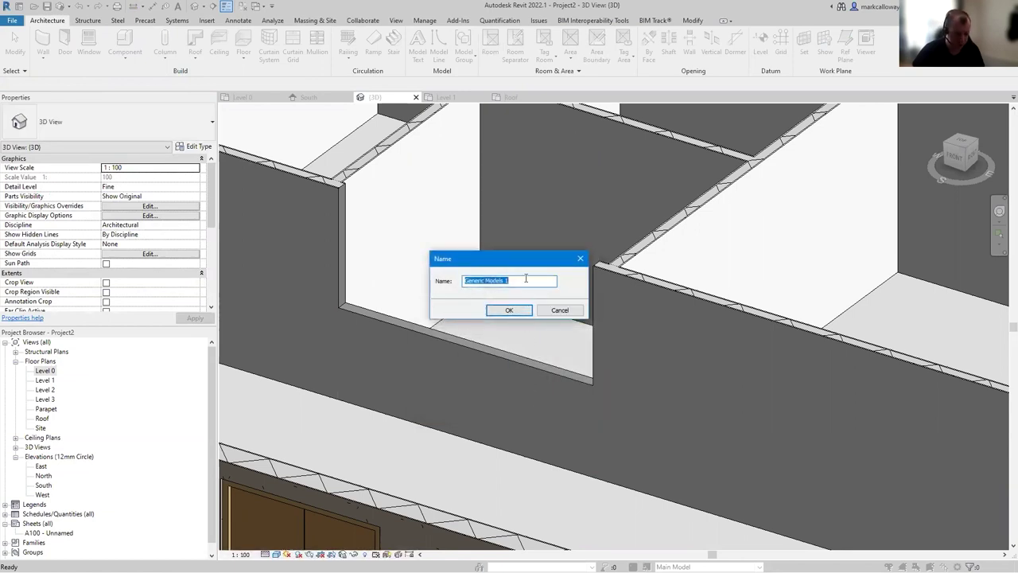
pyautogui.write('Counter')
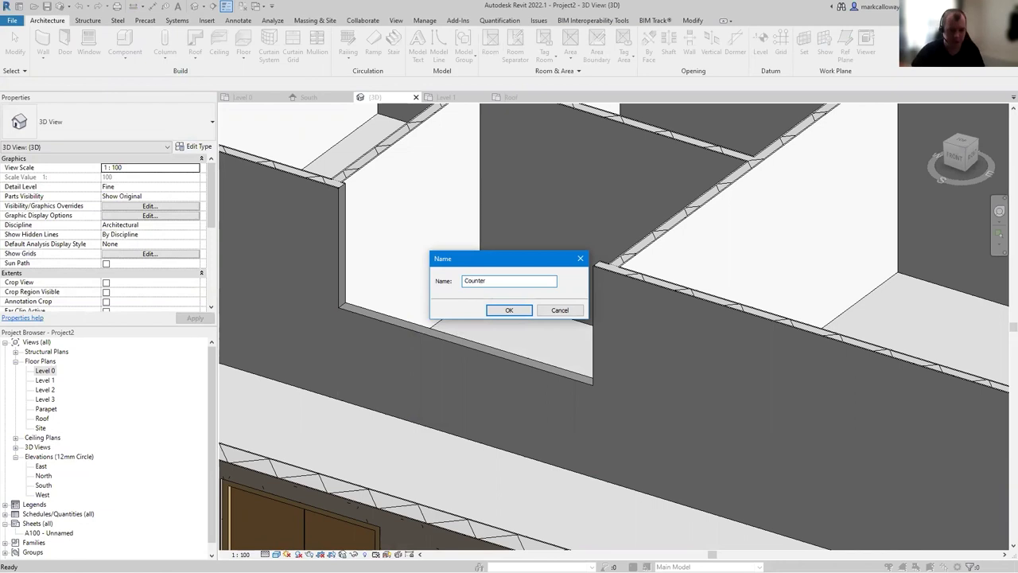
pyautogui.click(523, 310)
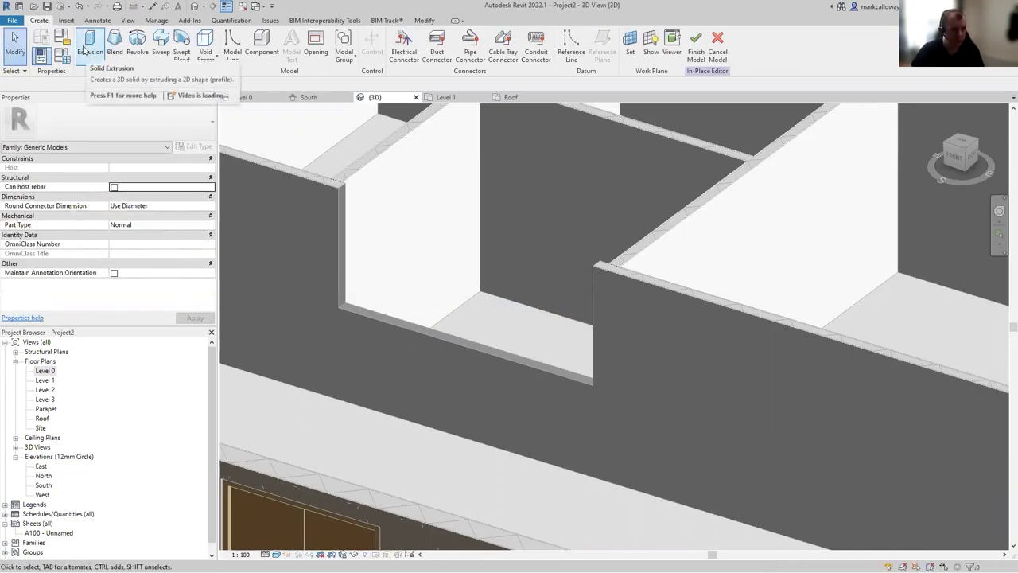
# Step: Start a Sweep and use the low wall segment's inner top edge as its picked path
pyautogui.click(161, 48)
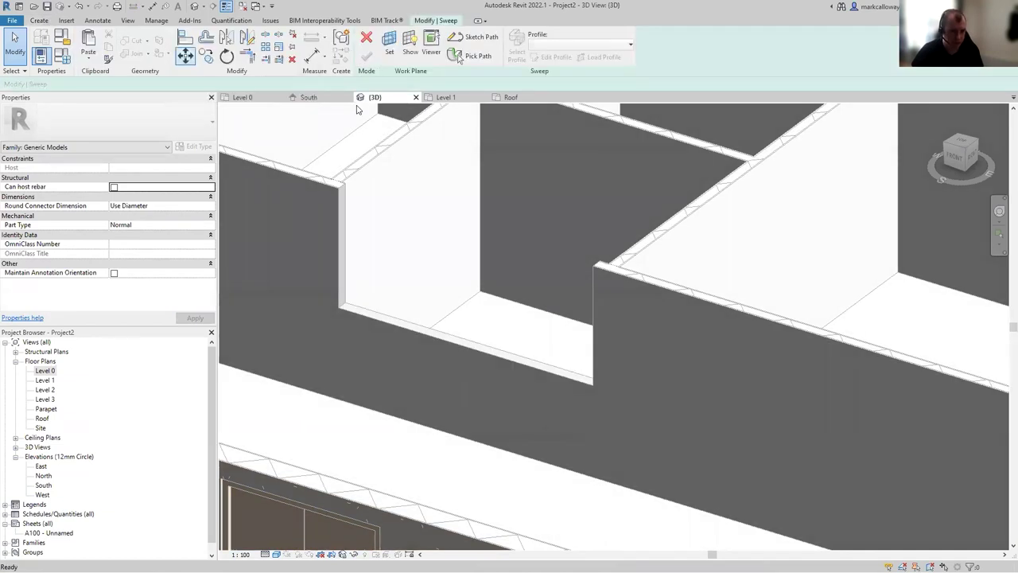
pyautogui.click(476, 55)
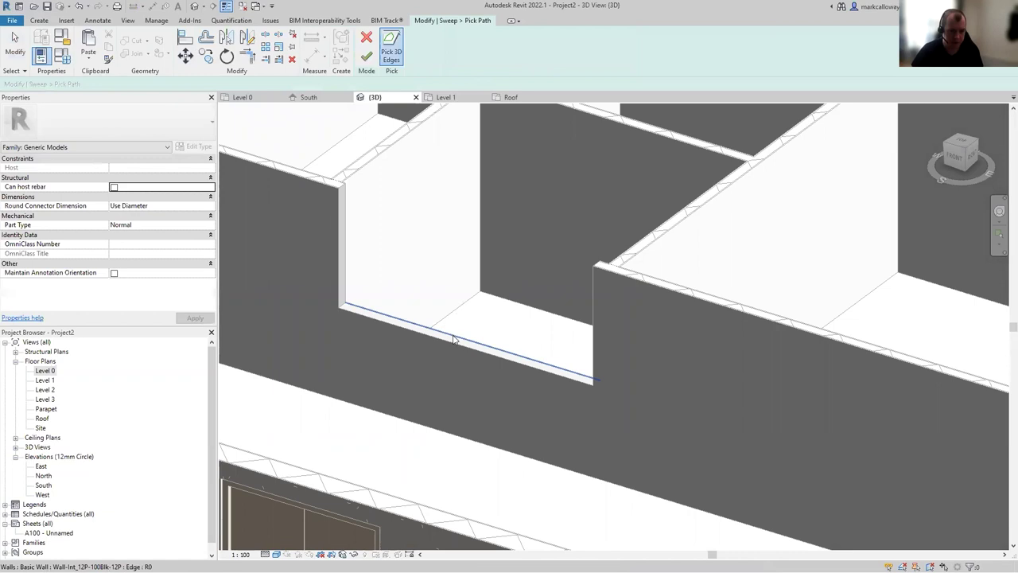
pyautogui.click(452, 339)
pyautogui.scroll(3, 460, 323)
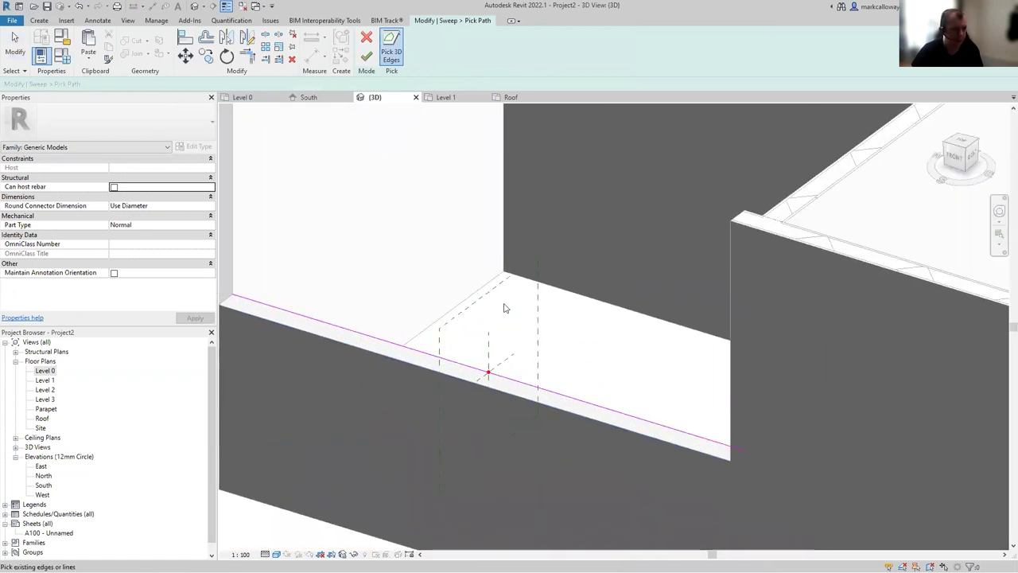
pyautogui.click(366, 56)
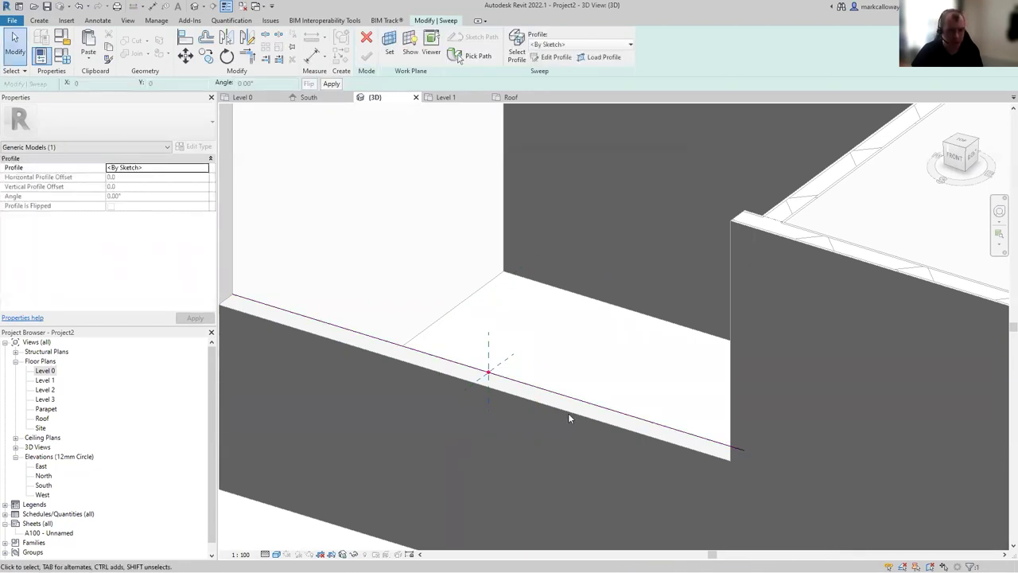
# Step: In the sweep profile, sketch a horizontal base line about 220 mm long across the low wall's top, overhanging both faces
pyautogui.click(557, 57)
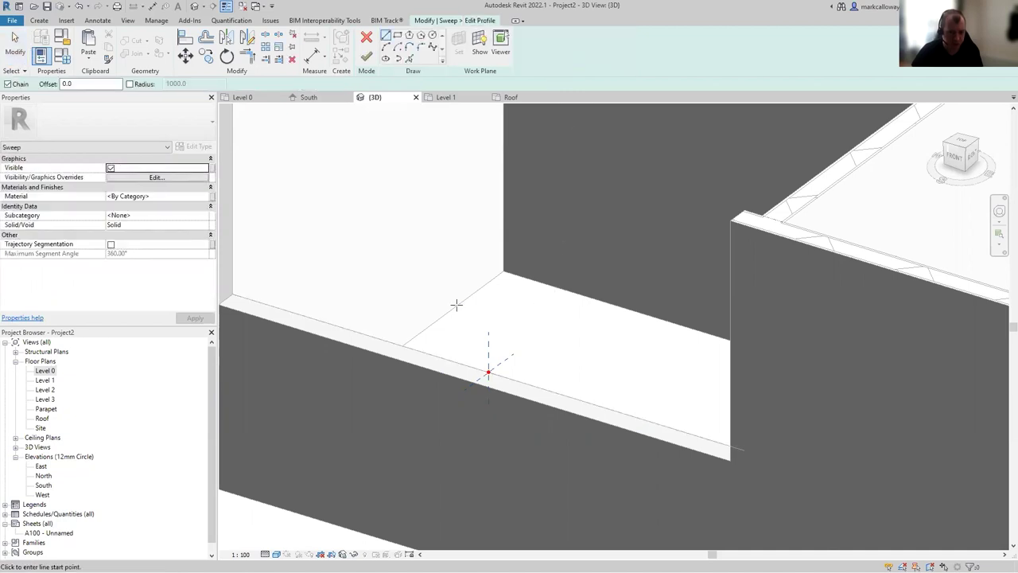
pyautogui.moveTo(455, 303); pyautogui.dragTo(534, 284, button='middle')
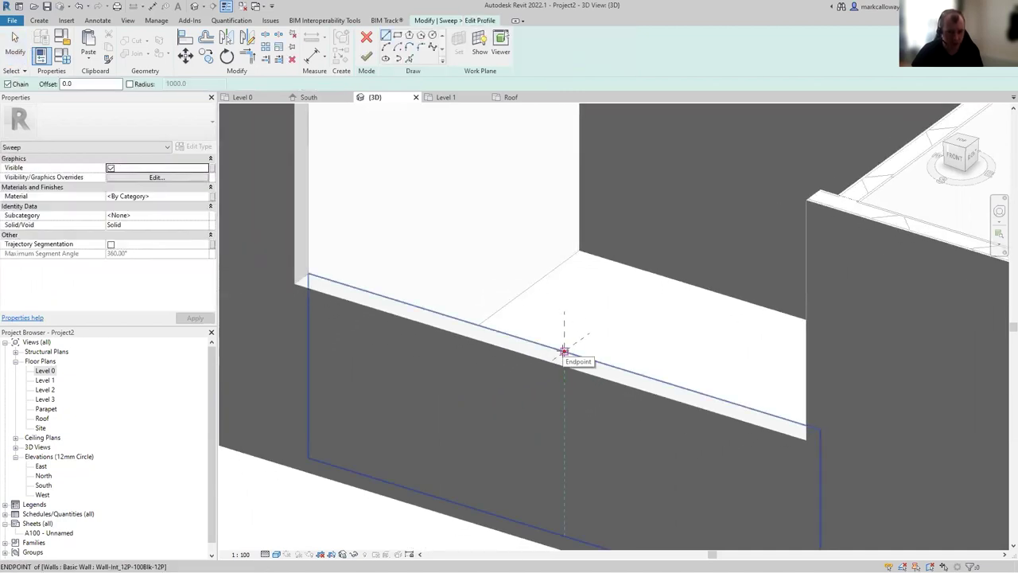
pyautogui.scroll(5, 564, 352)
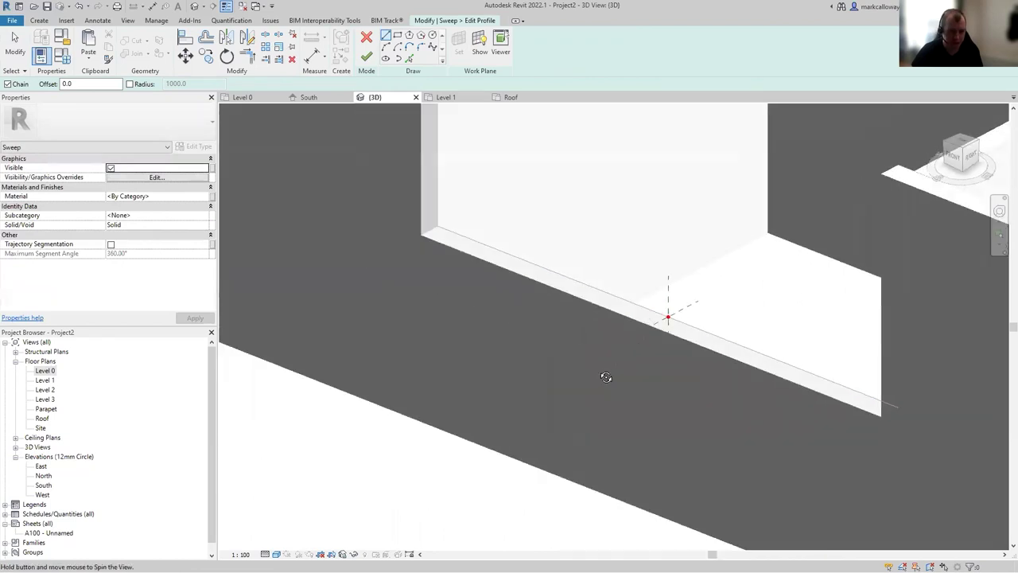
pyautogui.scroll(-3, 613, 266)
pyautogui.scroll(4, 612, 266)
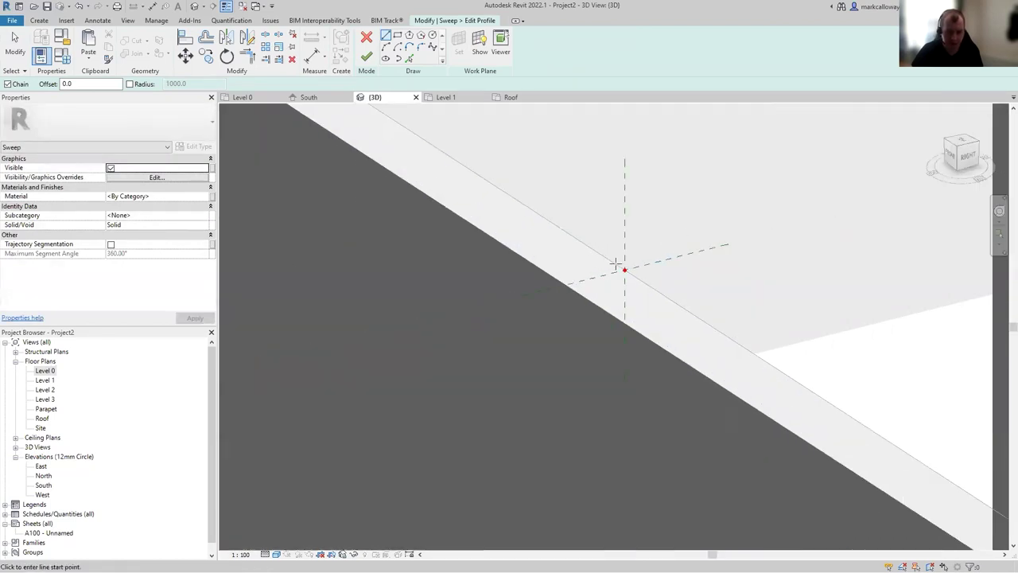
pyautogui.click(668, 261)
pyautogui.click(625, 271)
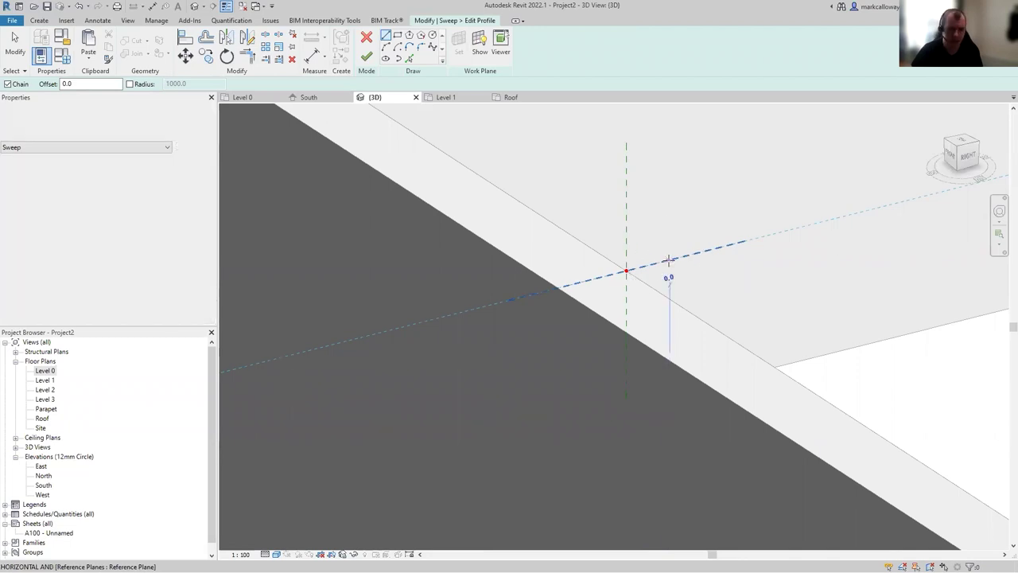
pyautogui.click(552, 289)
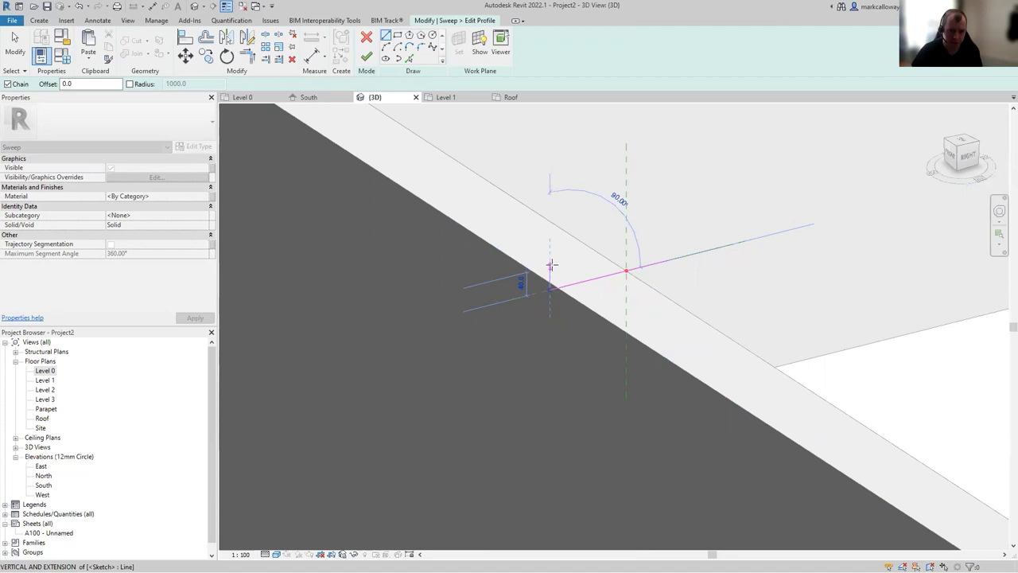
# Step: Complete the profile as a closed rectangle 50 mm high above the base line and finish the profile sketch
pyautogui.write('100')
pyautogui.press('Return')
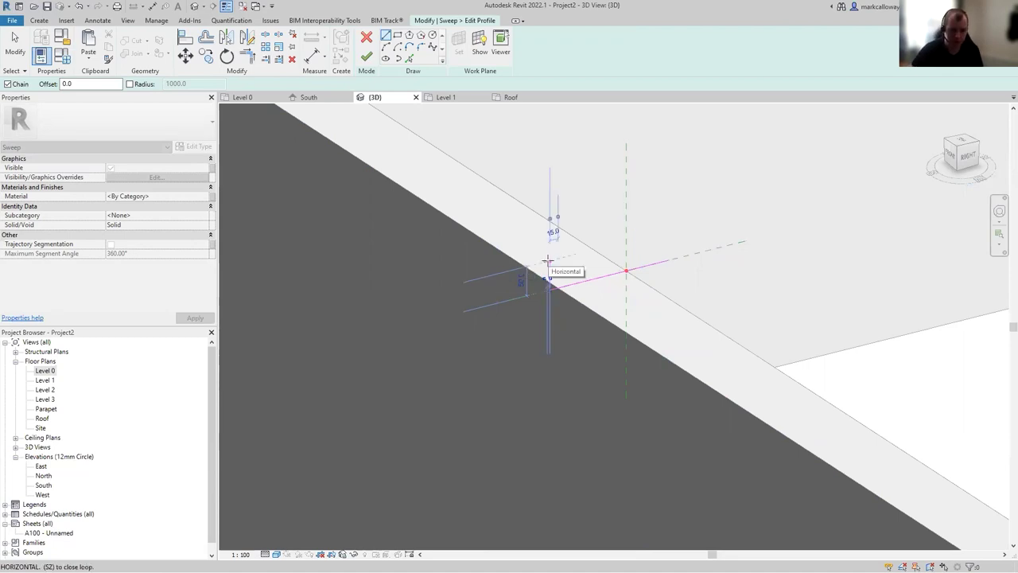
pyautogui.click(668, 230)
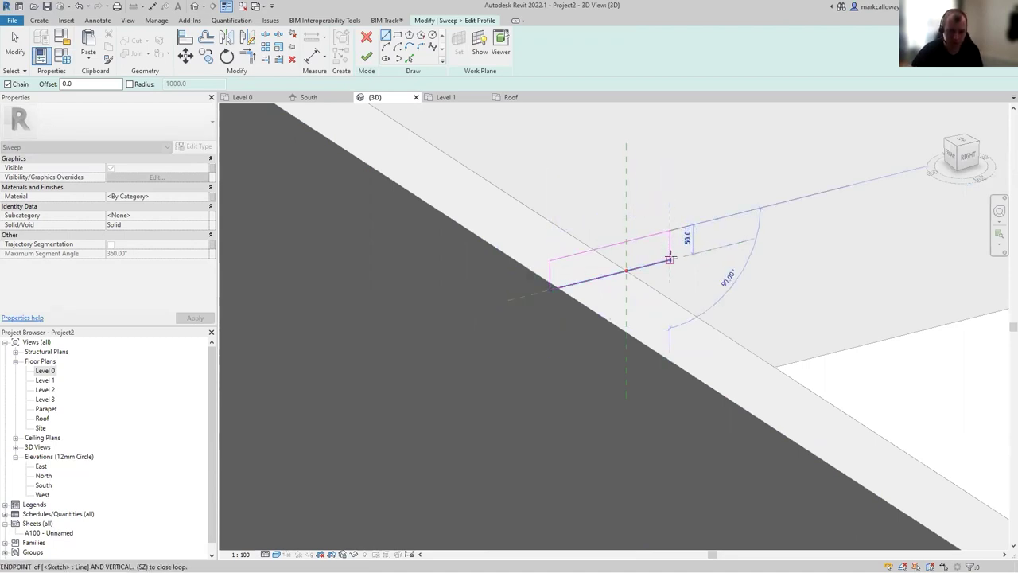
pyautogui.click(669, 260)
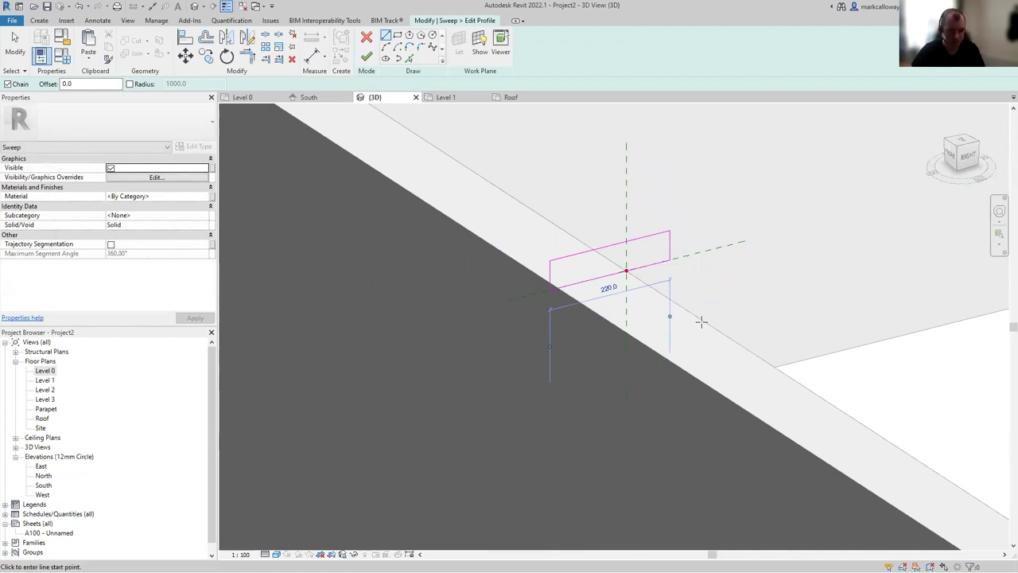
pyautogui.press('Escape')
pyautogui.press('Escape')
pyautogui.click(367, 56)
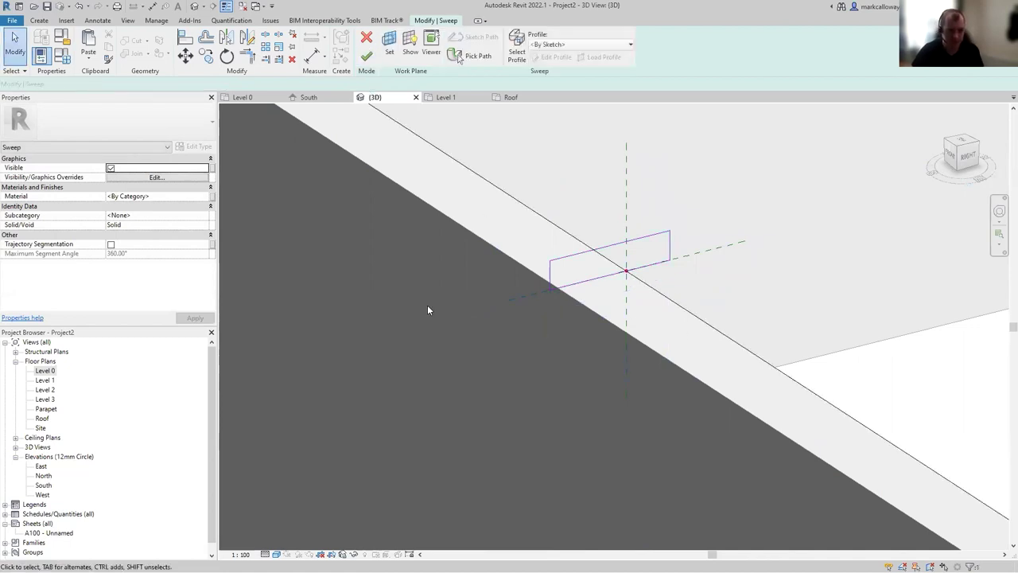
# Step: Finish the sweep to form the solid counter along the top of the low wall segment
pyautogui.click(627, 224)
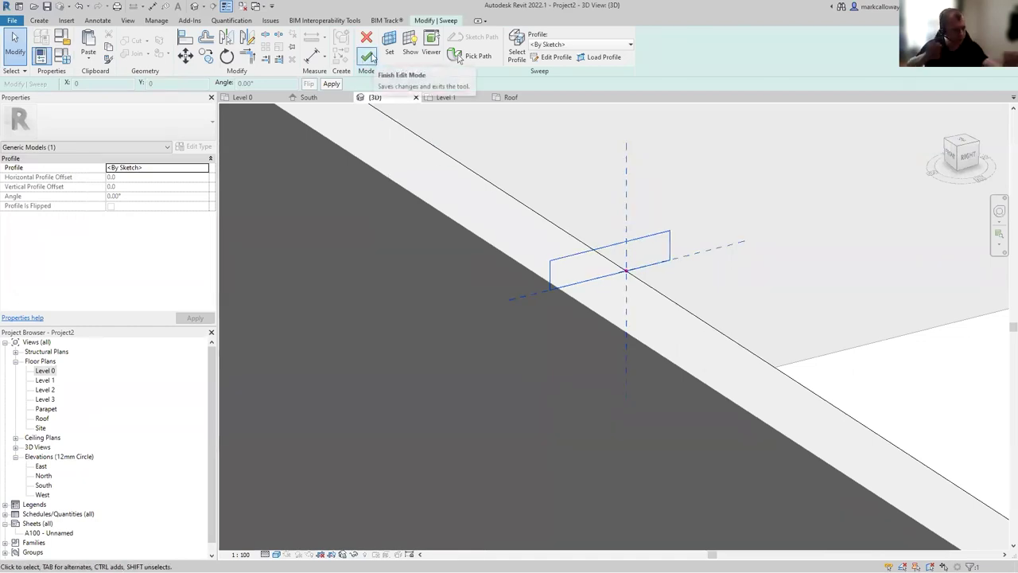
pyautogui.click(373, 56)
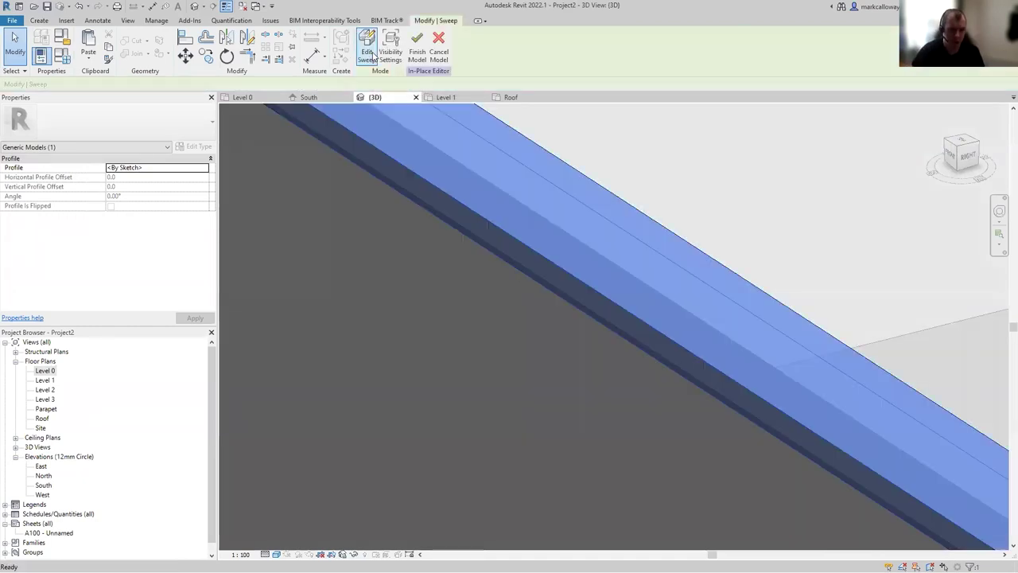
pyautogui.scroll(-3, 555, 244)
pyautogui.scroll(-2, 551, 250)
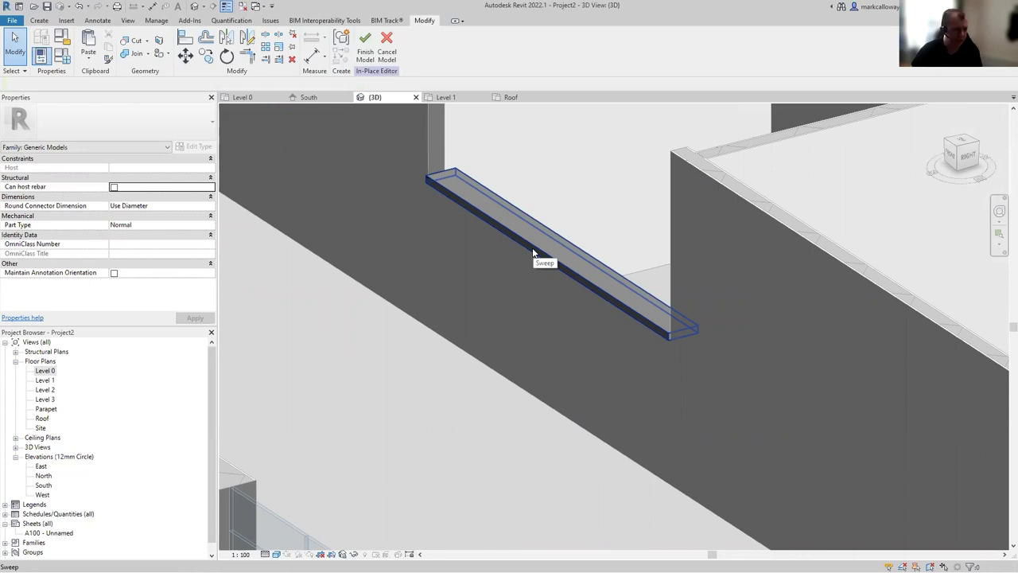
# Step: Assign the Wood material to the counter sweep, searching the project materials for "wood"
pyautogui.click(533, 253)
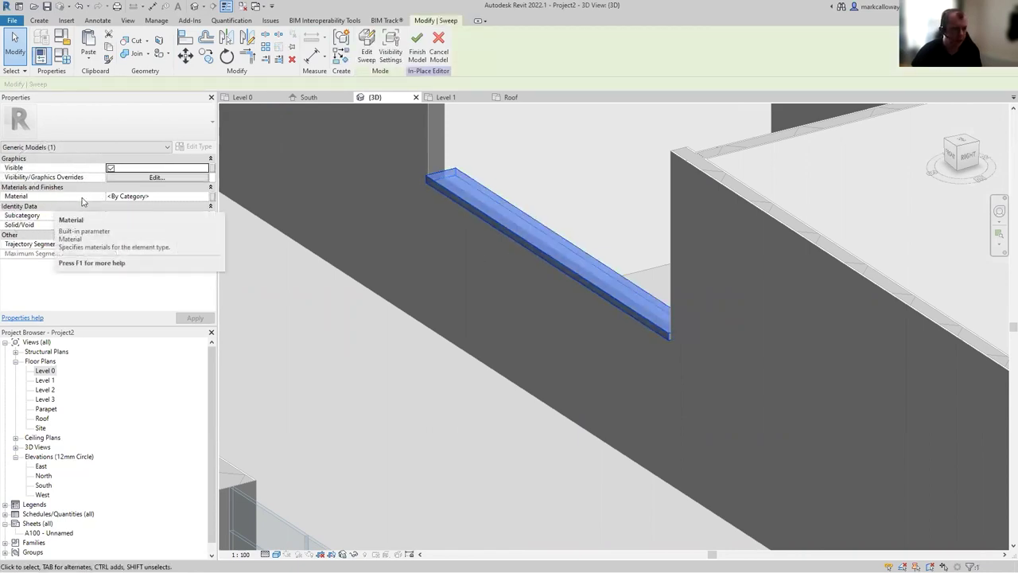
pyautogui.click(183, 197)
pyautogui.click(205, 197)
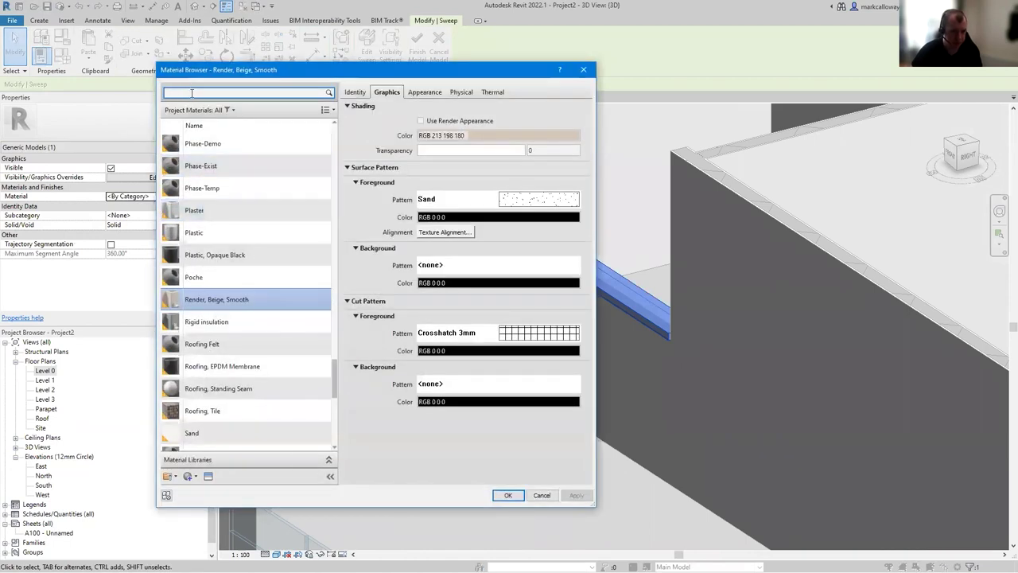
pyautogui.write('wood')
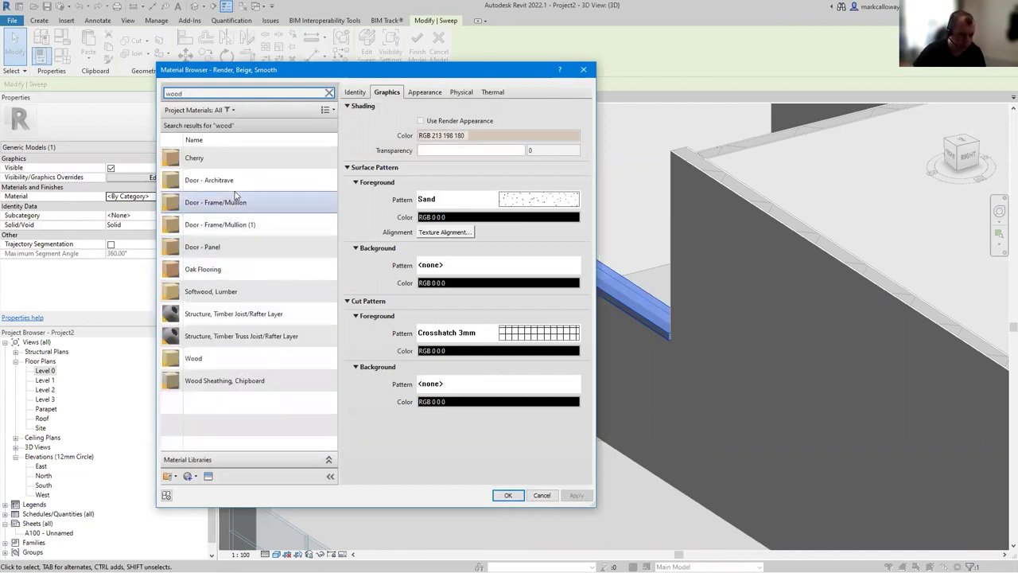
pyautogui.click(235, 357)
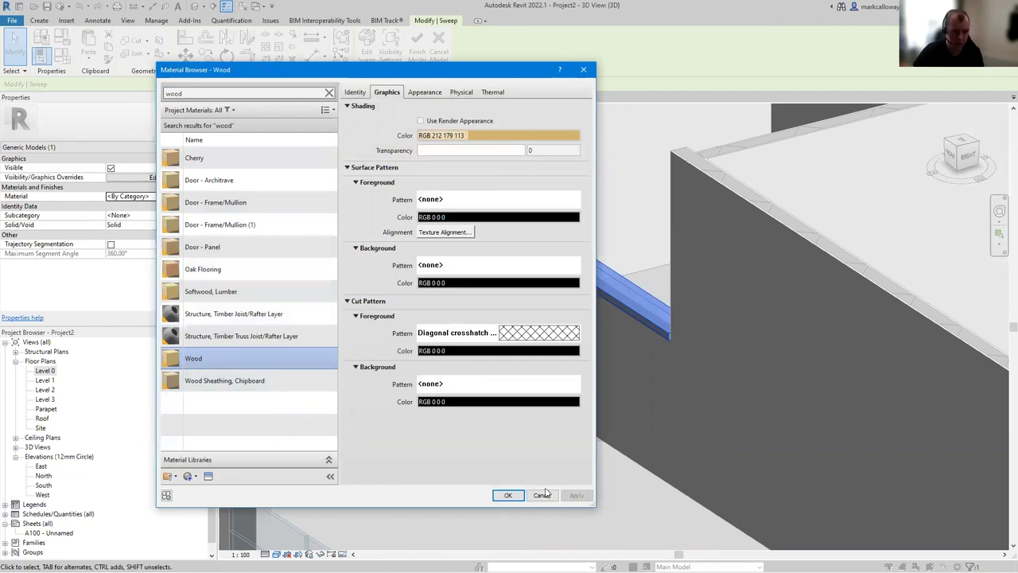
pyautogui.click(508, 496)
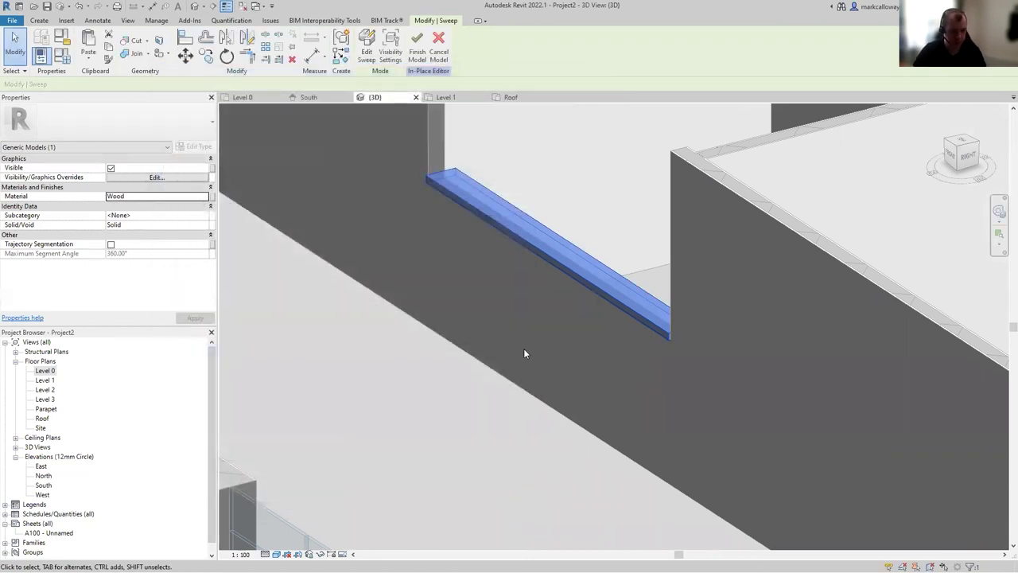
pyautogui.press('Escape')
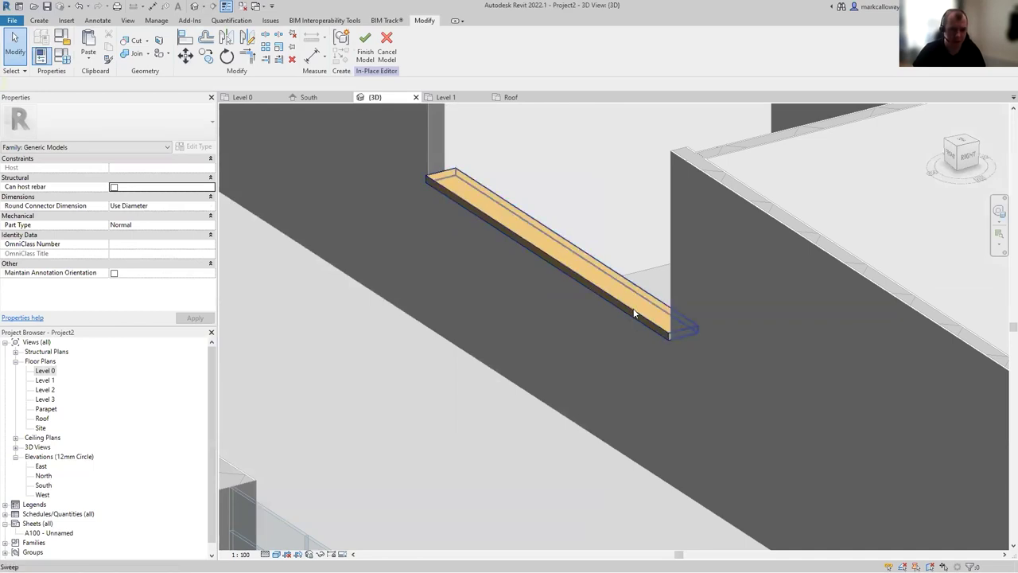
pyautogui.scroll(-5, 629, 310)
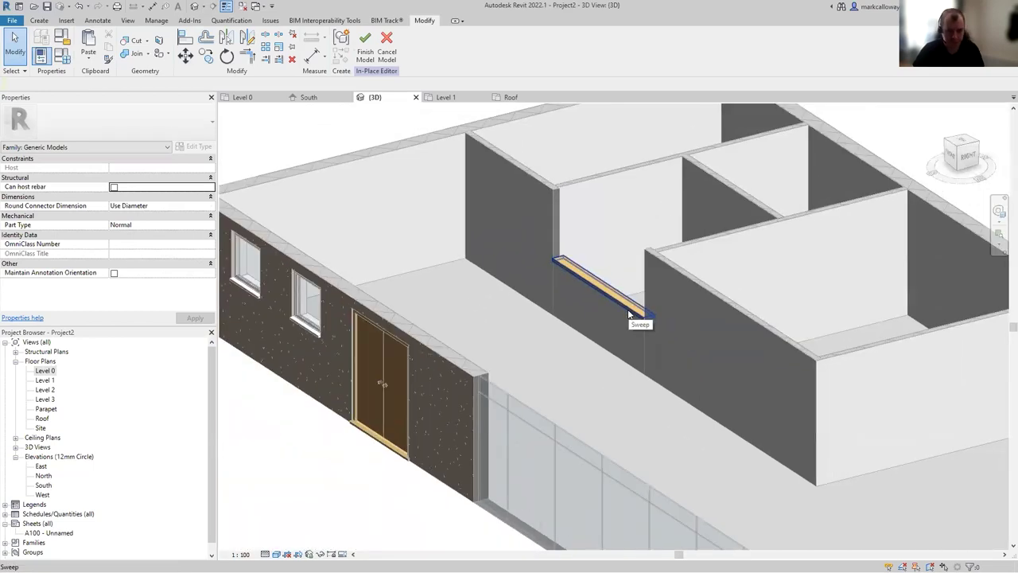
# Step: Finish the in-place counter model and check the completed counter on the low wall in 3D
pyautogui.click(366, 46)
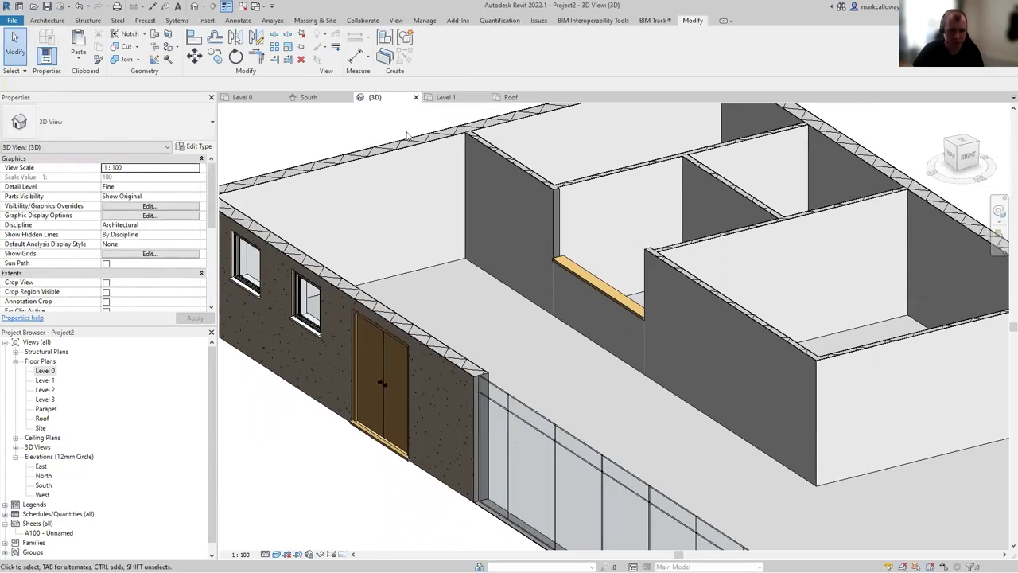
pyautogui.moveTo(525, 260)
pyautogui.keyDown('shift'); pyautogui.mouseDown(button='middle')
pyautogui.moveTo(622, 329)
pyautogui.moveTo(614, 321)
pyautogui.mouseUp(button='middle'); pyautogui.keyUp('shift')
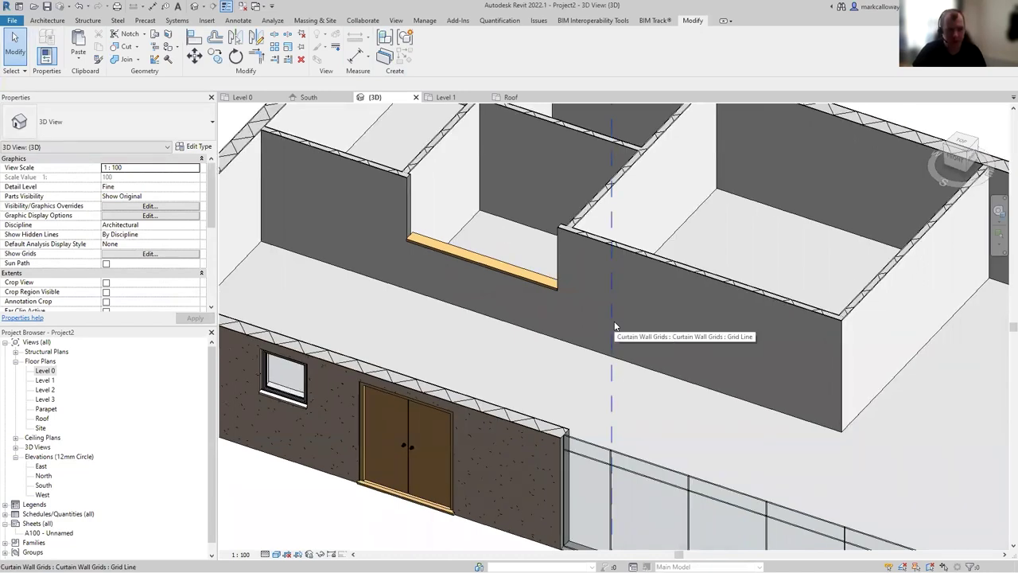
pyautogui.scroll(-3, 614, 324)
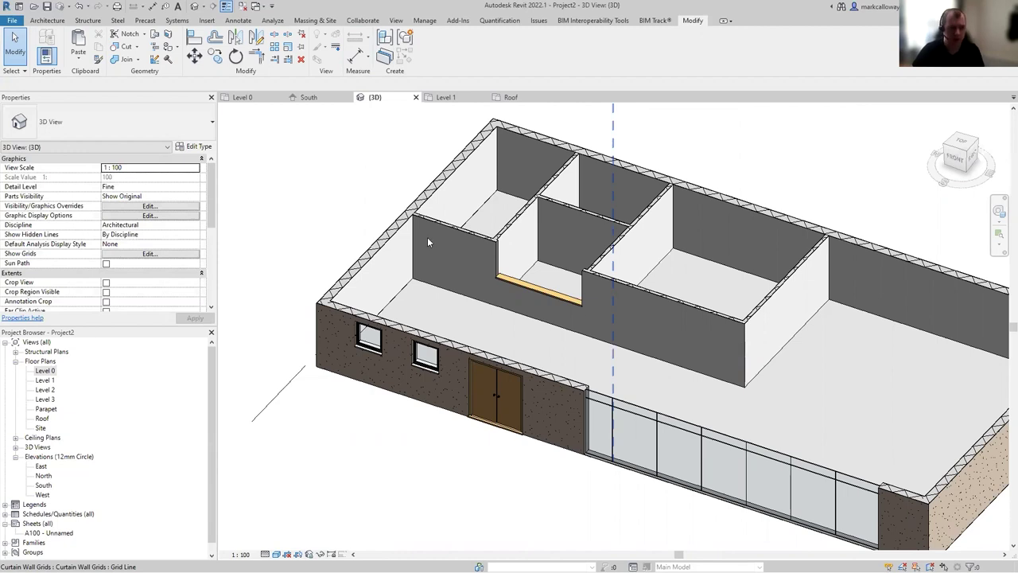
pyautogui.click(479, 221)
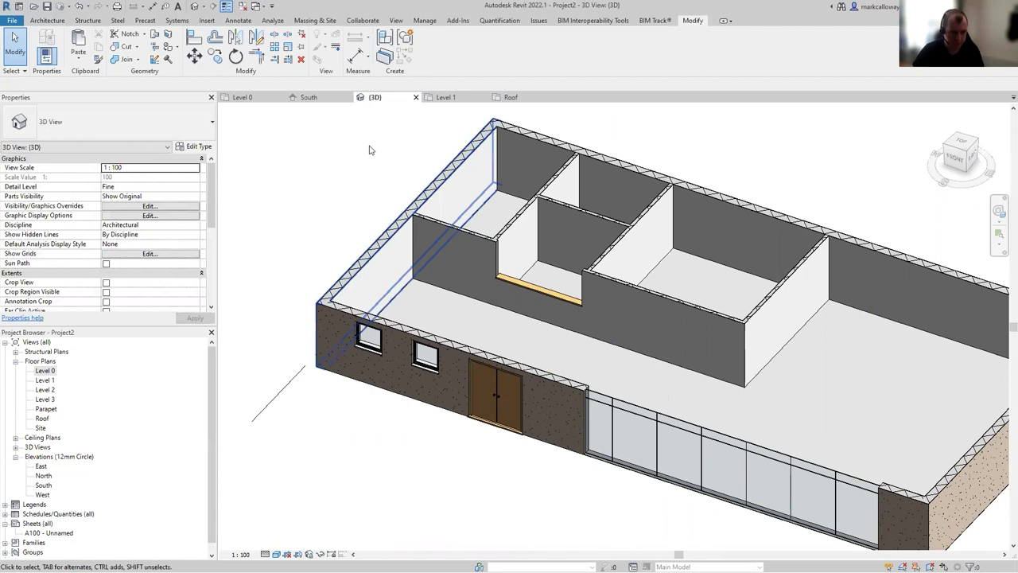
# Step: On the Level 0 plan, start a cast-in-place Insitu_Concrete_150mm_Waist stair with the location line set to Run: Left
pyautogui.click(242, 97)
pyautogui.moveTo(412, 221)
pyautogui.mouseDown(button='middle')
pyautogui.moveTo(538, 271)
pyautogui.moveTo(552, 290)
pyautogui.mouseUp(button='middle')
pyautogui.click(48, 21)
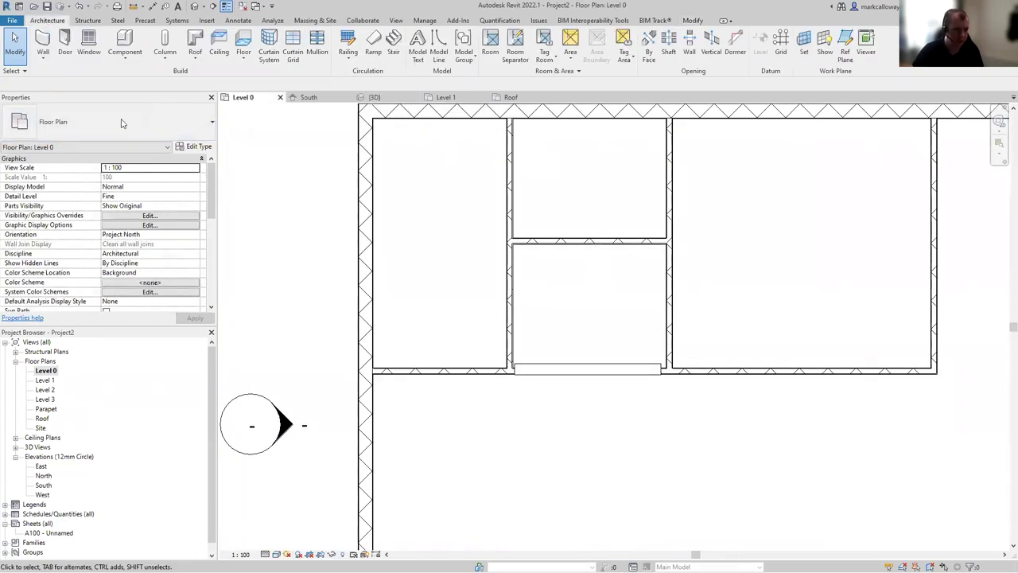
pyautogui.click(394, 44)
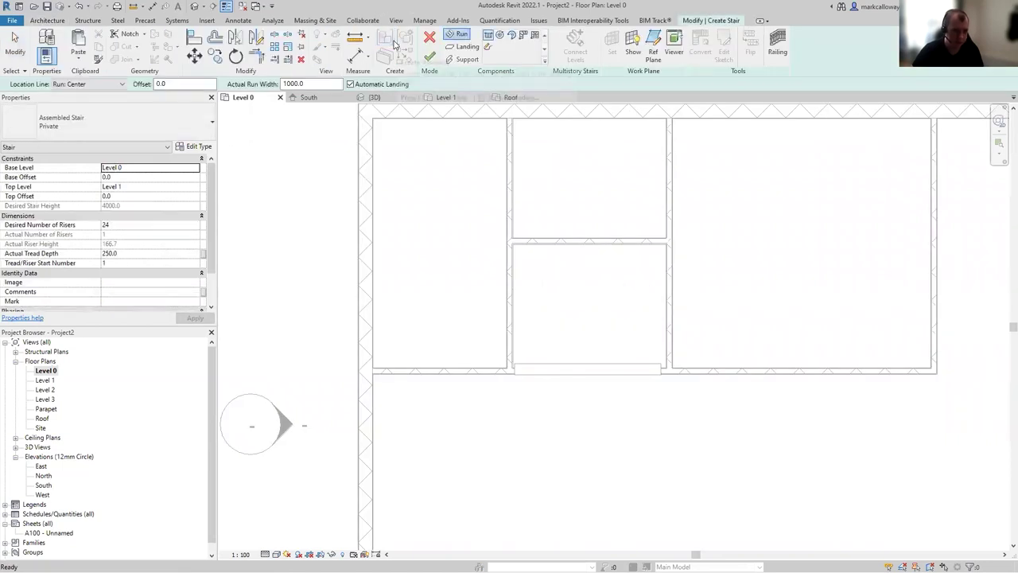
pyautogui.click(153, 123)
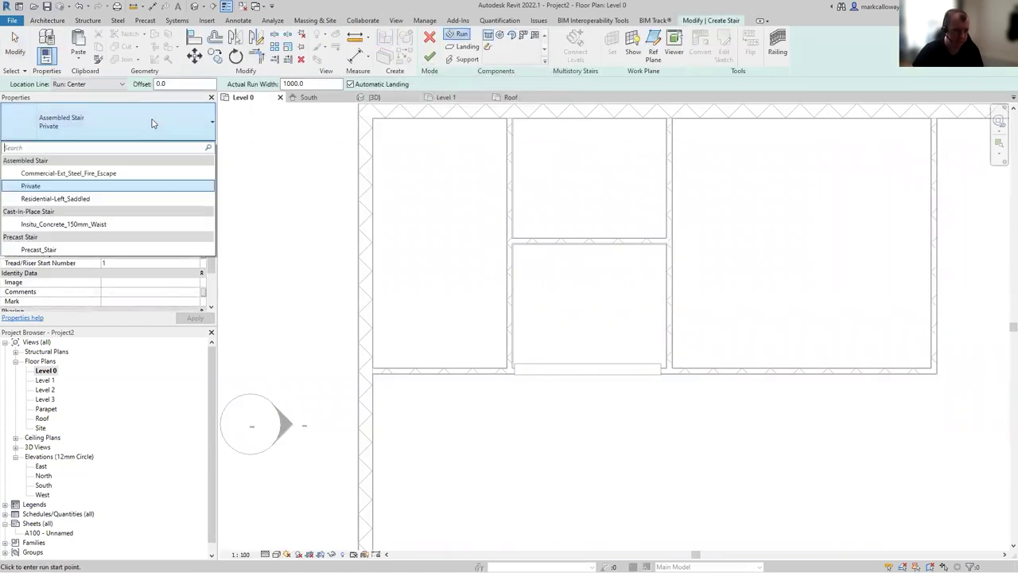
pyautogui.click(117, 224)
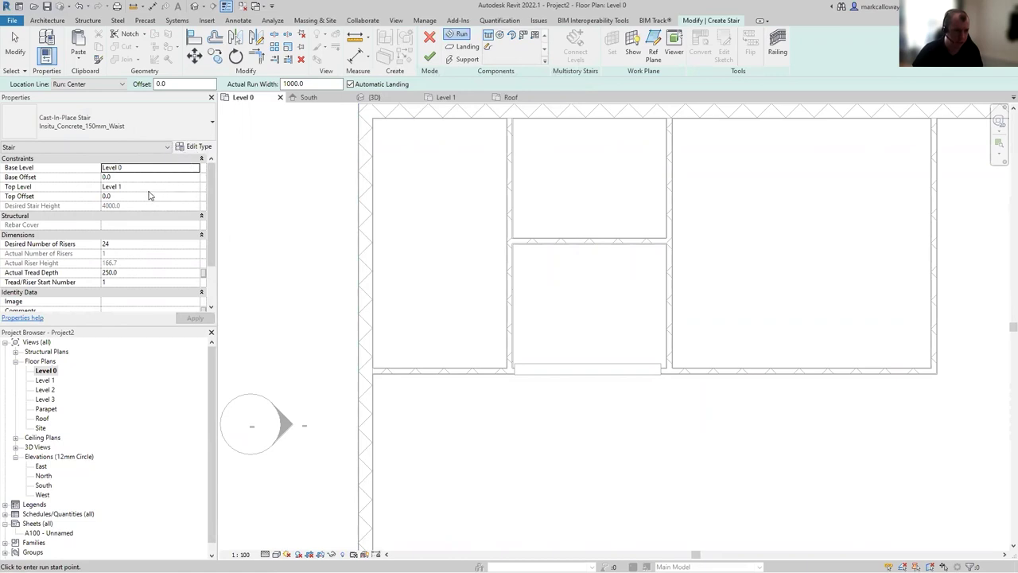
pyautogui.click(112, 252)
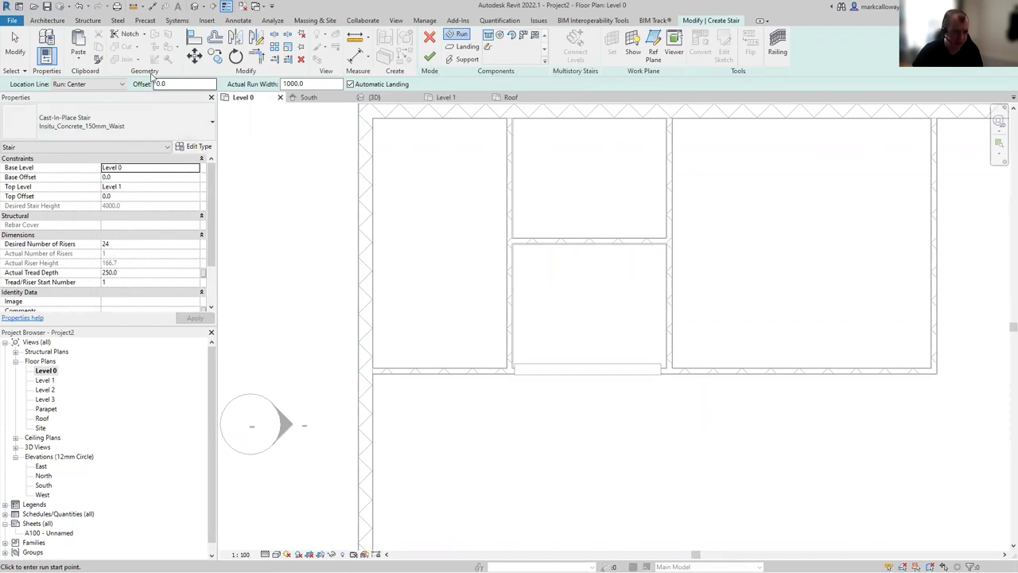
pyautogui.click(109, 85)
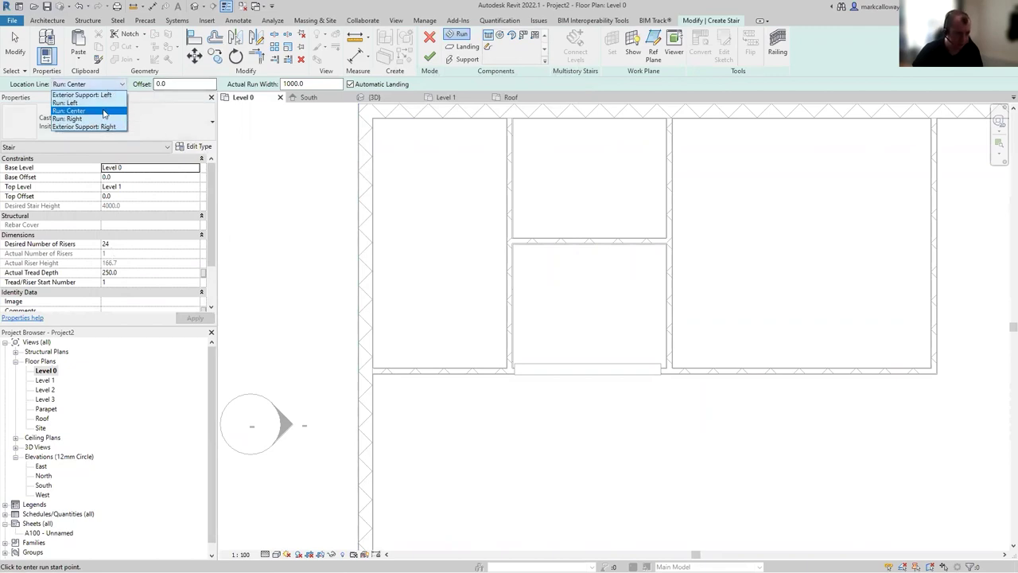
pyautogui.click(94, 103)
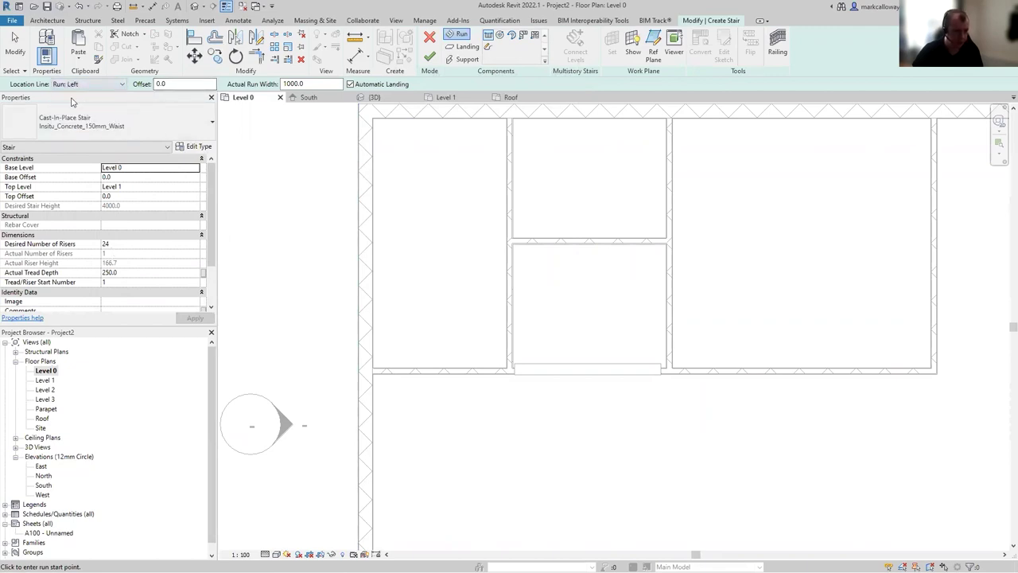
# Step: Draw the first stair run about 2750 mm long up the inner face of the west exterior wall in the corner room
pyautogui.click(370, 312)
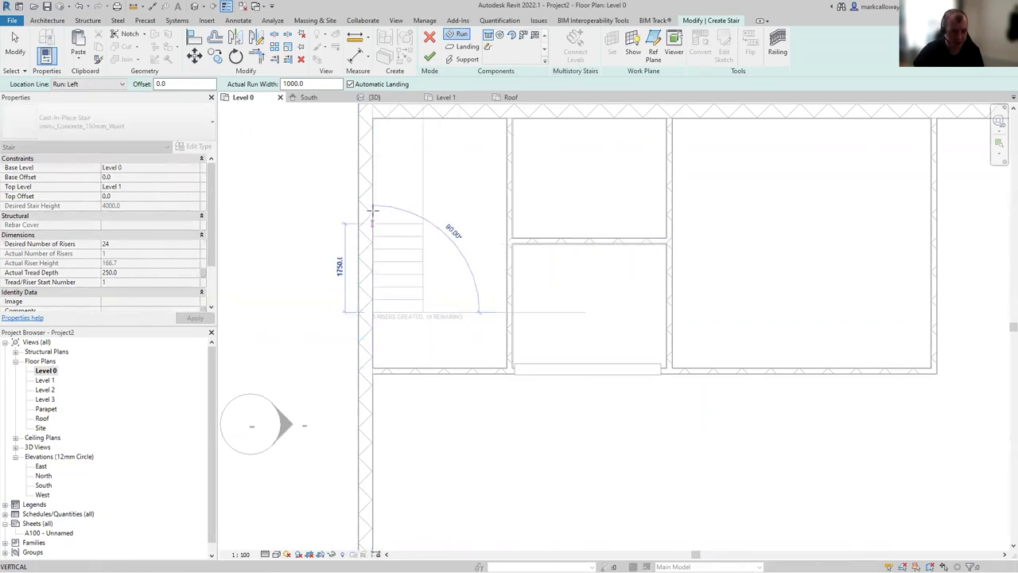
pyautogui.moveTo(379, 218)
pyautogui.mouseDown(button='middle')
pyautogui.moveTo(405, 273)
pyautogui.moveTo(414, 347)
pyautogui.mouseUp(button='middle')
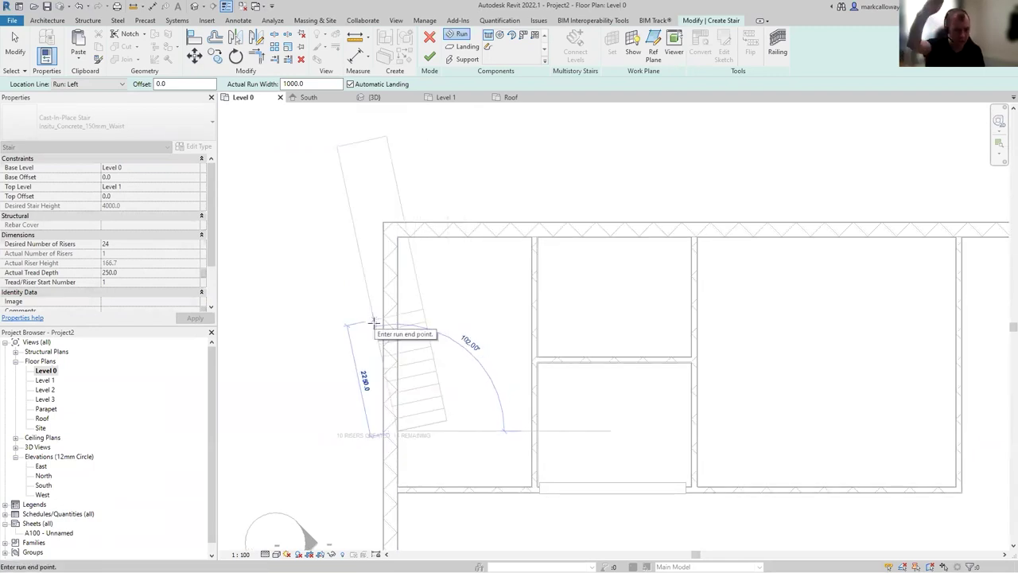
pyautogui.click(402, 290)
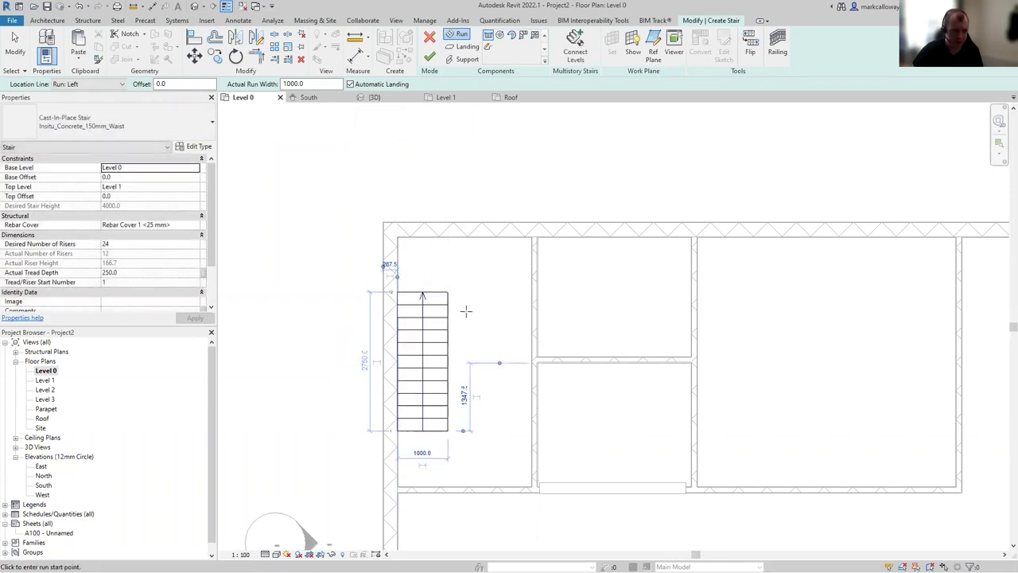
# Step: Add a run about 750 mm long along the north exterior wall and a final run down the corner room's east partition
pyautogui.click(454, 238)
pyautogui.click(487, 243)
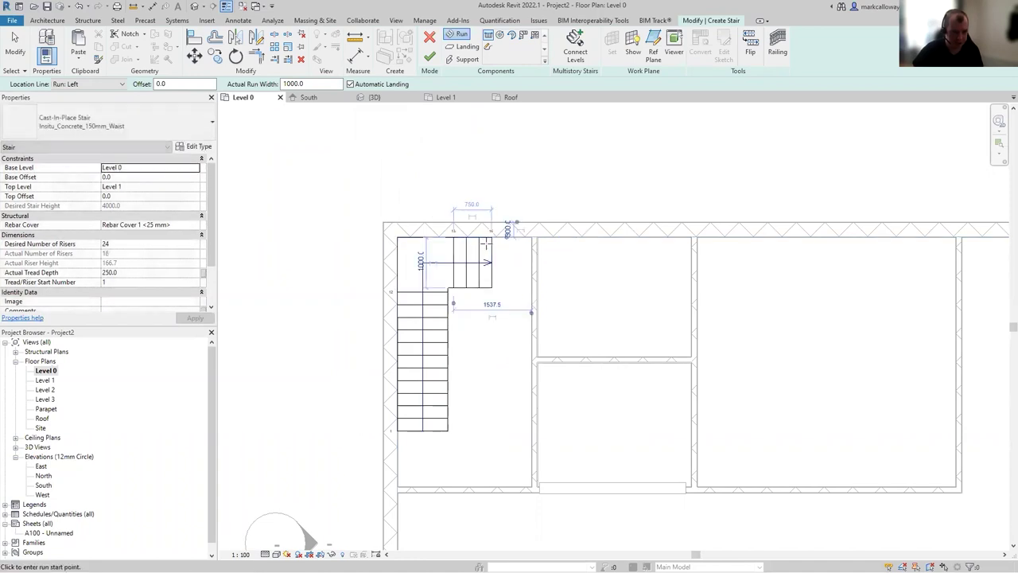
pyautogui.click(531, 293)
pyautogui.click(531, 380)
pyautogui.press('Escape')
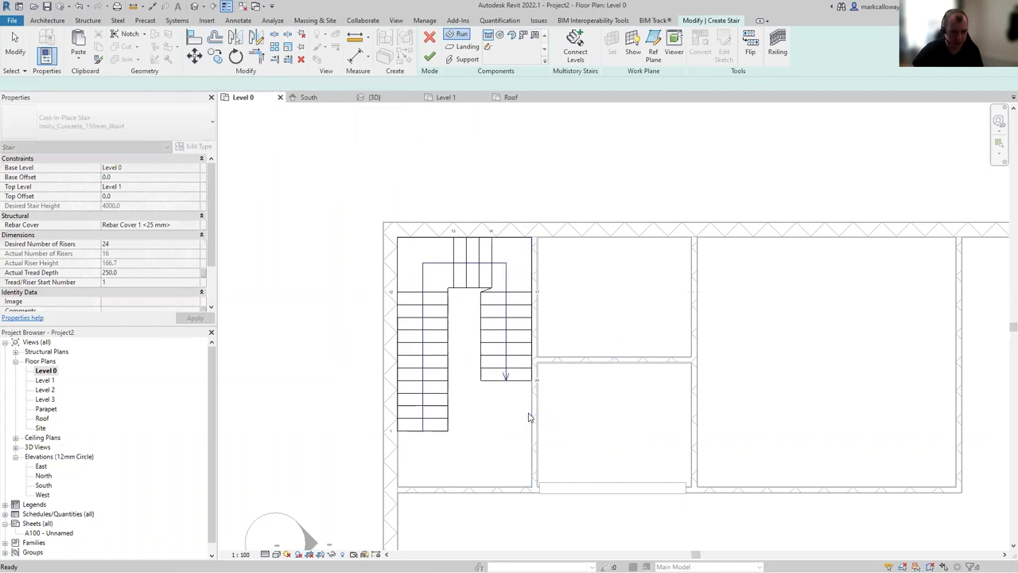
pyautogui.press('Escape')
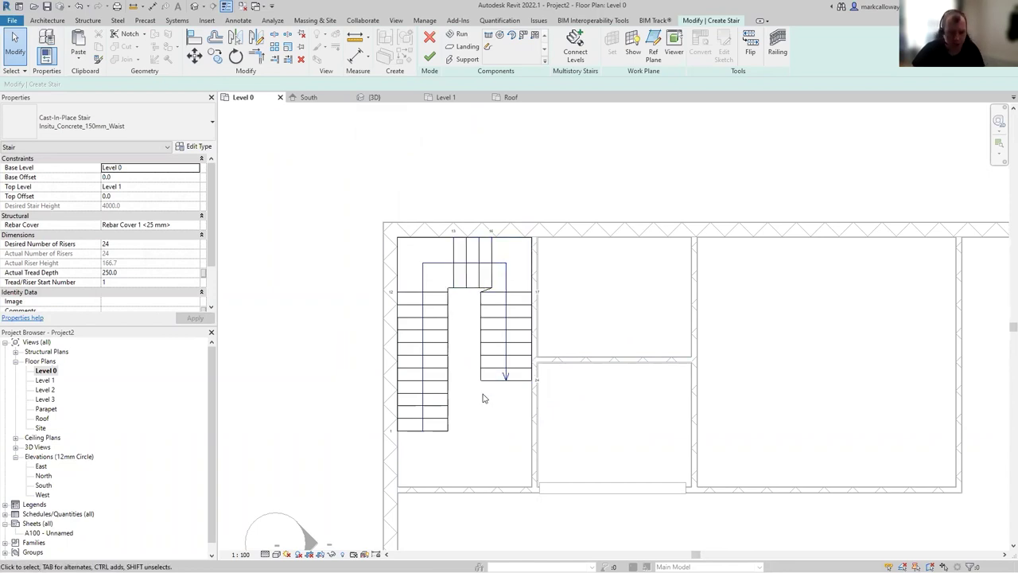
# Step: Finish the concrete stair and show it in the 3D view
pyautogui.moveTo(486, 402); pyautogui.dragTo(449, 344, button='middle')
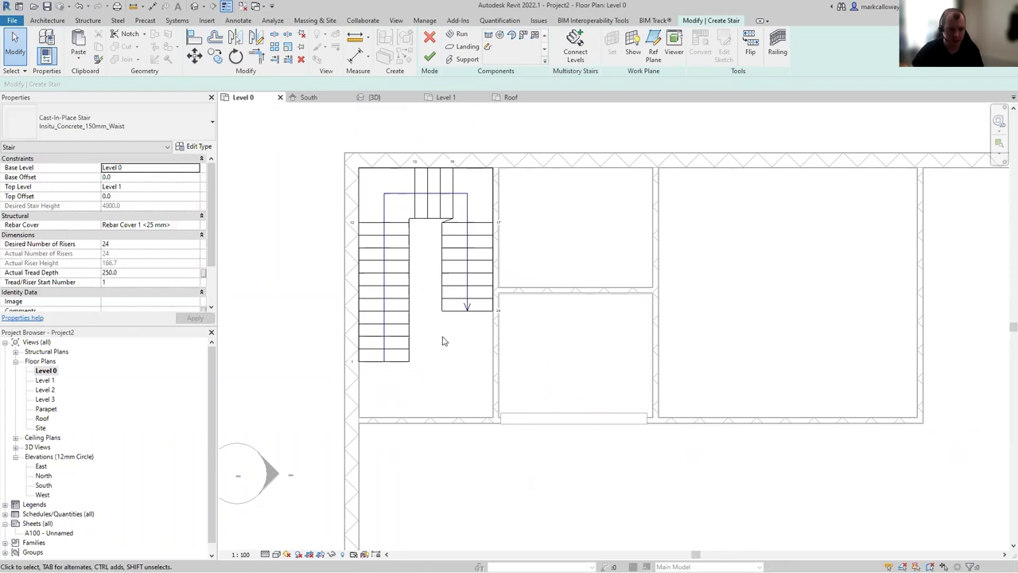
pyautogui.click(430, 57)
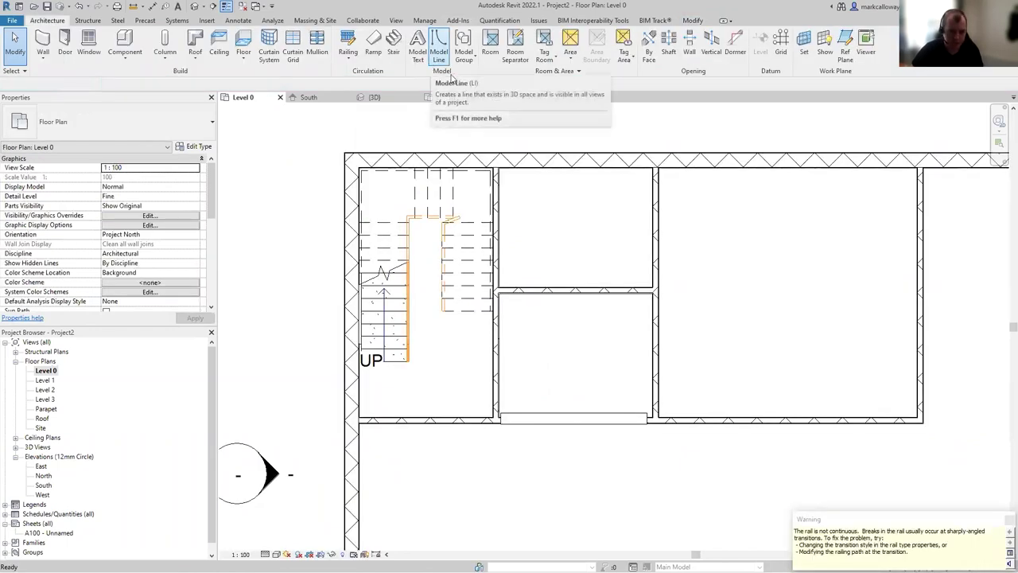
pyautogui.click(457, 221)
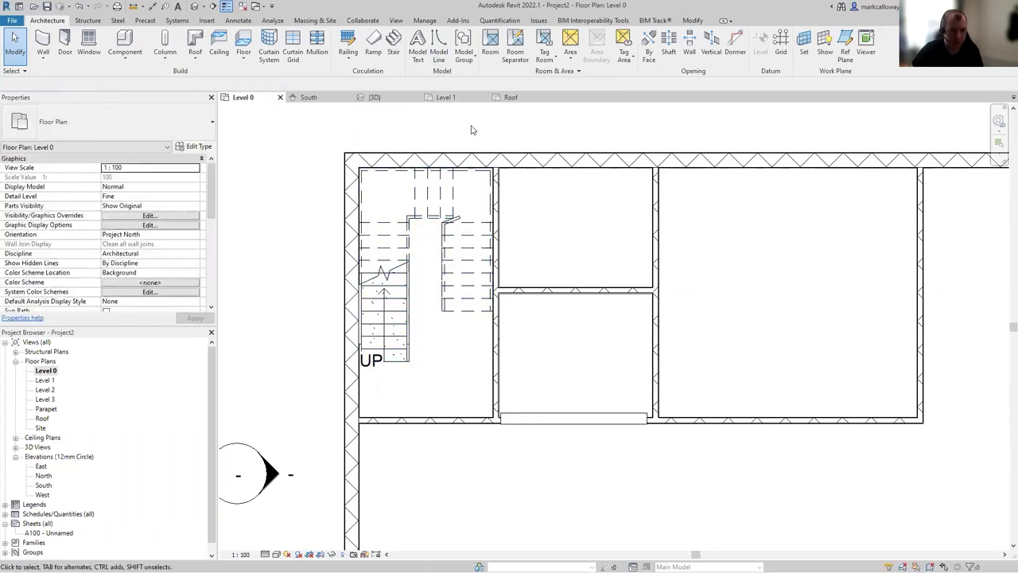
pyautogui.click(372, 97)
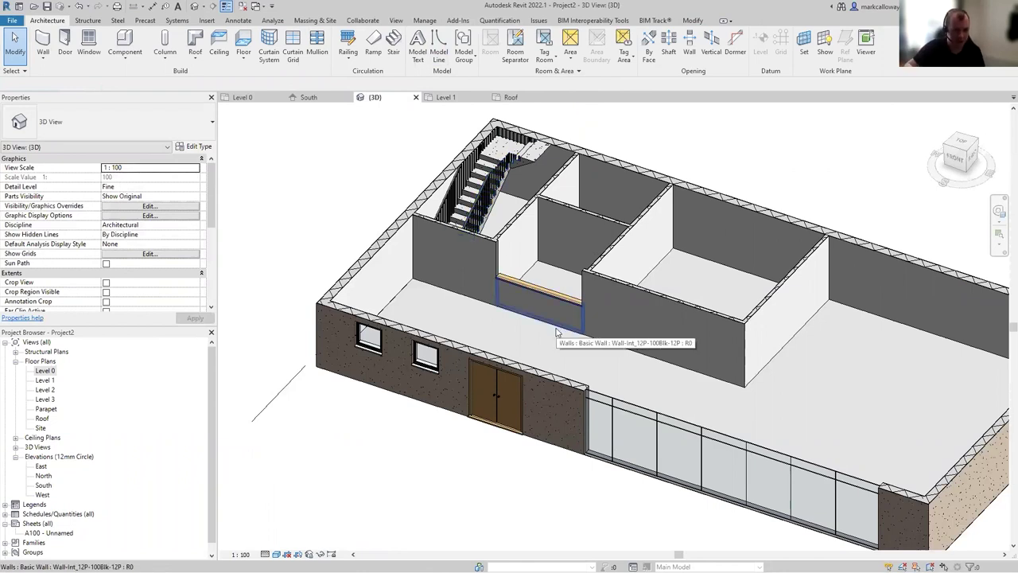
pyautogui.moveTo(636, 390); pyautogui.dragTo(479, 361, button='middle')
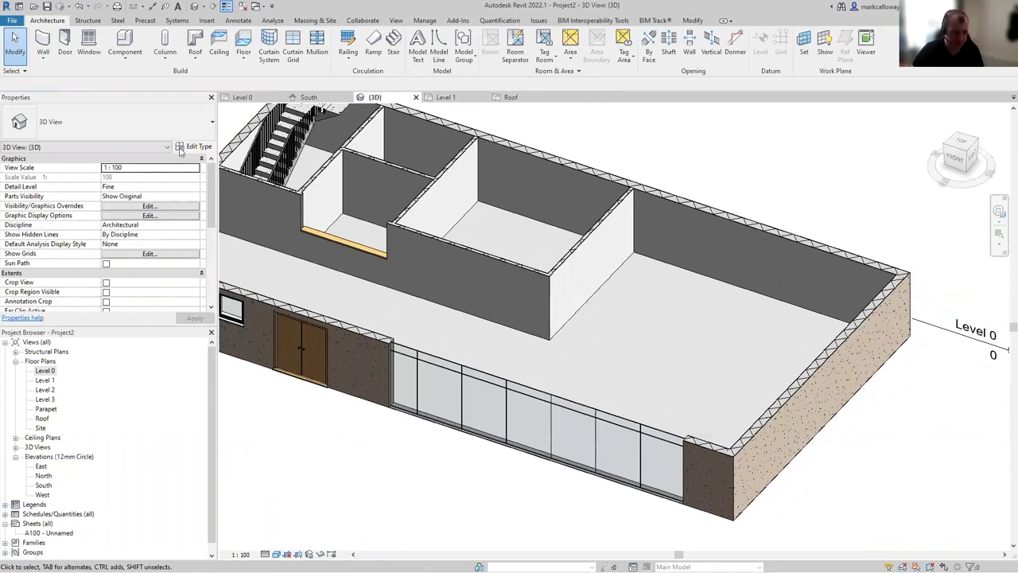
pyautogui.click(125, 52)
pyautogui.click(136, 80)
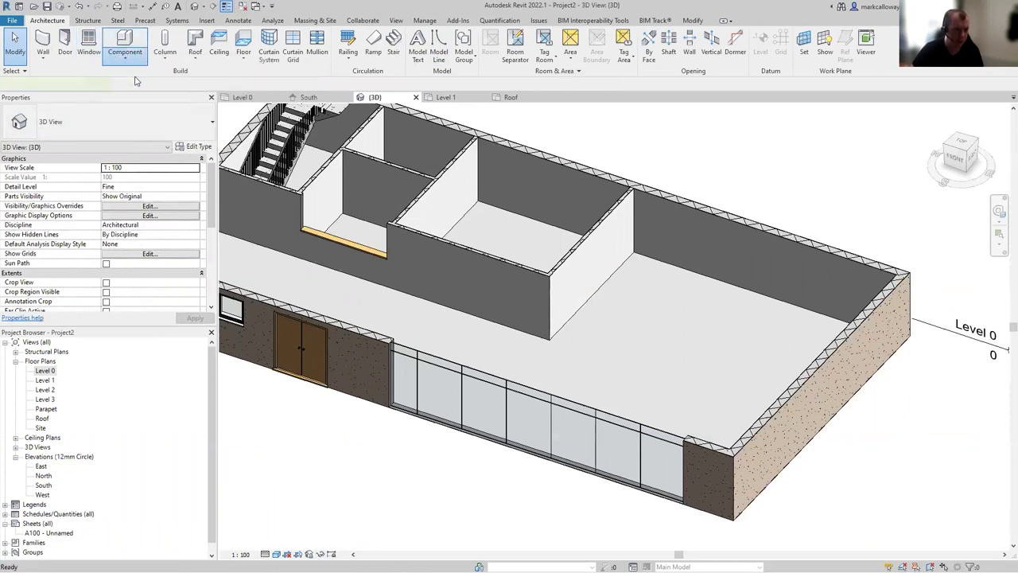
pyautogui.click(152, 125)
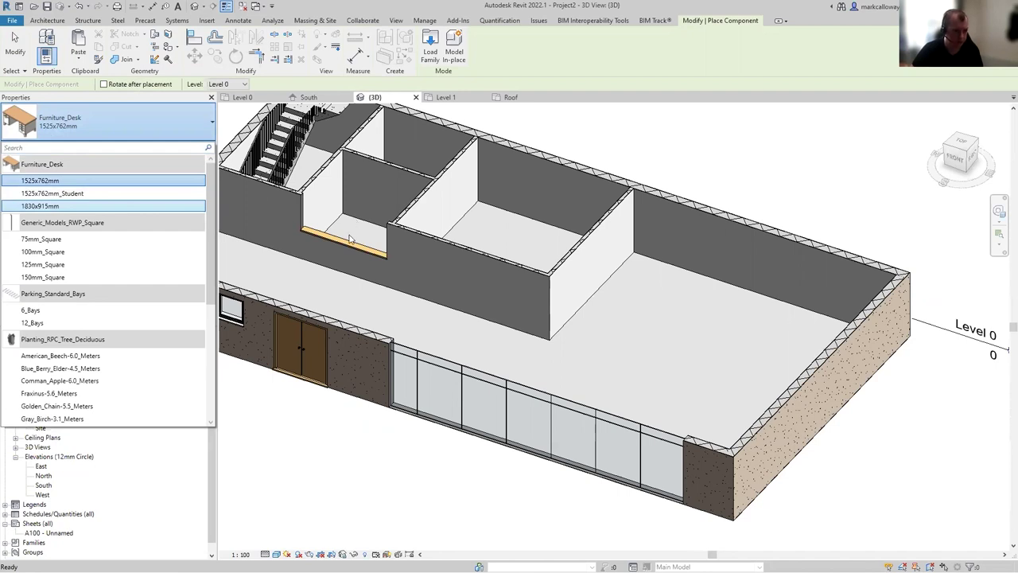
pyautogui.press('Escape')
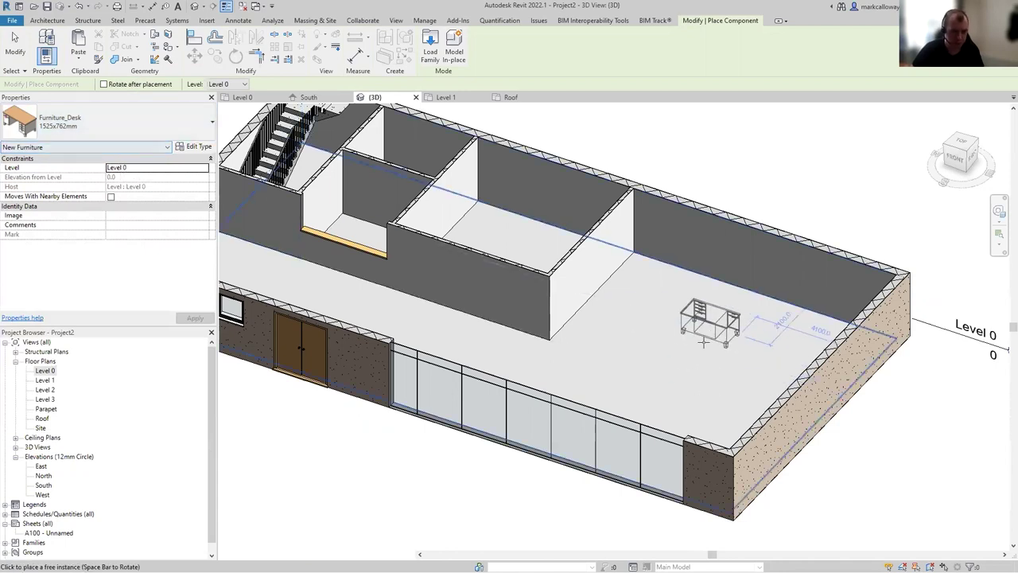
pyautogui.press('Escape')
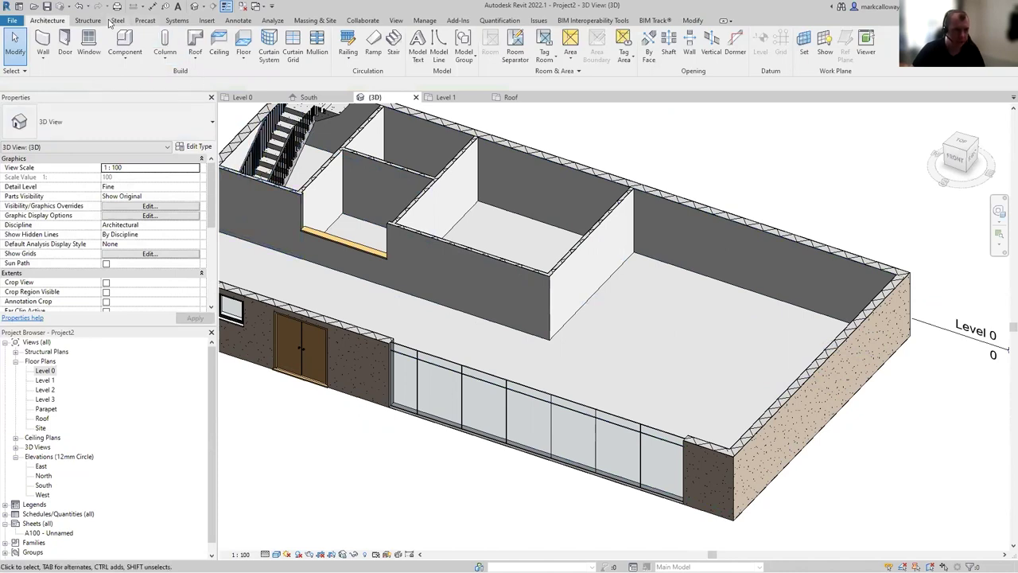
# Step: Start loading a family and go up from the English library folder to the parent Autodesk folder
pyautogui.click(206, 21)
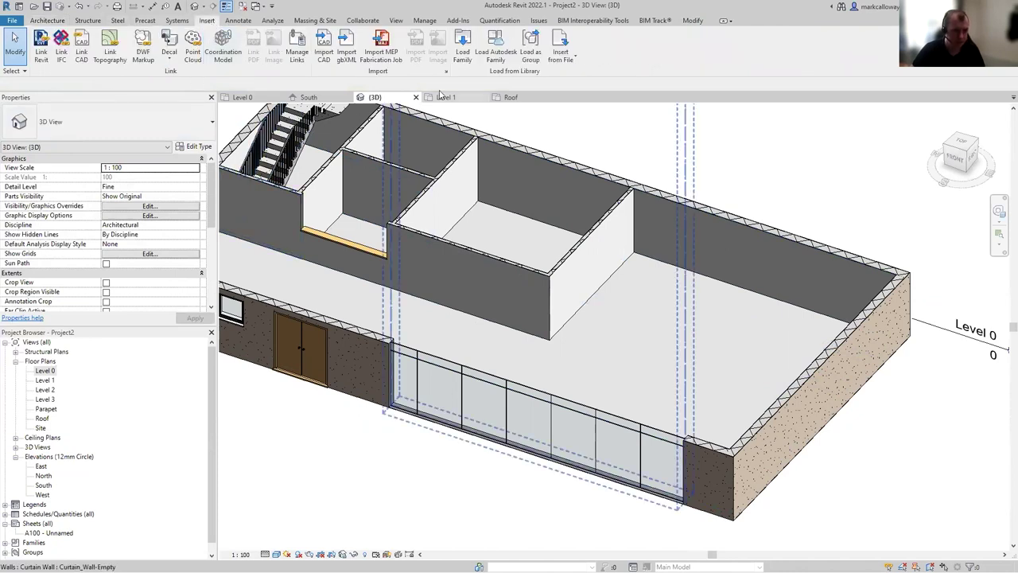
pyautogui.click(462, 50)
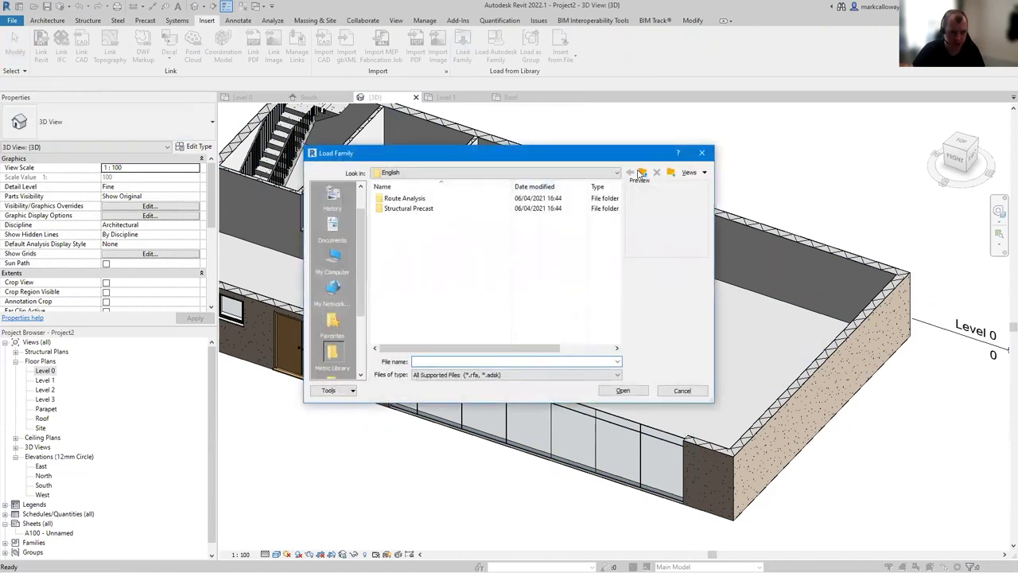
pyautogui.click(643, 173)
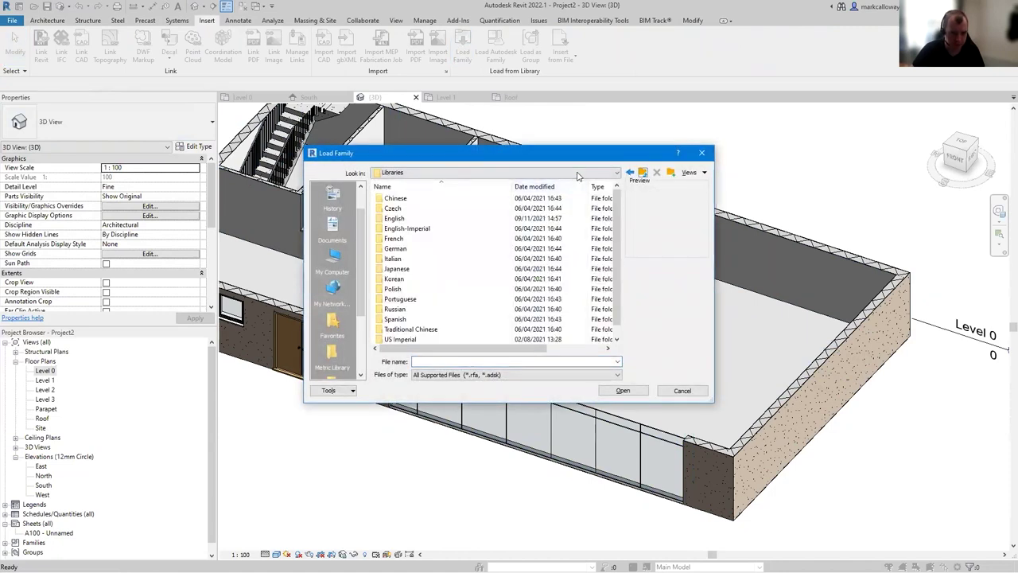
pyautogui.click(643, 173)
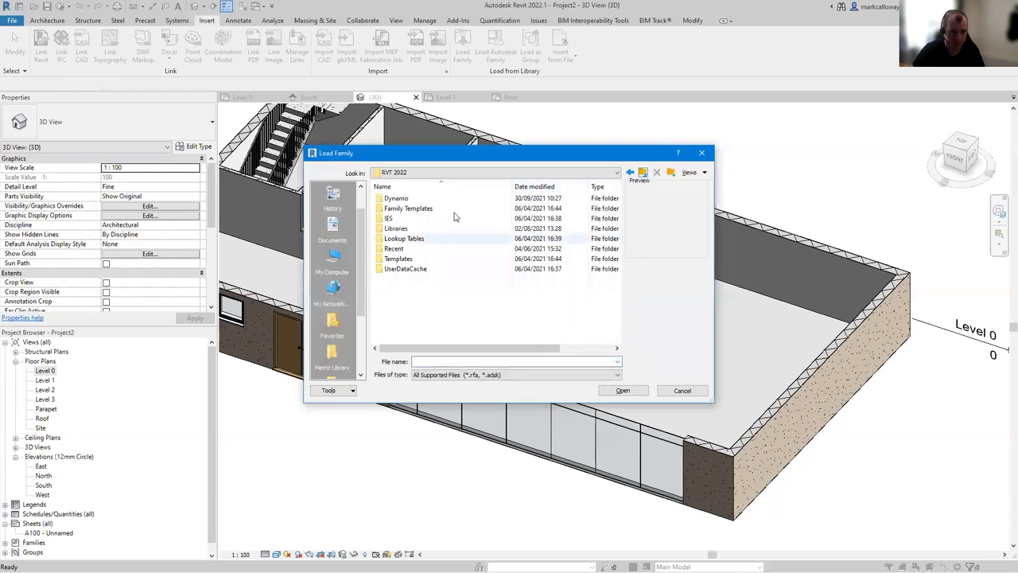
pyautogui.click(644, 173)
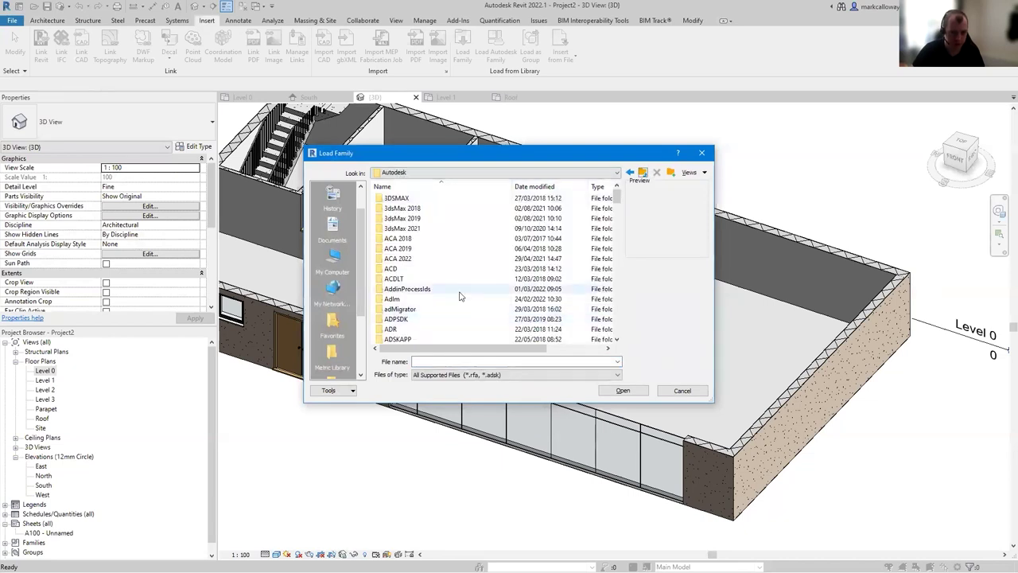
# Step: Browse from the Autodesk folder to RVT 2021 > Libraries > English > Furniture
pyautogui.scroll(-20, 469, 281)
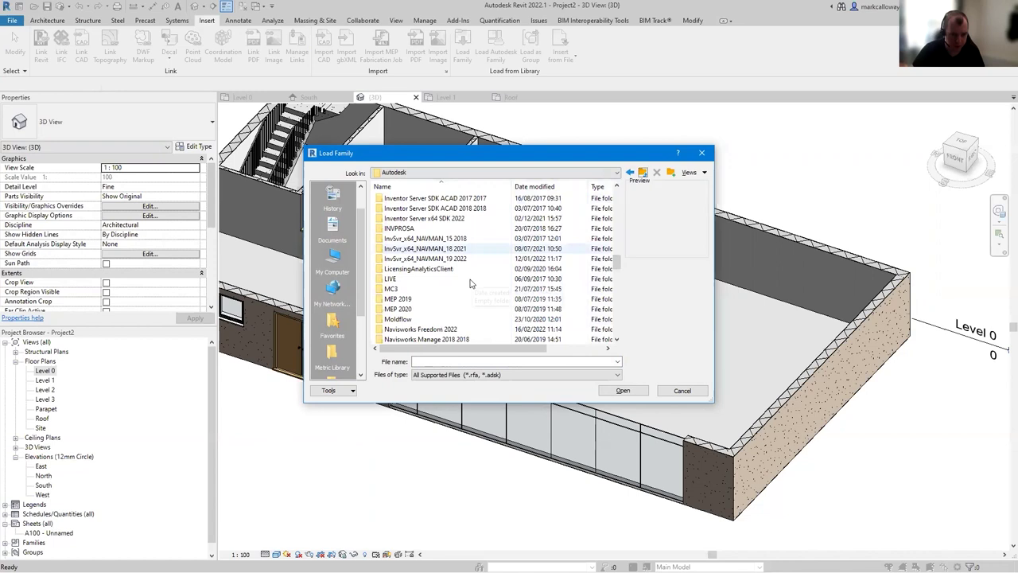
pyautogui.scroll(-4, 437, 258)
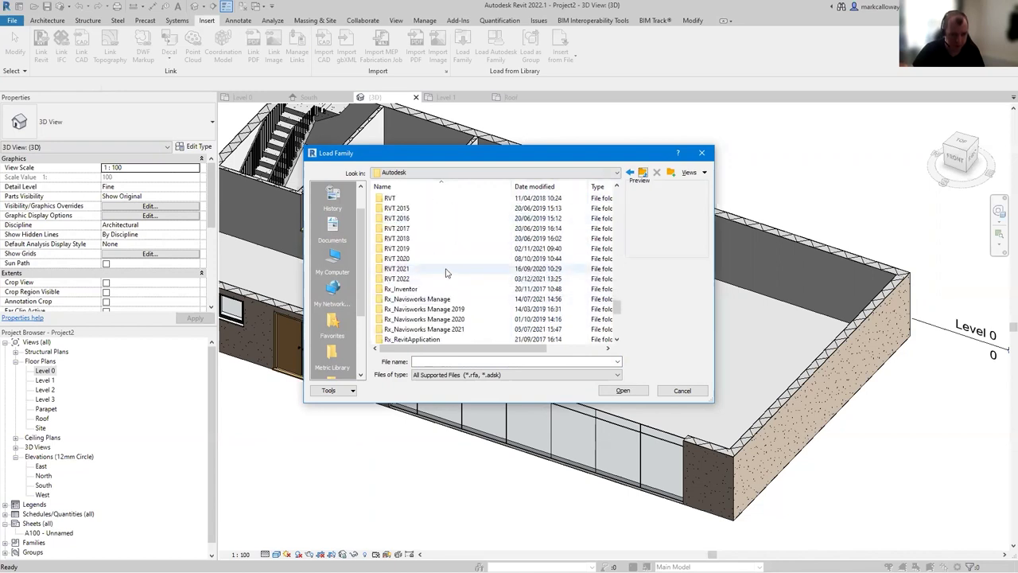
pyautogui.doubleClick(443, 268)
pyautogui.doubleClick(436, 229)
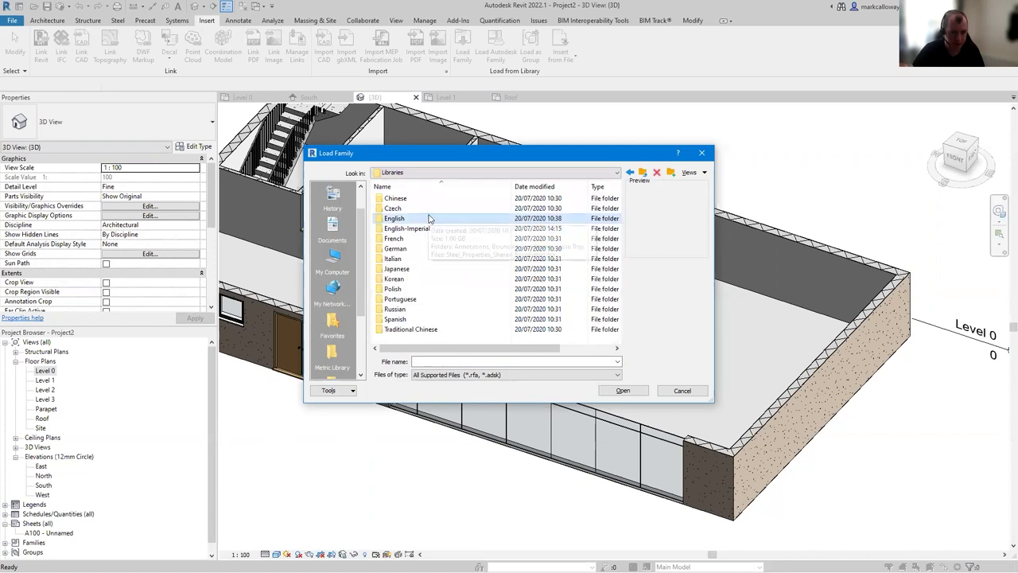
pyautogui.doubleClick(429, 219)
pyautogui.doubleClick(437, 328)
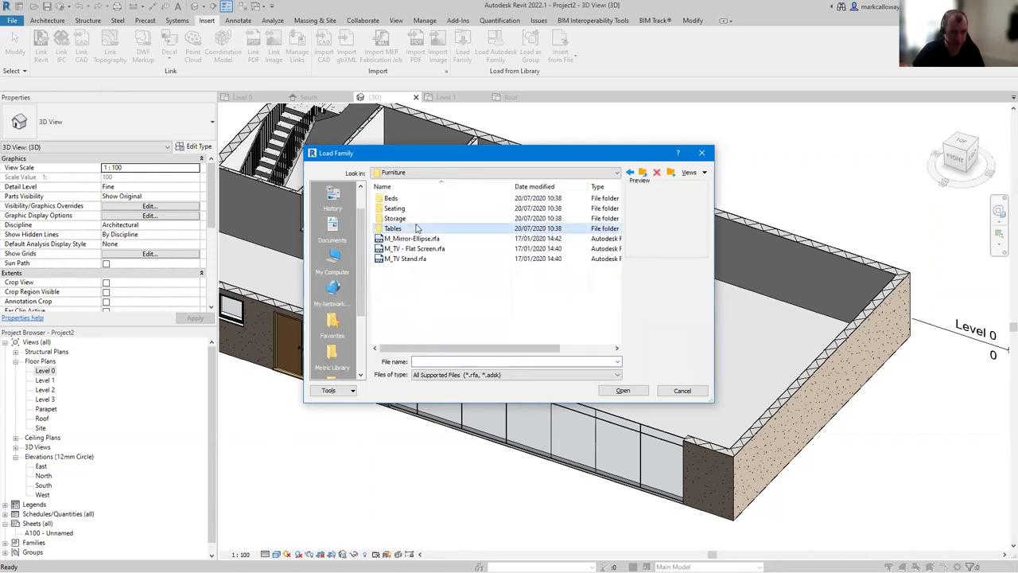
# Step: Preview the table families in the Tables folder and load M_Table-End.rfa
pyautogui.doubleClick(417, 229)
pyautogui.click(453, 249)
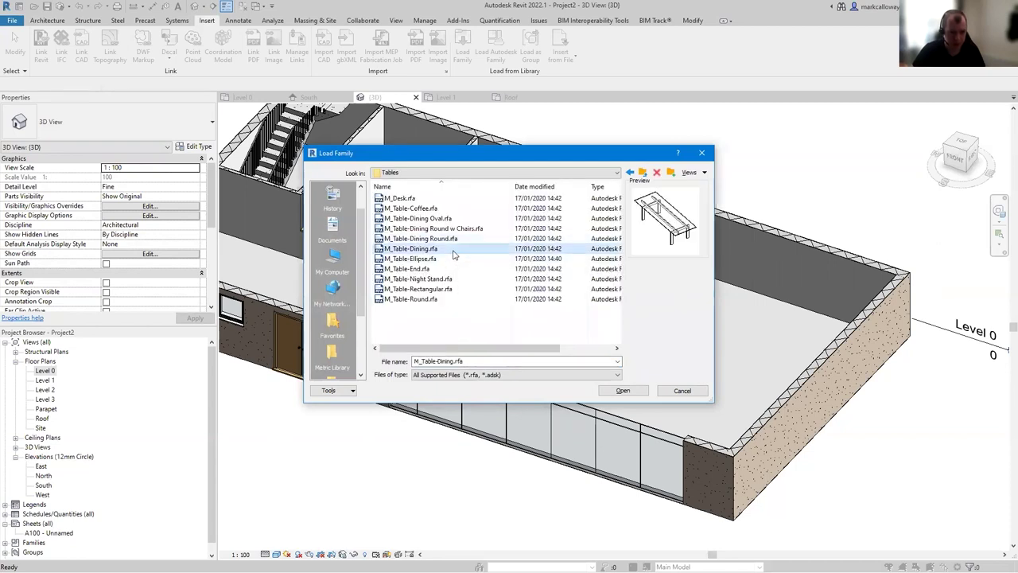
pyautogui.click(455, 260)
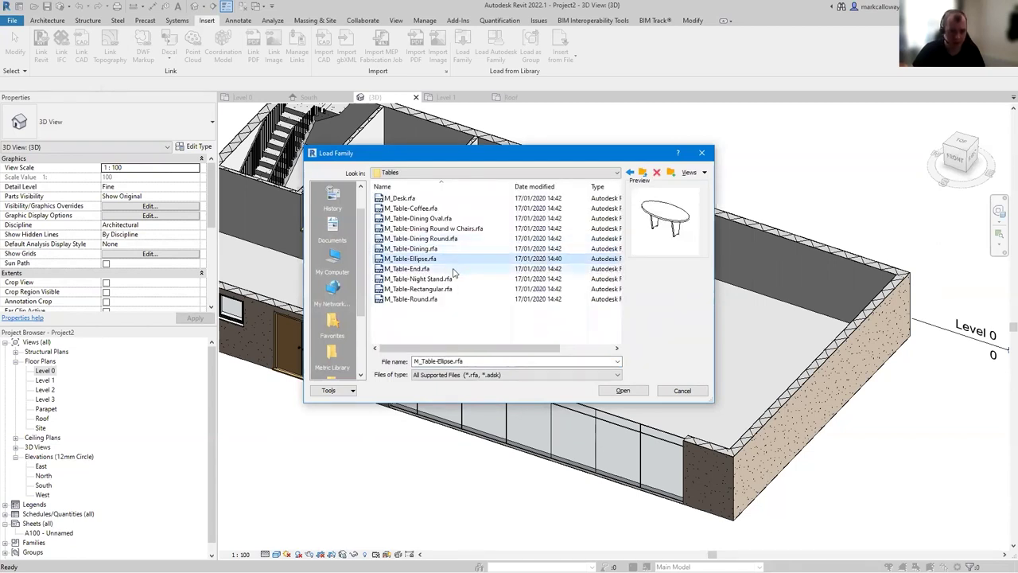
pyautogui.click(454, 269)
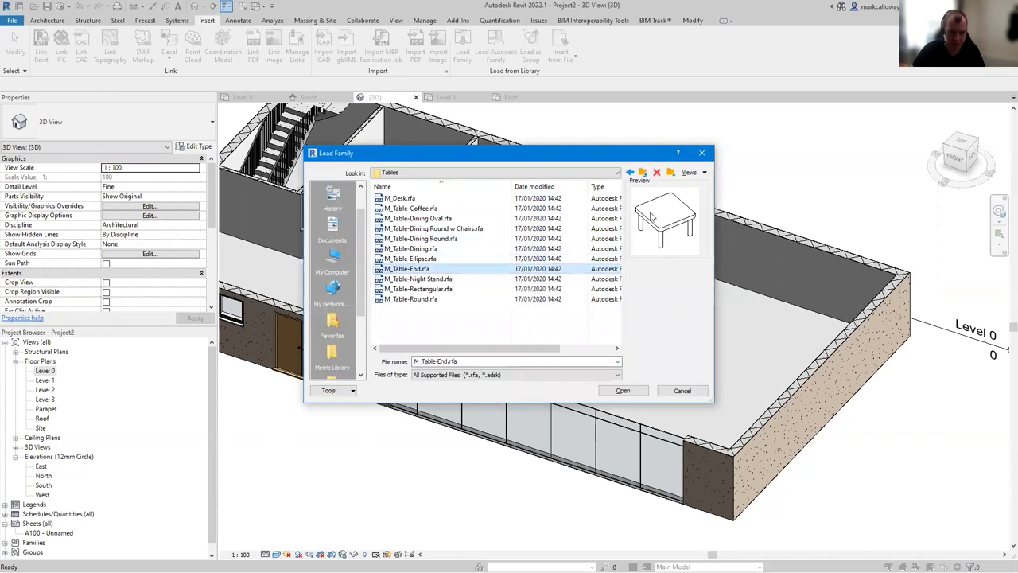
pyautogui.click(634, 390)
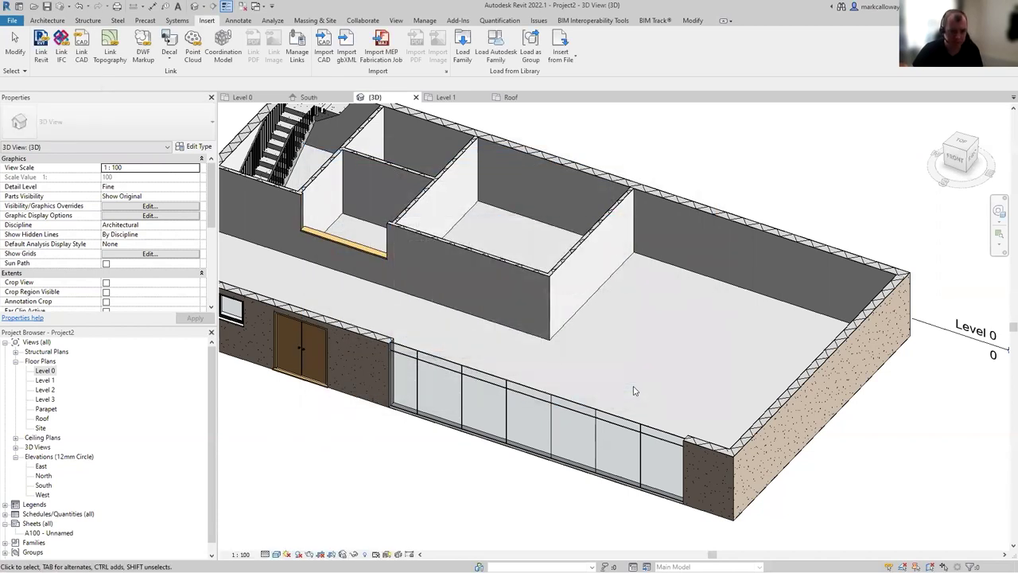
# Step: Place four M_Table-End 0762 x 0762mm tables on Level 0 in the open area east of the partitioned rooms
pyautogui.click(49, 20)
pyautogui.click(140, 41)
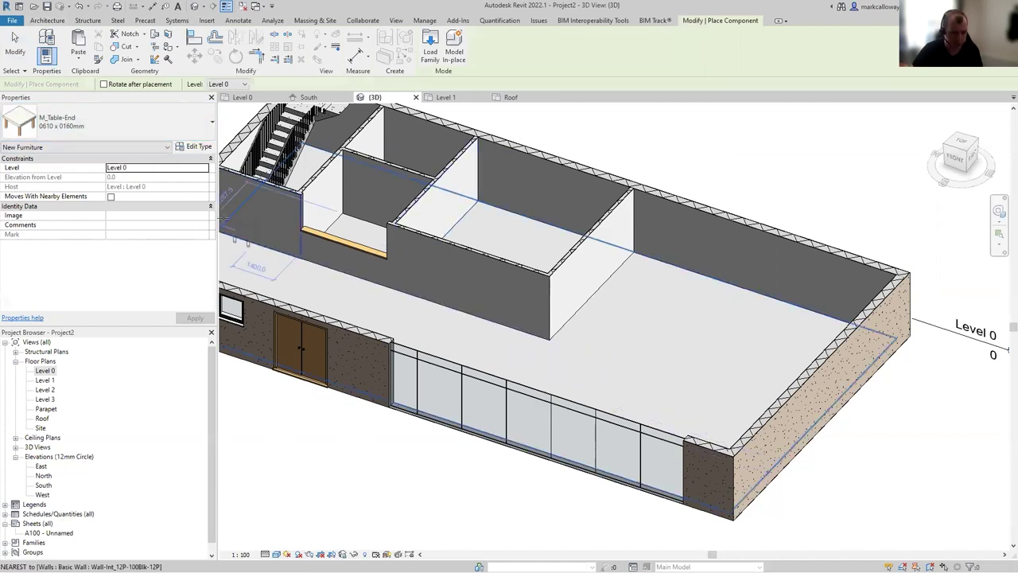
pyautogui.click(131, 125)
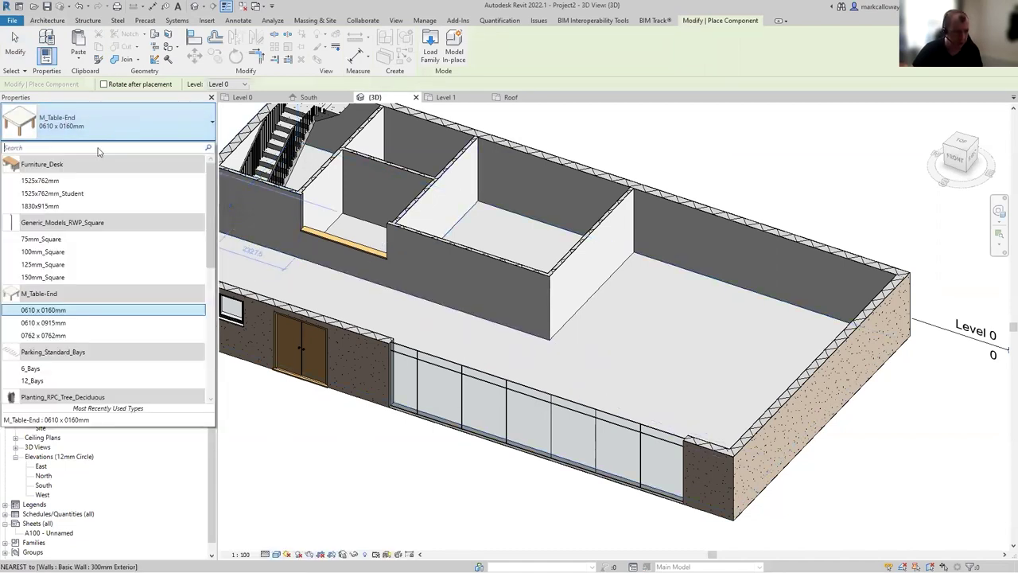
pyautogui.click(83, 333)
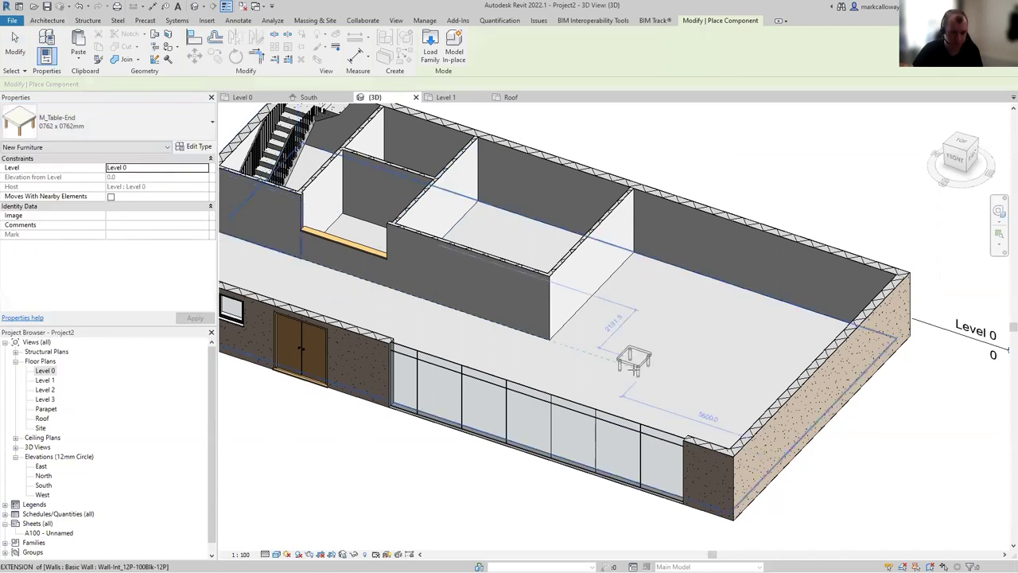
pyautogui.click(630, 362)
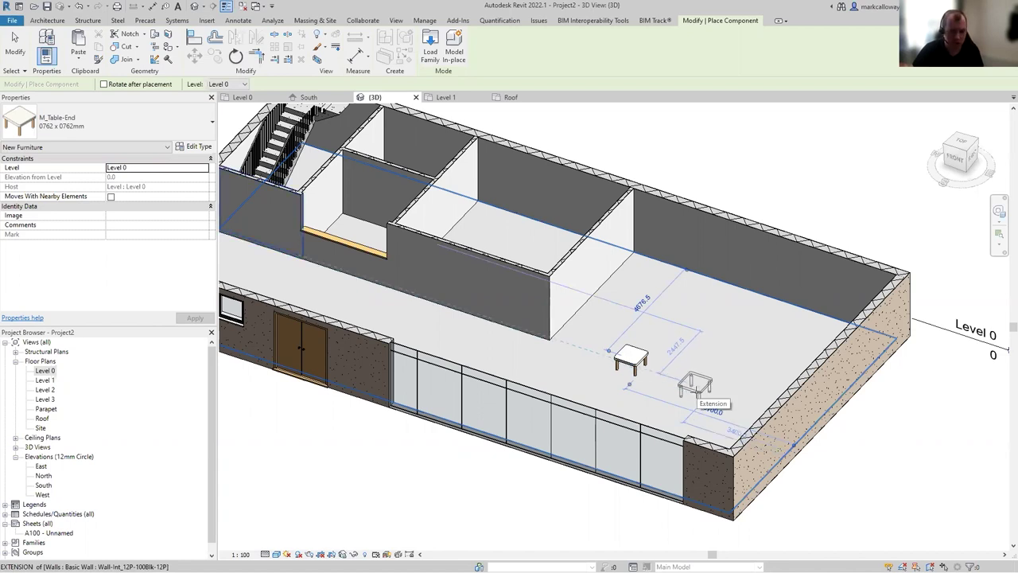
pyautogui.click(699, 386)
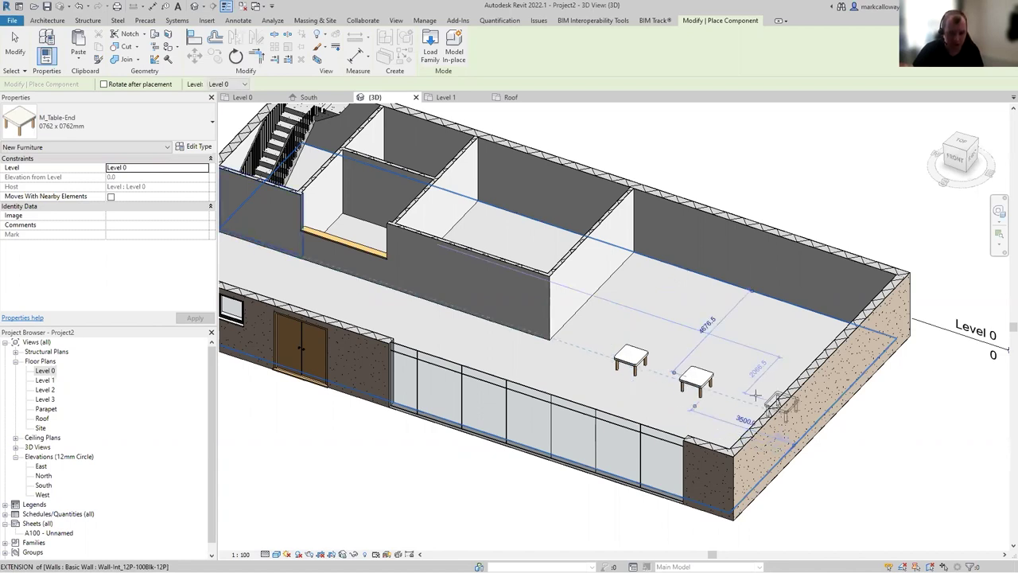
pyautogui.click(747, 351)
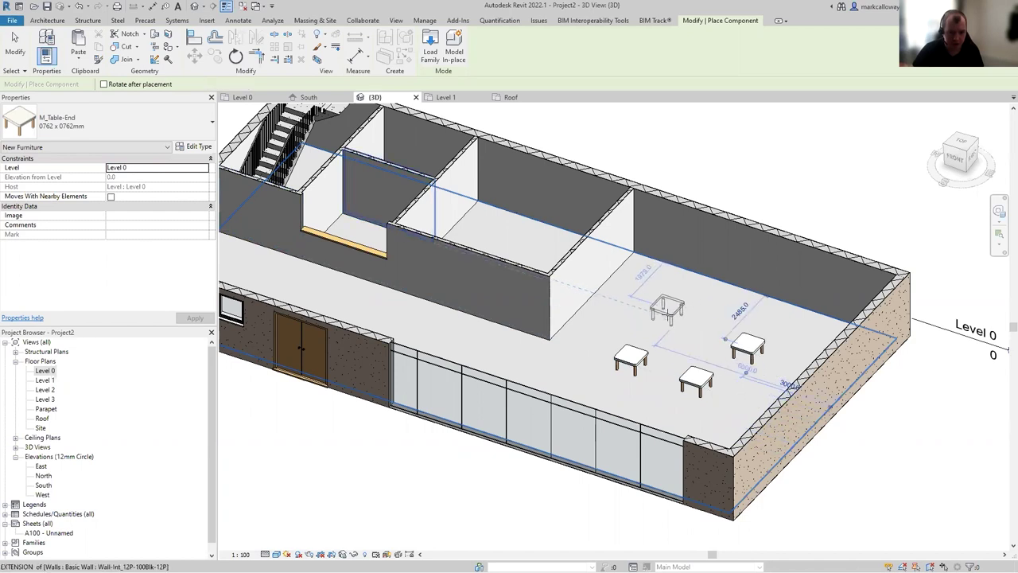
pyautogui.click(666, 310)
pyautogui.press('Escape')
pyautogui.press('Escape')
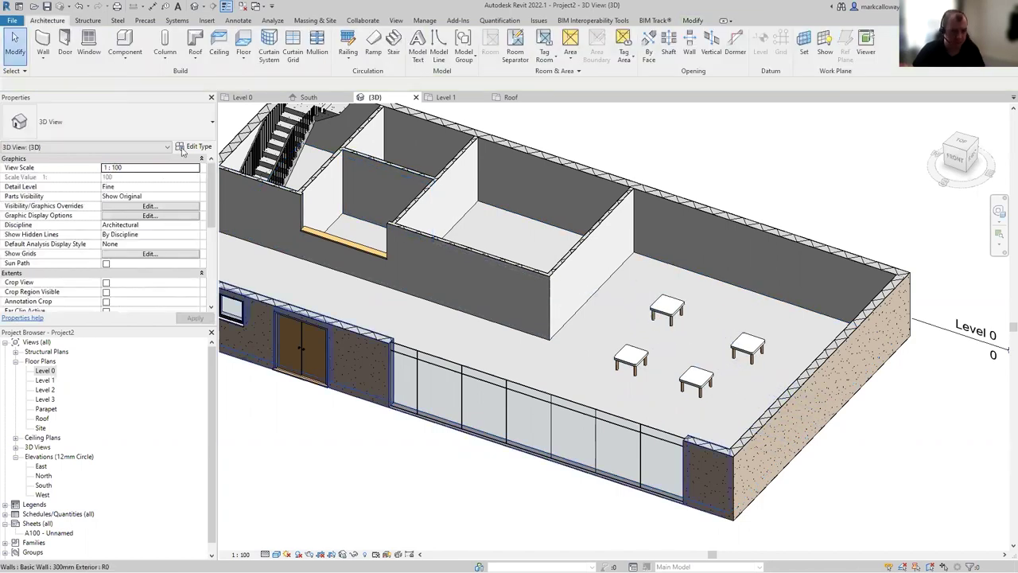
# Step: In the Level 0 plan, align the west edges of the tables so that they form two north-south columns
pyautogui.click(243, 97)
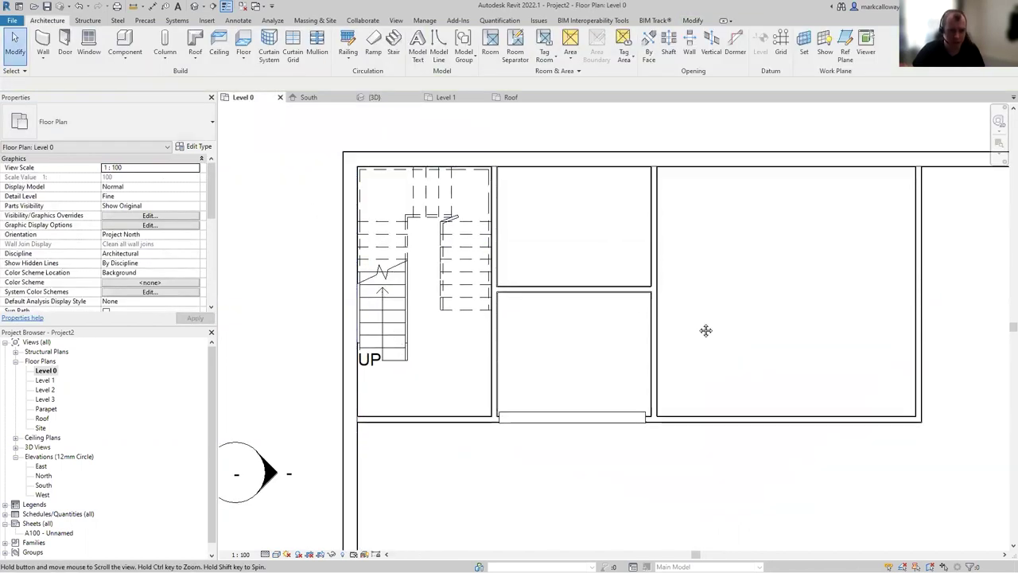
pyautogui.scroll(5, 707, 332)
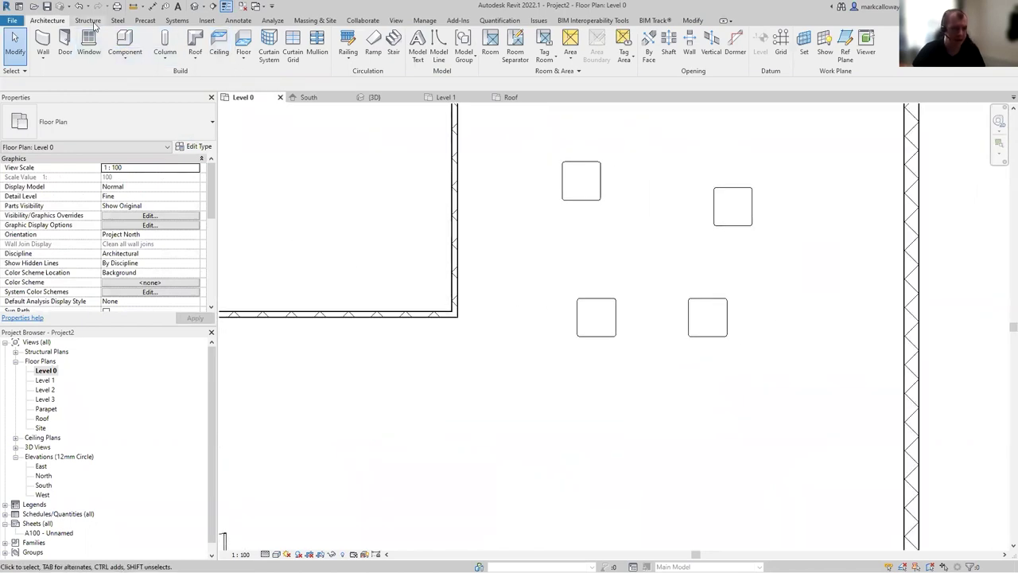
pyautogui.click(693, 20)
pyautogui.click(194, 36)
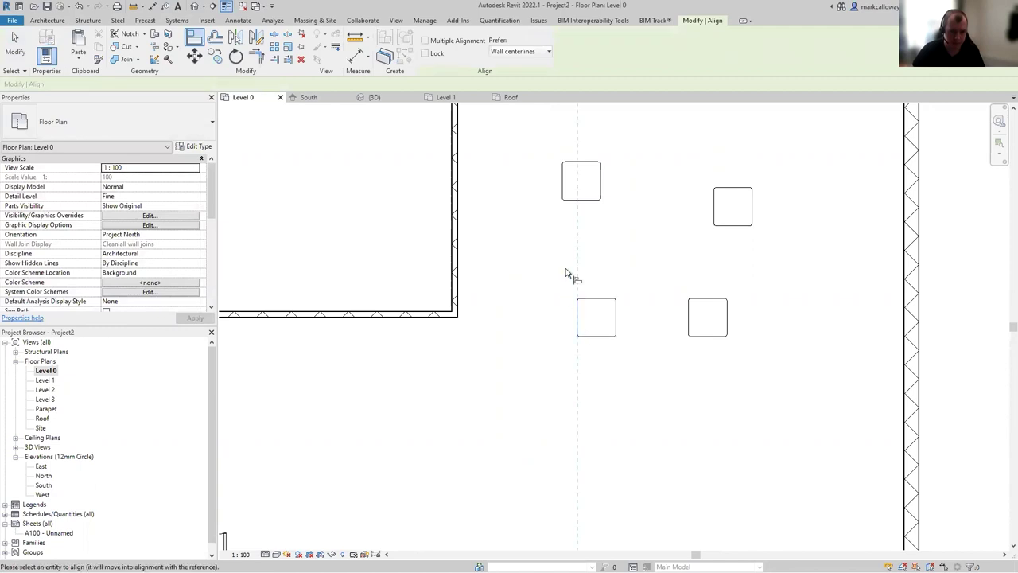
pyautogui.click(563, 183)
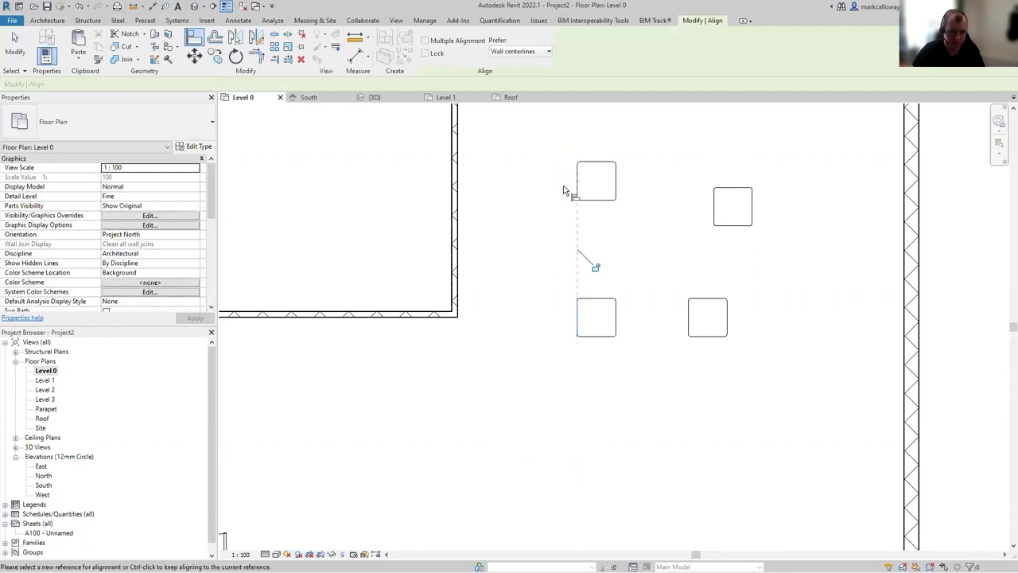
pyautogui.click(714, 210)
pyautogui.click(689, 311)
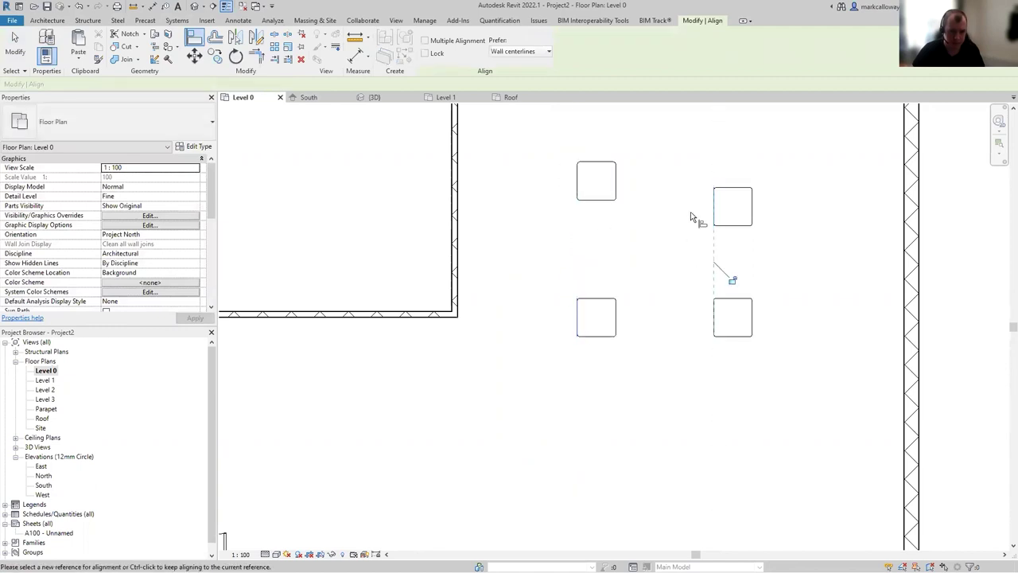
pyautogui.click(593, 164)
pyautogui.press('Escape')
pyautogui.press('Escape')
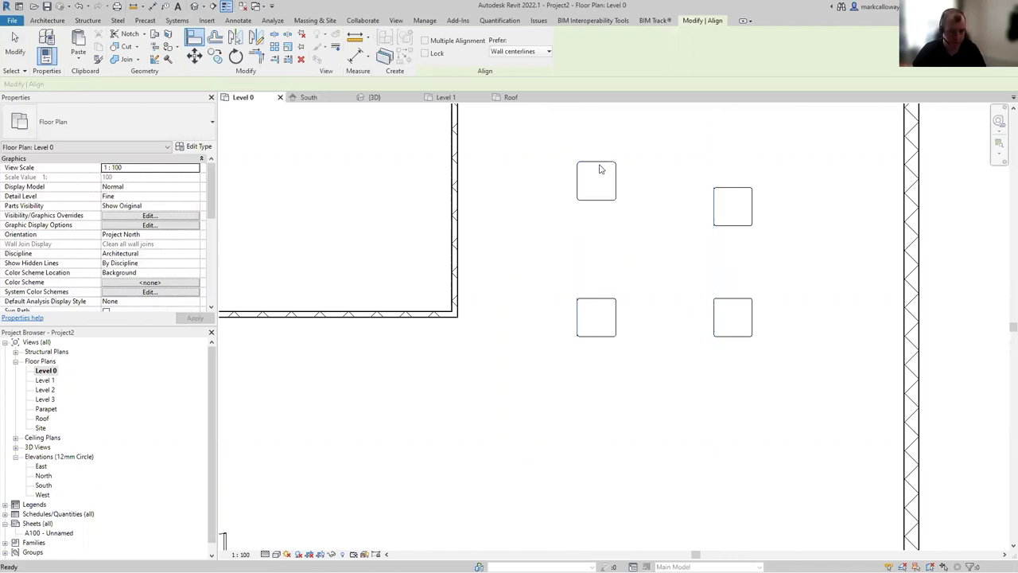
# Step: Align the north edges of the two northern tables and the south edges of the two southern tables
pyautogui.click(194, 36)
pyautogui.click(586, 163)
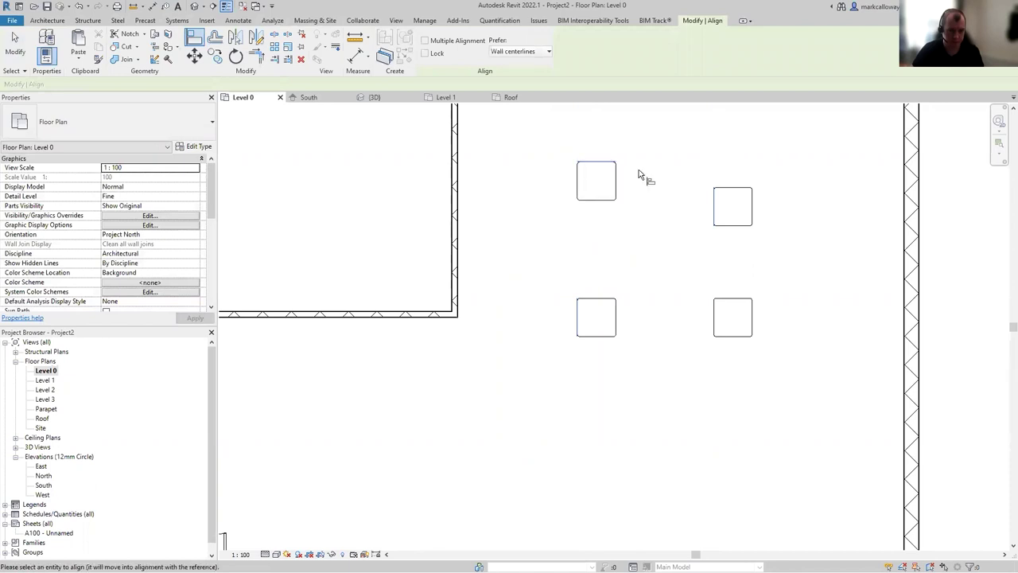
pyautogui.click(731, 189)
pyautogui.click(601, 337)
pyautogui.click(724, 337)
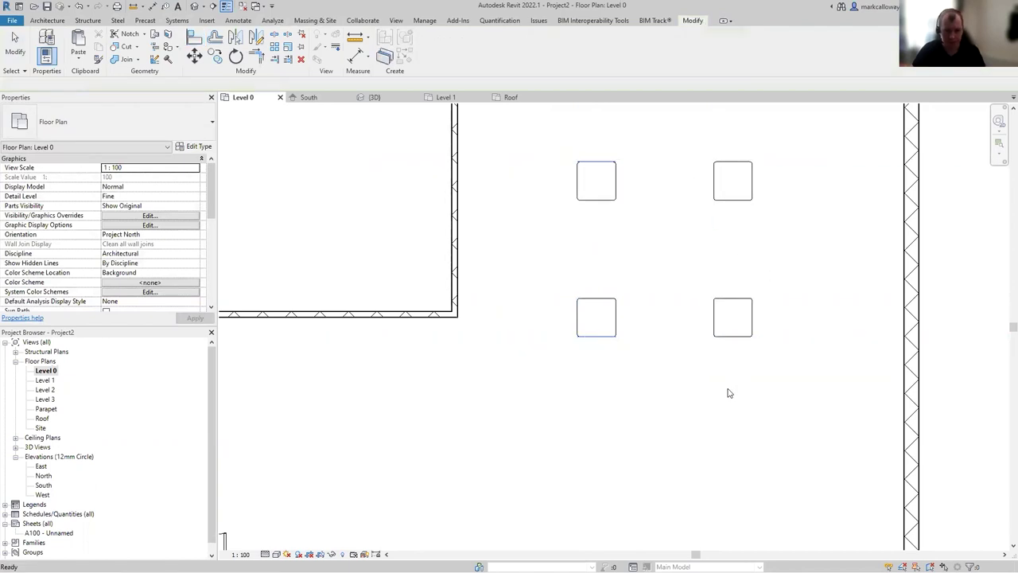
pyautogui.press('Escape')
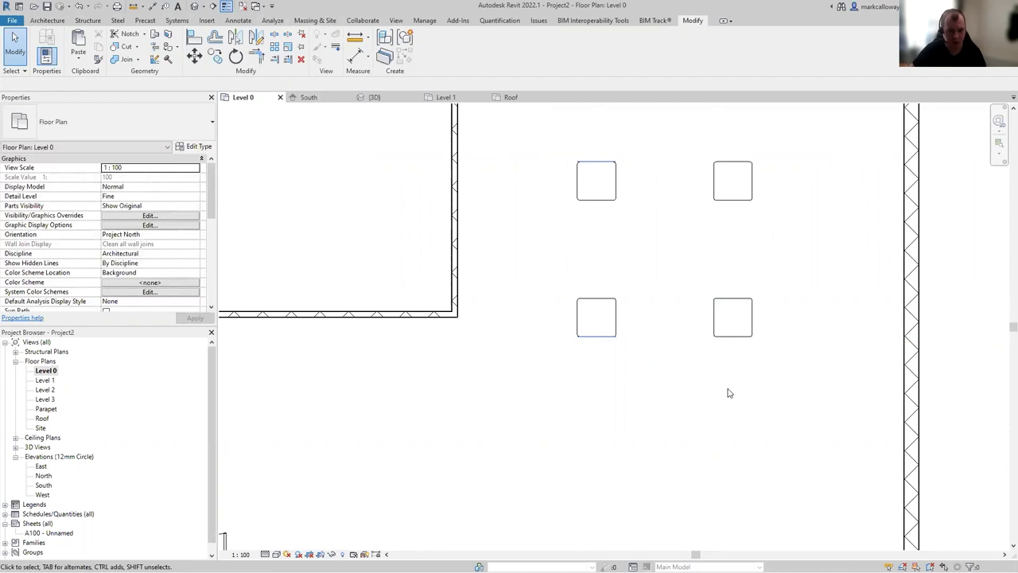
# Step: Place a tagged room in the small space behind the counter, just east of the stair room
pyautogui.scroll(-5, 700, 371)
pyautogui.moveTo(529, 368); pyautogui.dragTo(716, 379, button='middle')
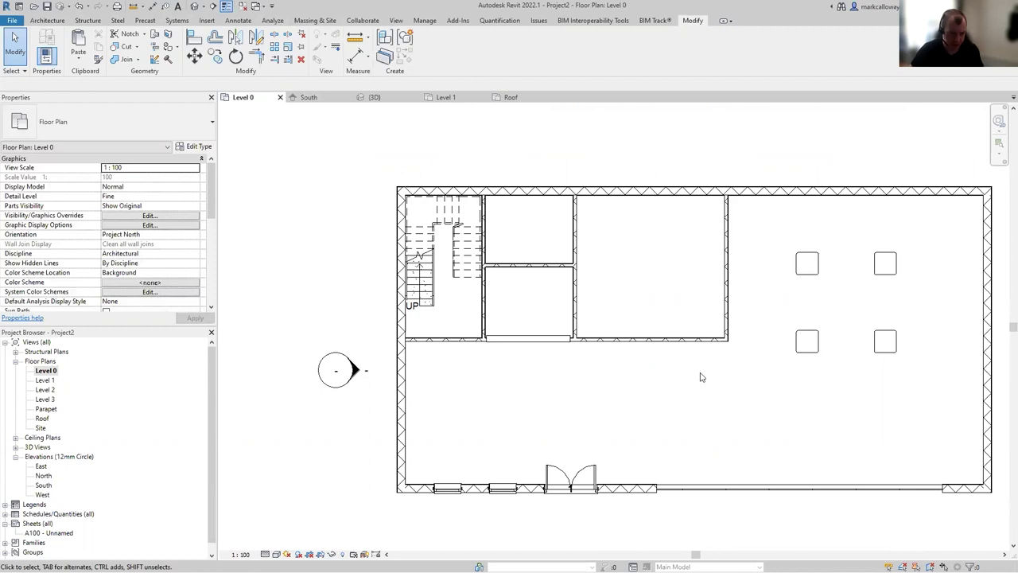
pyautogui.click(49, 20)
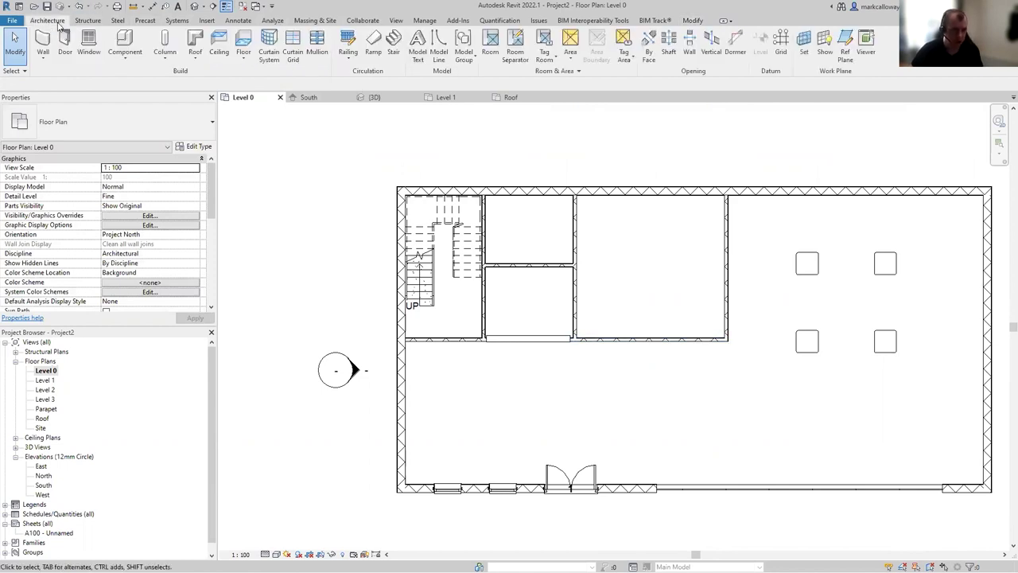
pyautogui.click(490, 58)
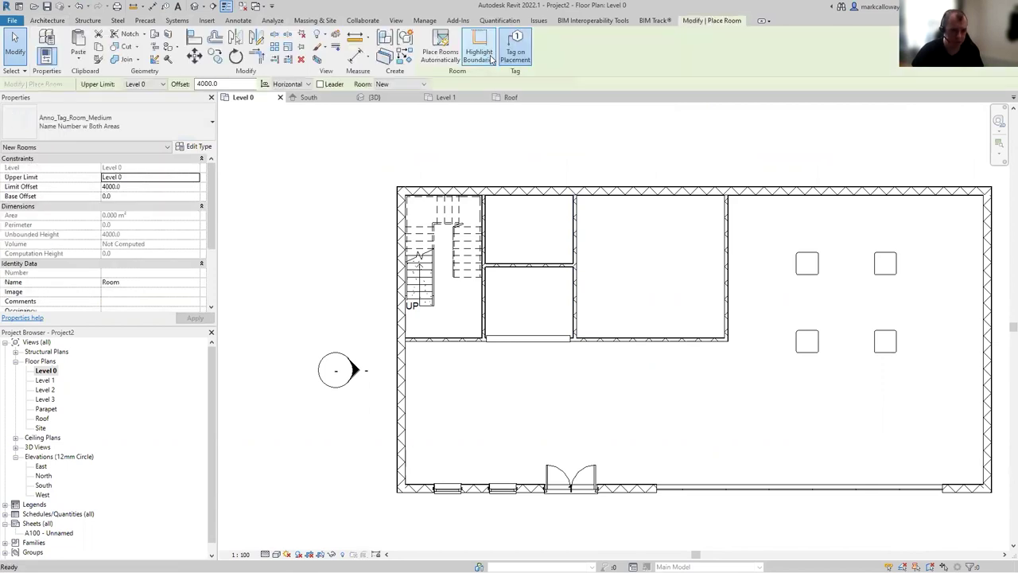
pyautogui.click(528, 309)
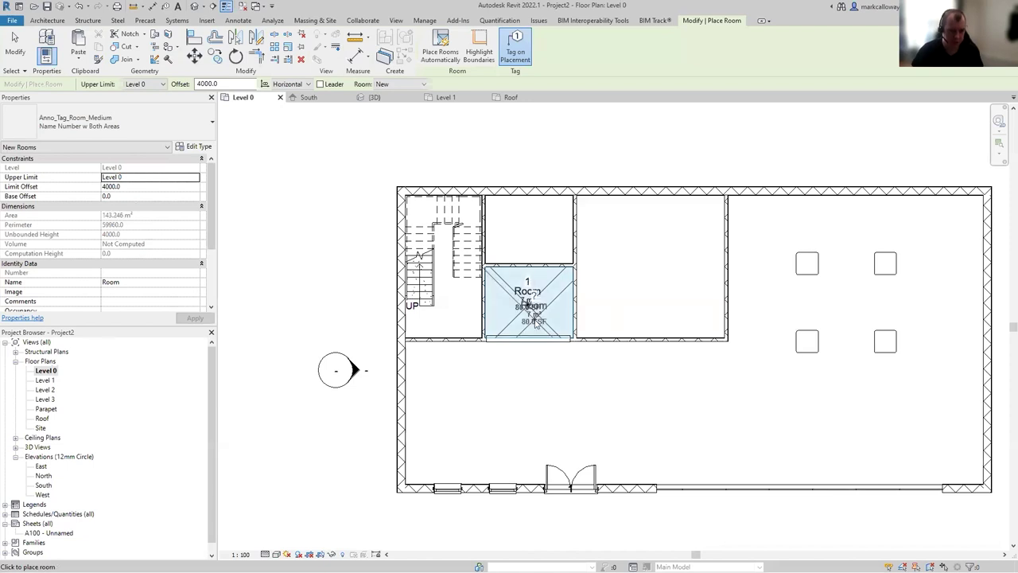
pyautogui.press('Escape')
pyautogui.press('Escape')
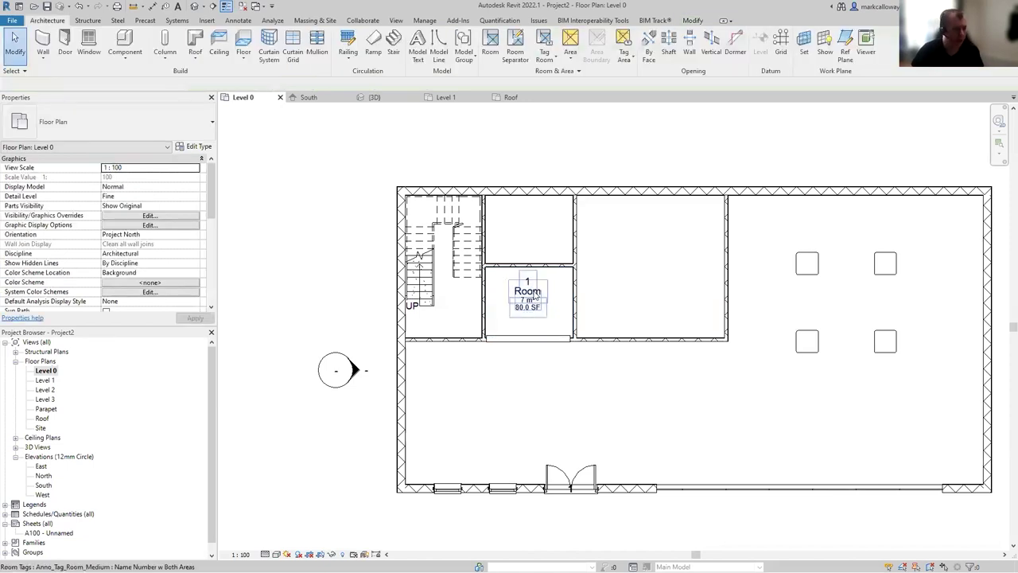
# Step: Rename the new room as Reception and set its number to 101
pyautogui.scroll(5, 532, 295)
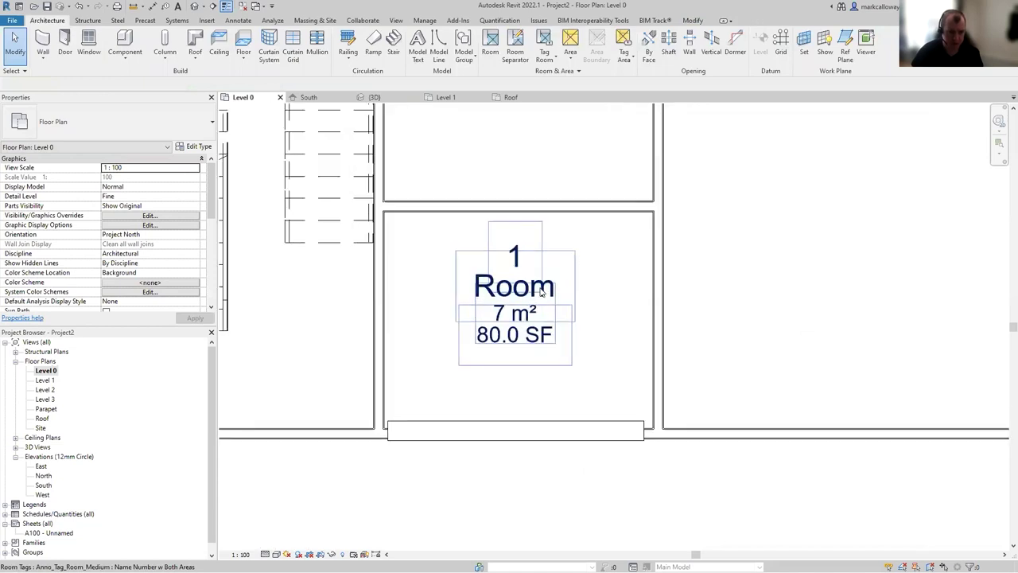
pyautogui.click(541, 292)
pyautogui.click(556, 288)
pyautogui.write('Reception')
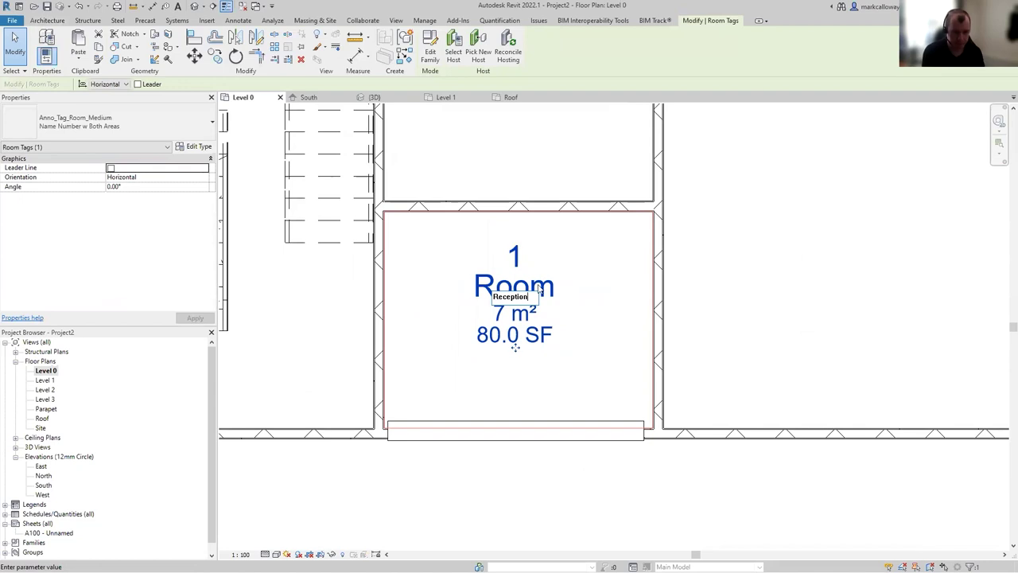
pyautogui.press('Return')
pyautogui.click(518, 246)
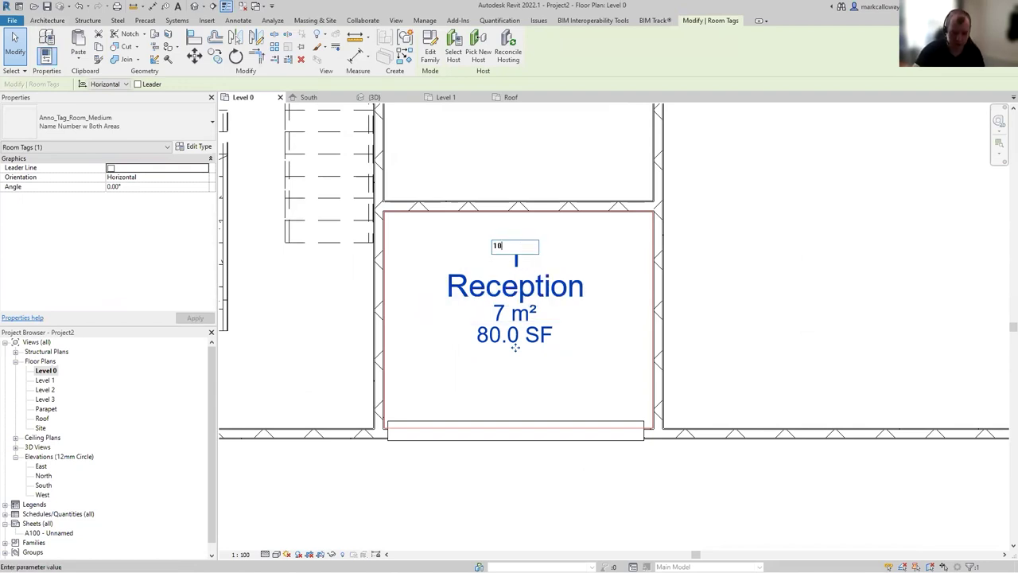
pyautogui.write('101')
pyautogui.press('Return')
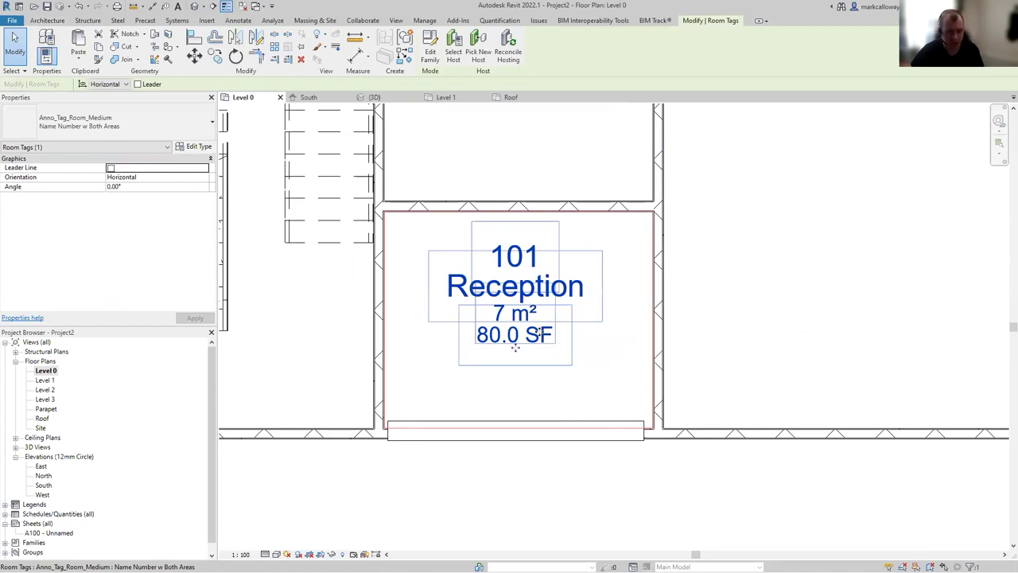
pyautogui.scroll(-2, 537, 327)
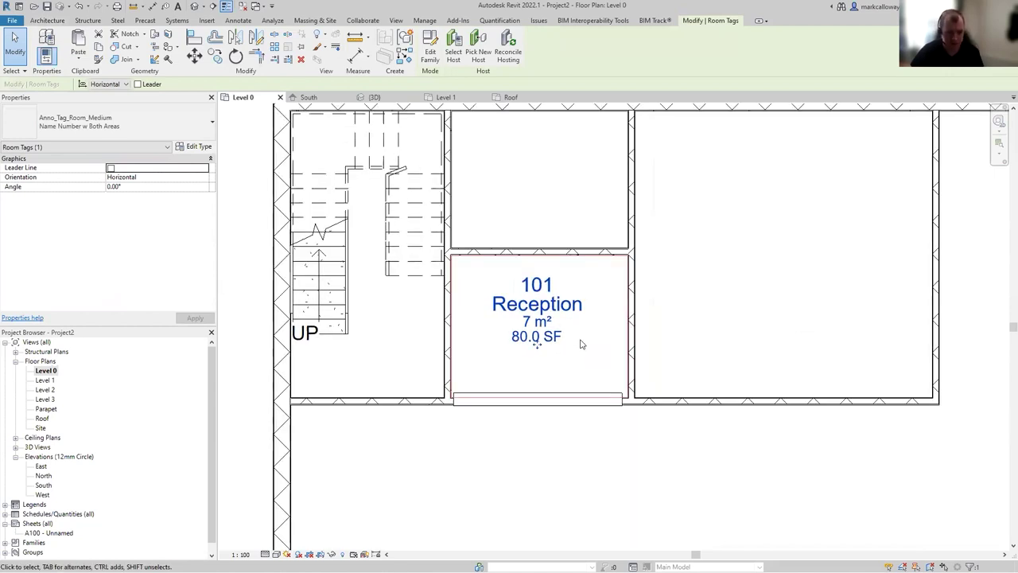
pyautogui.press('Escape')
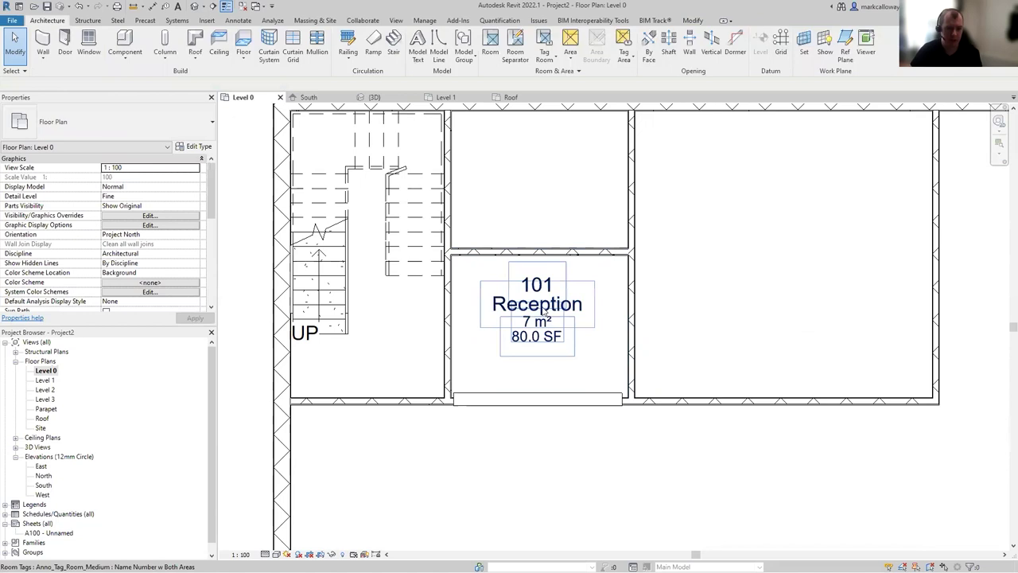
# Step: Place a tagged room in the small enclosed space directly north of Reception on the Level 0 plan
pyautogui.click(488, 51)
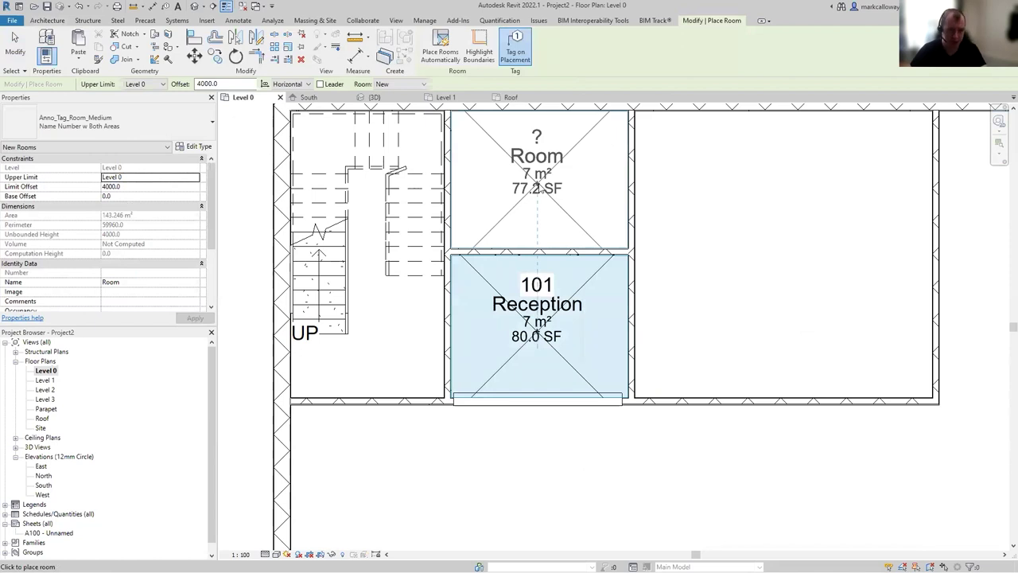
pyautogui.click(559, 216)
pyautogui.press('Escape')
pyautogui.press('Escape')
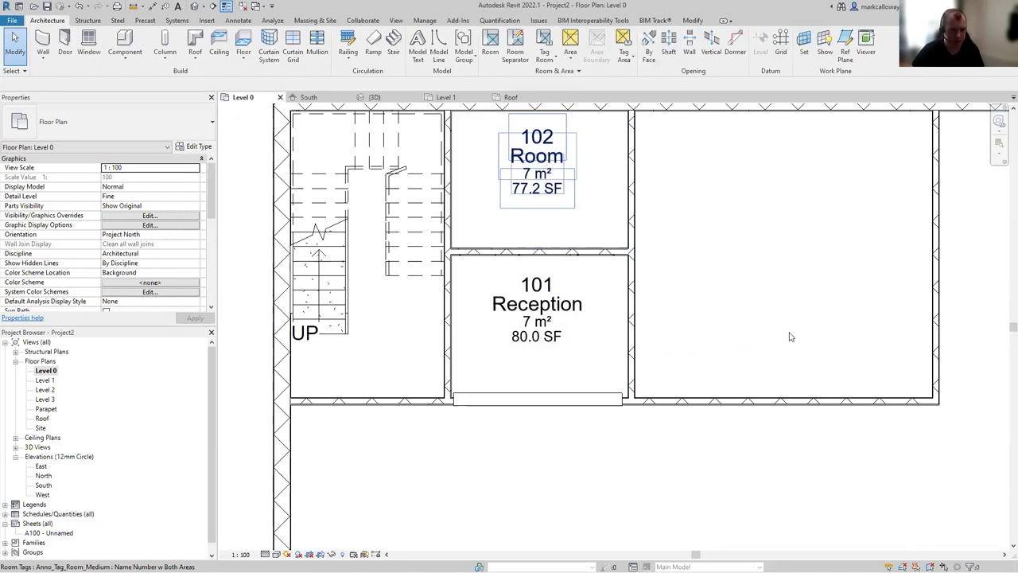
pyautogui.scroll(-3, 802, 354)
pyautogui.moveTo(809, 348); pyautogui.dragTo(551, 257, button='middle')
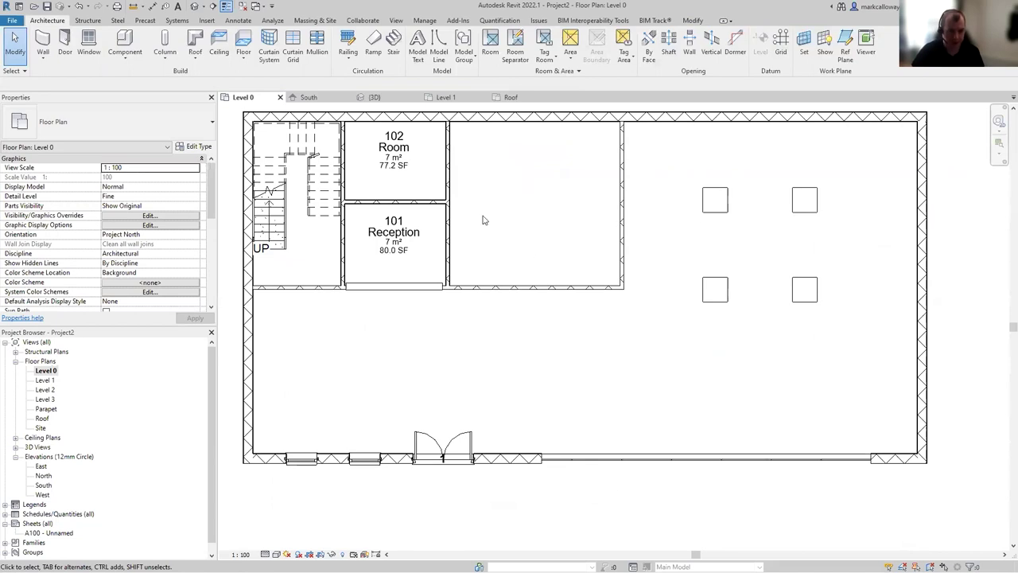
# Step: Switch to the 3D view and turn off its section box to show the whole building
pyautogui.click(374, 97)
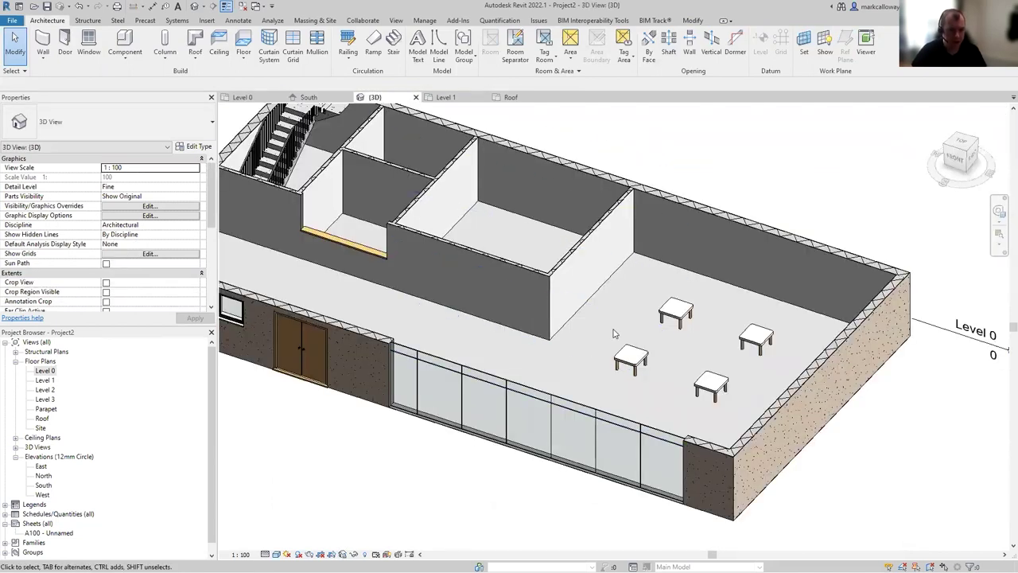
pyautogui.scroll(-2, 502, 385)
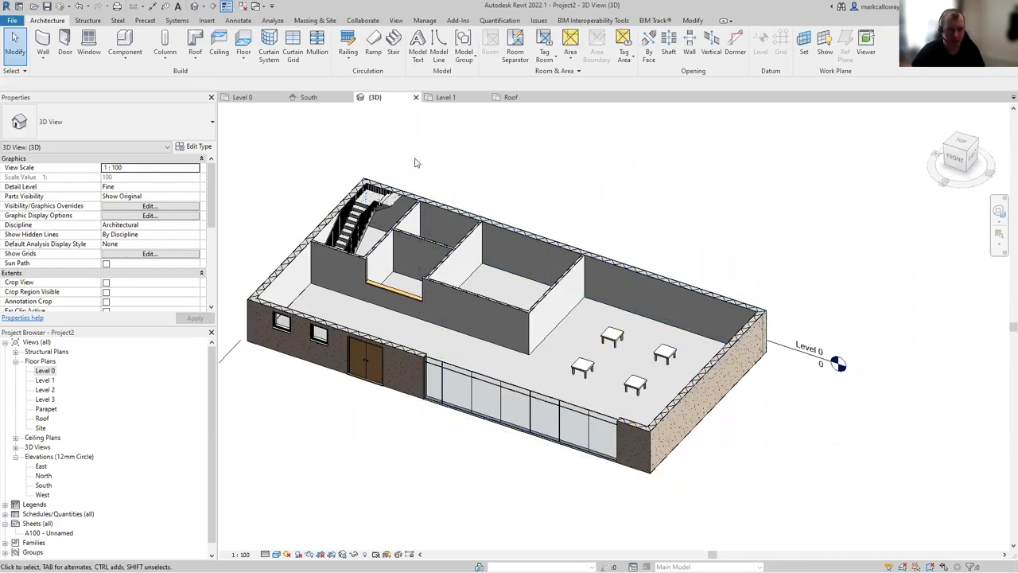
pyautogui.scroll(-3, 119, 246)
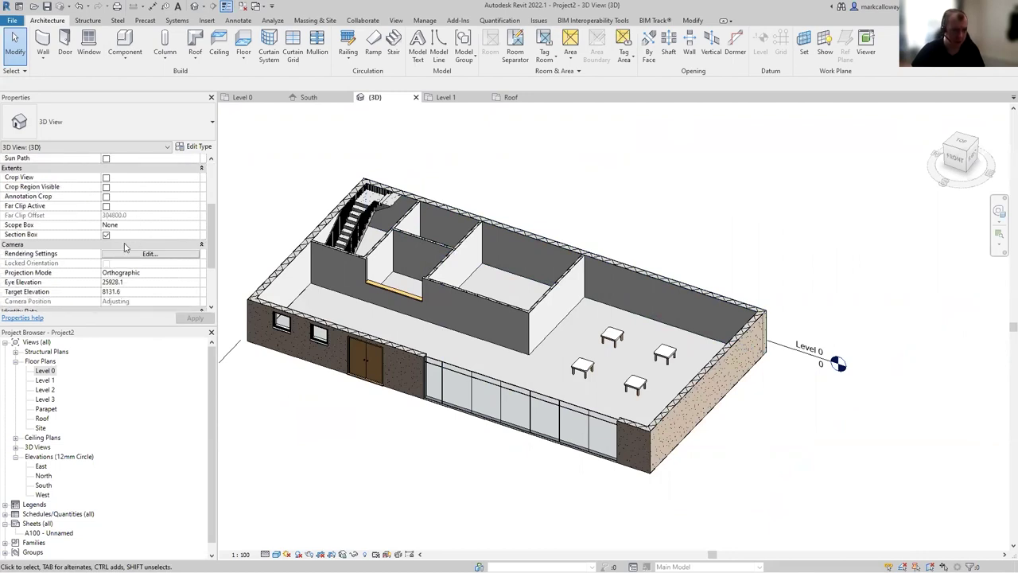
pyautogui.click(106, 235)
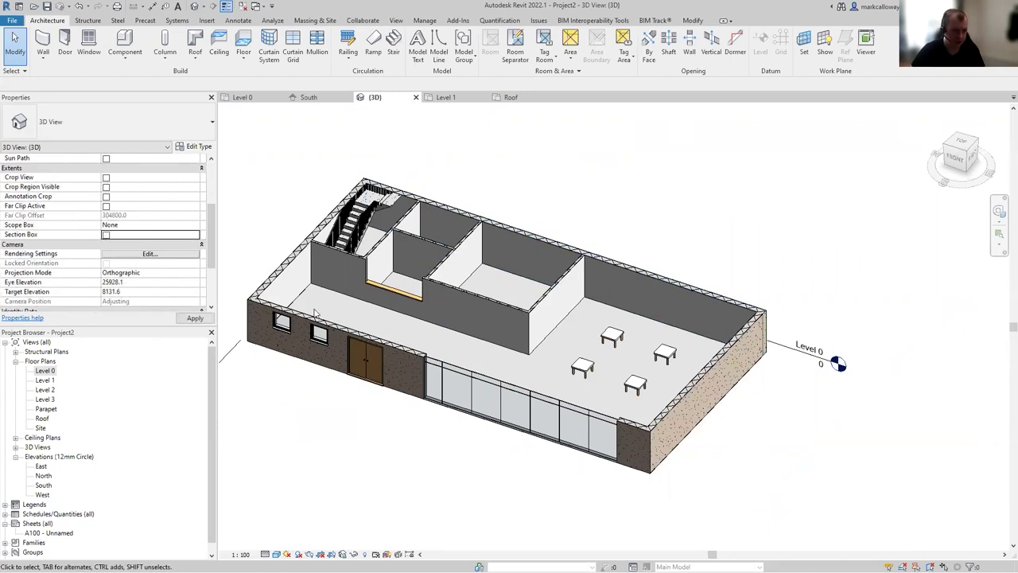
pyautogui.scroll(-3, 374, 371)
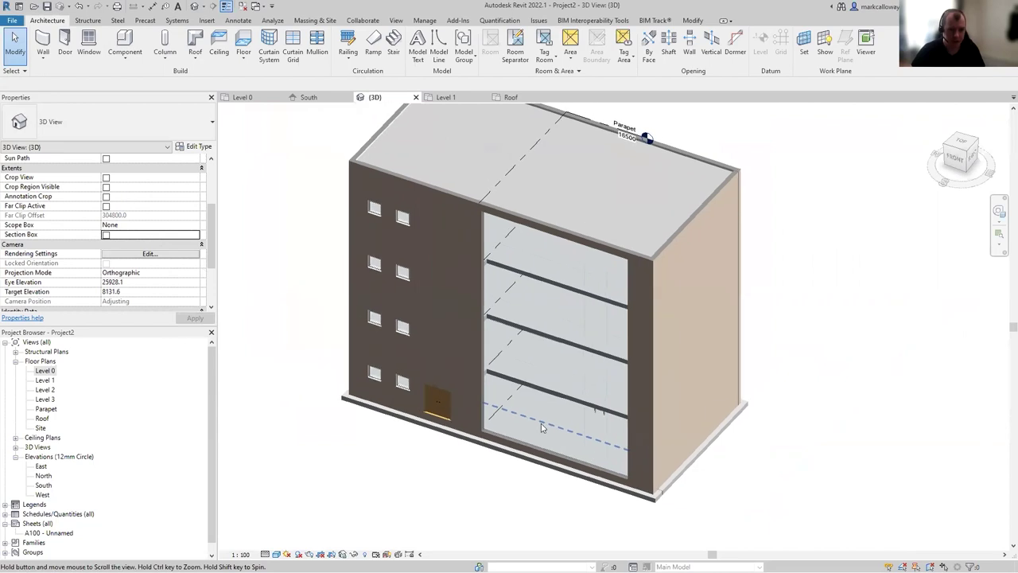